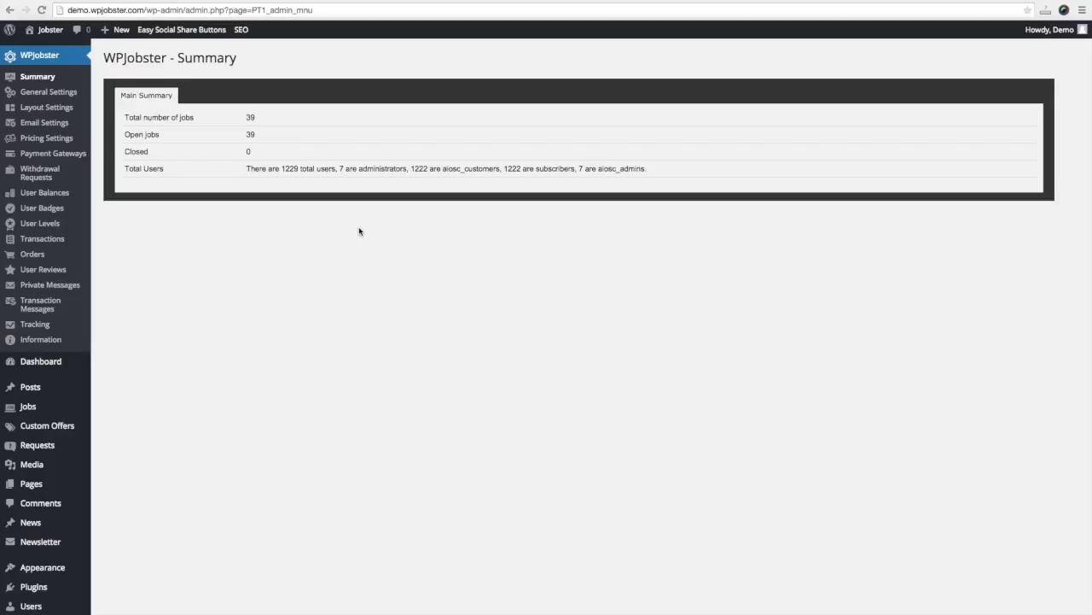
- Open the WPJobster general settings, check the Enable Extra Services options, and examine the extras on the sample job page
{"action": "left_click", "coordinate": [30, 99]}
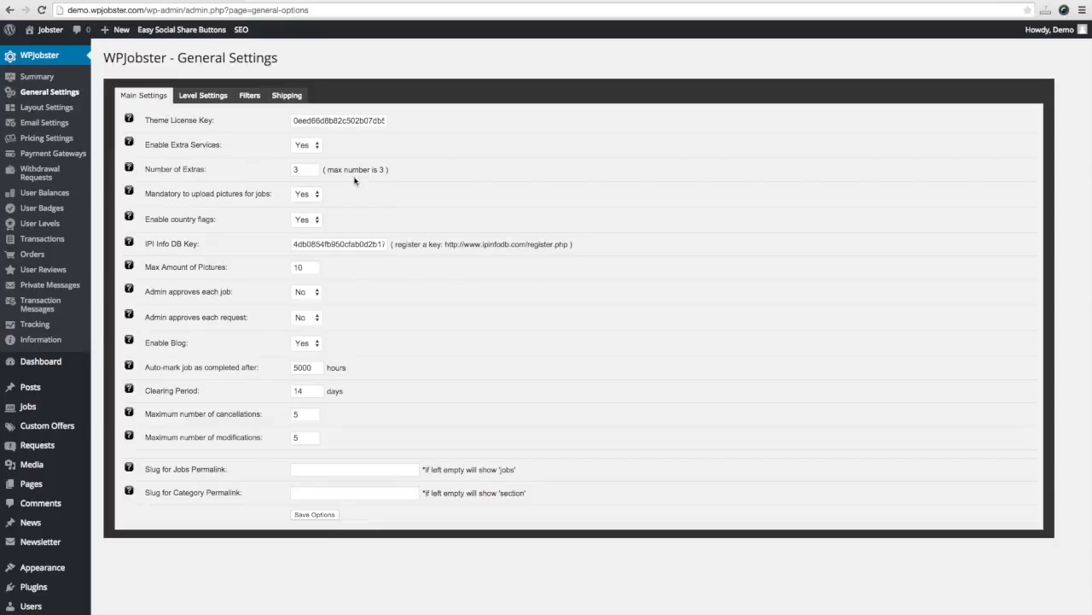
{"action": "left_click", "coordinate": [308, 150]}
{"action": "left_click", "coordinate": [306, 147]}
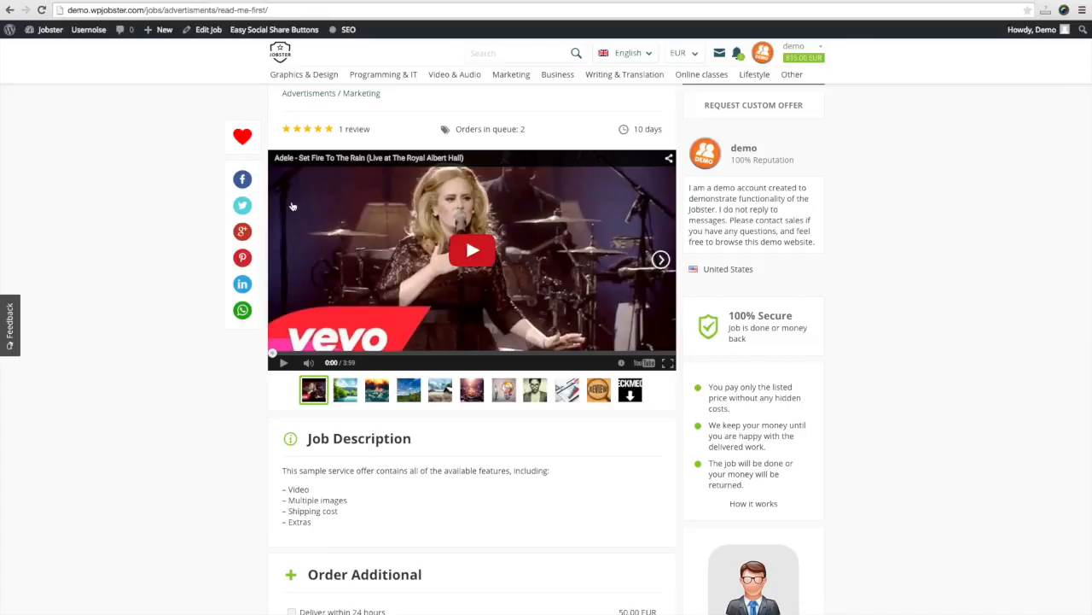
{"action": "scroll", "coordinate": [214, 196], "scroll_direction": "down", "scroll_amount": 4}
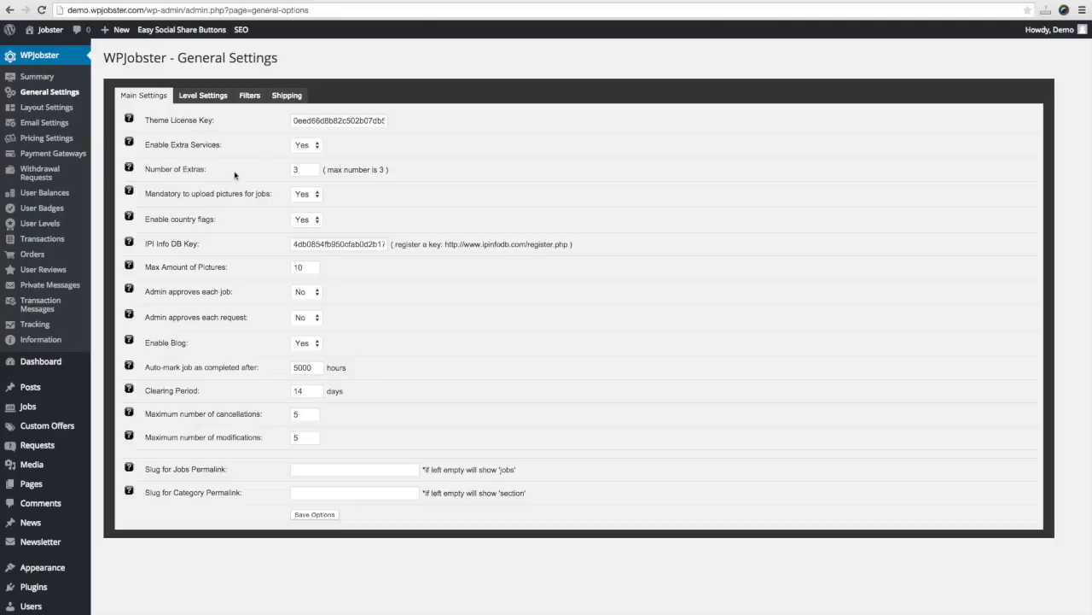
- Review the options for mandatory job pictures and country flags, and look at the seller's country flag on the sample job page
{"action": "left_click", "coordinate": [302, 195]}
{"action": "left_click", "coordinate": [302, 196]}
{"action": "left_click", "coordinate": [305, 219]}
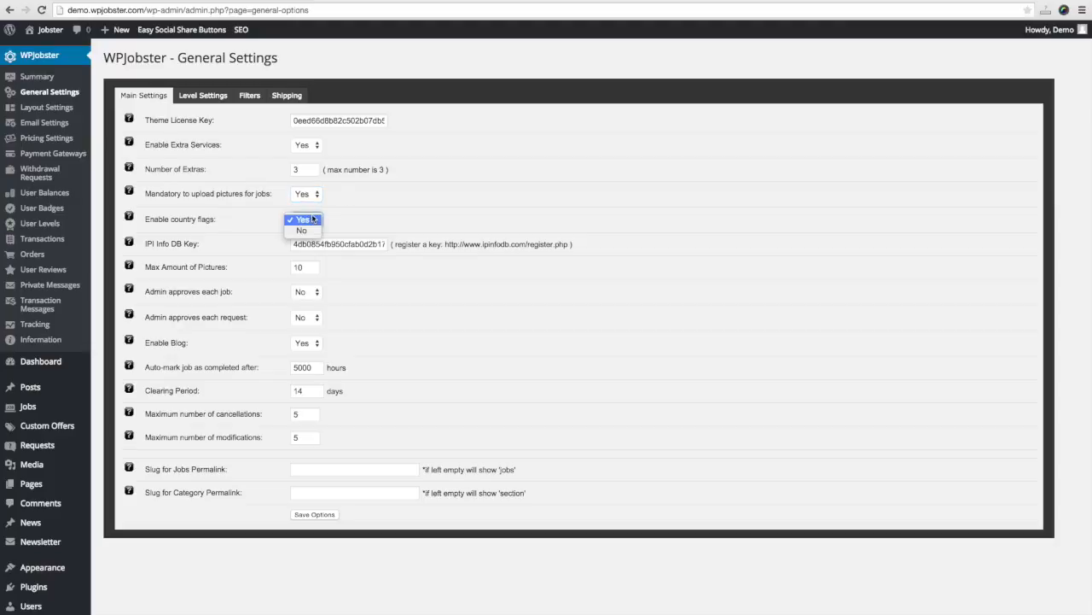
{"action": "left_click", "coordinate": [302, 219]}
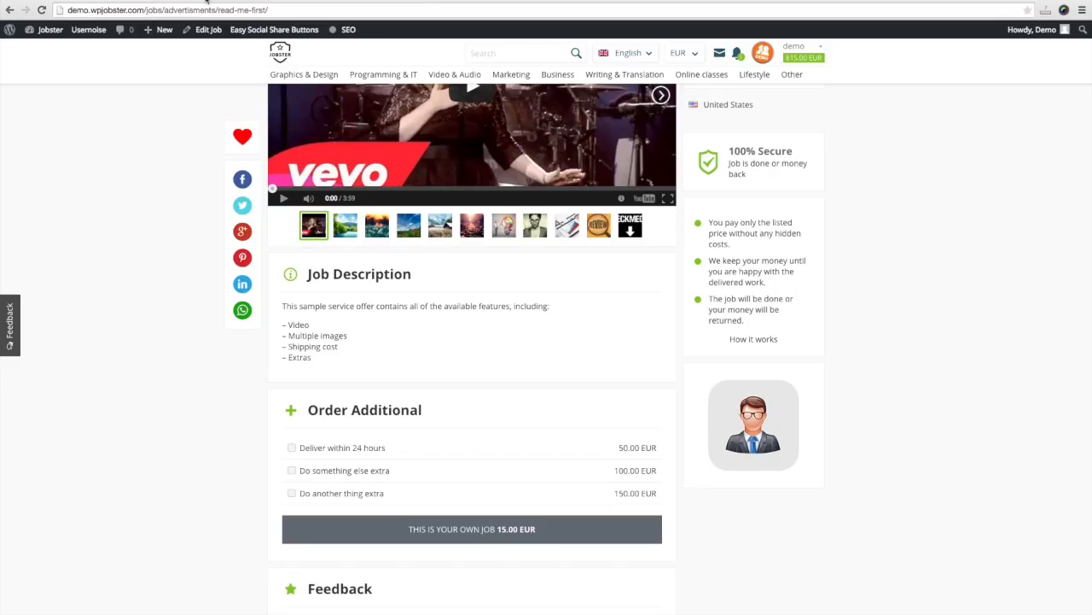
{"action": "scroll", "coordinate": [142, 109], "scroll_direction": "up", "scroll_amount": 3}
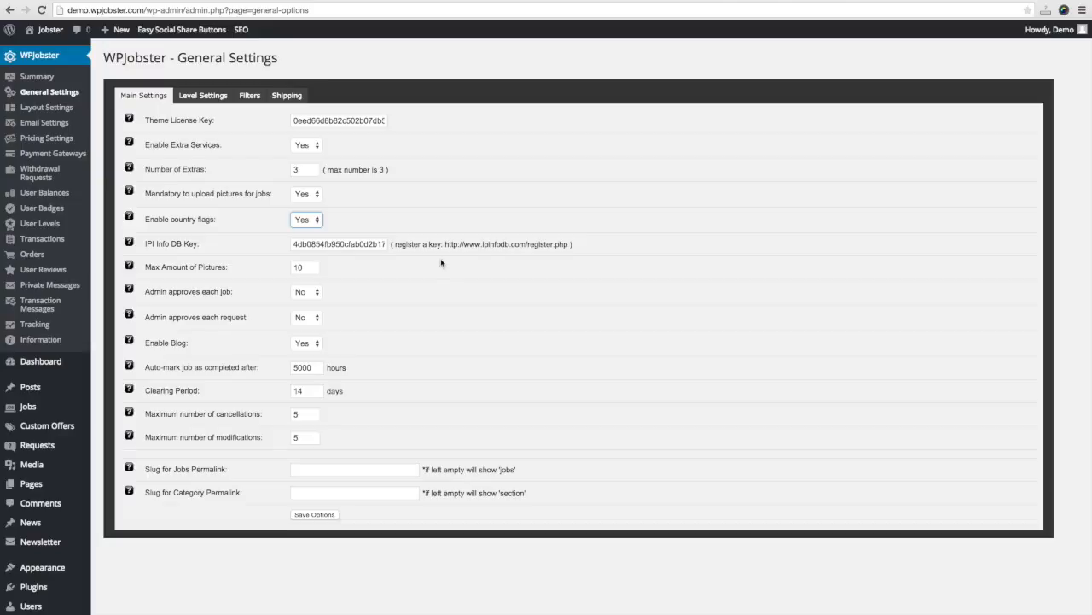
- Check the Max Amount of Pictures setting against the image upload slots in the new job form
{"action": "scroll", "coordinate": [442, 198], "scroll_direction": "down", "scroll_amount": 1}
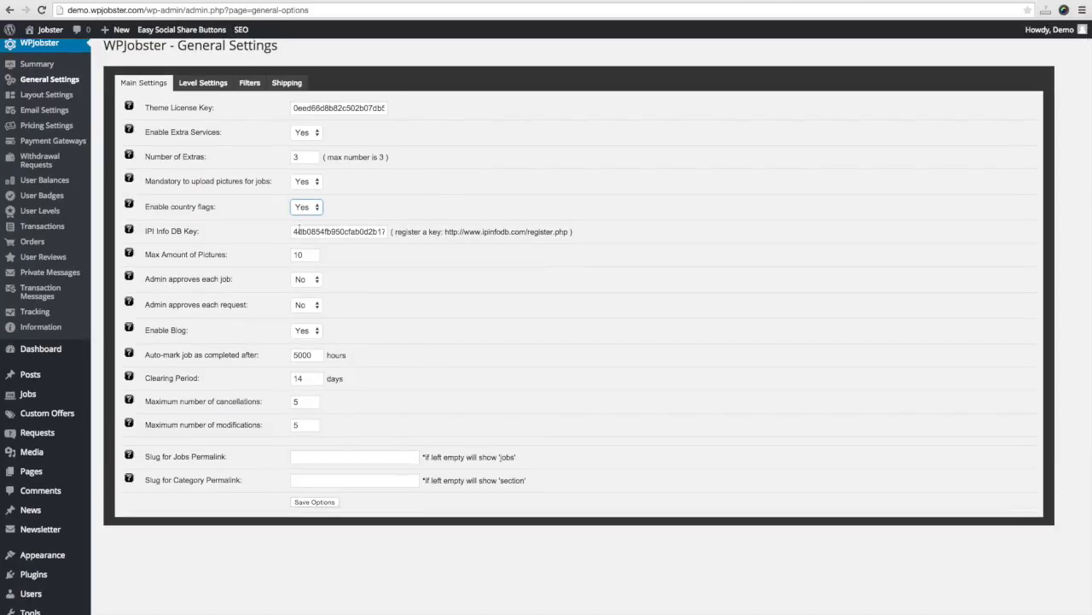
{"action": "left_click", "coordinate": [309, 255]}
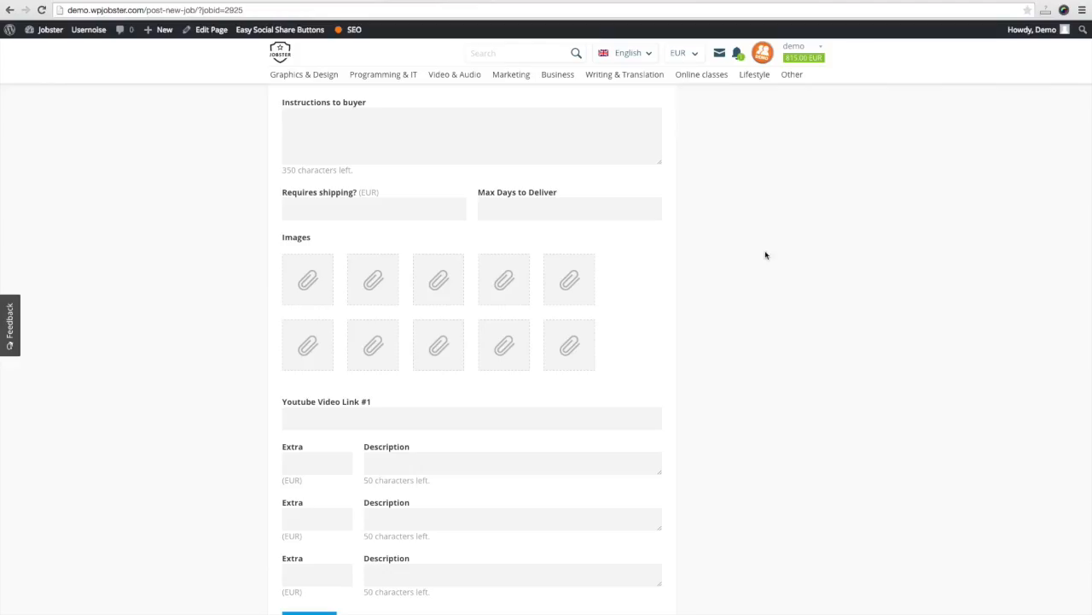
{"action": "scroll", "coordinate": [763, 253], "scroll_direction": "down", "scroll_amount": 2}
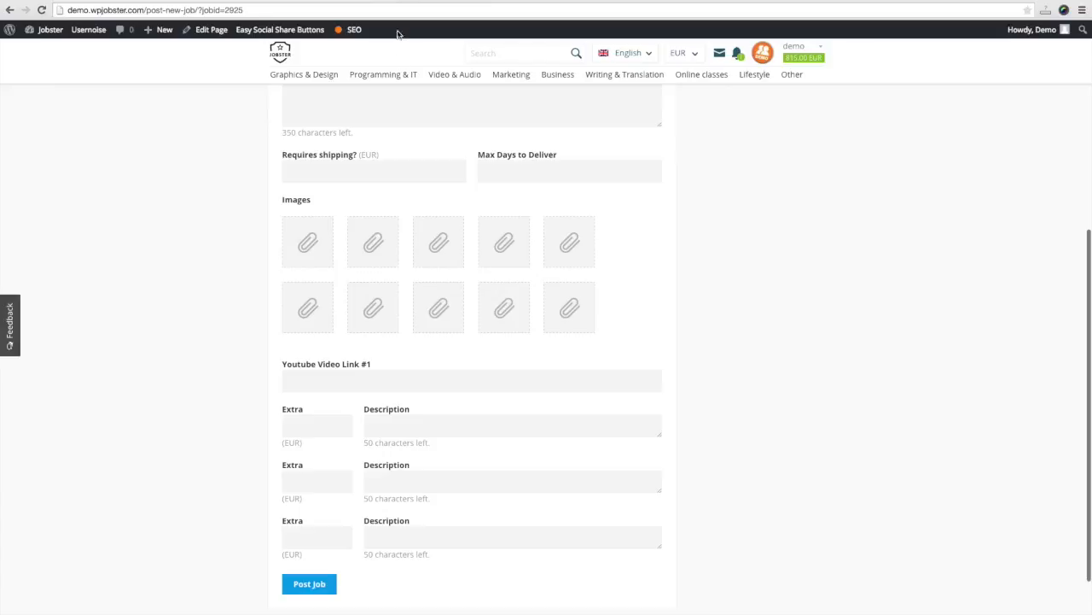
{"action": "mouse_move", "coordinate": [614, 284]}
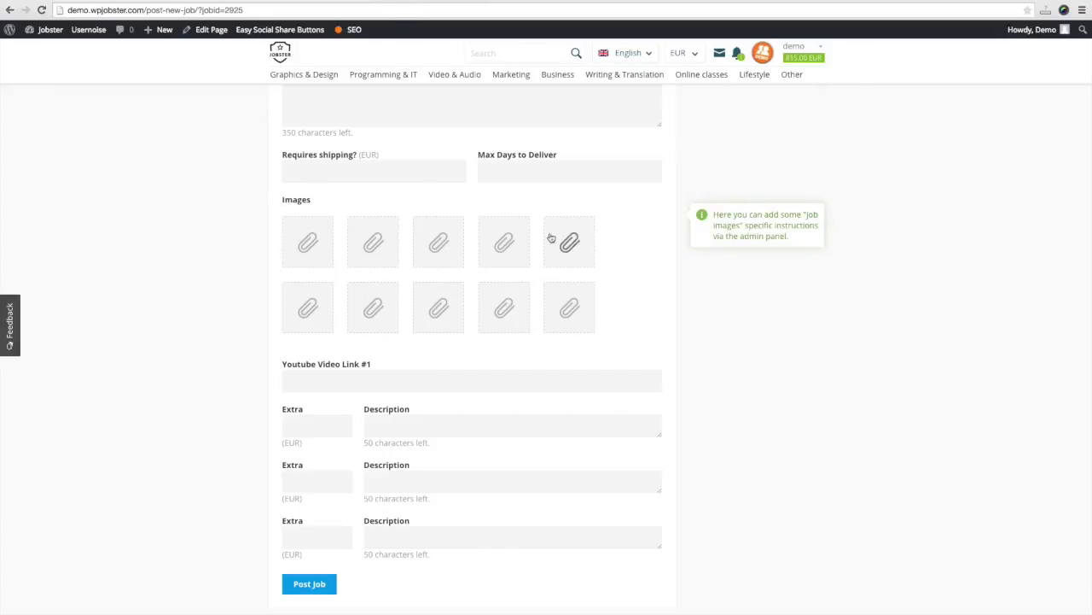
{"action": "mouse_move", "coordinate": [402, 241]}
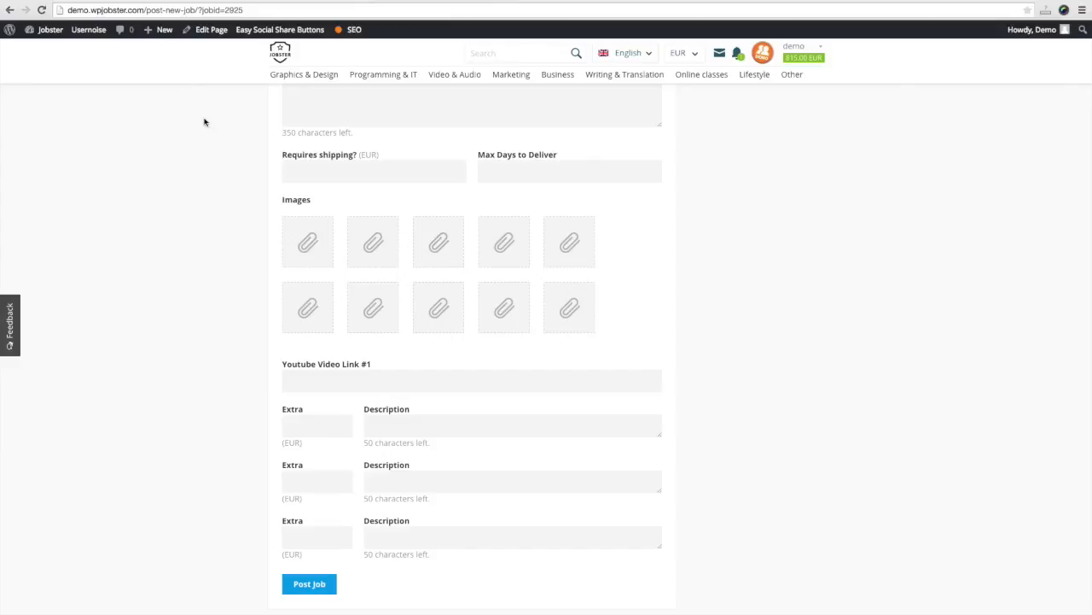
{"action": "scroll", "coordinate": [195, 56], "scroll_direction": "up", "scroll_amount": 1}
{"action": "left_click", "coordinate": [115, 1]}
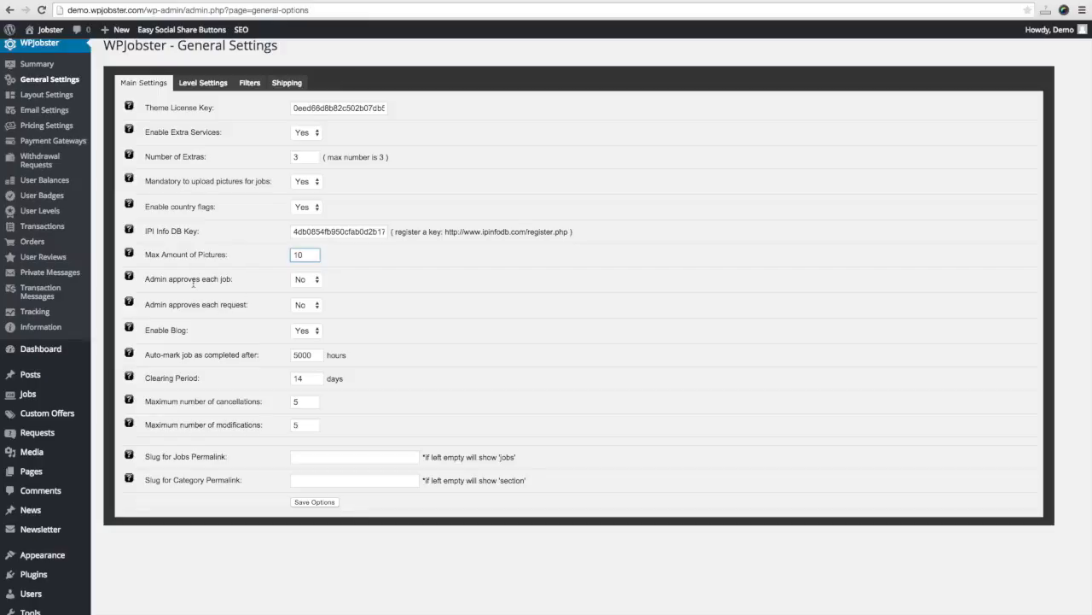
- Review the choices for admin approval of jobs and requests and for enabling the blog, keeping No, No and Yes
{"action": "left_click", "coordinate": [312, 282]}
{"action": "left_click", "coordinate": [304, 282]}
{"action": "left_click", "coordinate": [305, 305]}
{"action": "left_click", "coordinate": [304, 305]}
{"action": "left_click", "coordinate": [312, 331]}
{"action": "left_click", "coordinate": [304, 330]}
- Set the time for auto-marking a job as completed to 72 hours
{"action": "left_click_drag", "start_coordinate": [321, 356], "coordinate": [291, 355]}
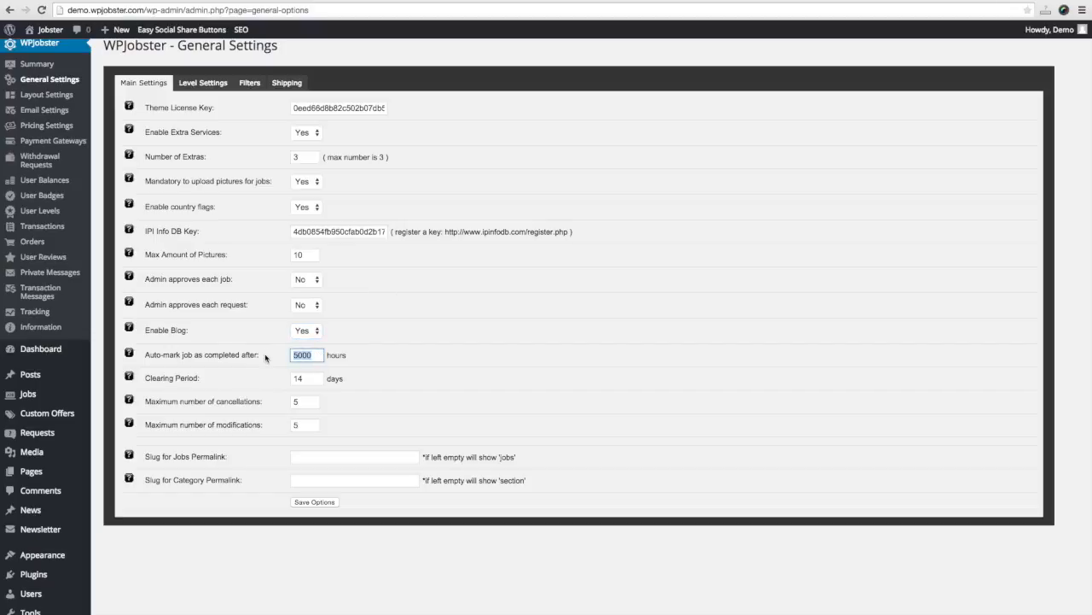
{"action": "type", "text": "72"}
{"action": "left_click_drag", "start_coordinate": [321, 356], "coordinate": [262, 355]}
{"action": "left_click", "coordinate": [406, 353]}
- Review the Clearing Period and Maximum number of cancellations settings
{"action": "left_click_drag", "start_coordinate": [324, 381], "coordinate": [272, 382]}
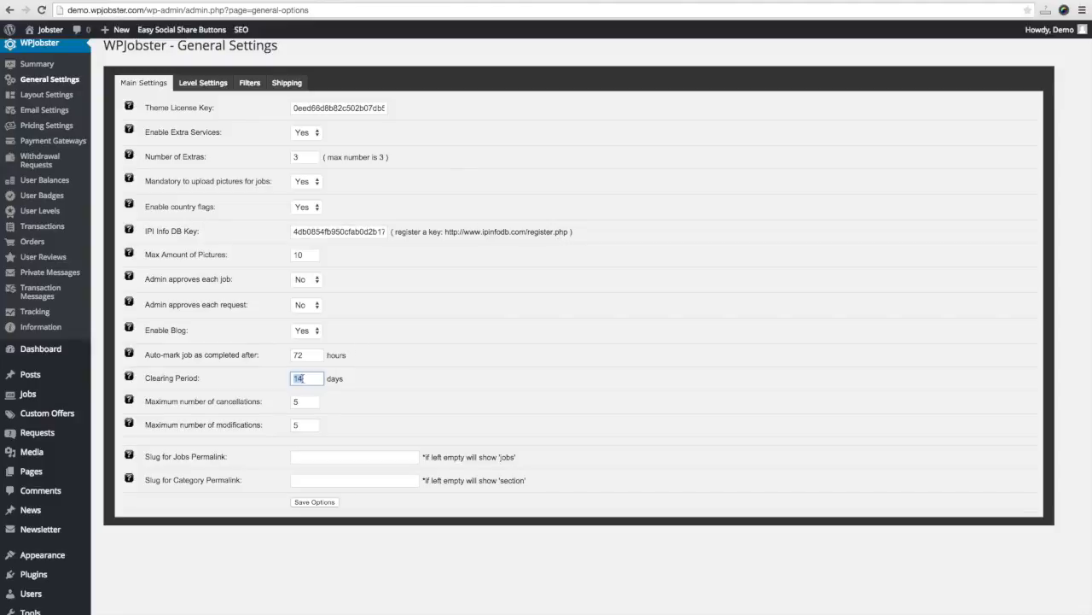
{"action": "left_click", "coordinate": [409, 368]}
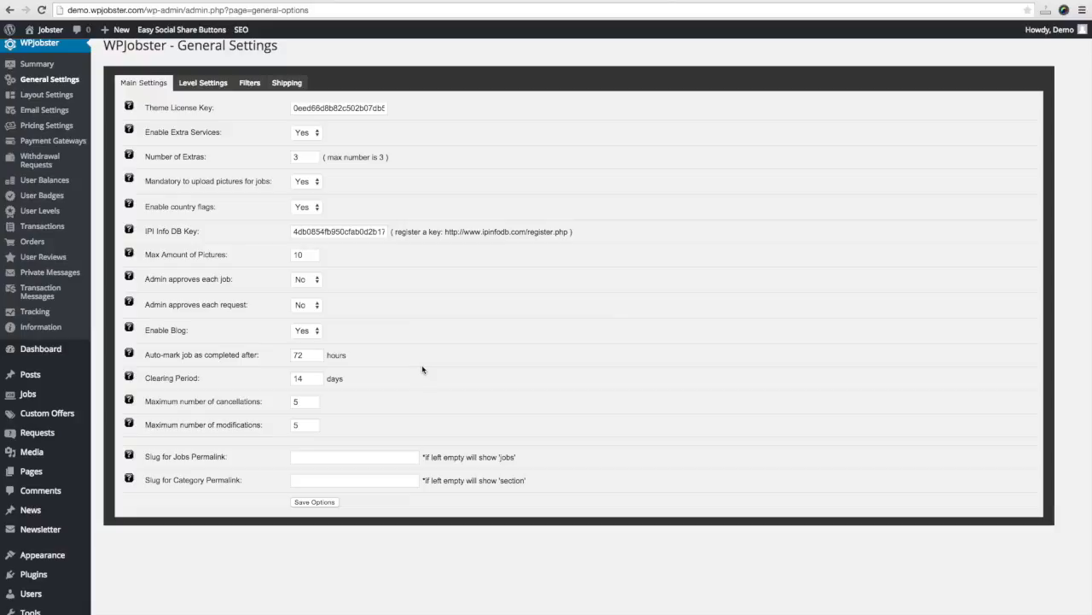
{"action": "left_click", "coordinate": [303, 401]}
- Inspect the jobs slug in the sample job's address and the category slug in the Graphics & Design page's address
{"action": "left_click", "coordinate": [332, 458]}
{"action": "left_click", "coordinate": [222, 0]}
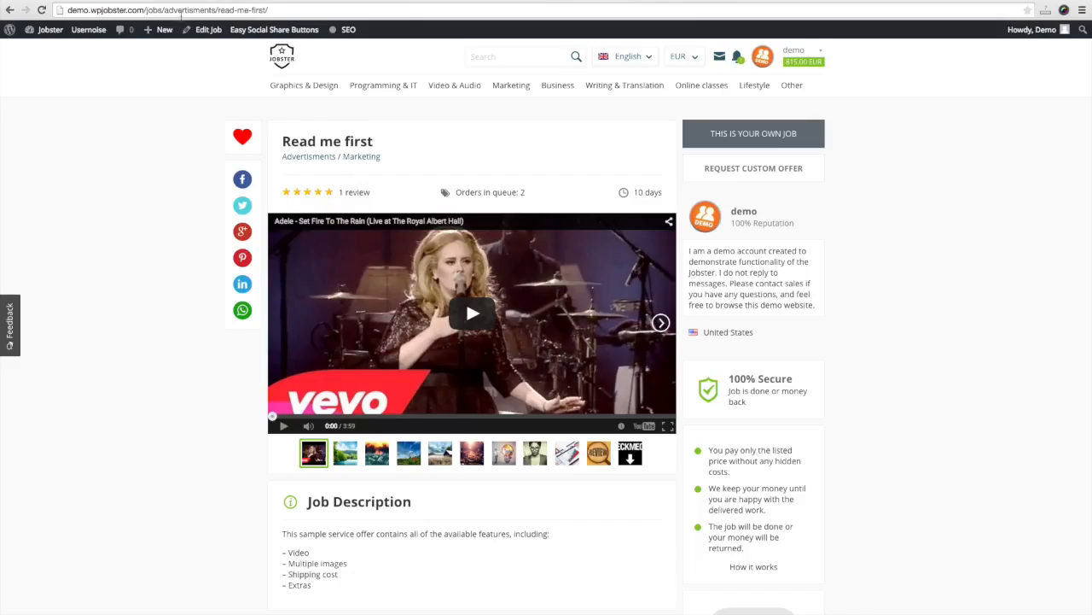
{"action": "left_click_drag", "start_coordinate": [147, 12], "coordinate": [161, 13]}
{"action": "left_click", "coordinate": [289, 87]}
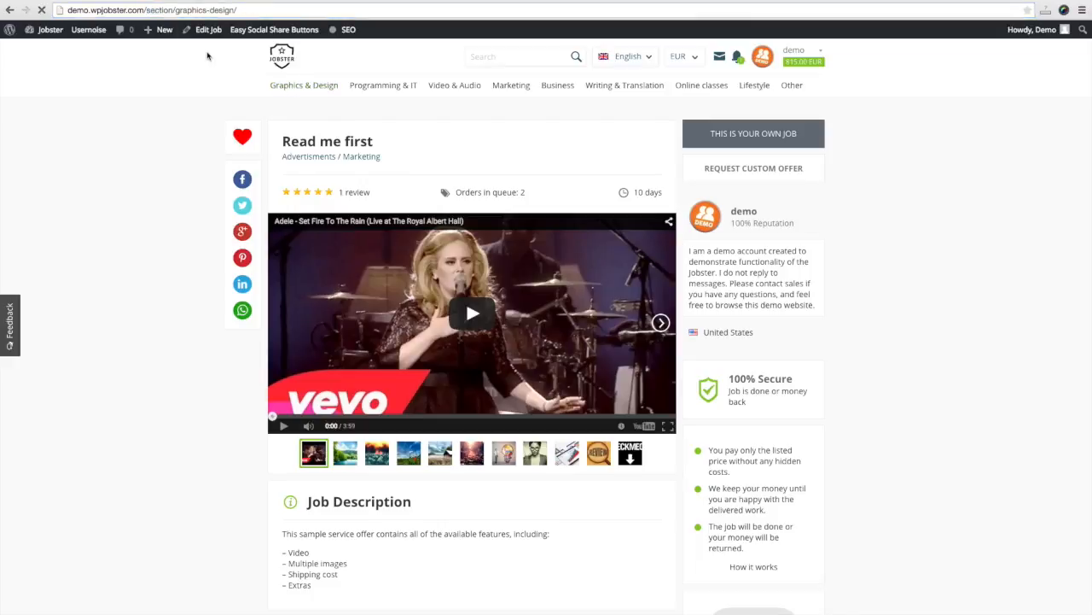
{"action": "left_click_drag", "start_coordinate": [146, 12], "coordinate": [173, 12]}
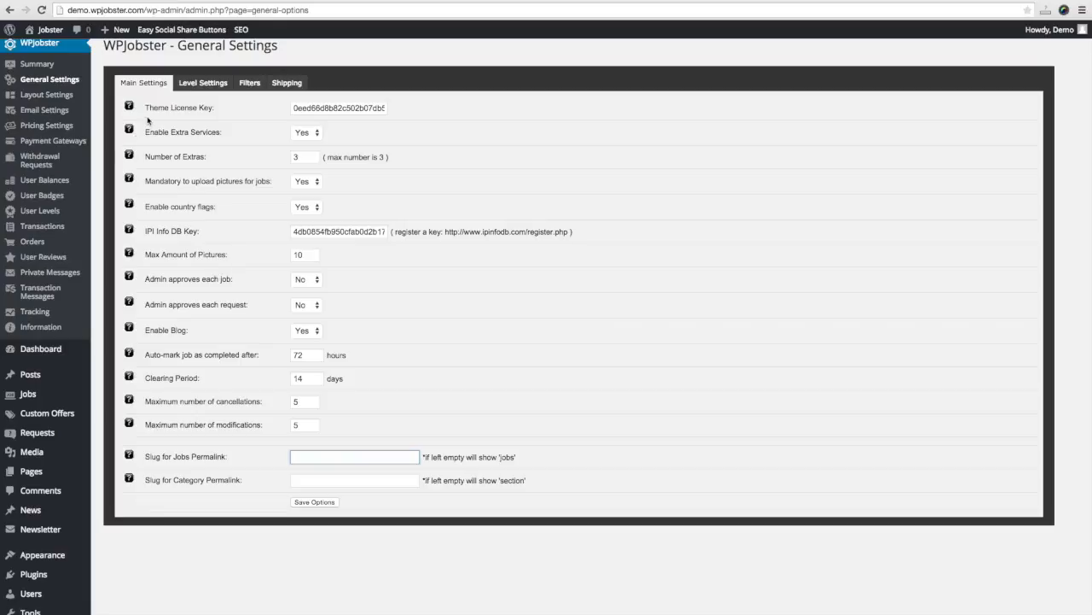
- Review the Header, Footer and Custom CSS sections of the layout settings, including the logo and favicon URLs
{"action": "left_click", "coordinate": [64, 100]}
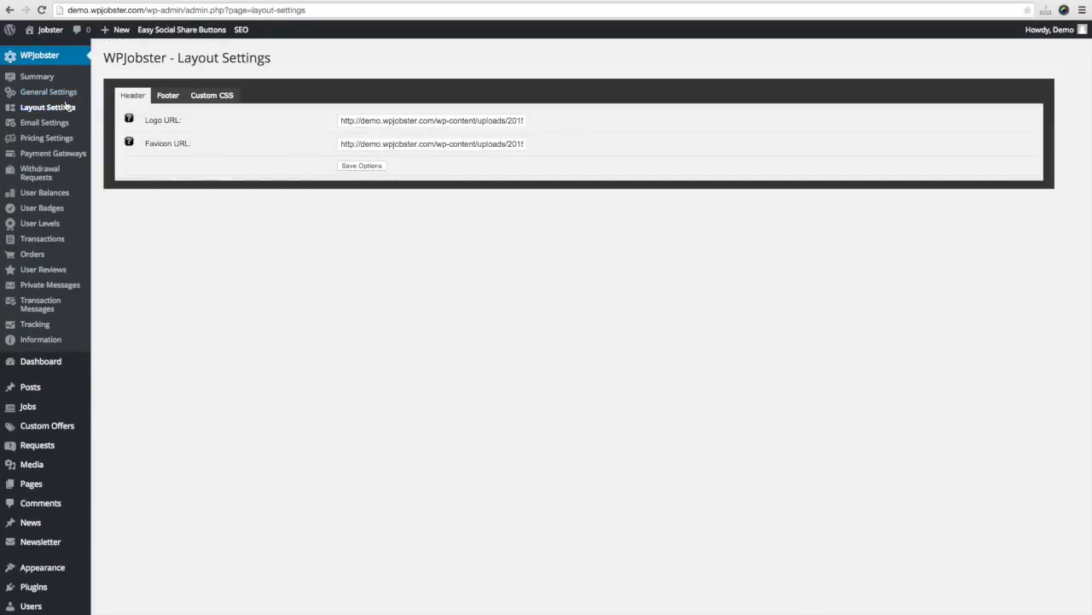
{"action": "left_click", "coordinate": [390, 122]}
{"action": "double_click", "coordinate": [390, 123]}
{"action": "left_click", "coordinate": [390, 122]}
{"action": "triple_click", "coordinate": [378, 145]}
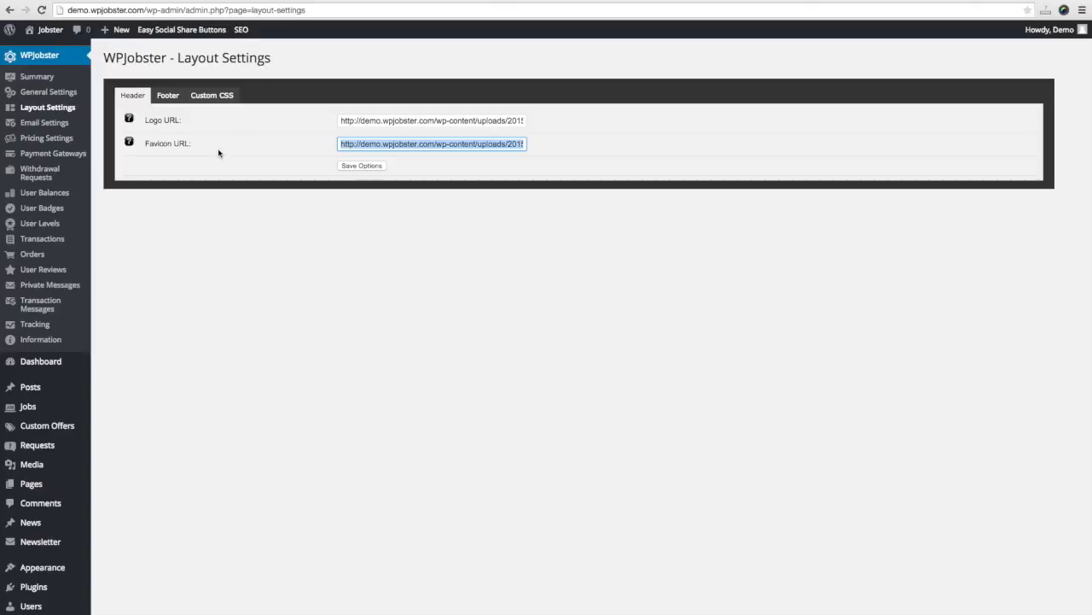
{"action": "left_click", "coordinate": [168, 96]}
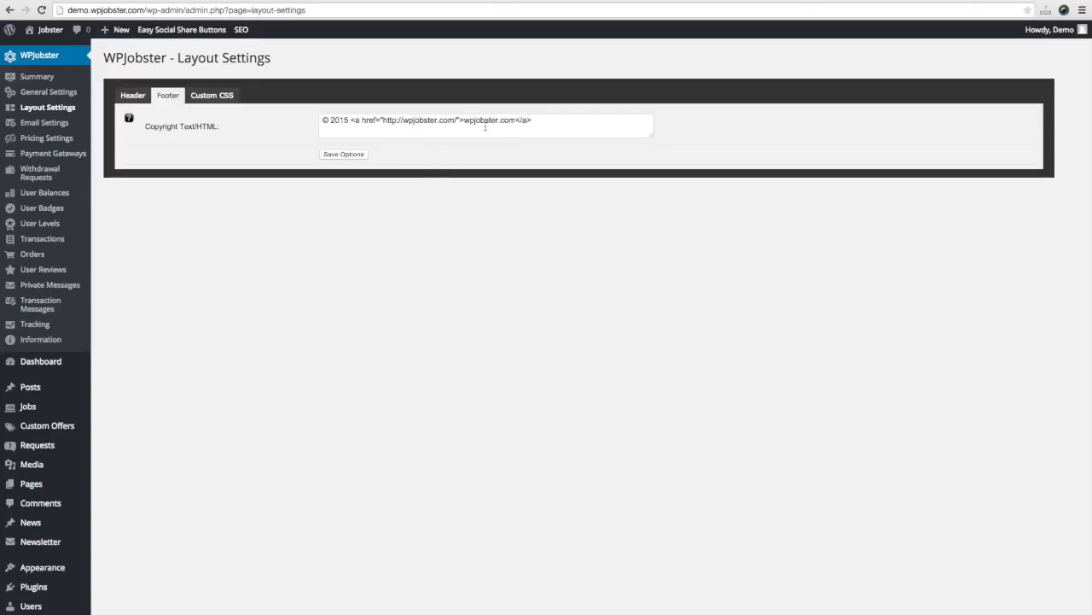
{"action": "left_click", "coordinate": [224, 96]}
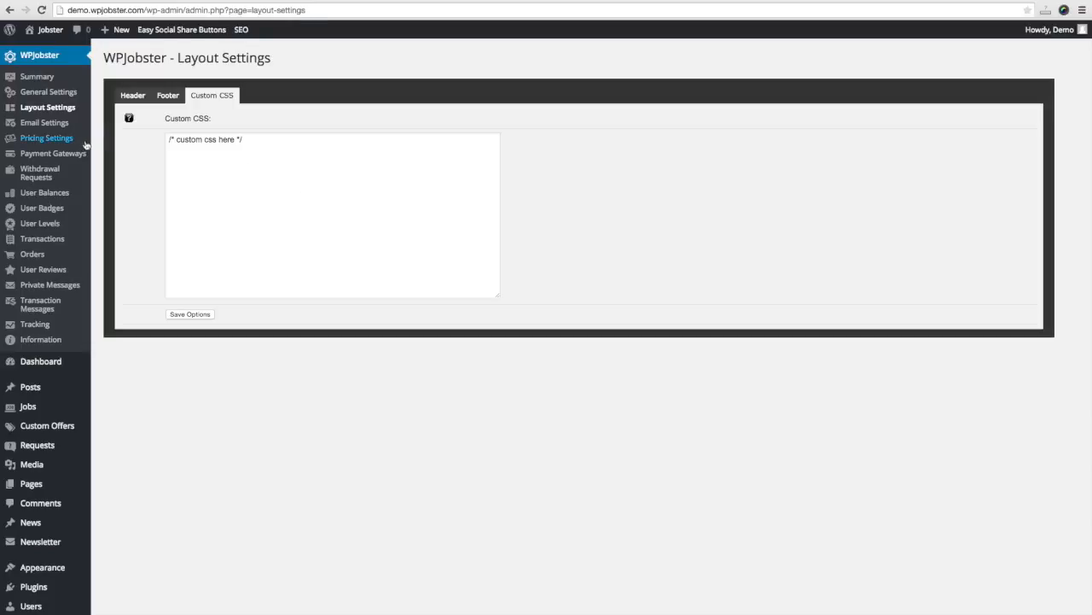
- Open the email settings and check the Allow HTML in emails options, keeping Yes
{"action": "left_click", "coordinate": [46, 126]}
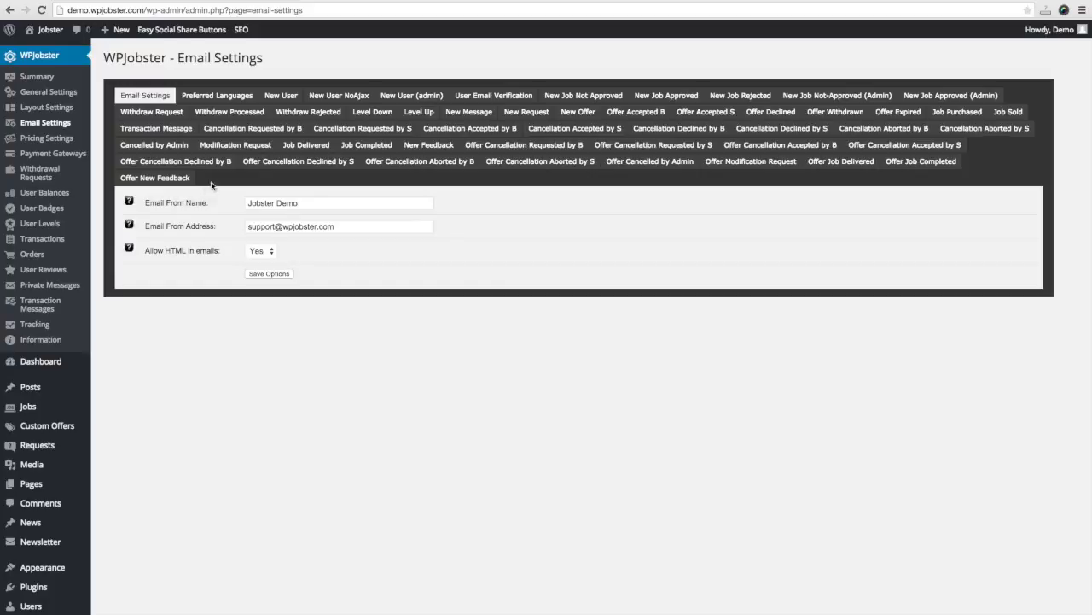
{"action": "left_click", "coordinate": [258, 253]}
{"action": "left_click", "coordinate": [259, 252]}
- Compare the preferred email languages with the language versions offered in the New User email template
{"action": "left_click", "coordinate": [218, 95]}
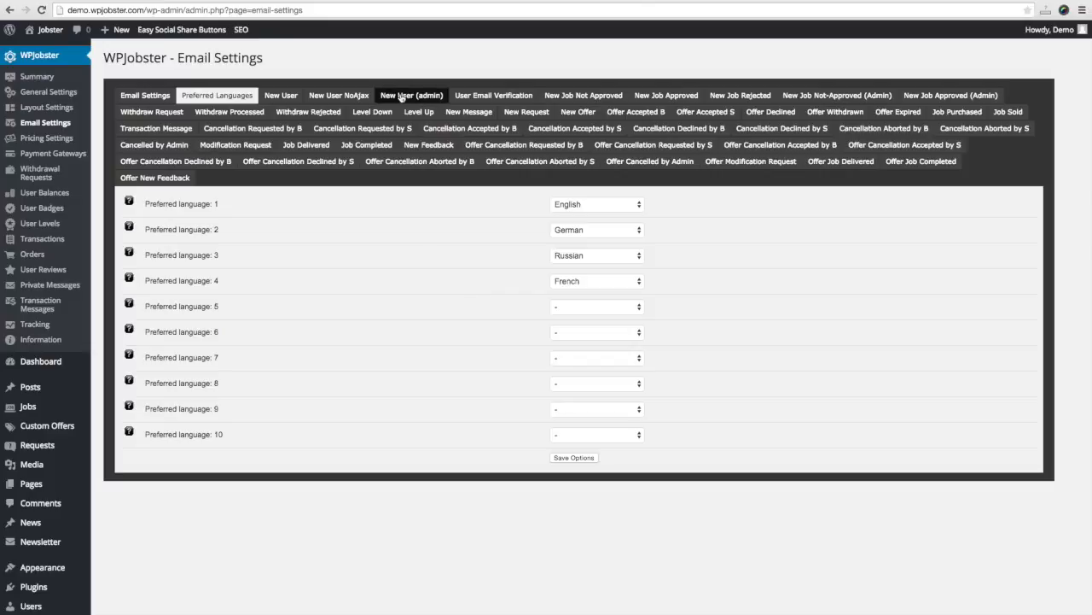
{"action": "left_click", "coordinate": [280, 97]}
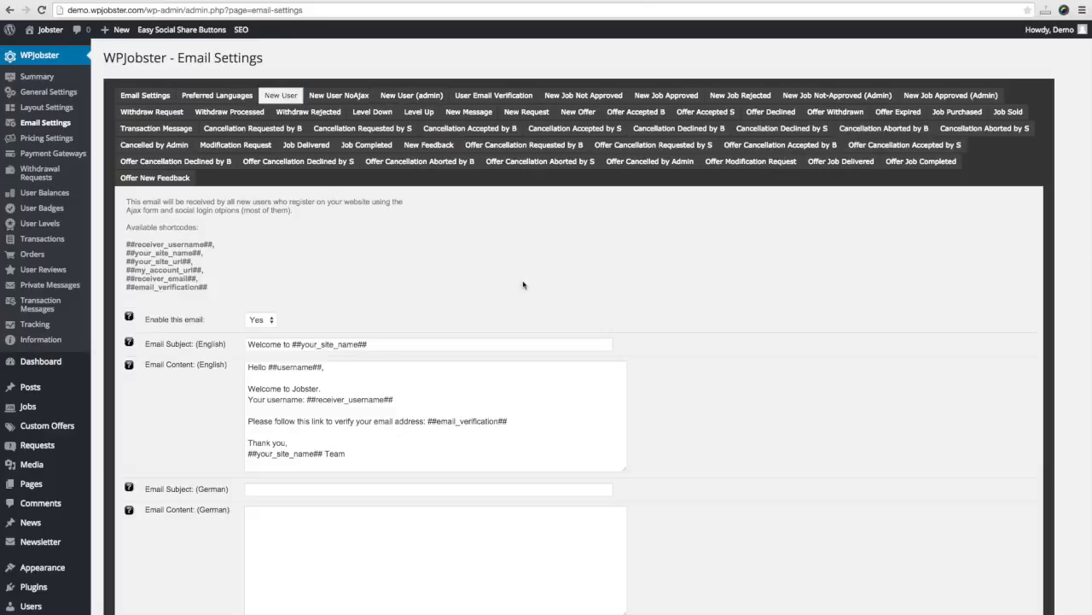
{"action": "scroll", "coordinate": [524, 287], "scroll_direction": "down", "scroll_amount": 3}
{"action": "scroll", "coordinate": [288, 104], "scroll_direction": "up", "scroll_amount": 2}
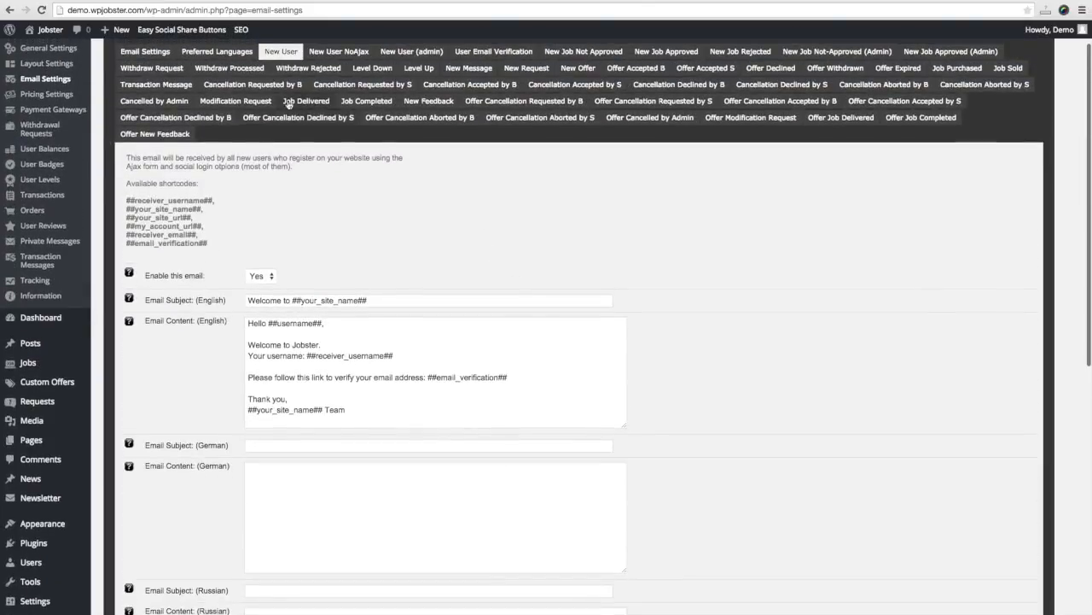
{"action": "left_click", "coordinate": [218, 52]}
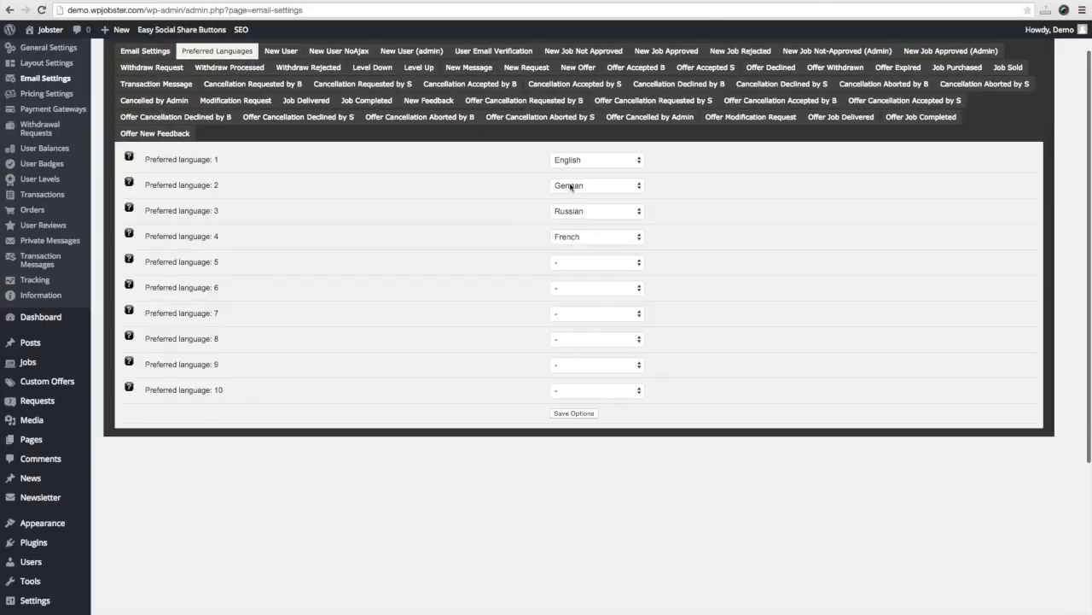
{"action": "scroll", "coordinate": [563, 231], "scroll_direction": "up", "scroll_amount": 1}
{"action": "left_click", "coordinate": [283, 60]}
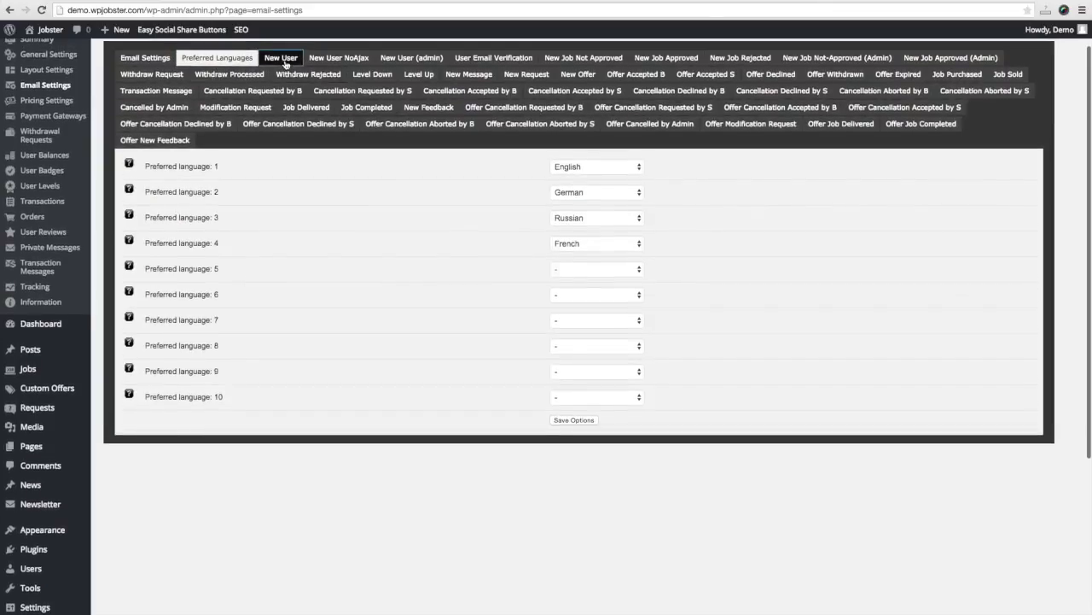
- Examine the New User email template's subject and content fields for English, German, Russian and French
{"action": "scroll", "coordinate": [569, 291], "scroll_direction": "down", "scroll_amount": 2}
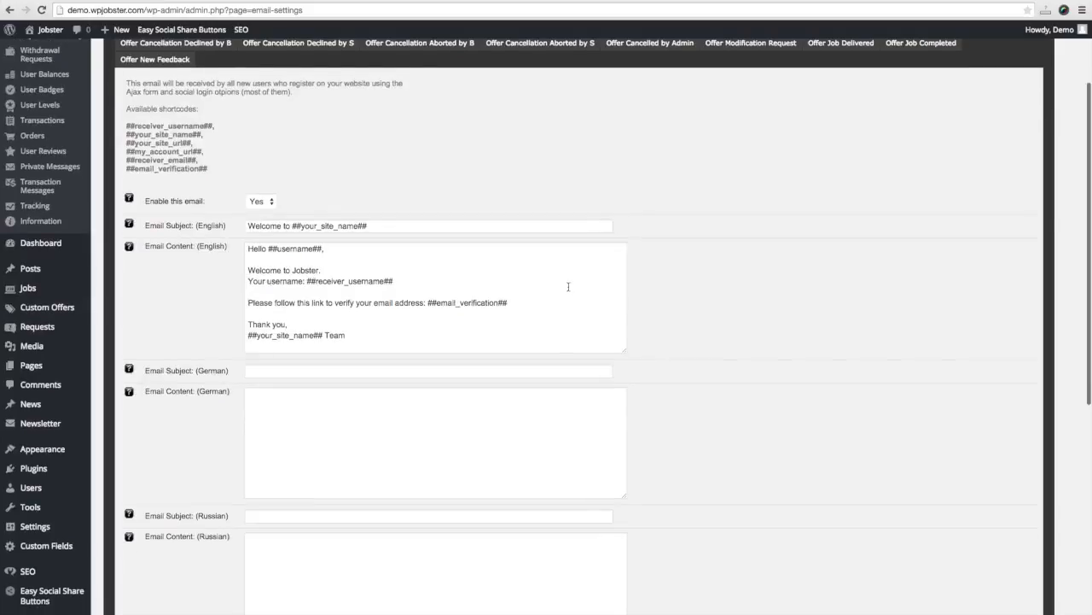
{"action": "scroll", "coordinate": [557, 257], "scroll_direction": "down", "scroll_amount": 1}
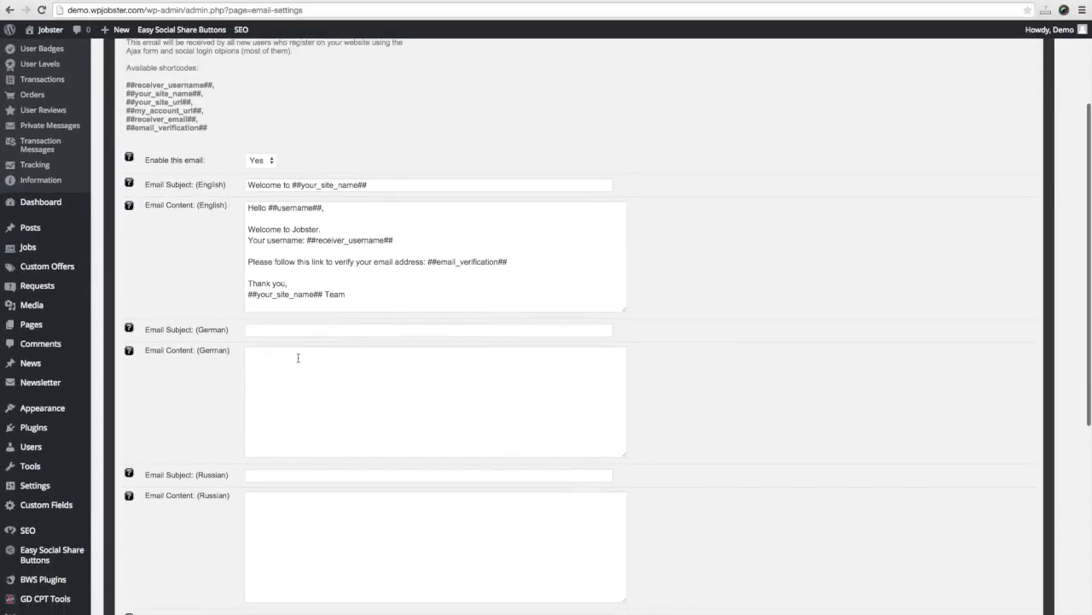
{"action": "left_click", "coordinate": [258, 363]}
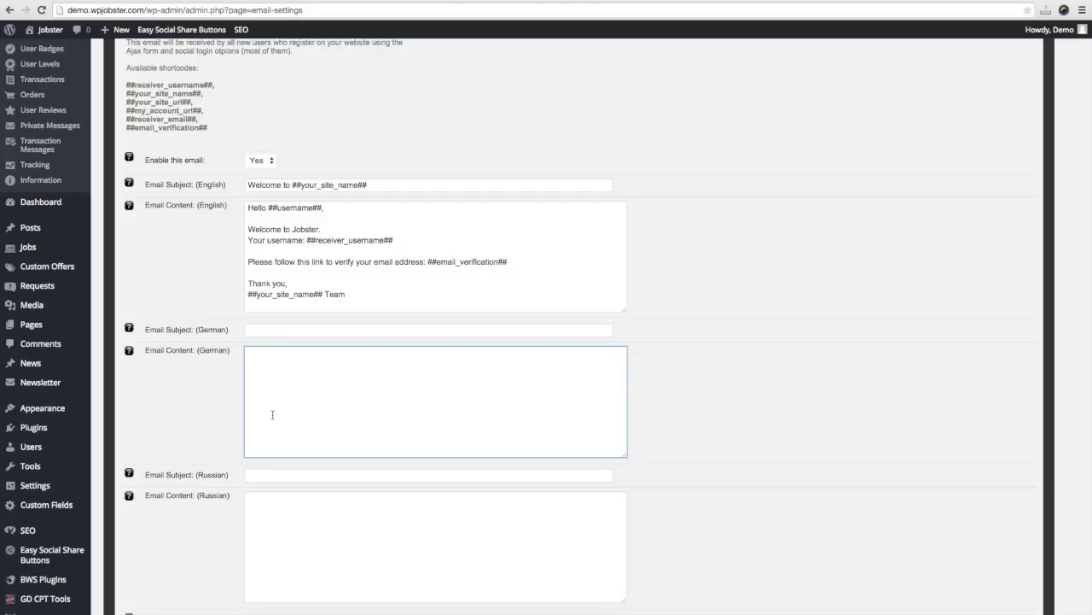
{"action": "left_click", "coordinate": [253, 331]}
{"action": "scroll", "coordinate": [261, 350], "scroll_direction": "up", "scroll_amount": 1}
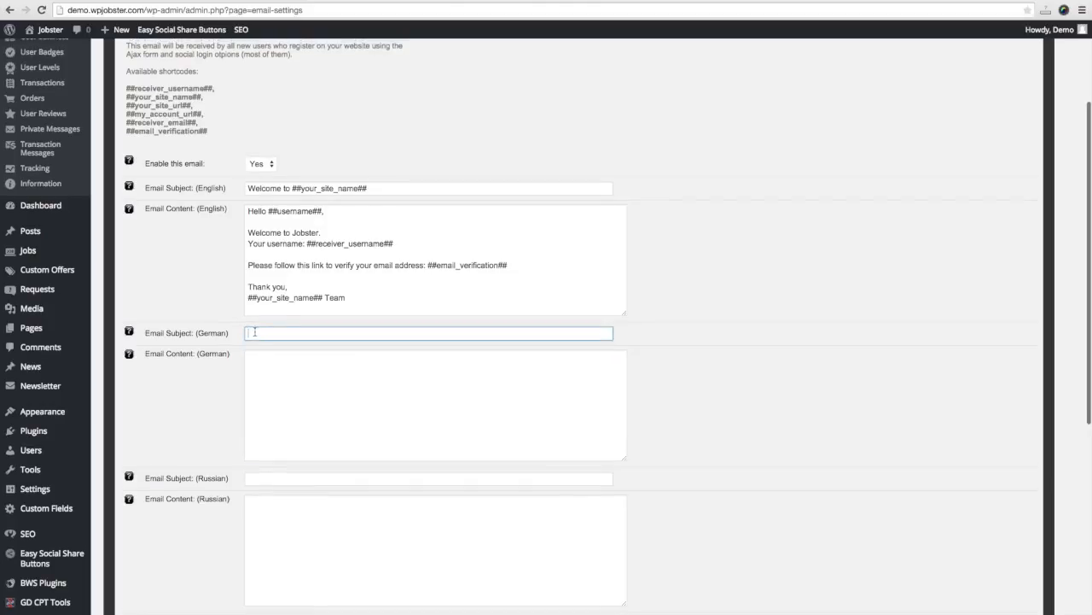
{"action": "left_click", "coordinate": [261, 358]}
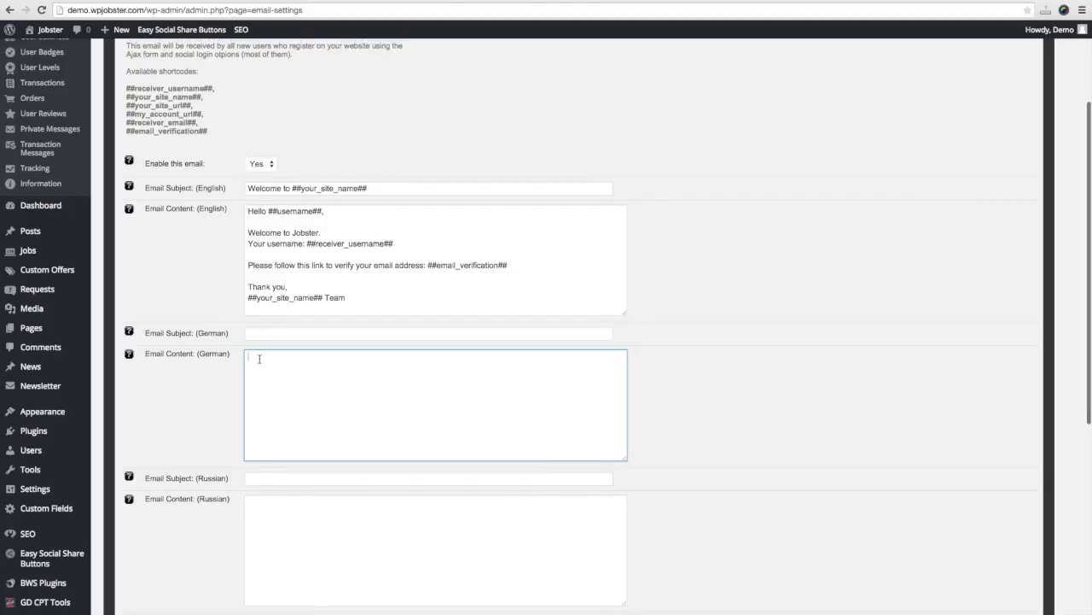
{"action": "scroll", "coordinate": [291, 297], "scroll_direction": "down", "scroll_amount": 2}
{"action": "scroll", "coordinate": [291, 297], "scroll_direction": "down", "scroll_amount": 5}
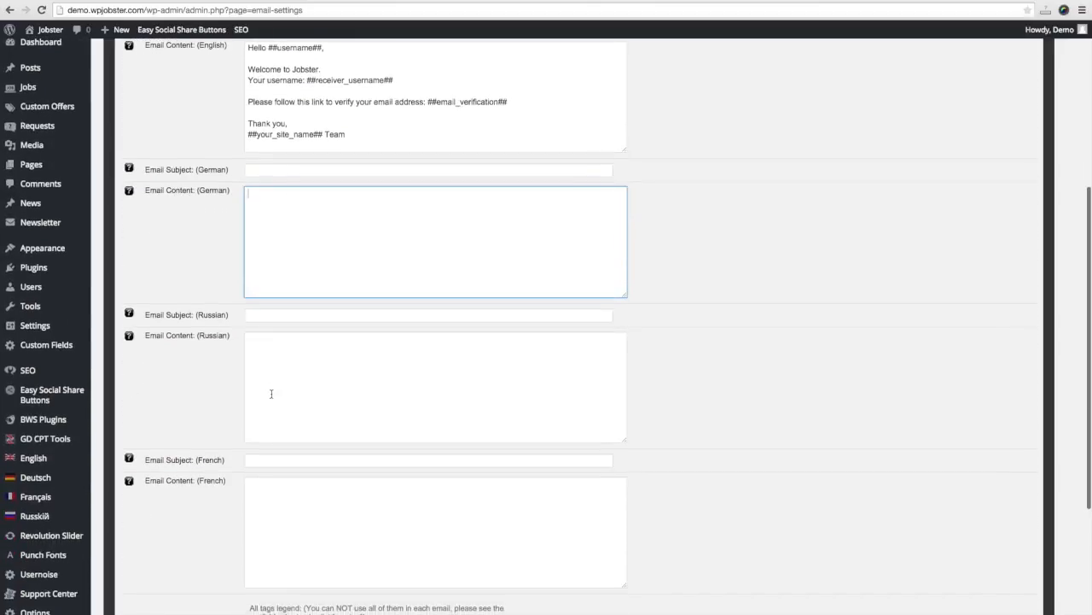
{"action": "scroll", "coordinate": [271, 388], "scroll_direction": "up", "scroll_amount": 10}
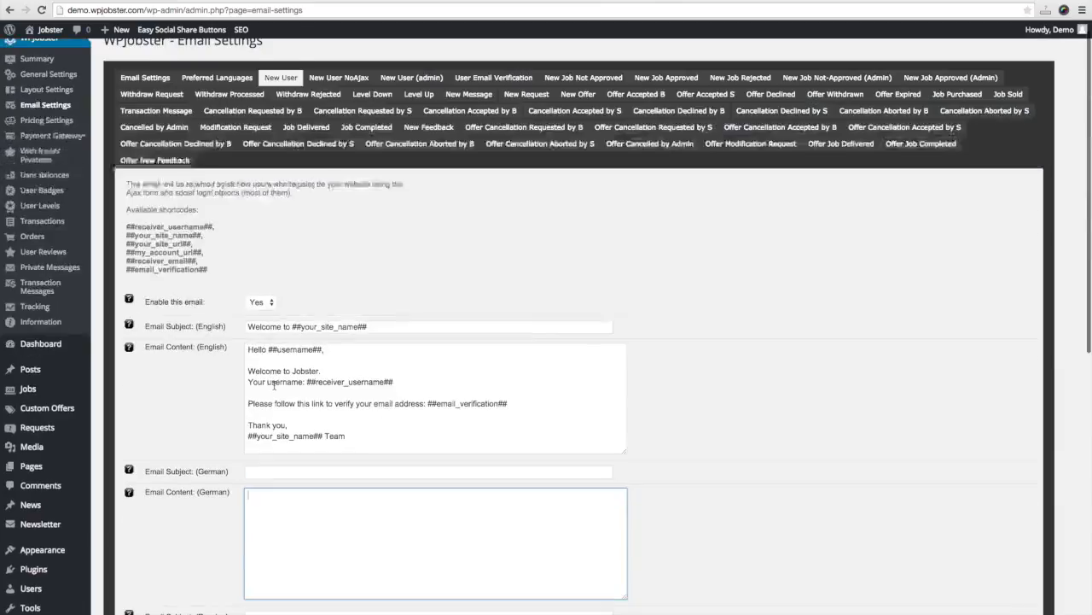
- Look through the New User NoAjax, New User (admin) and User Email Verification email templates
{"action": "left_click", "coordinate": [356, 101]}
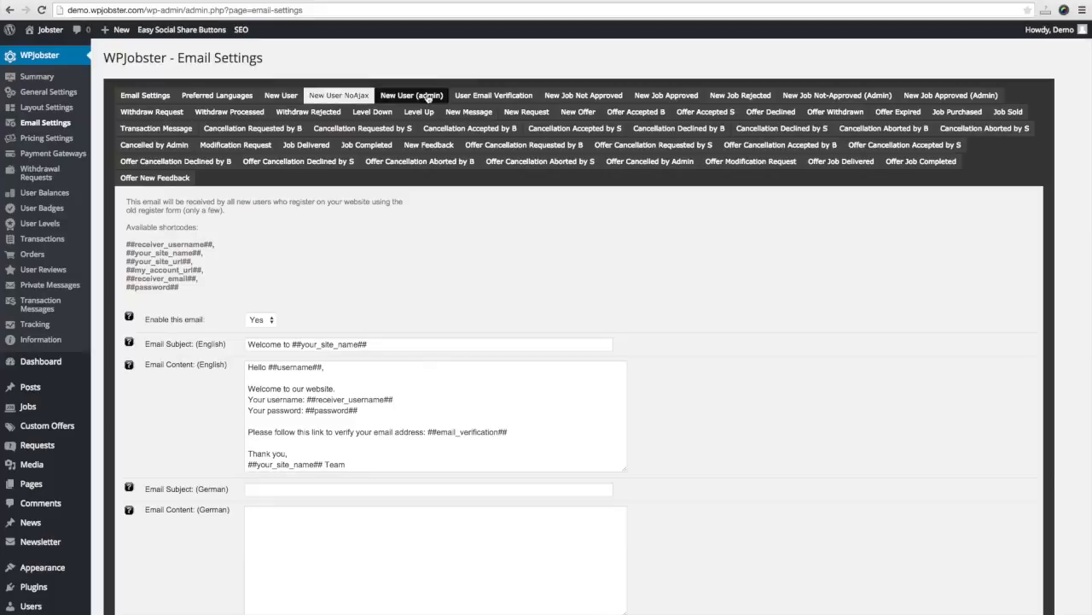
{"action": "left_click", "coordinate": [427, 94]}
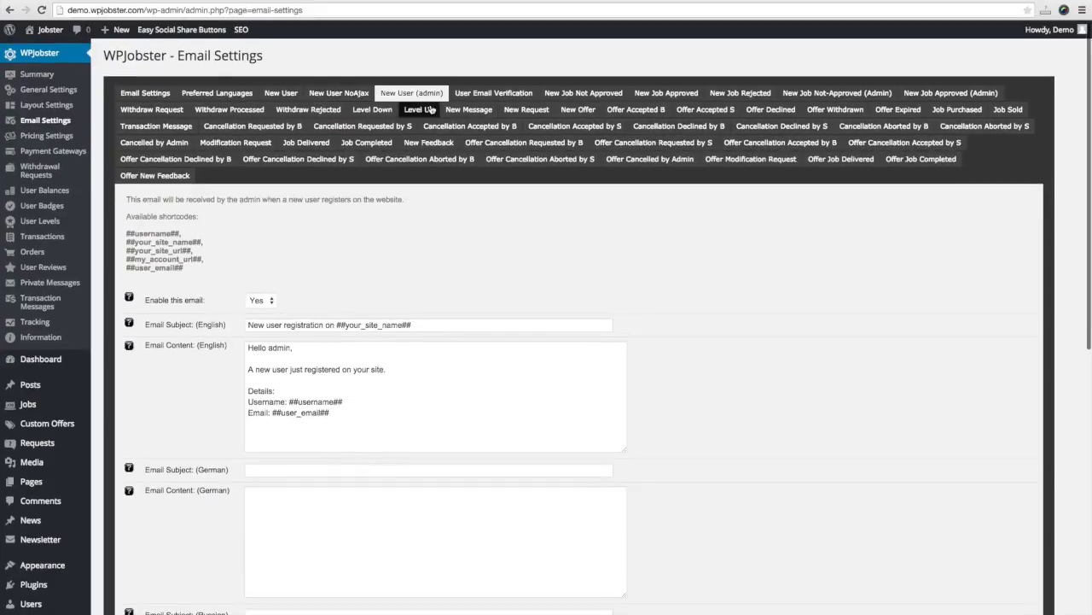
{"action": "left_click", "coordinate": [488, 94]}
{"action": "scroll", "coordinate": [605, 307], "scroll_direction": "down", "scroll_amount": 6}
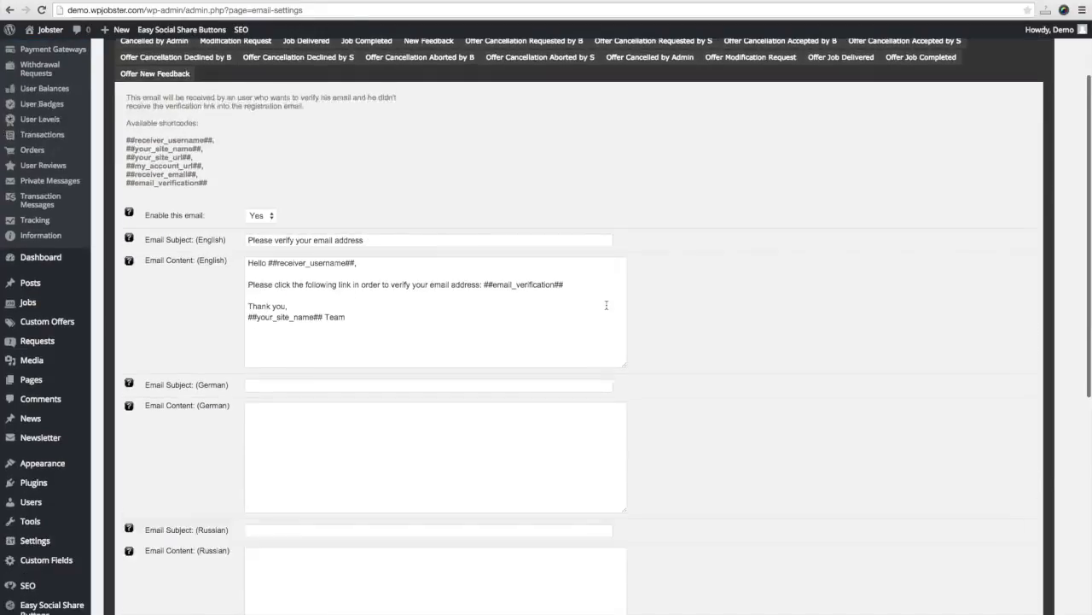
{"action": "scroll", "coordinate": [605, 304], "scroll_direction": "up", "scroll_amount": 6}
- Compare the preferred email languages with the Preferred Language choices in the demo account's personal info on the site, keeping English
{"action": "left_click", "coordinate": [216, 95]}
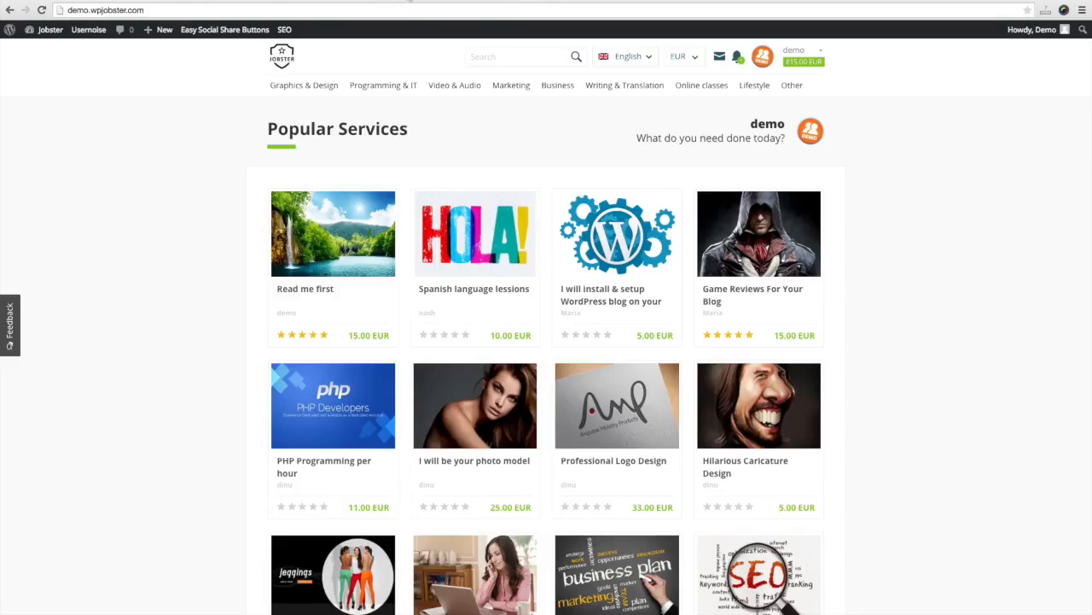
{"action": "left_click", "coordinate": [810, 59]}
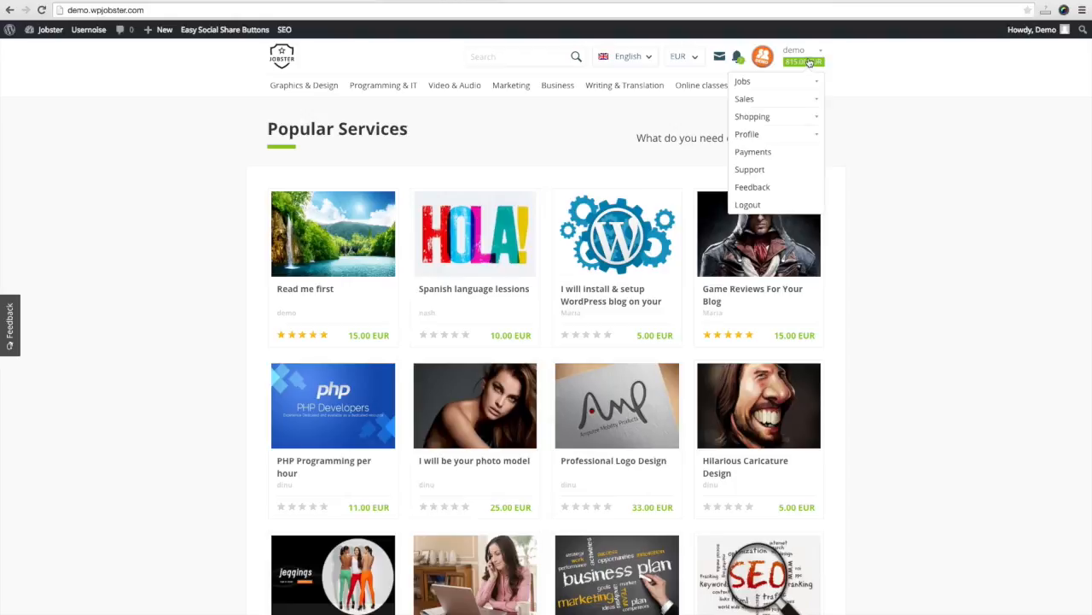
{"action": "left_click", "coordinate": [793, 136]}
{"action": "left_click", "coordinate": [756, 174]}
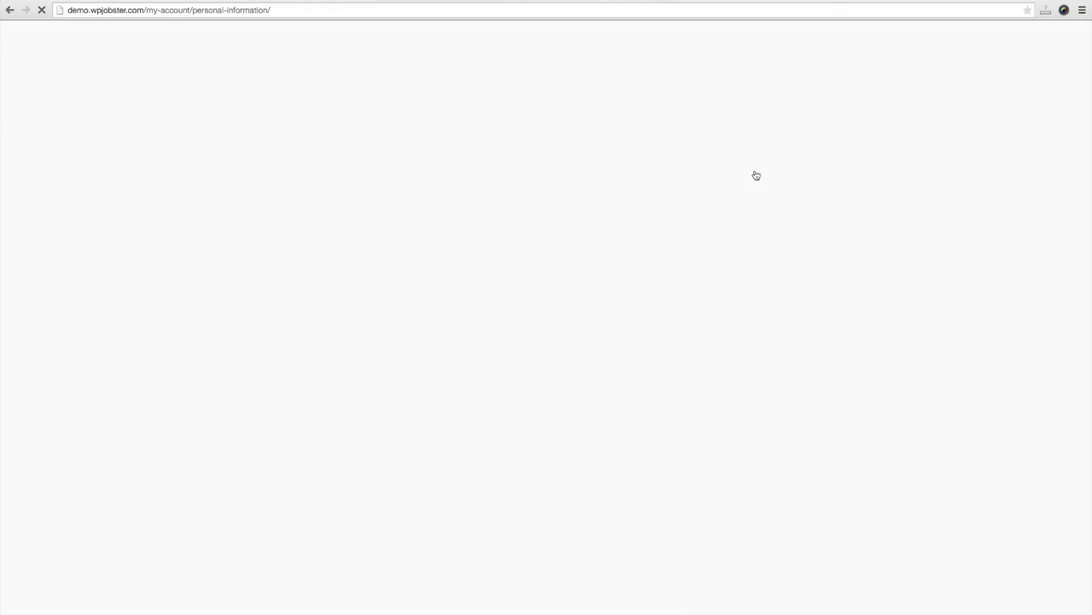
{"action": "left_click", "coordinate": [529, 346]}
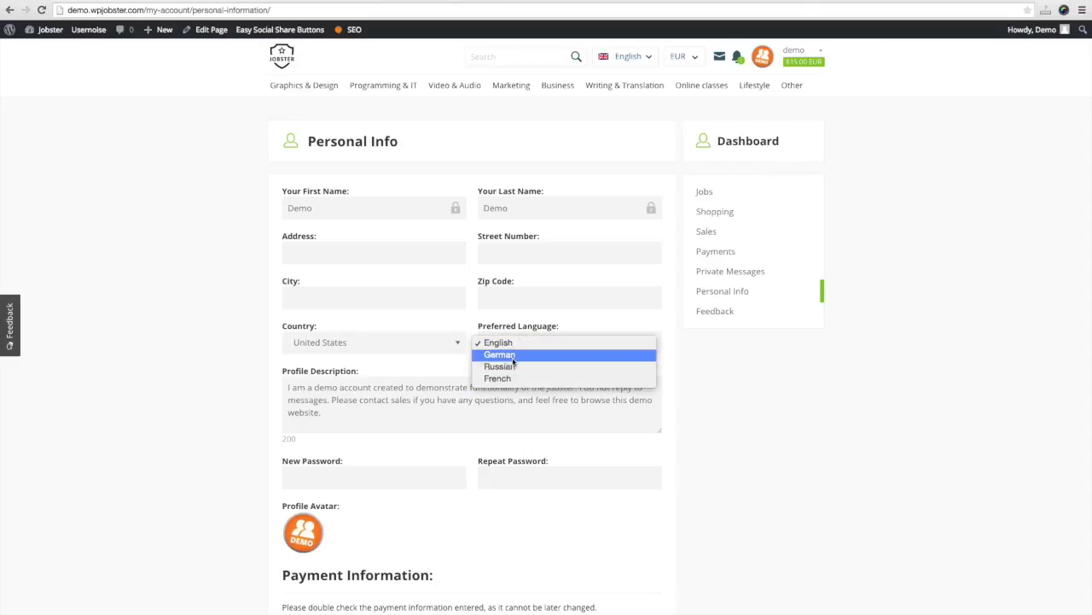
{"action": "left_click", "coordinate": [512, 342]}
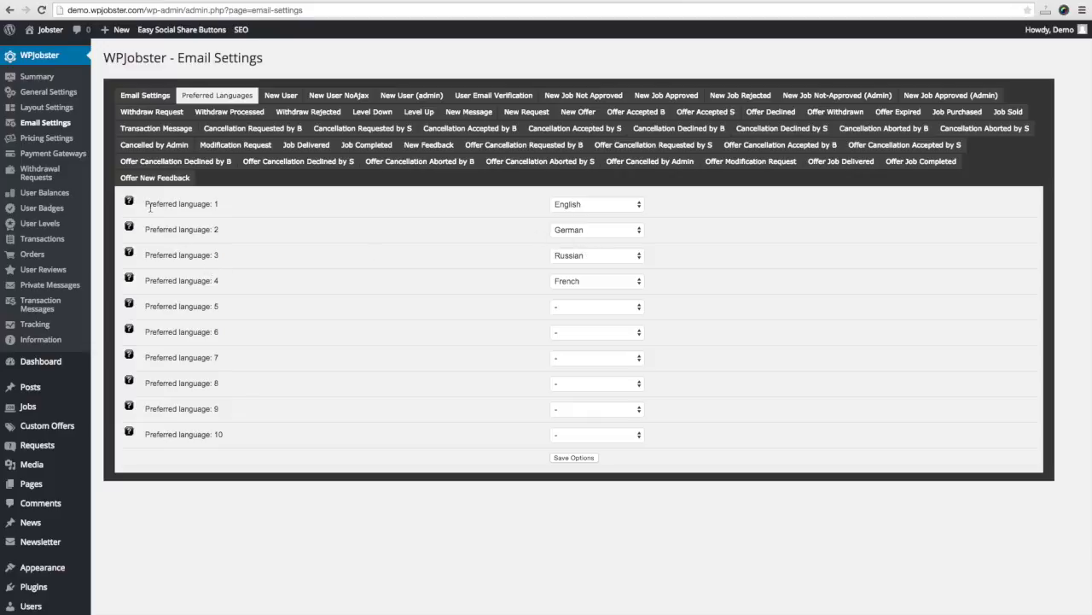
- Review the site currencies and symbols in the pricing settings and compare them with the currency switcher on the site
{"action": "left_click", "coordinate": [42, 142]}
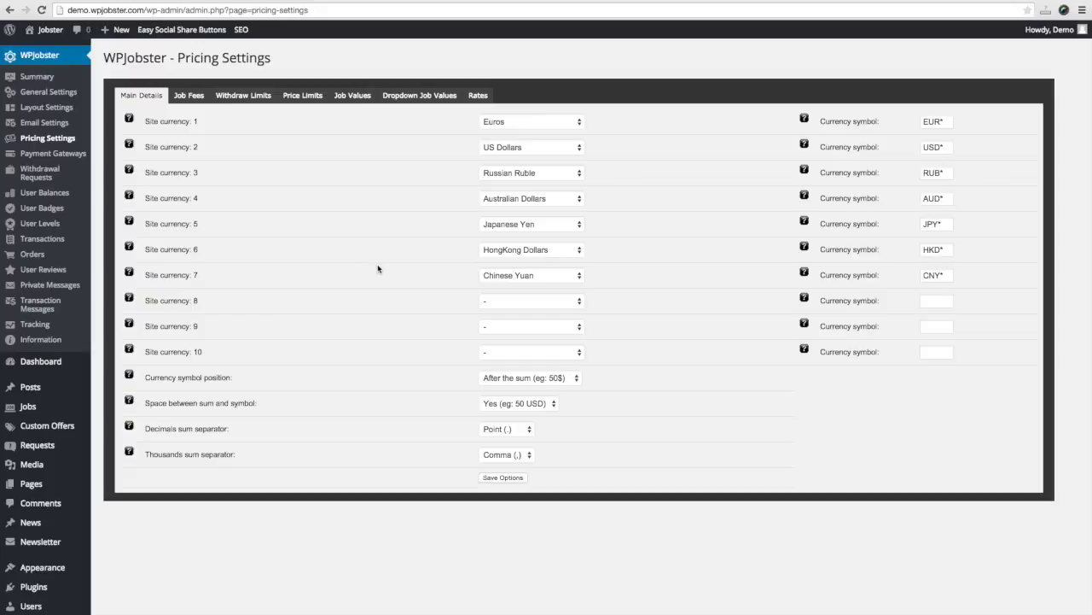
{"action": "left_click_drag", "start_coordinate": [946, 122], "coordinate": [922, 123]}
{"action": "left_click", "coordinate": [703, 133]}
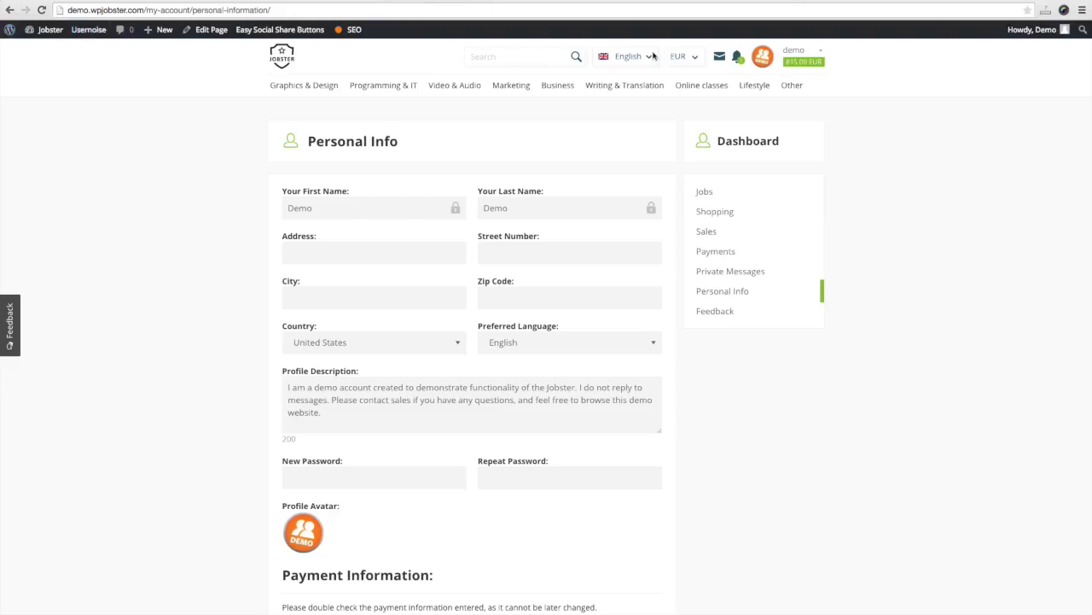
{"action": "left_click", "coordinate": [680, 57]}
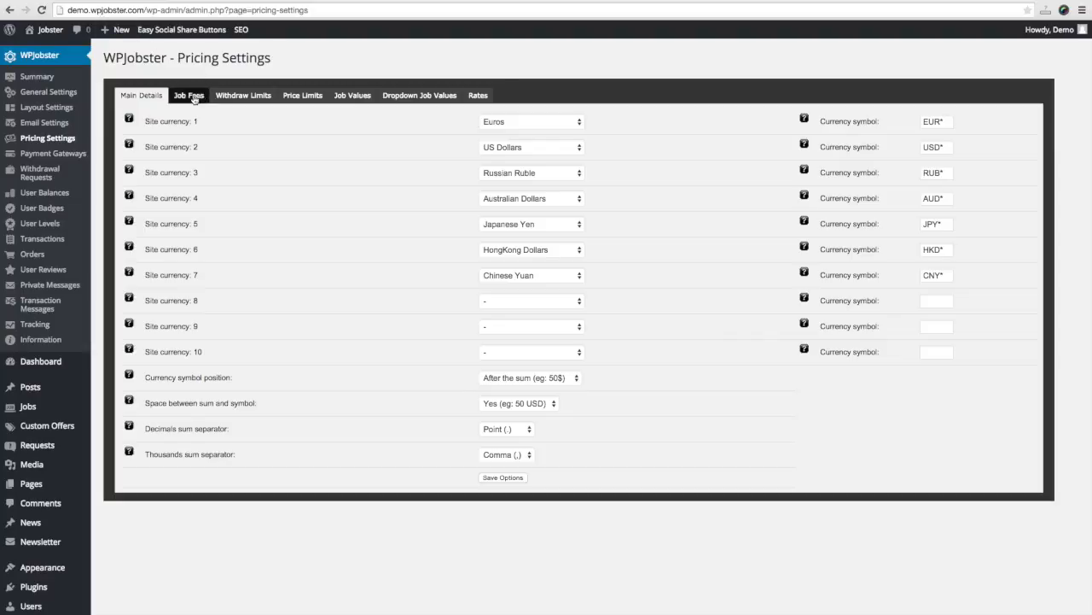
- Try a fixed percent fee of 20% in the job fees and clear the value again
{"action": "left_click", "coordinate": [203, 95]}
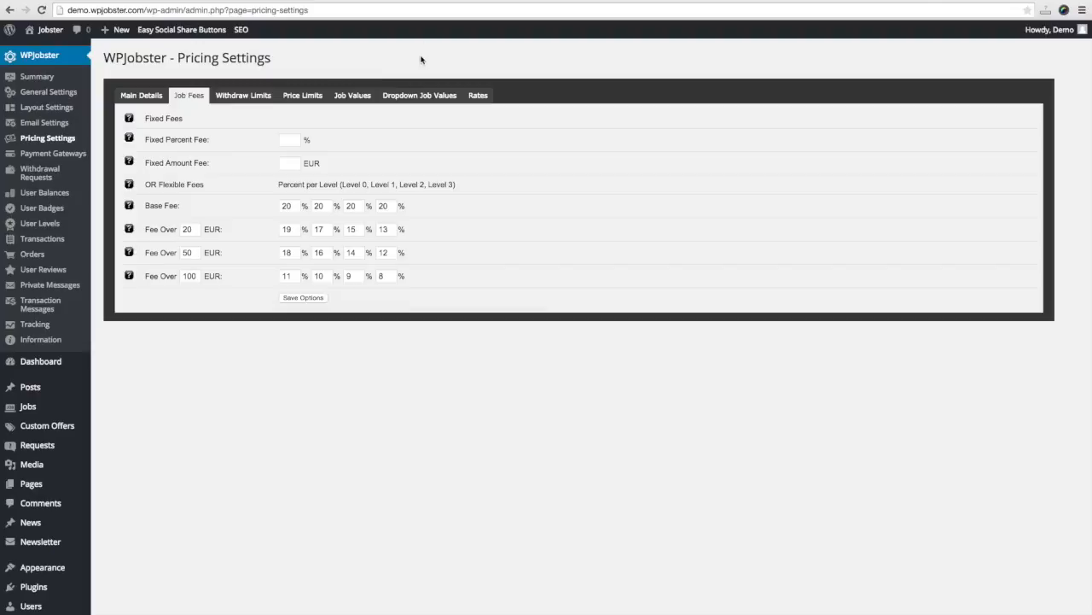
{"action": "left_click", "coordinate": [294, 141]}
{"action": "type", "text": "20"}
{"action": "left_click", "coordinate": [343, 132]}
{"action": "left_click_drag", "start_coordinate": [293, 140], "coordinate": [278, 140]}
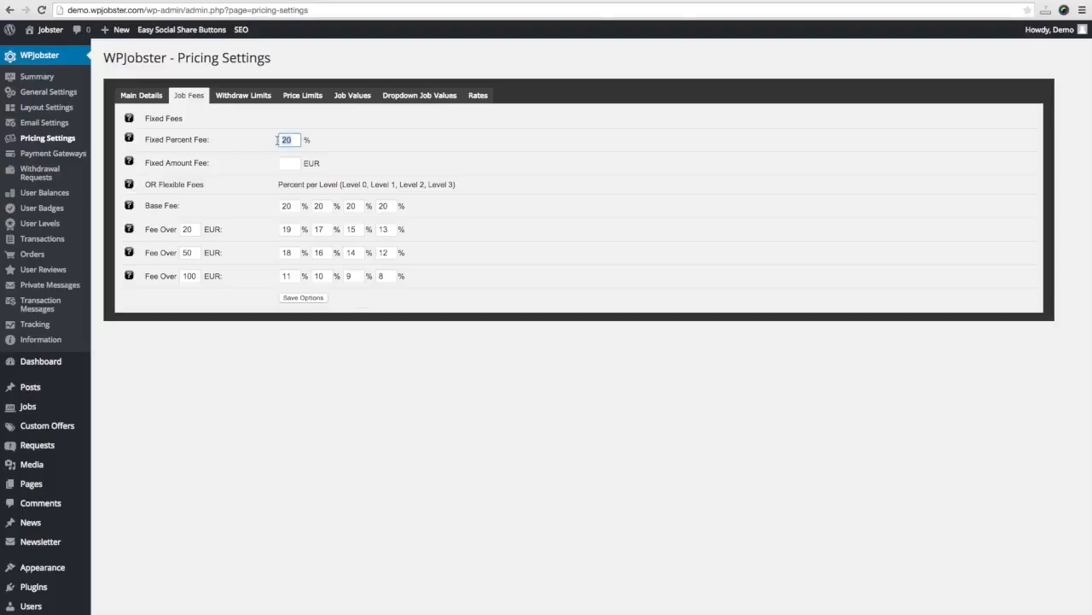
{"action": "key", "text": "BackSpace"}
- Try a fixed amount fee of 3 EUR in the job fees and empty the field again
{"action": "left_click", "coordinate": [288, 164]}
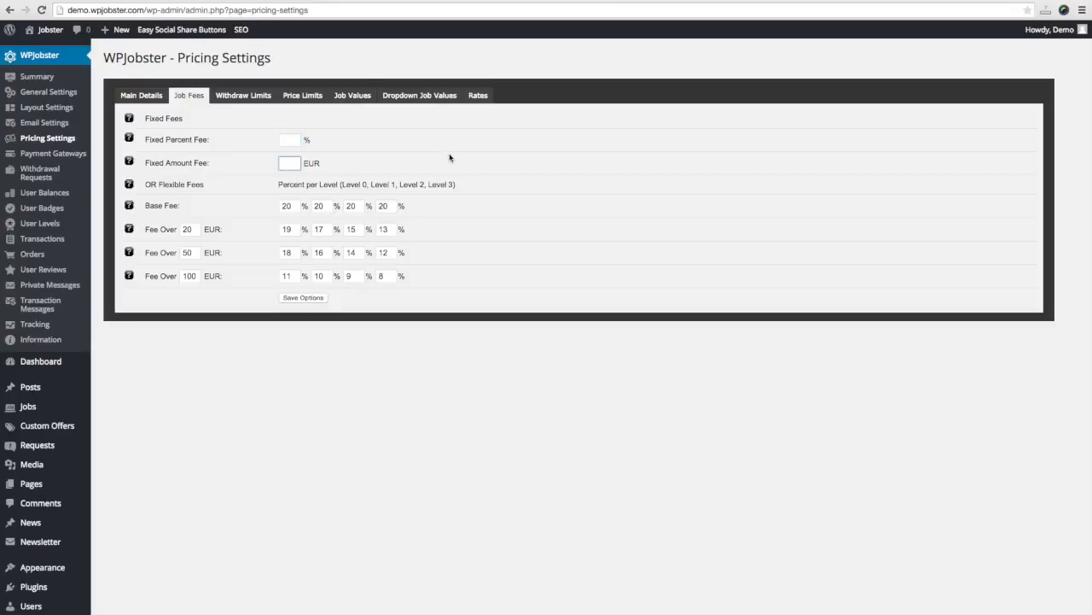
{"action": "type", "text": "3"}
{"action": "left_click", "coordinate": [508, 145]}
{"action": "left_click_drag", "start_coordinate": [295, 164], "coordinate": [255, 163]}
{"action": "key", "text": "BackSpace"}
- Examine the flexible job fees per user level for the base fee and the fee over 20 EUR
{"action": "left_click", "coordinate": [290, 207]}
{"action": "double_click", "coordinate": [286, 205]}
{"action": "double_click", "coordinate": [318, 206]}
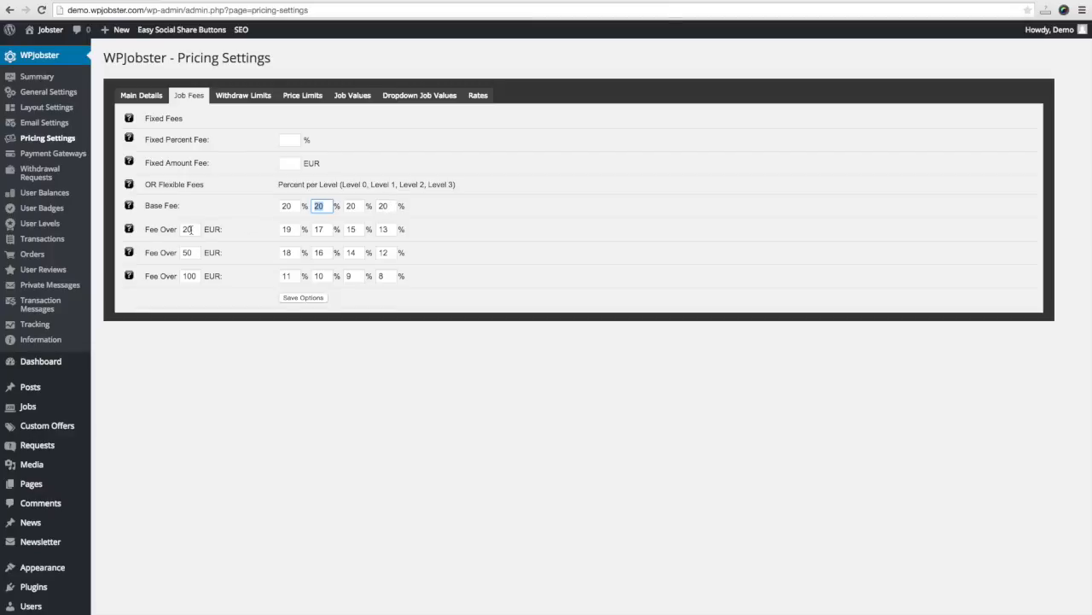
{"action": "left_click", "coordinate": [436, 219]}
{"action": "left_click", "coordinate": [293, 230]}
{"action": "left_click", "coordinate": [294, 230]}
{"action": "left_click", "coordinate": [328, 231]}
{"action": "left_click", "coordinate": [357, 229]}
{"action": "left_click", "coordinate": [391, 230]}
- Examine the flexible job fees per user level for amounts over 50 EUR and over 100 EUR
{"action": "left_click", "coordinate": [193, 258]}
{"action": "double_click", "coordinate": [386, 277]}
{"action": "double_click", "coordinate": [348, 277]}
{"action": "double_click", "coordinate": [321, 276]}
{"action": "double_click", "coordinate": [290, 277]}
{"action": "double_click", "coordinate": [293, 254]}
{"action": "left_click", "coordinate": [239, 245]}
- Check the withdraw limit value in the pricing settings
{"action": "left_click", "coordinate": [242, 96]}
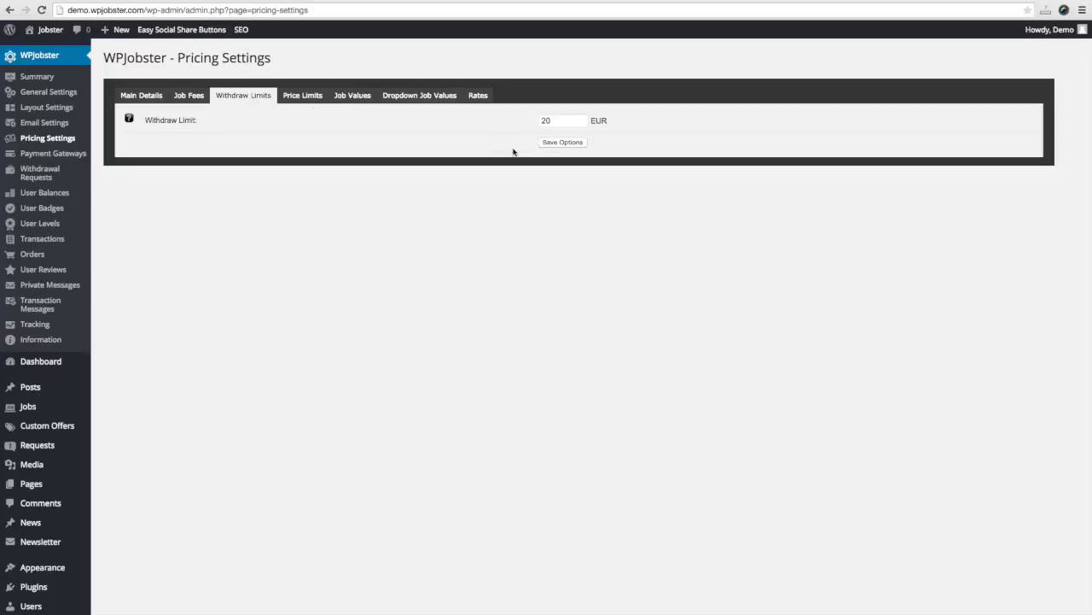
{"action": "double_click", "coordinate": [565, 119]}
{"action": "left_click", "coordinate": [559, 123]}
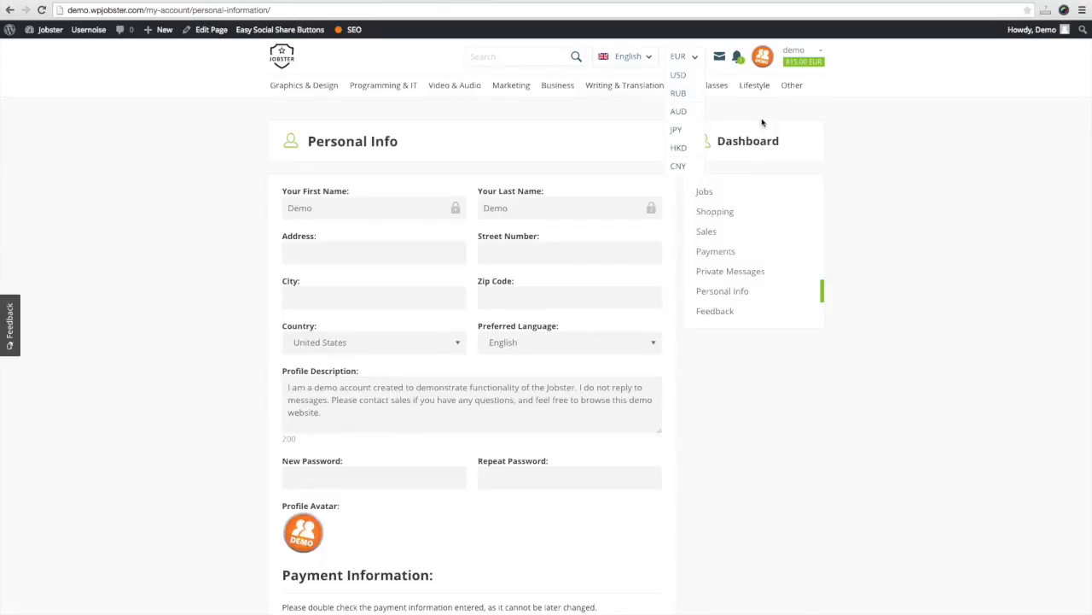
- Test the withdraw limit on the site by requesting a Paypal withdrawal of 11 EUR from the demo account's payments
{"action": "mouse_move", "coordinate": [802, 75]}
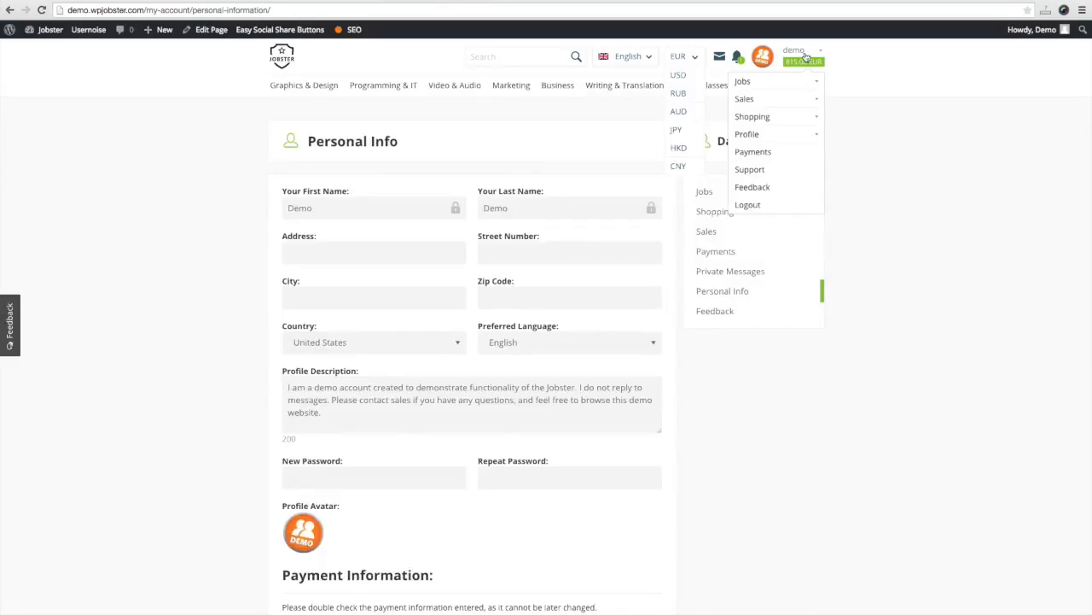
{"action": "left_click", "coordinate": [763, 157]}
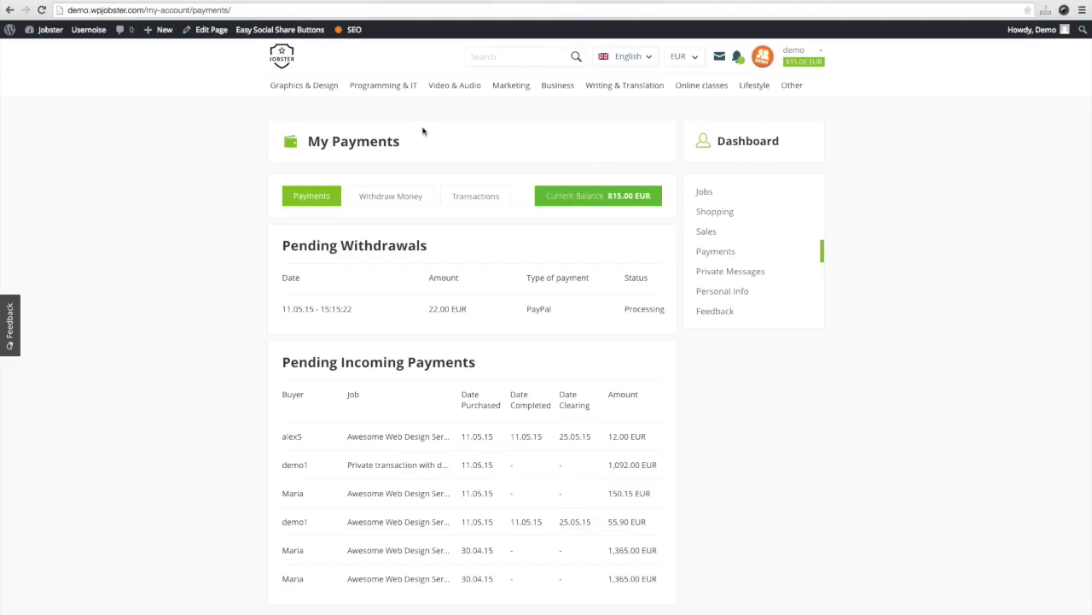
{"action": "left_click", "coordinate": [384, 200]}
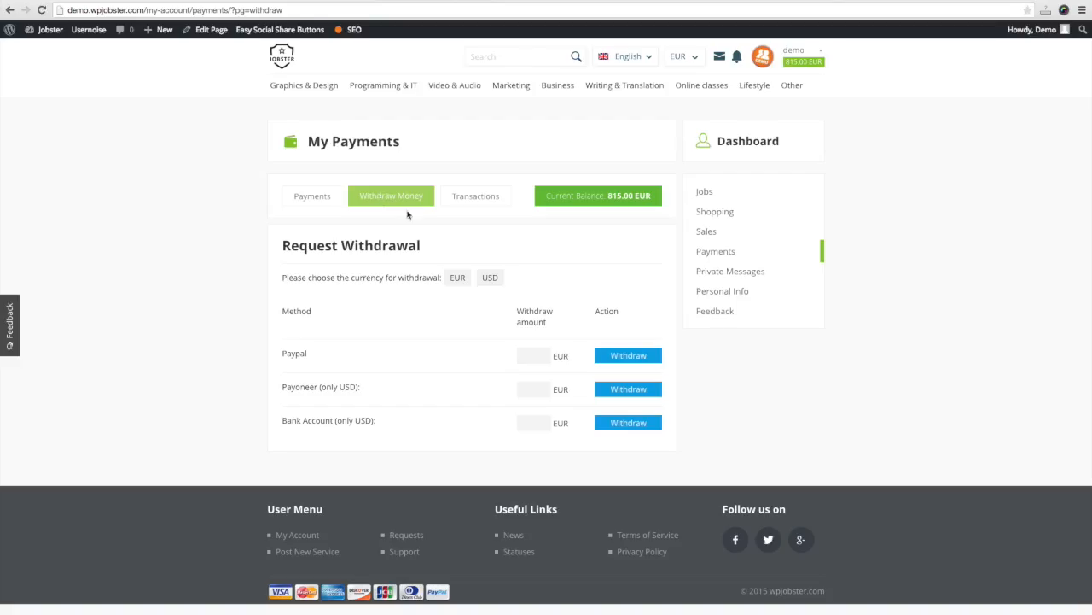
{"action": "left_click", "coordinate": [524, 355]}
{"action": "type", "text": "11"}
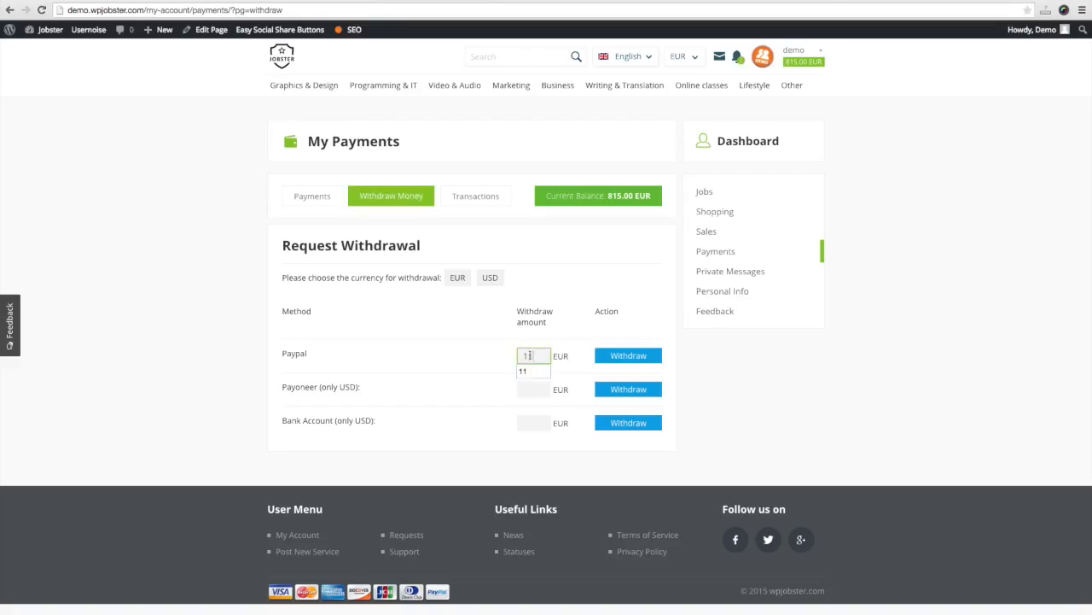
{"action": "left_click", "coordinate": [637, 333]}
{"action": "left_click", "coordinate": [628, 360]}
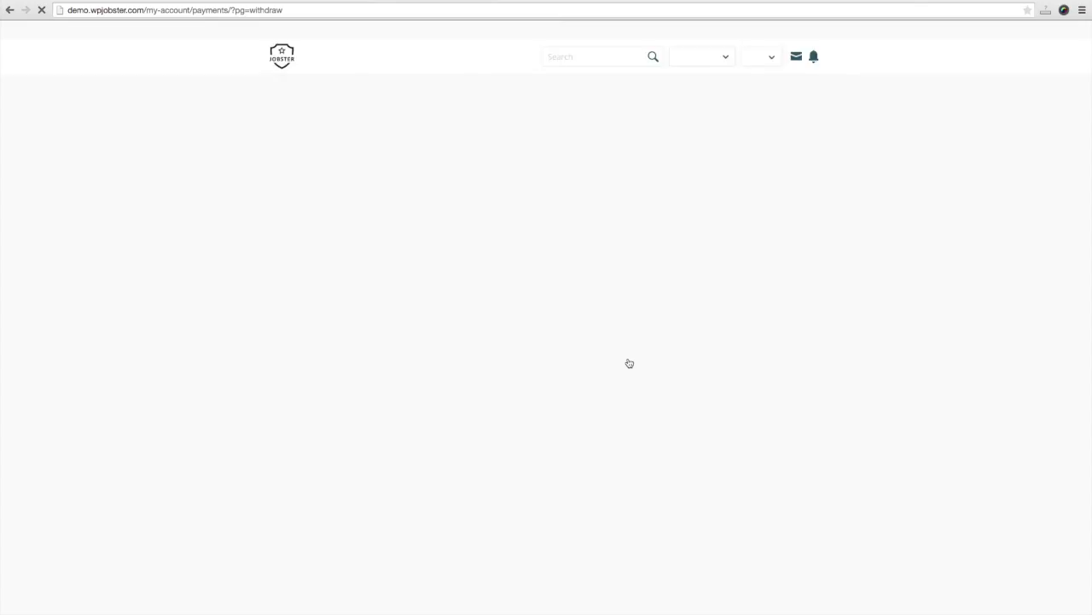
{"action": "left_click_drag", "start_coordinate": [299, 328], "coordinate": [333, 328]}
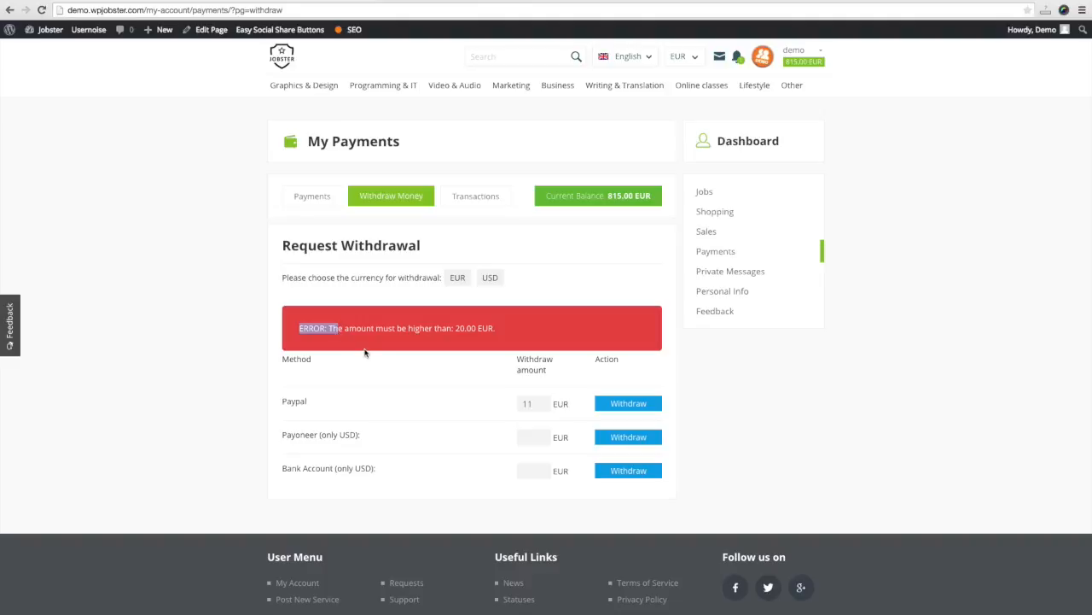
{"action": "left_click", "coordinate": [500, 333]}
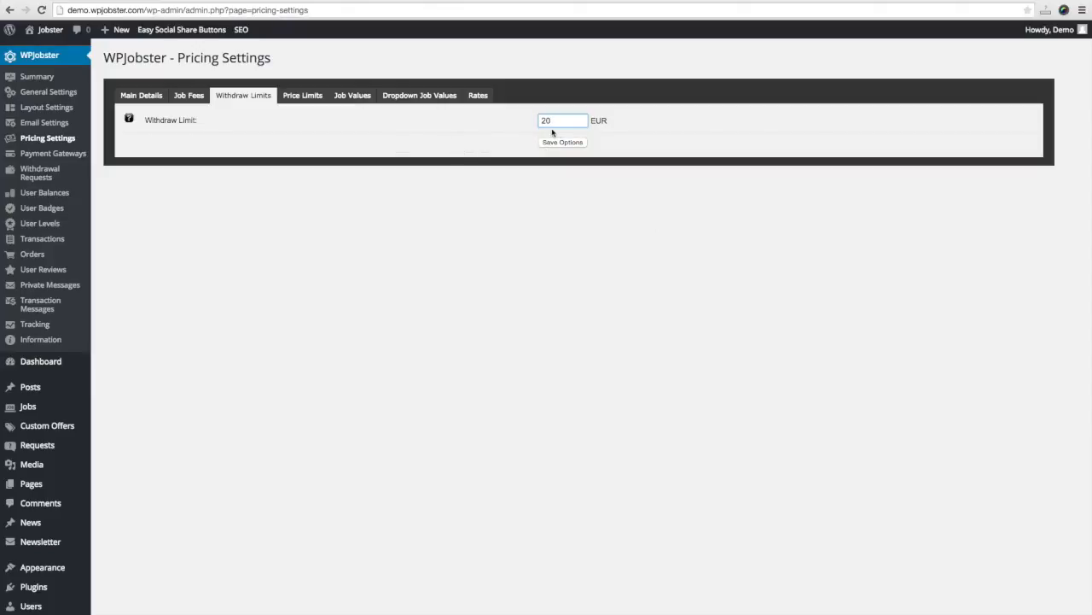
- Review the price limits per user level and the minimum and maximum custom offer prices in the pricing settings
{"action": "left_click", "coordinate": [313, 99]}
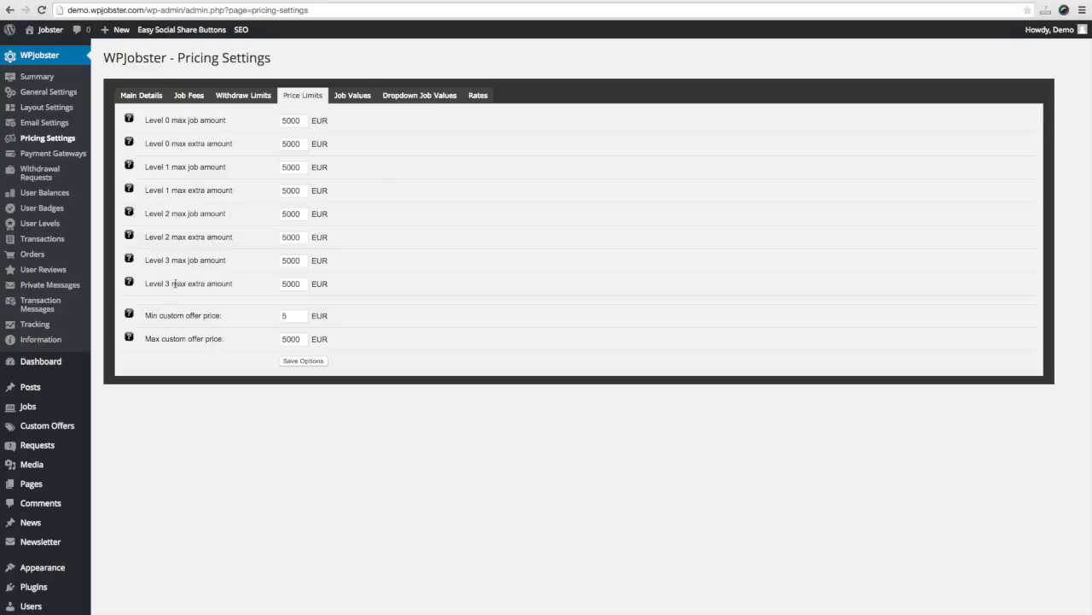
{"action": "double_click", "coordinate": [298, 318]}
{"action": "double_click", "coordinate": [302, 339]}
{"action": "left_click", "coordinate": [452, 292]}
- Try a job fixed amount of 5 EUR in the job values and clear it again
{"action": "left_click", "coordinate": [352, 97]}
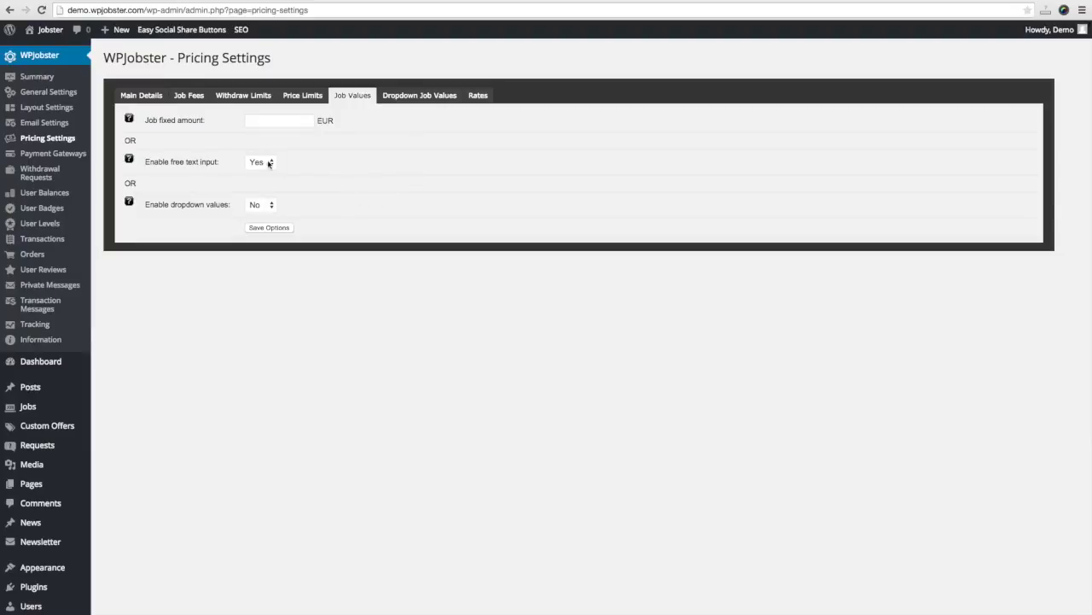
{"action": "left_click", "coordinate": [269, 122]}
{"action": "type", "text": "5"}
{"action": "left_click", "coordinate": [440, 156]}
{"action": "double_click", "coordinate": [257, 122]}
- Check the free text input option for job values, keeping Yes, against the maximum amounts in the price limits
{"action": "left_click", "coordinate": [259, 163]}
{"action": "left_click", "coordinate": [261, 166]}
{"action": "left_click", "coordinate": [304, 102]}
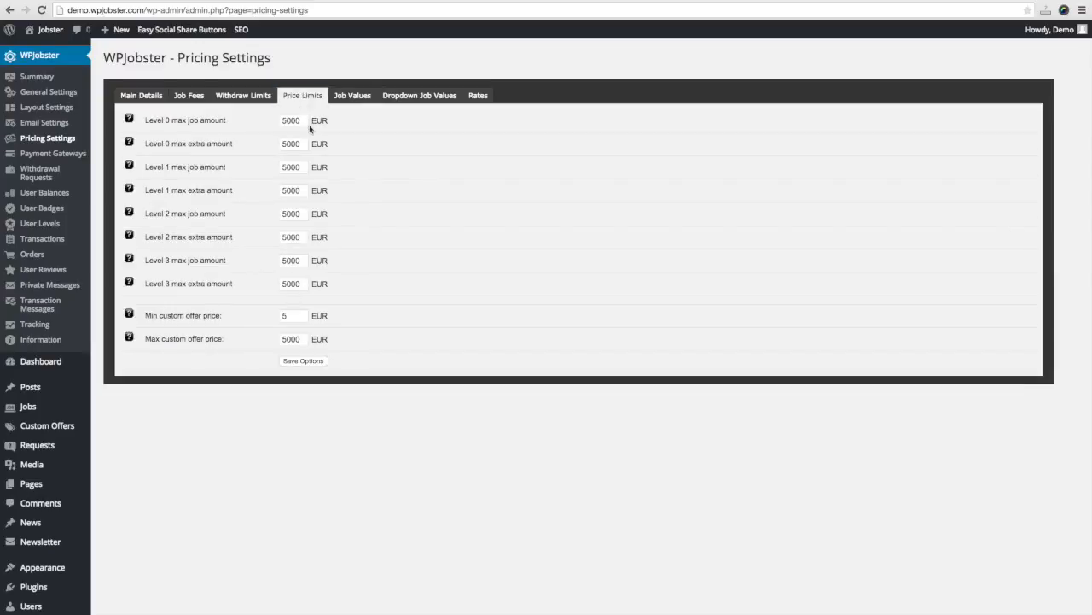
{"action": "left_click", "coordinate": [350, 96]}
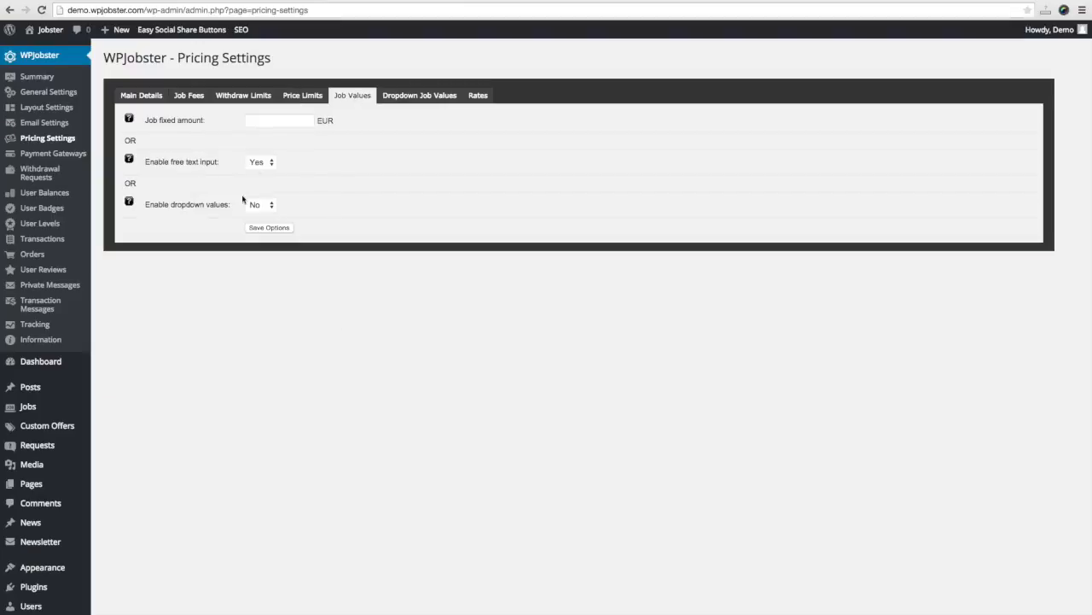
- Set Enable dropdown values to Yes and Enable free text input to No for the job values
{"action": "left_click", "coordinate": [258, 210]}
{"action": "left_click", "coordinate": [258, 194]}
{"action": "left_click", "coordinate": [267, 164]}
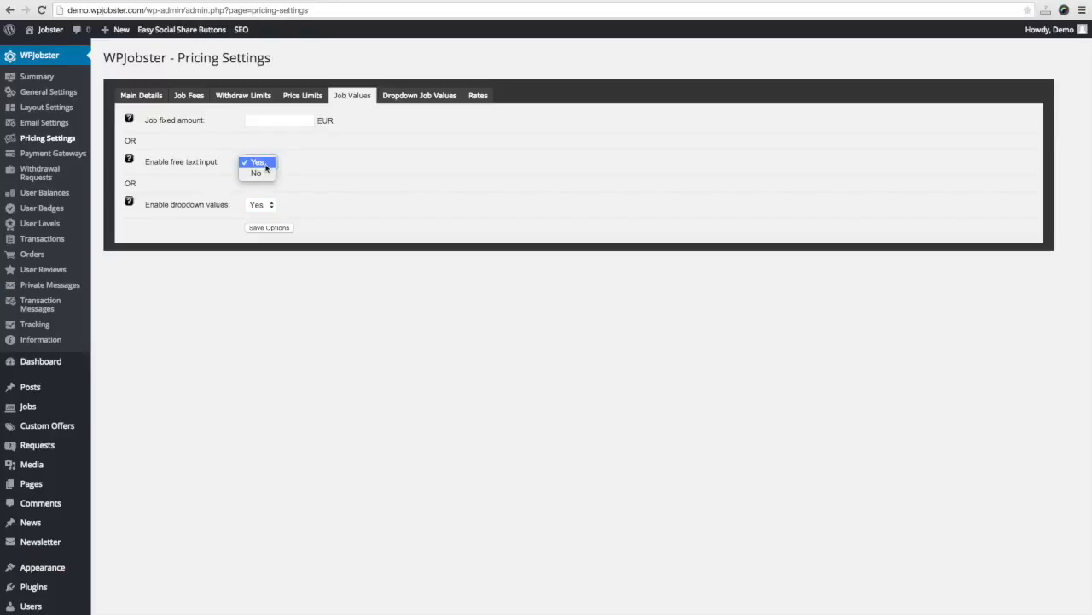
{"action": "left_click", "coordinate": [260, 173]}
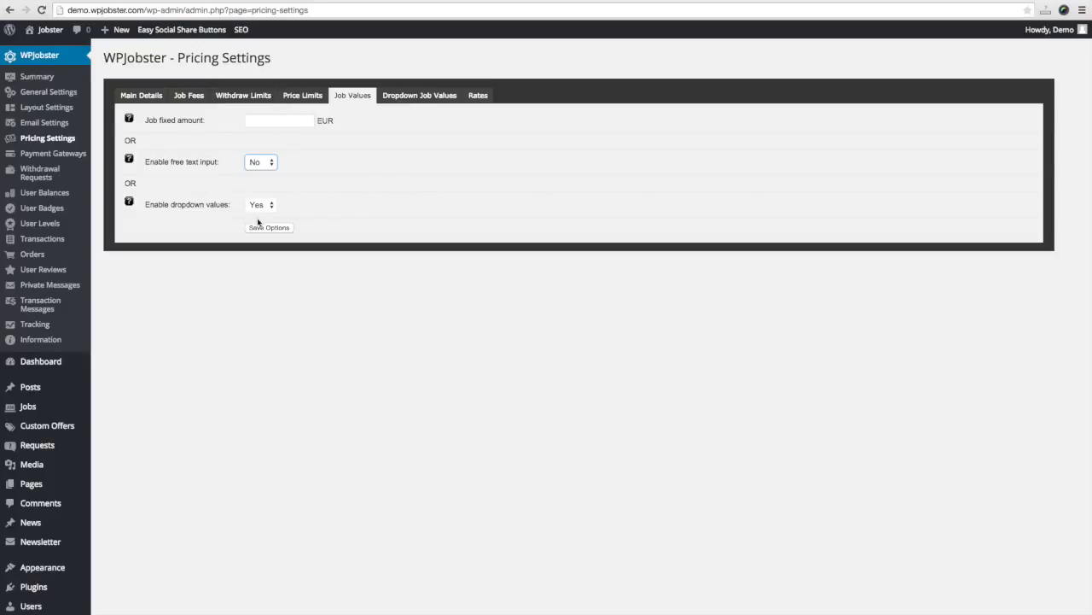
- Add 2 EUR and 4 EUR as dropdown job values
{"action": "left_click", "coordinate": [394, 98]}
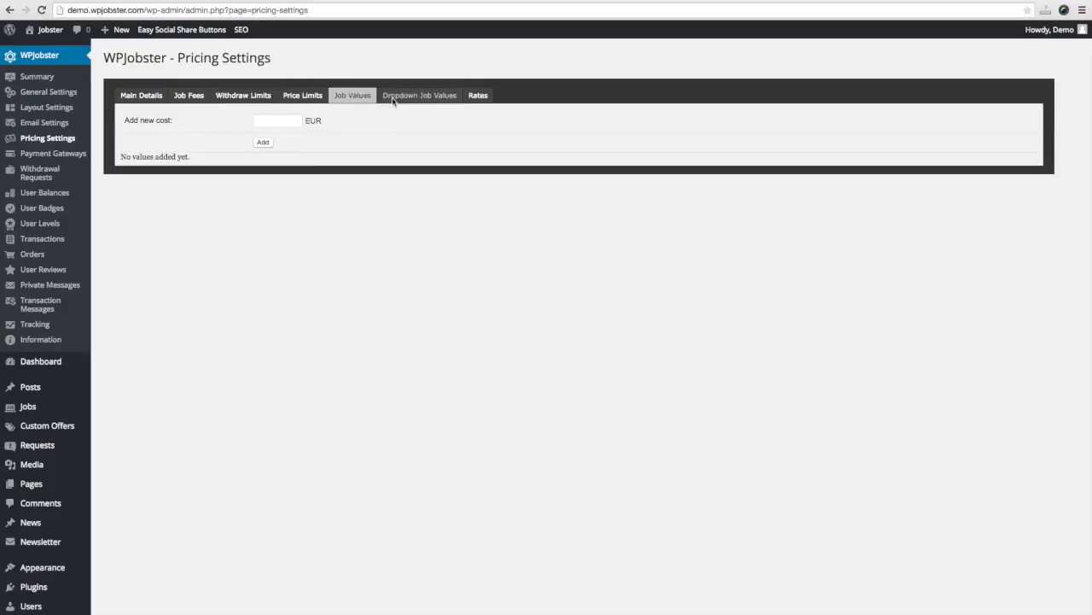
{"action": "left_click", "coordinate": [271, 121]}
{"action": "type", "text": "2"}
{"action": "left_click", "coordinate": [270, 143]}
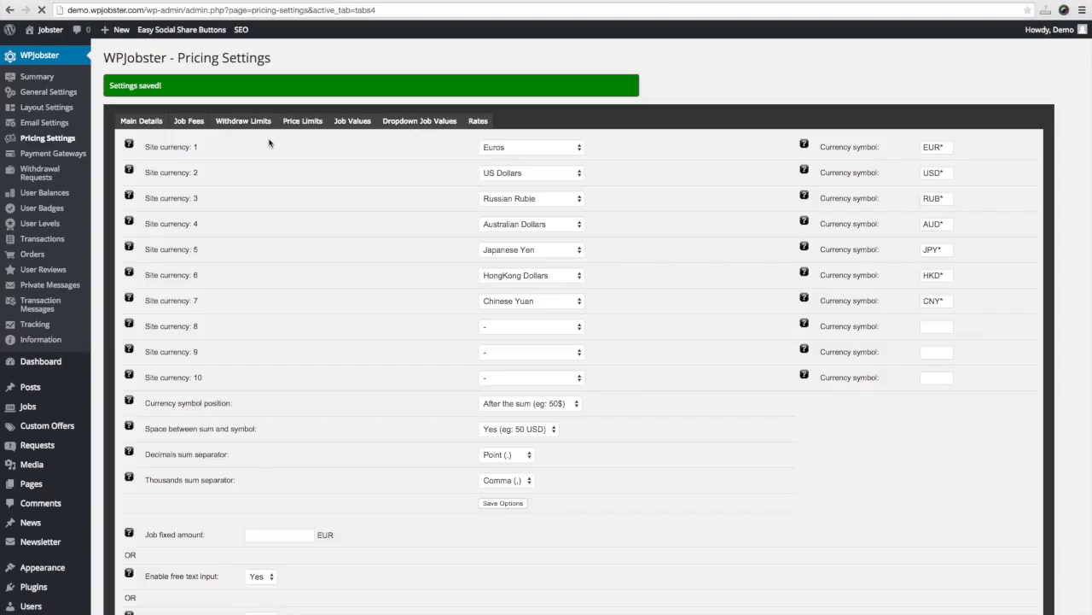
{"action": "left_click", "coordinate": [272, 145]}
{"action": "type", "text": "4"}
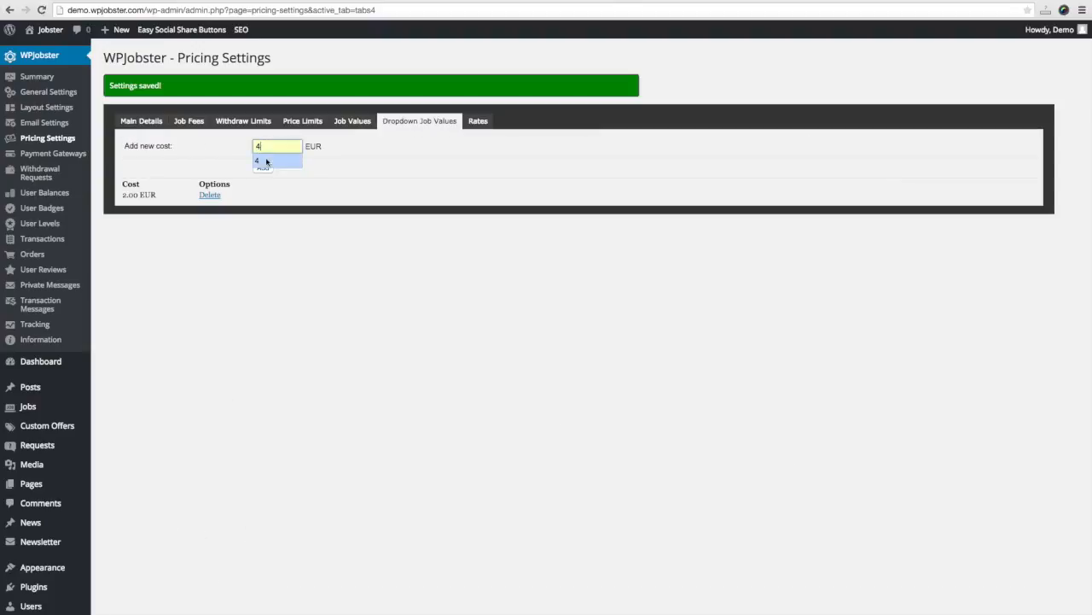
{"action": "left_click", "coordinate": [268, 168]}
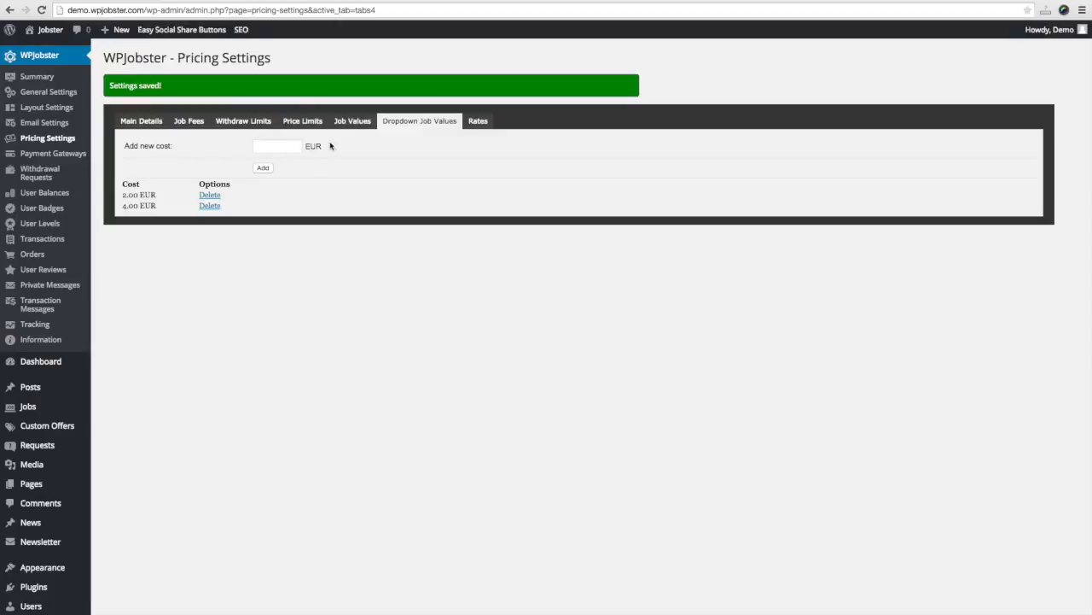
- Delete the 4.00 EUR and 2.00 EUR dropdown job values and return to the job value options
{"action": "left_click", "coordinate": [215, 205]}
{"action": "left_click", "coordinate": [211, 195]}
{"action": "left_click", "coordinate": [347, 125]}
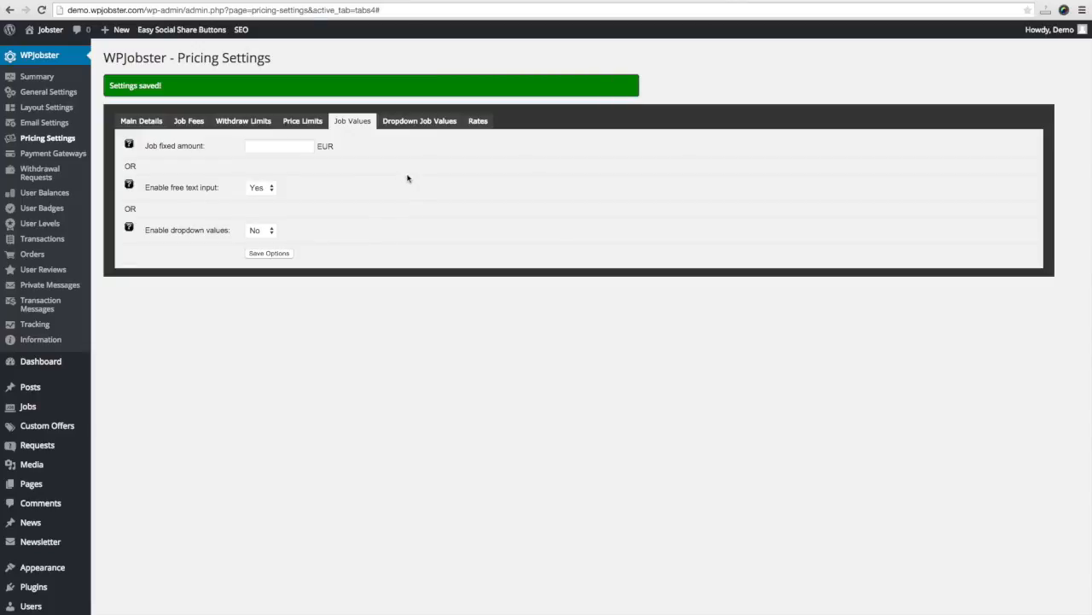
- Review the price limits, then examine the currency rates, the OpenExchangeRates.org note and the OpenExchange App ID field
{"action": "left_click", "coordinate": [311, 122]}
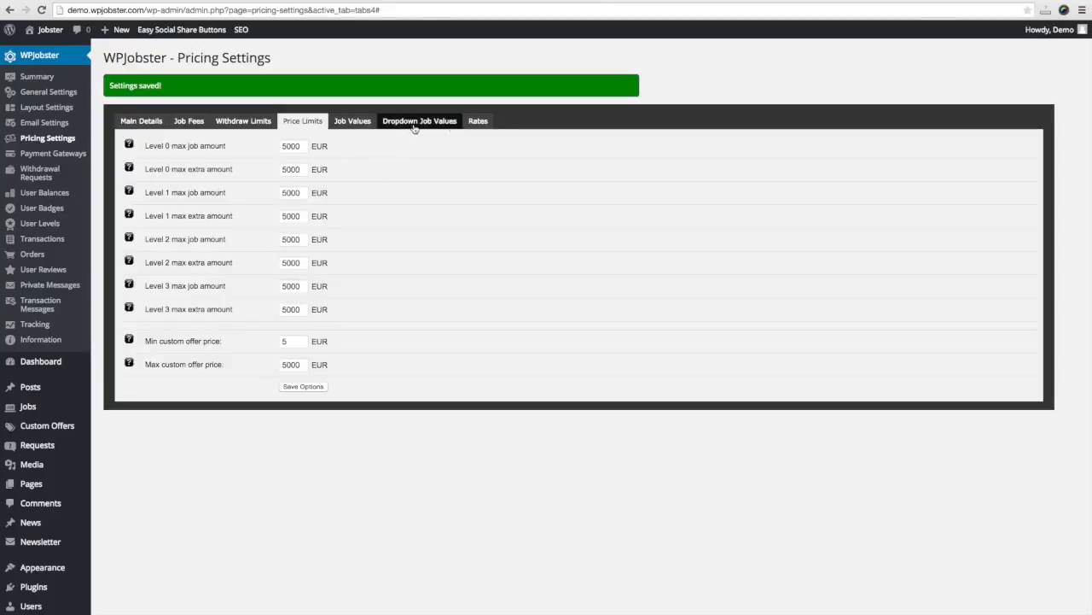
{"action": "left_click", "coordinate": [477, 123]}
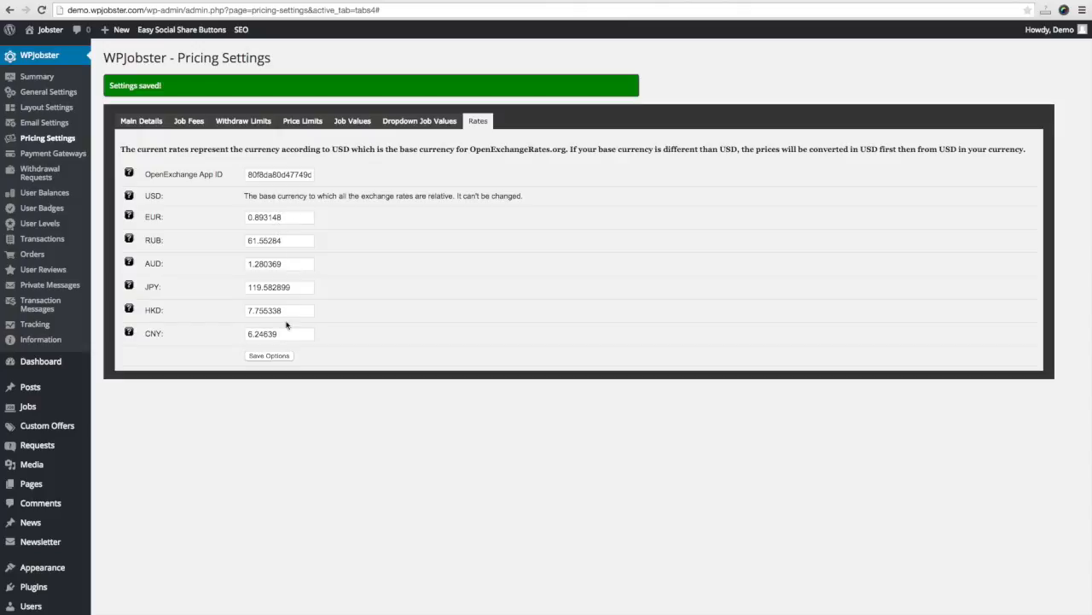
{"action": "left_click", "coordinate": [292, 219]}
{"action": "left_click_drag", "start_coordinate": [469, 148], "coordinate": [564, 151]}
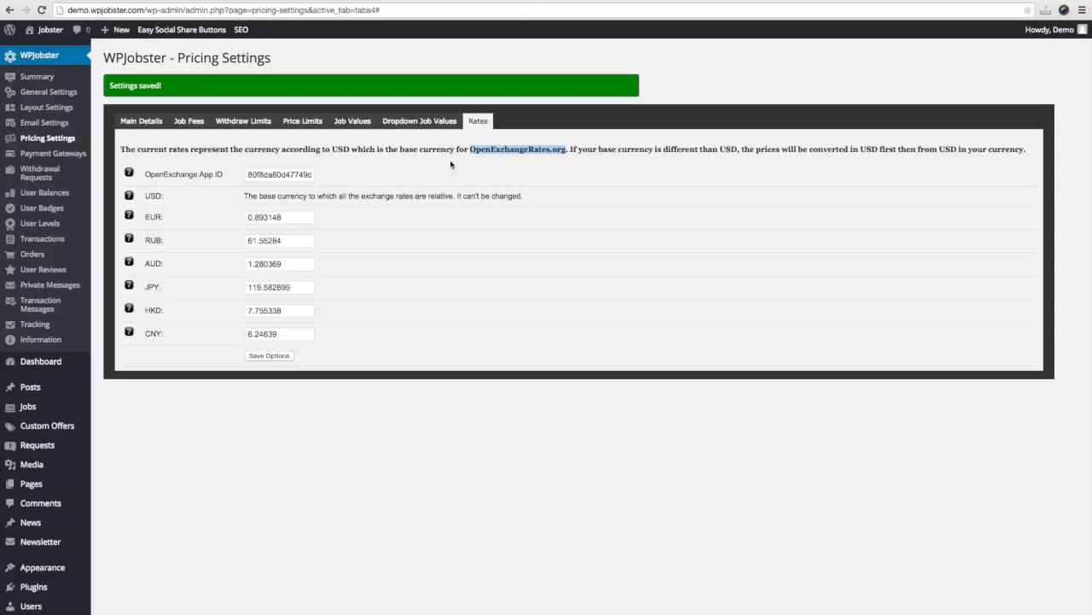
{"action": "double_click", "coordinate": [282, 174]}
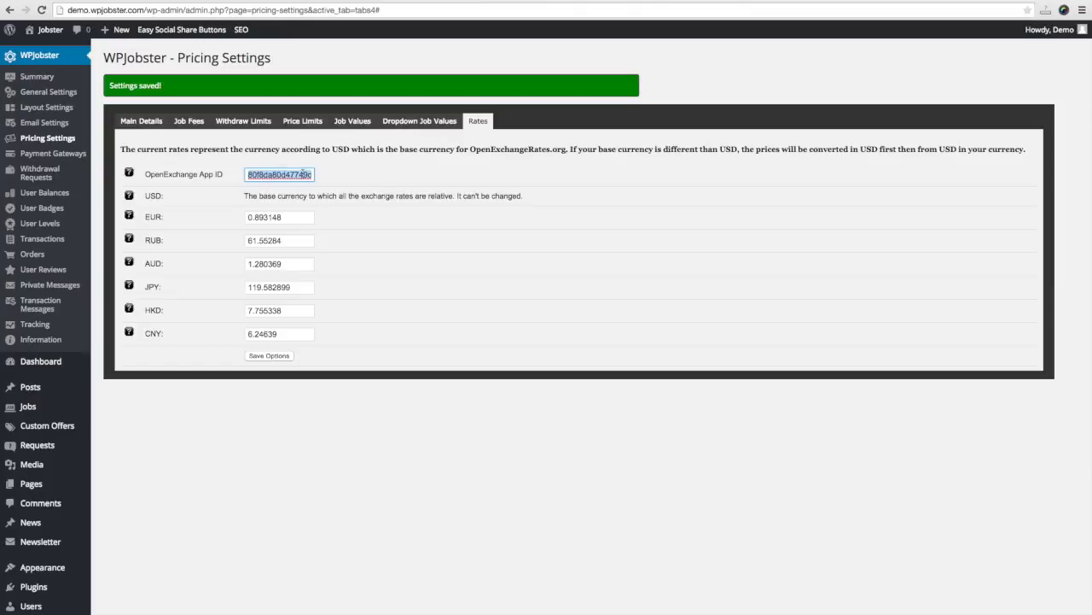
{"action": "left_click", "coordinate": [407, 177]}
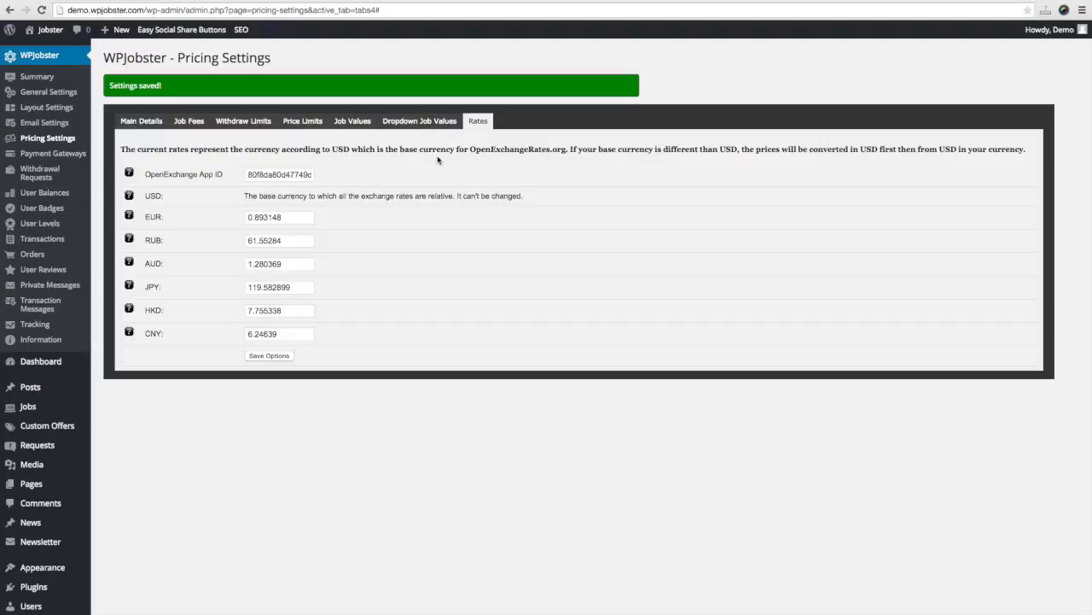
- Look through the PayPal, Stripe and offline bank payment gateway settings, including the bank payment's Enable options
{"action": "left_click", "coordinate": [72, 155]}
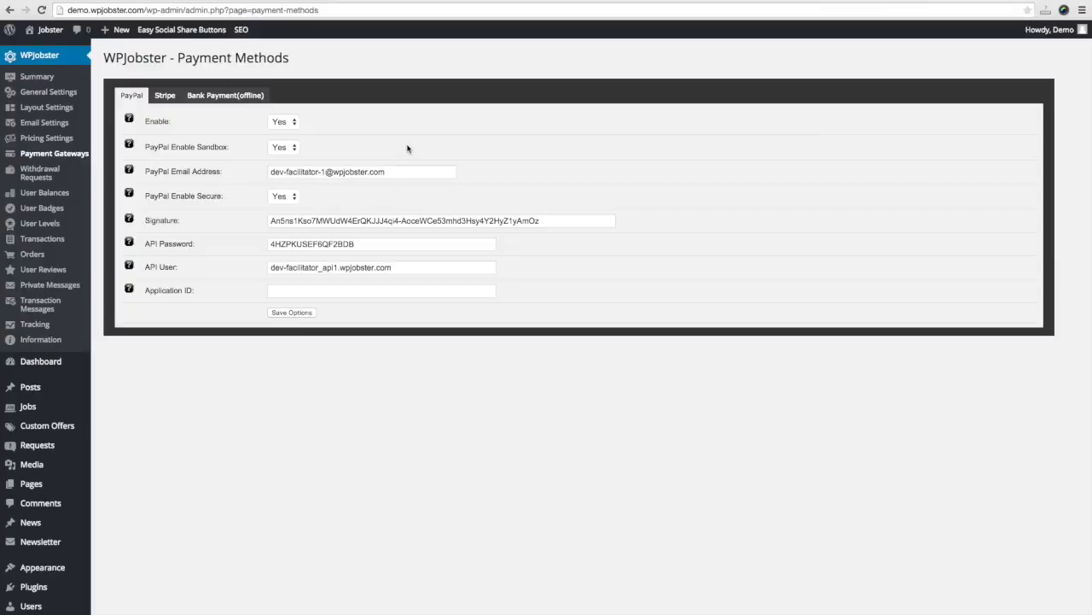
{"action": "left_click", "coordinate": [161, 101]}
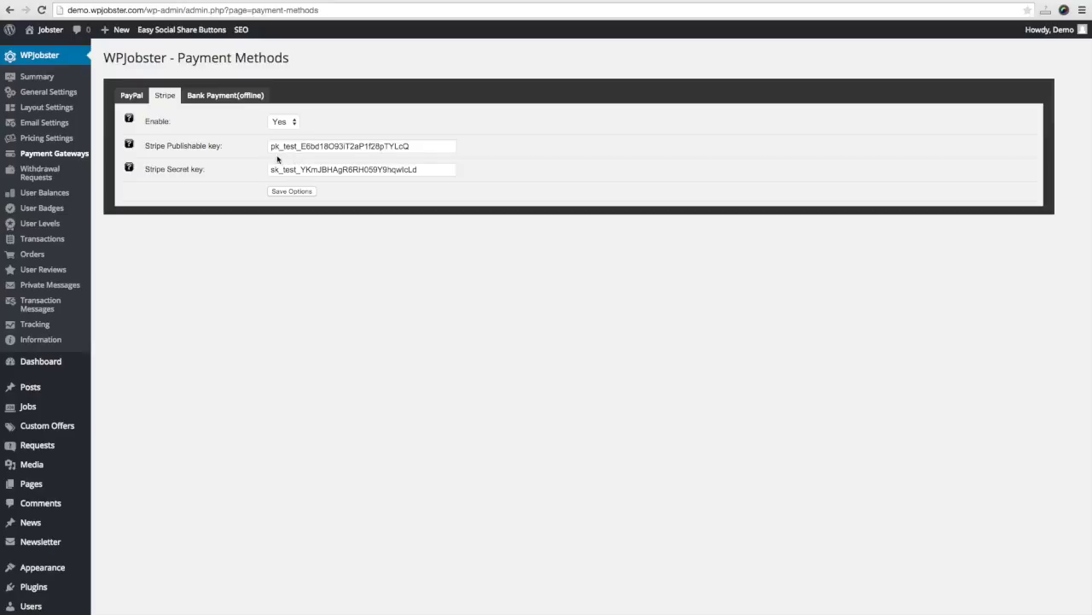
{"action": "left_click", "coordinate": [211, 100]}
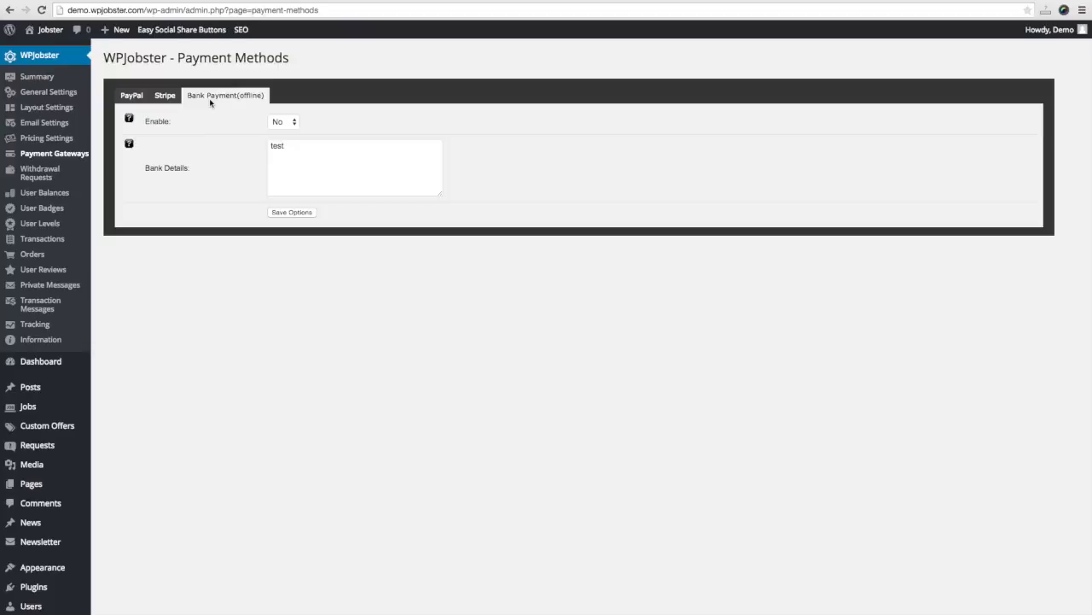
{"action": "left_click", "coordinate": [283, 125]}
{"action": "left_click", "coordinate": [281, 123]}
- Examine the unresolved withdrawal requests, including the payment method and account details of the newest request
{"action": "left_click", "coordinate": [49, 174]}
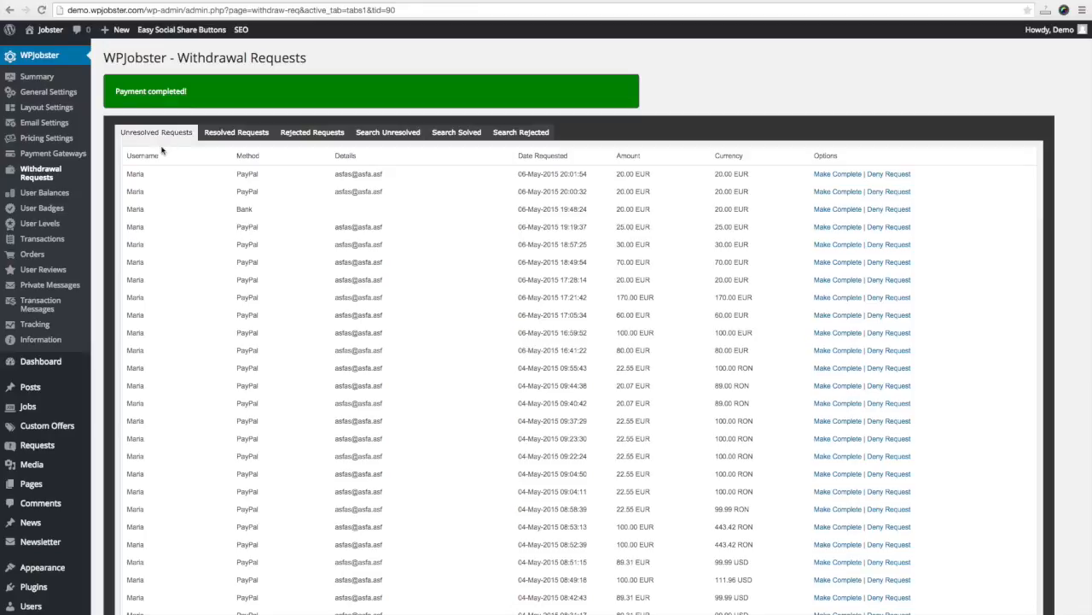
{"action": "scroll", "coordinate": [436, 200], "scroll_direction": "down", "scroll_amount": 2}
{"action": "scroll", "coordinate": [436, 200], "scroll_direction": "down", "scroll_amount": 5}
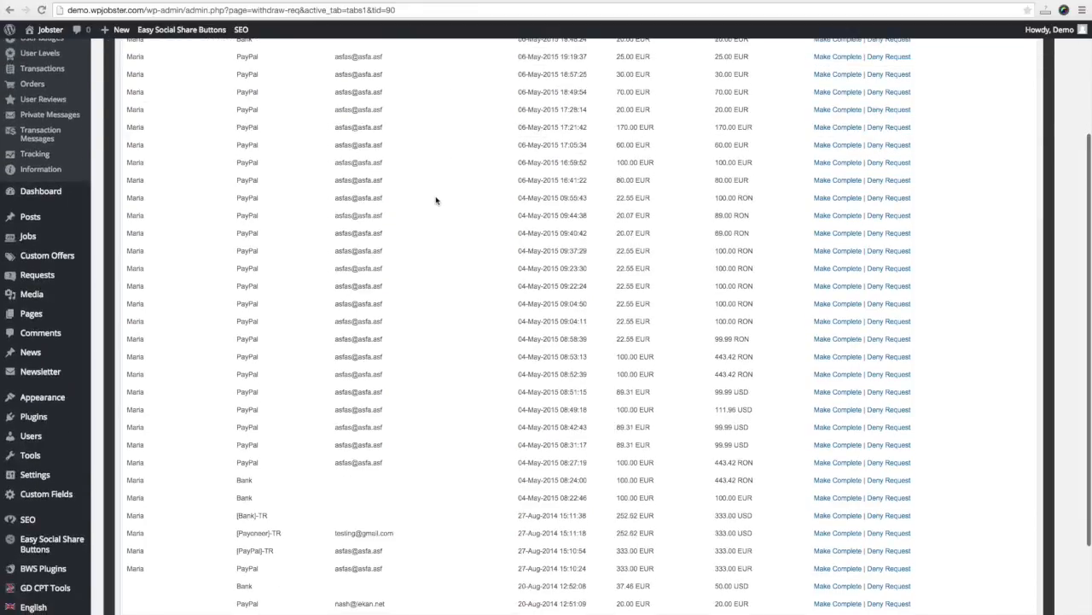
{"action": "scroll", "coordinate": [436, 199], "scroll_direction": "up", "scroll_amount": 6}
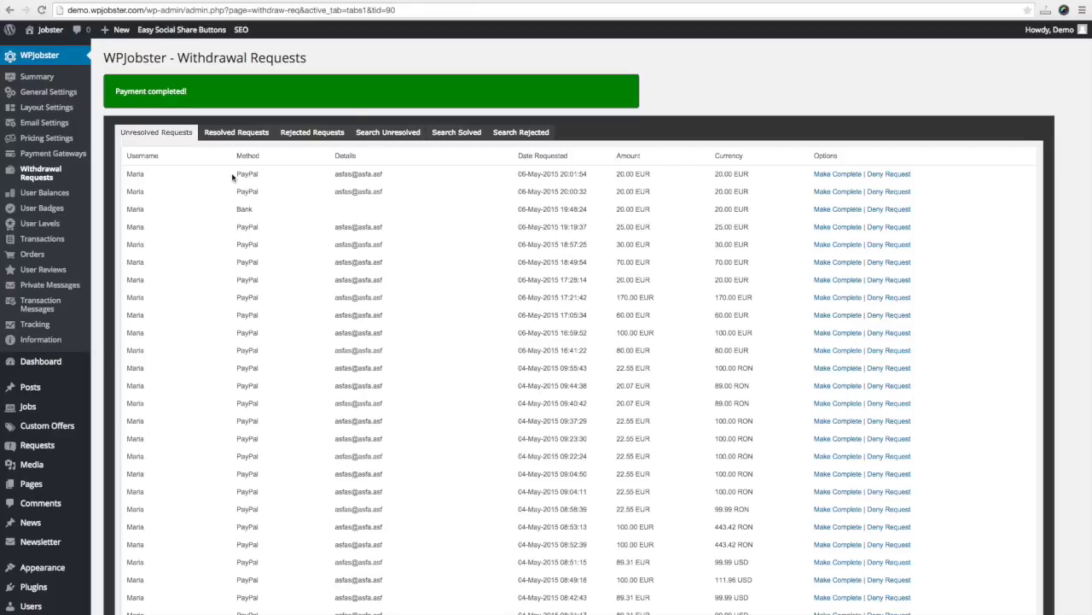
{"action": "left_click_drag", "start_coordinate": [237, 174], "coordinate": [263, 172]}
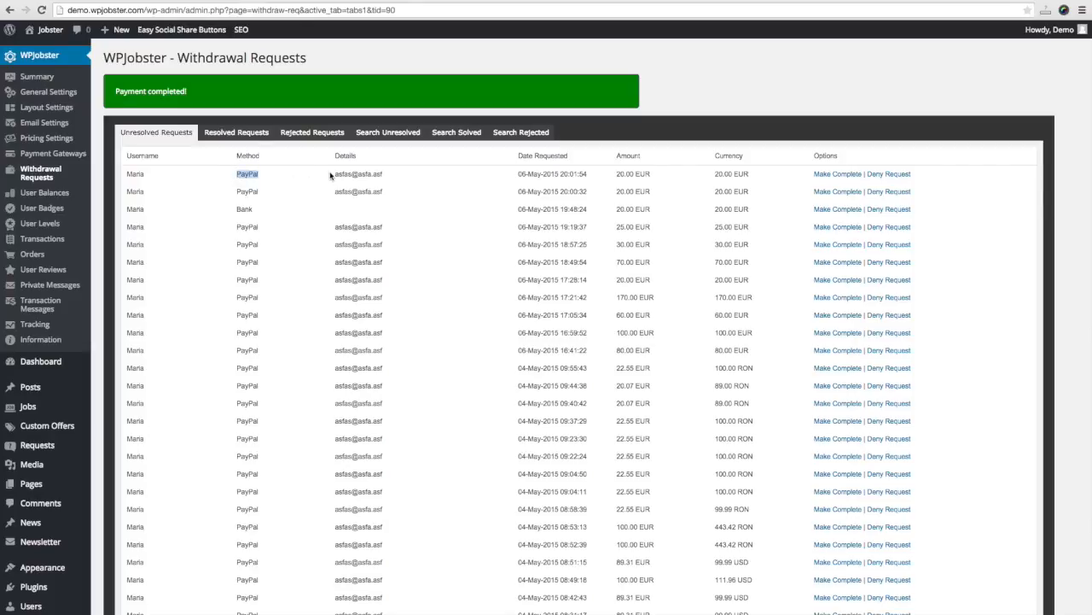
{"action": "left_click_drag", "start_coordinate": [339, 175], "coordinate": [388, 174]}
{"action": "scroll", "coordinate": [357, 184], "scroll_direction": "down", "scroll_amount": 1}
{"action": "left_click", "coordinate": [356, 186]}
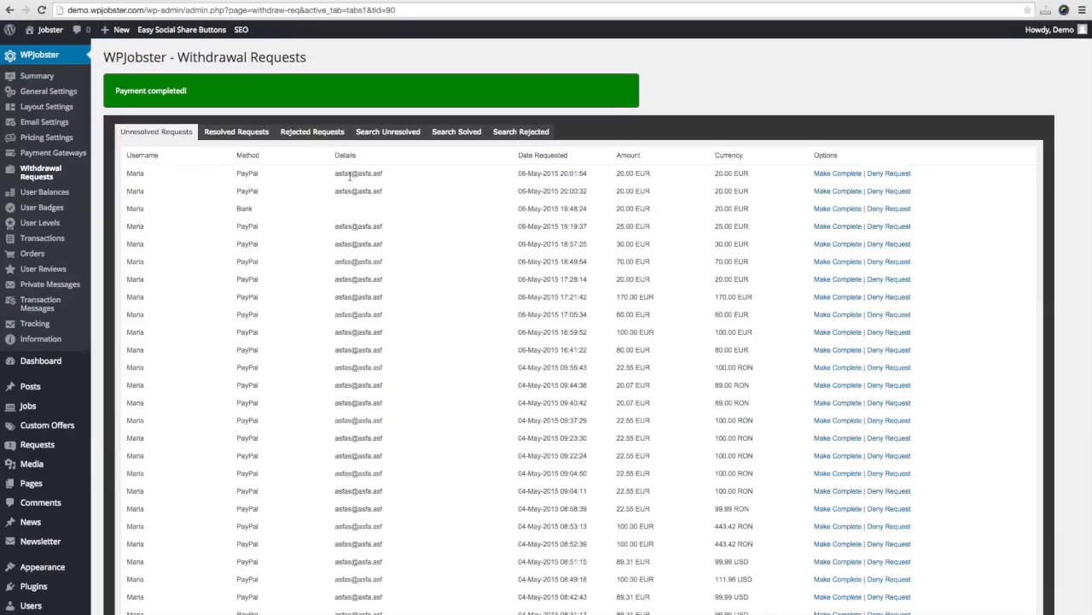
- Mark the newest 20.00 EUR PayPal withdrawal request complete and read its notification email in Roundcube with images displayed
{"action": "left_click", "coordinate": [838, 176]}
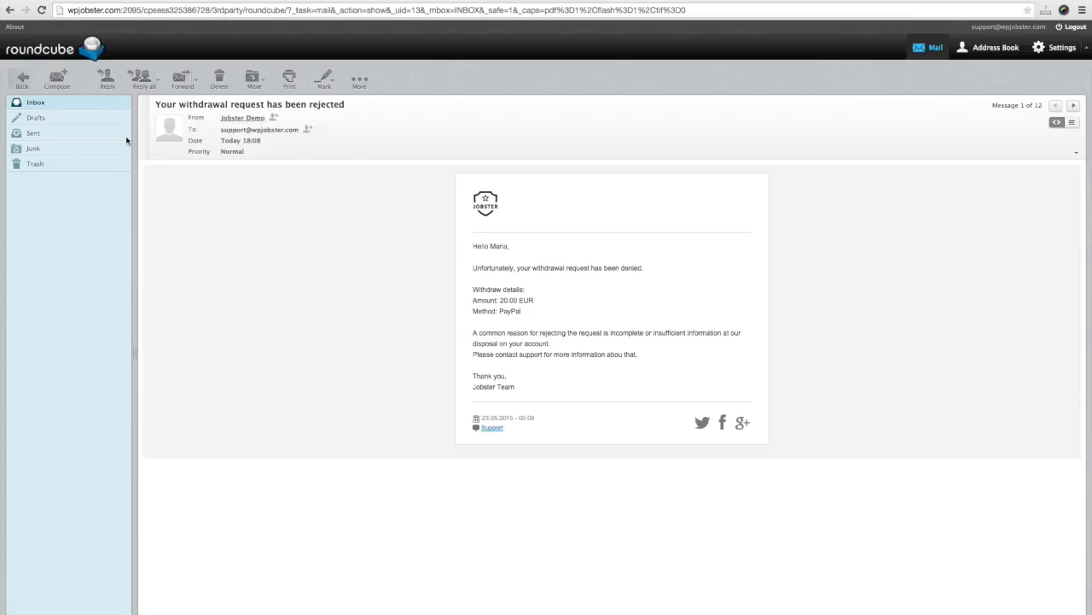
{"action": "left_click", "coordinate": [51, 103]}
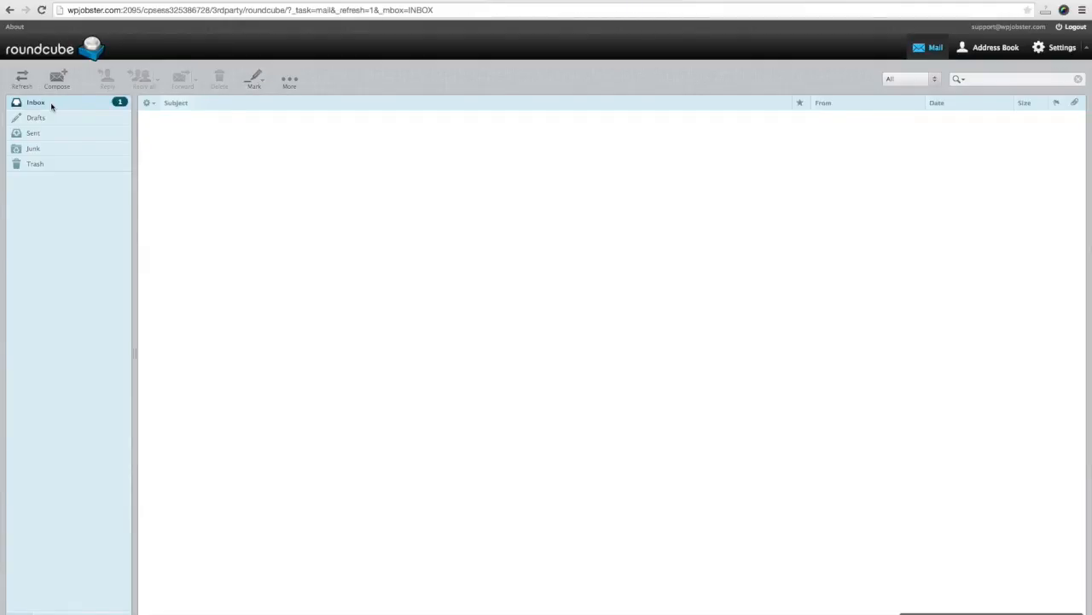
{"action": "double_click", "coordinate": [238, 123]}
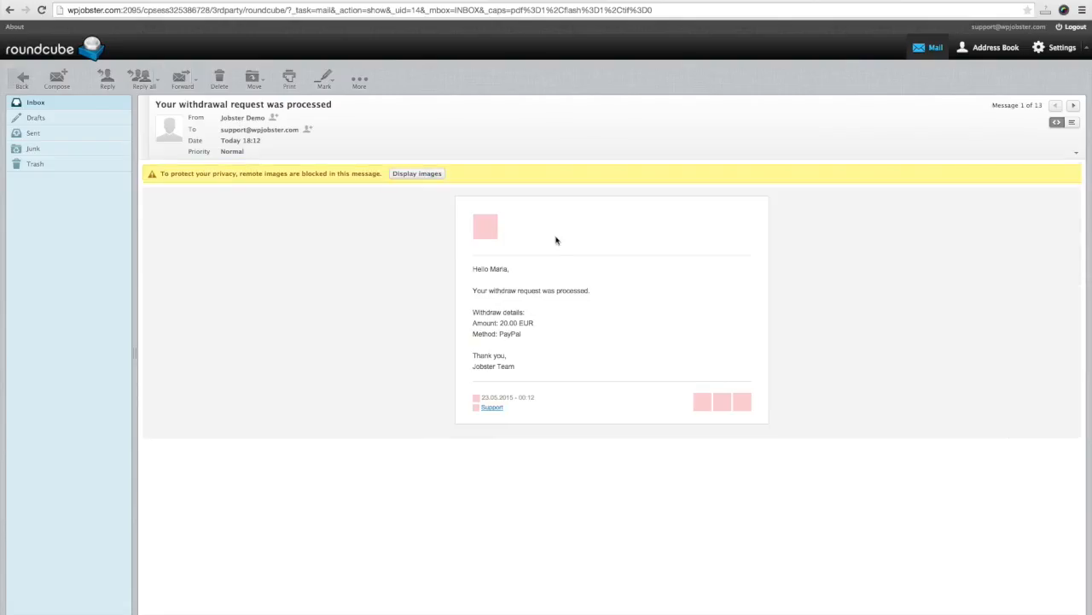
{"action": "left_click", "coordinate": [428, 176]}
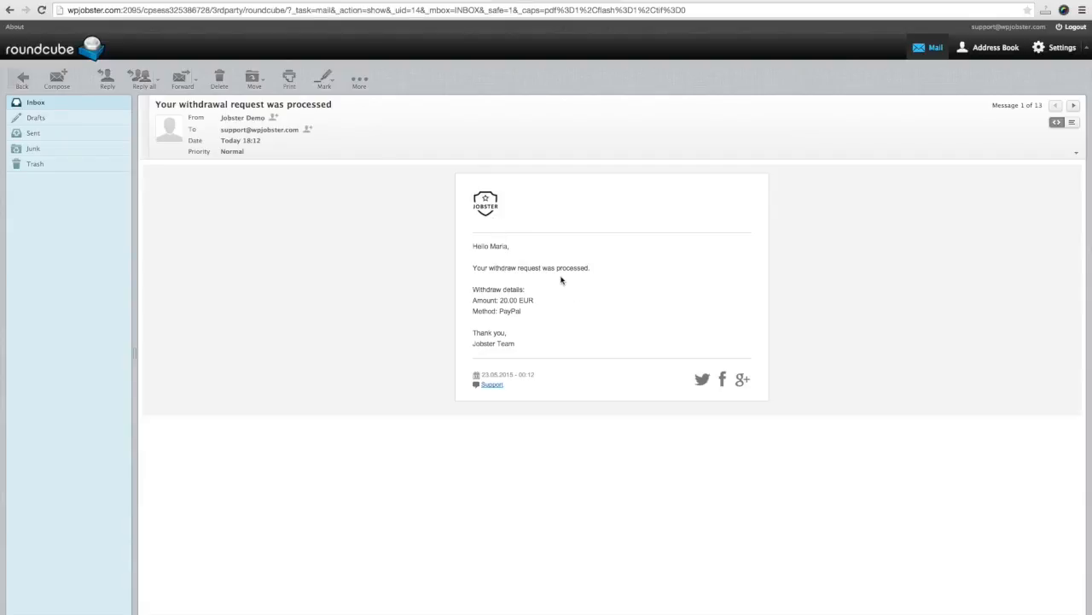
{"action": "left_click_drag", "start_coordinate": [472, 245], "coordinate": [541, 348]}
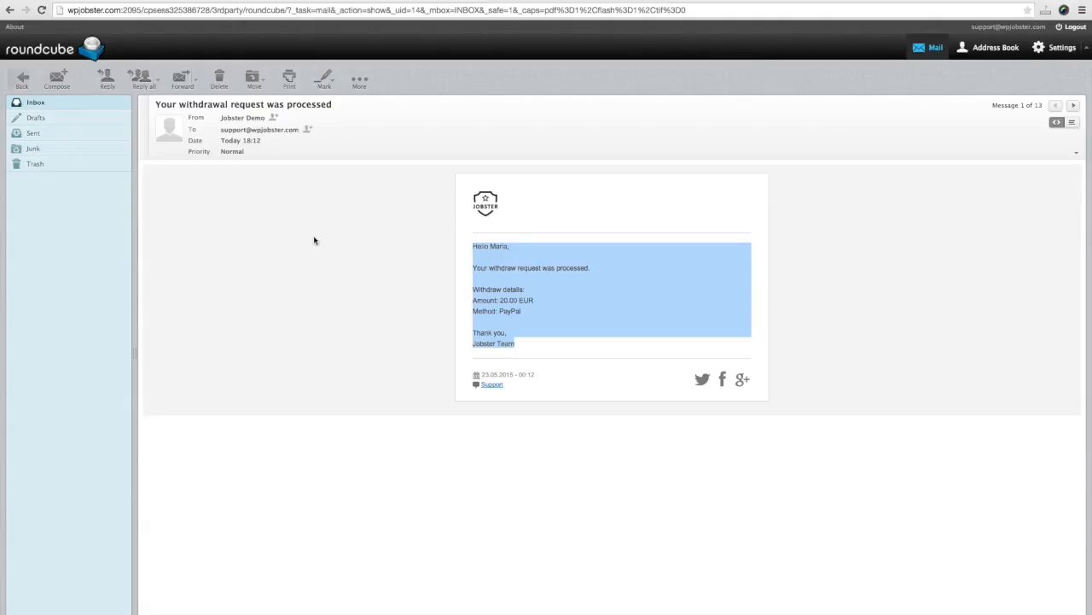
{"action": "left_click", "coordinate": [560, 304]}
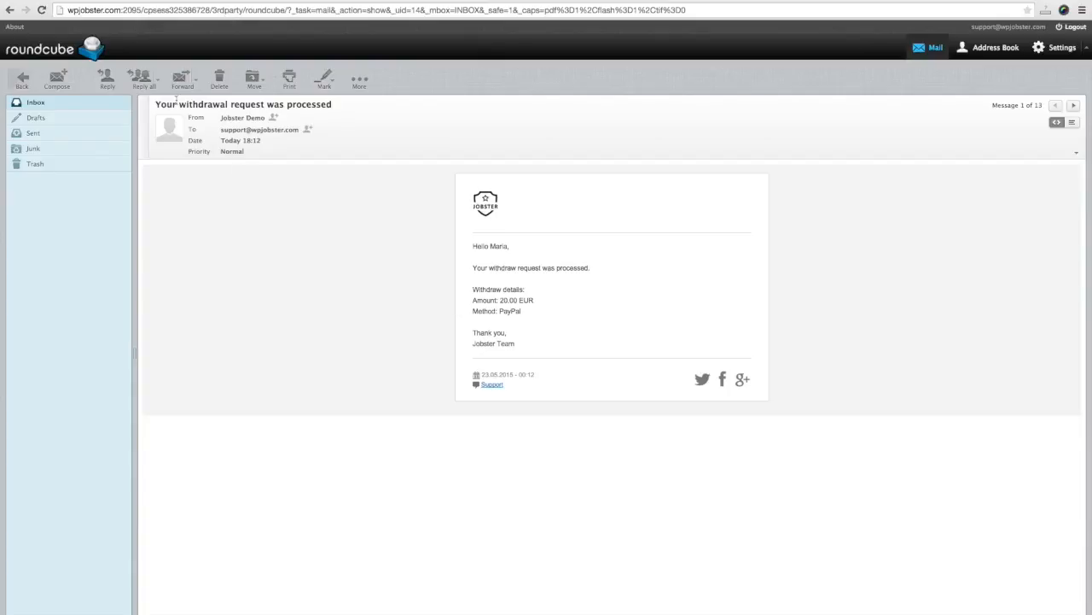
- Back in the WordPress admin, deny the topmost 20.00 EUR PayPal withdrawal request and read its rejection email in Roundcube with images displayed
{"action": "left_click", "coordinate": [108, 1]}
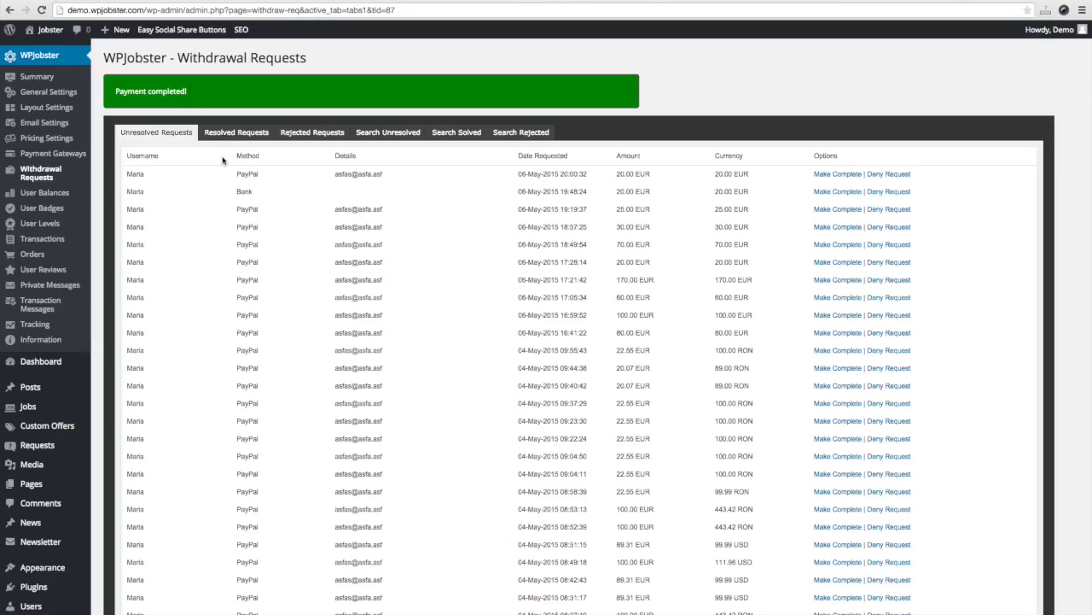
{"action": "left_click", "coordinate": [886, 176]}
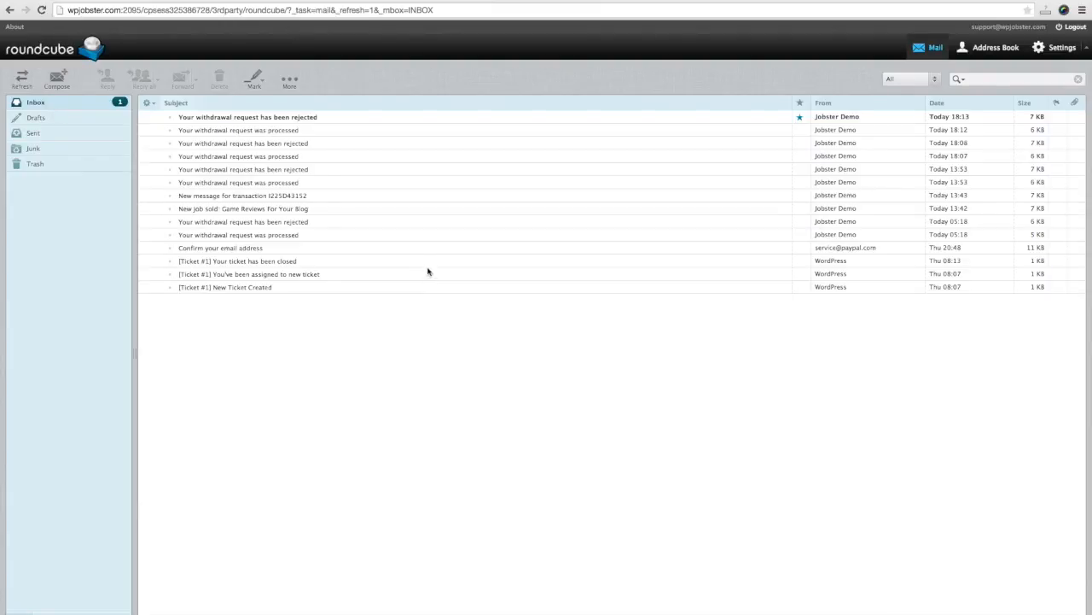
{"action": "double_click", "coordinate": [295, 119]}
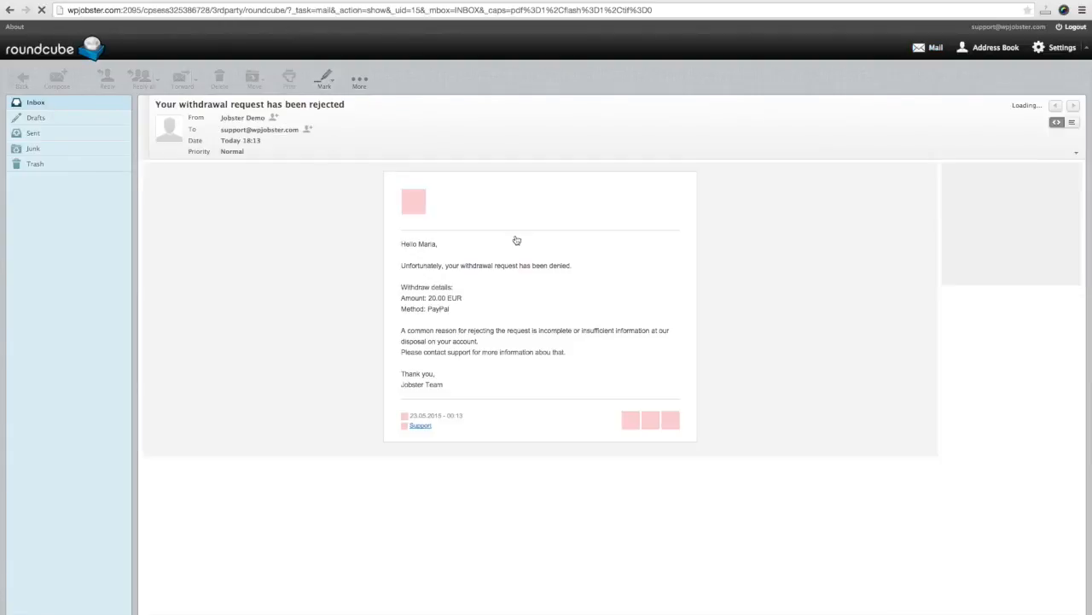
{"action": "left_click", "coordinate": [401, 174]}
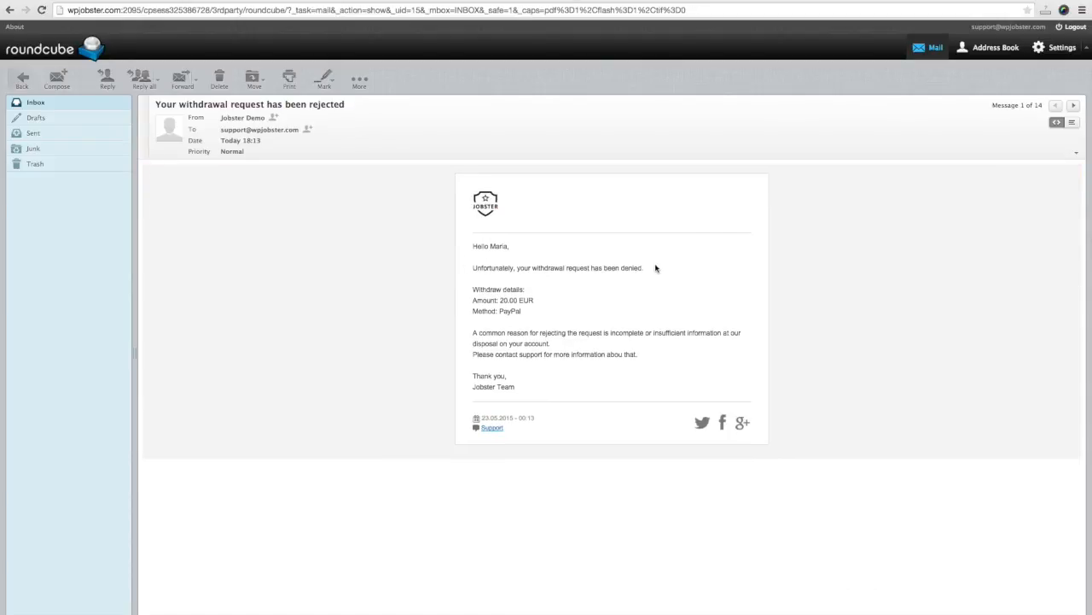
{"action": "left_click_drag", "start_coordinate": [473, 289], "coordinate": [531, 314]}
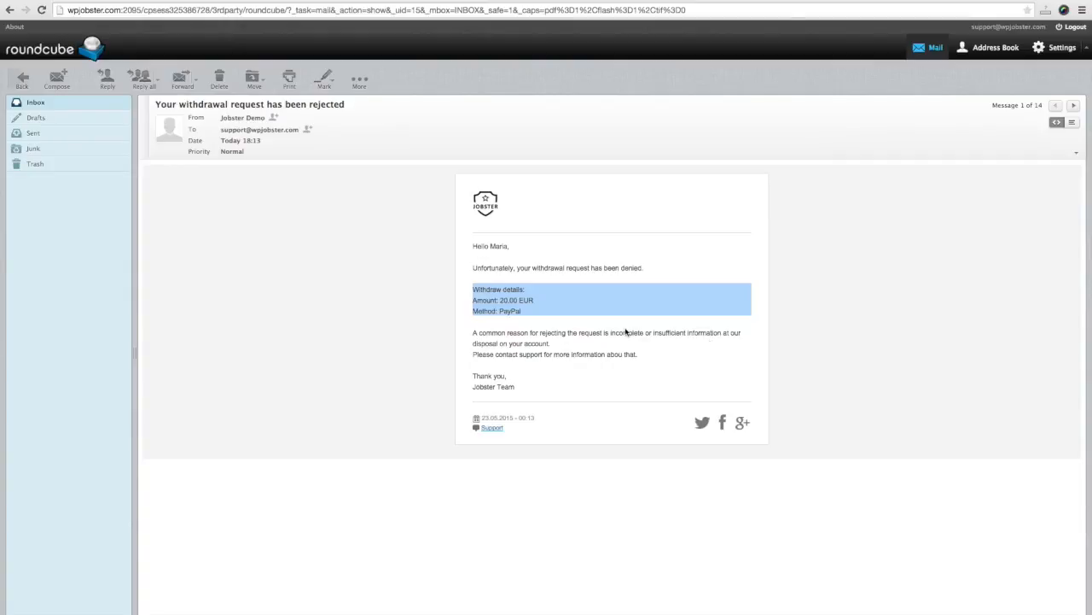
{"action": "left_click_drag", "start_coordinate": [474, 354], "coordinate": [631, 363]}
{"action": "left_click", "coordinate": [657, 362]}
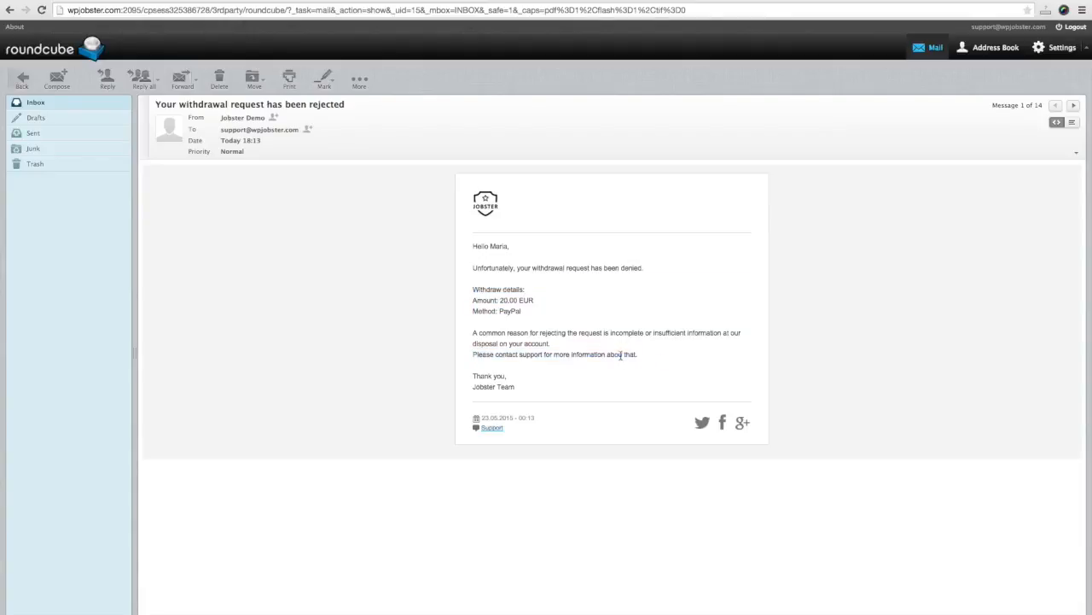
- On the site's My Payments page, submit a PayPal withdrawal request for 35 EUR
{"action": "left_click", "coordinate": [109, 2]}
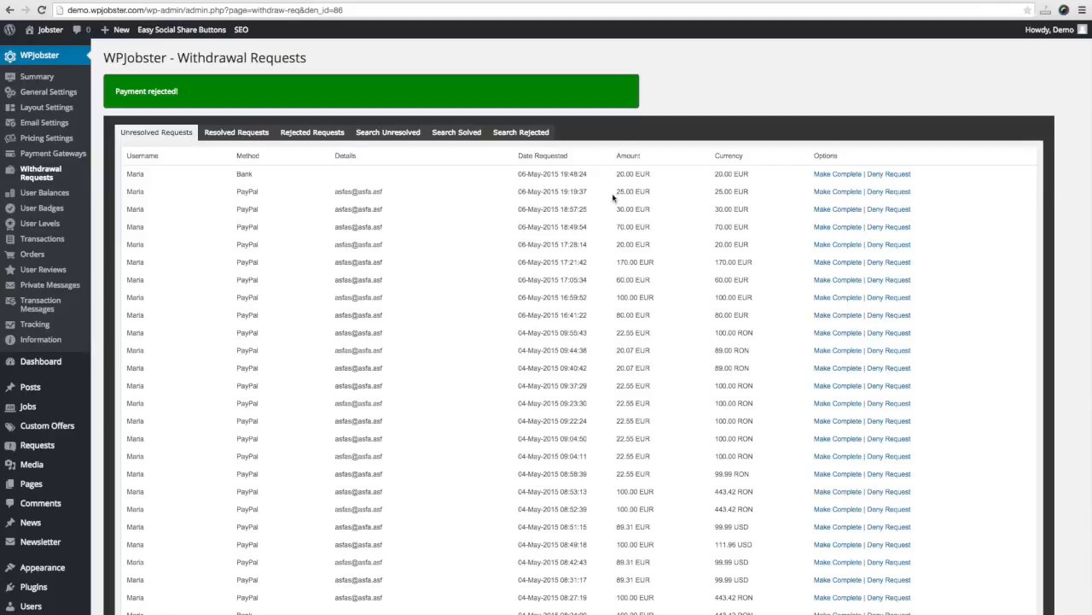
{"action": "left_click", "coordinate": [416, 1]}
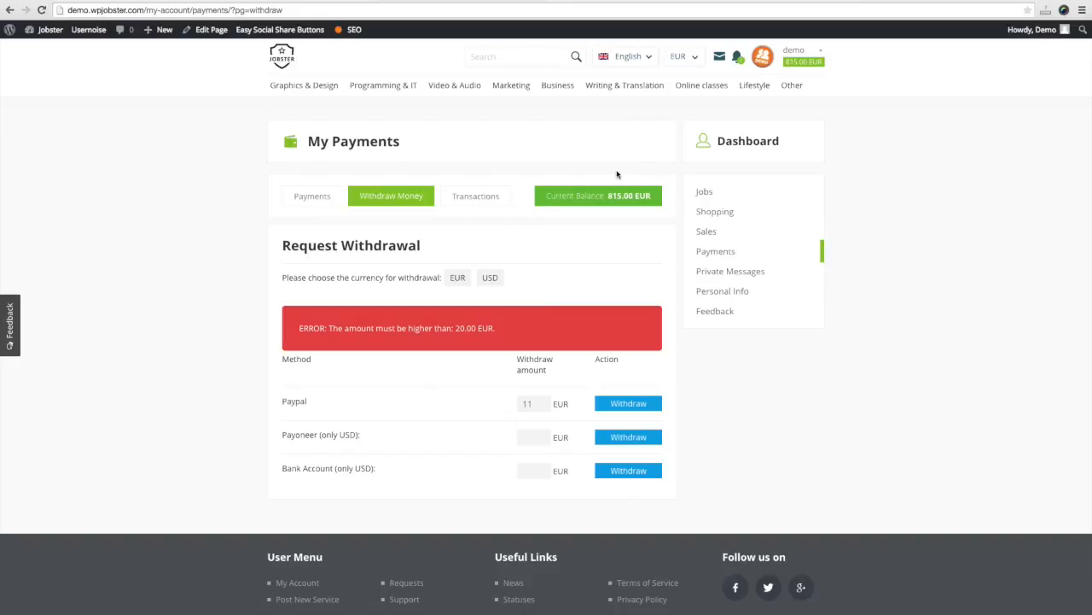
{"action": "key", "text": "super+r"}
{"action": "left_click", "coordinate": [654, 96]}
{"action": "left_click", "coordinate": [722, 255]}
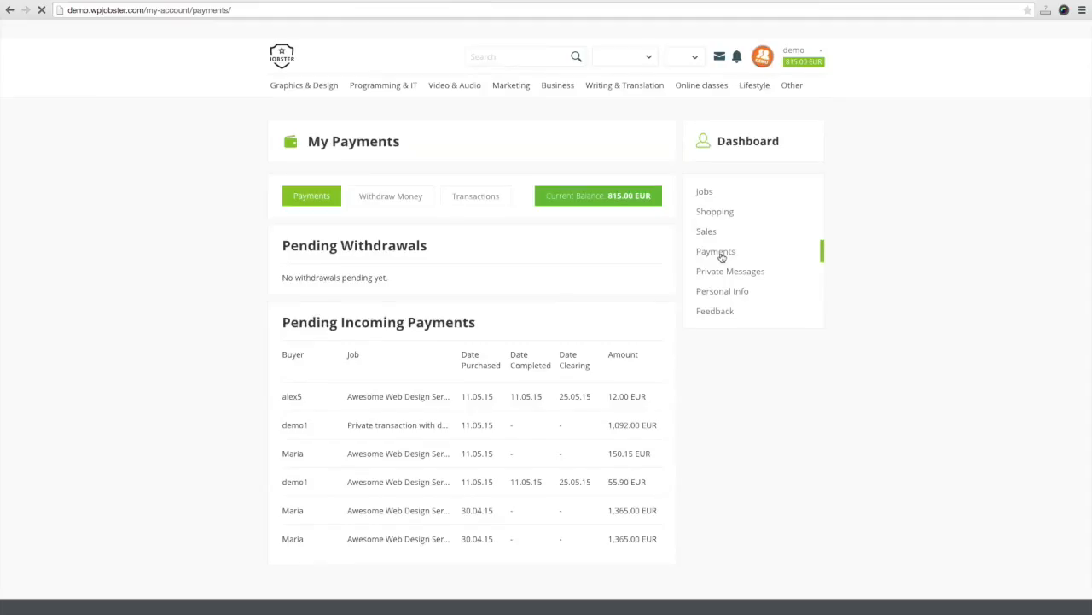
{"action": "left_click", "coordinate": [397, 203]}
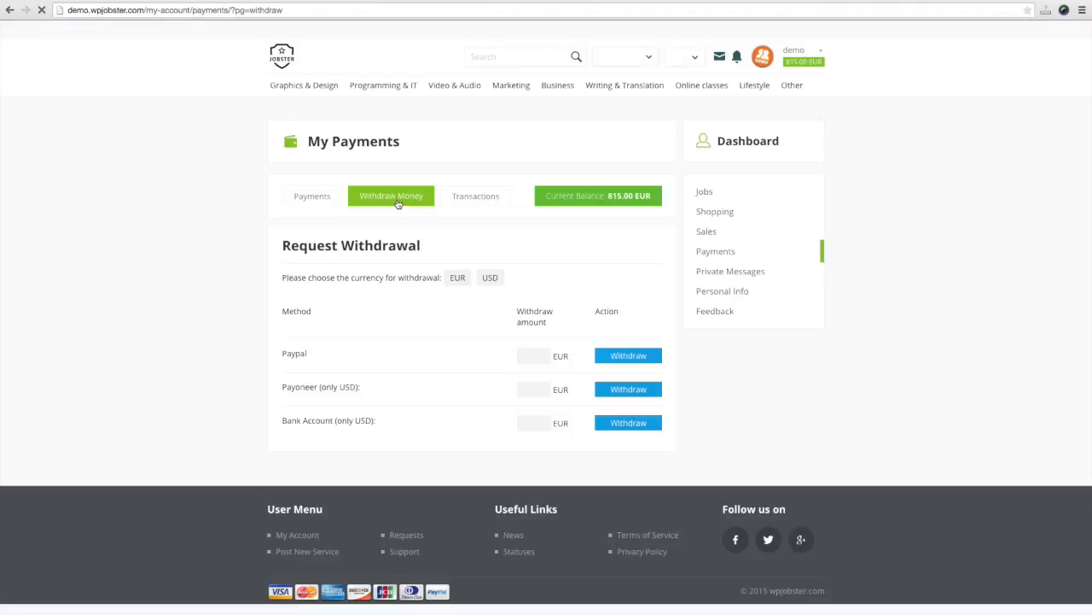
{"action": "left_click", "coordinate": [535, 357]}
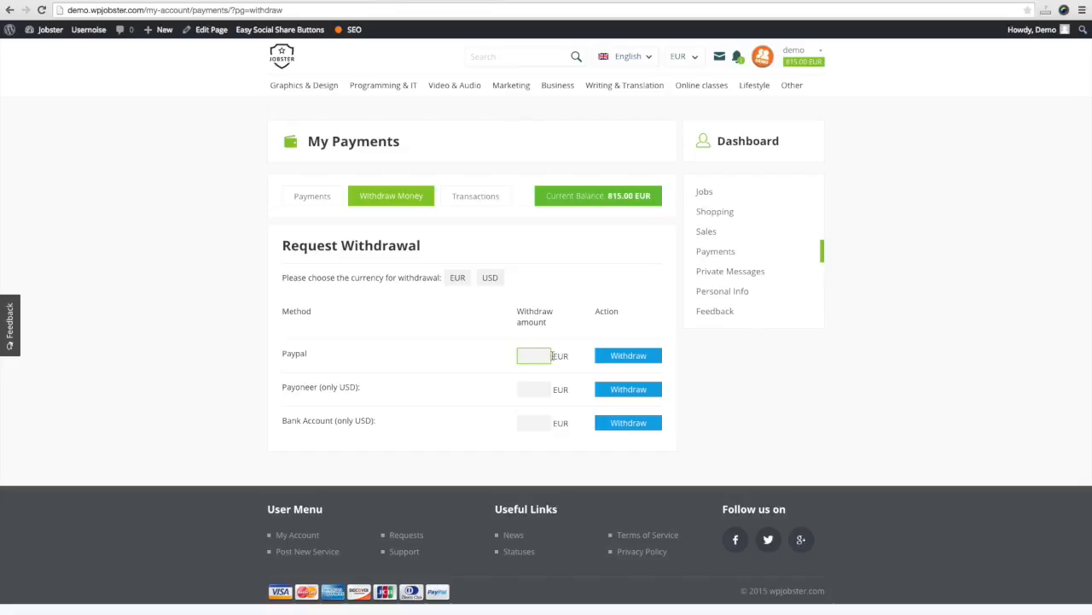
{"action": "type", "text": "35"}
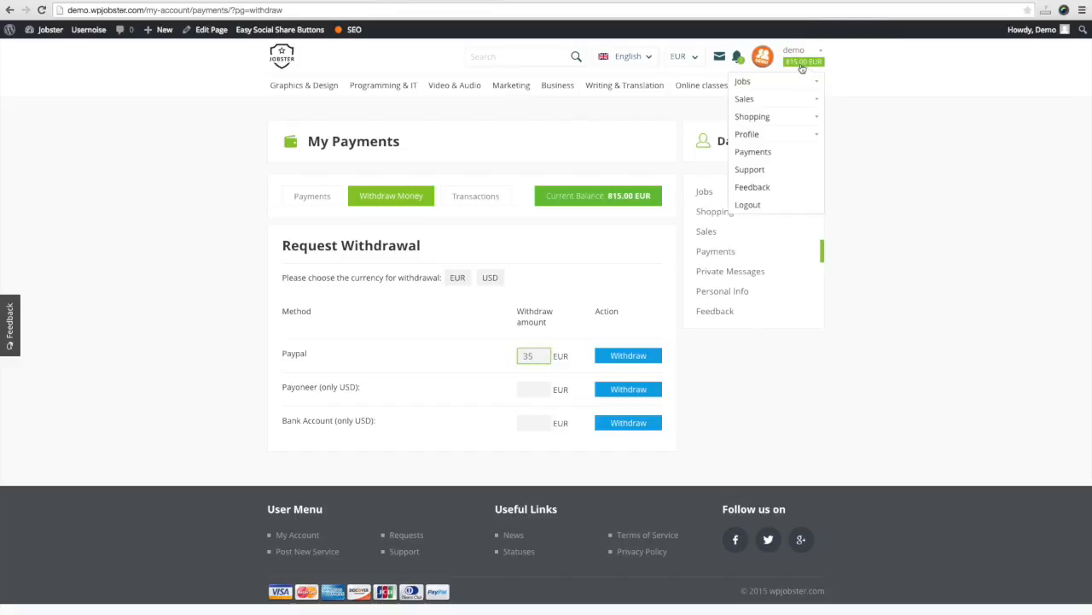
{"action": "left_click", "coordinate": [631, 366]}
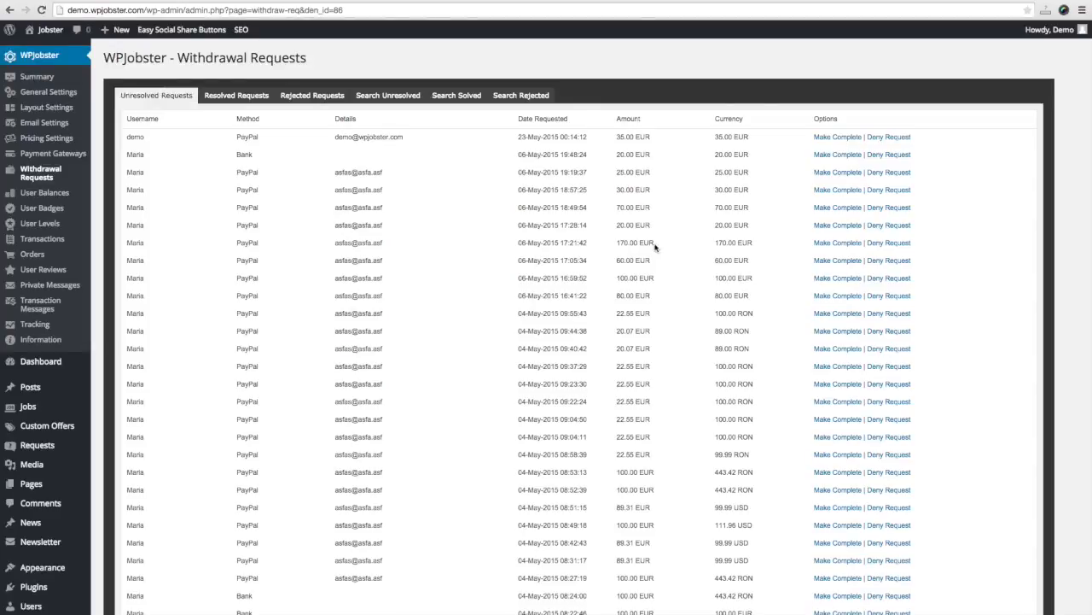
- Deny the demo account's 35.00 EUR PayPal withdrawal request and reload its payments page to check the balance
{"action": "left_click", "coordinate": [885, 138]}
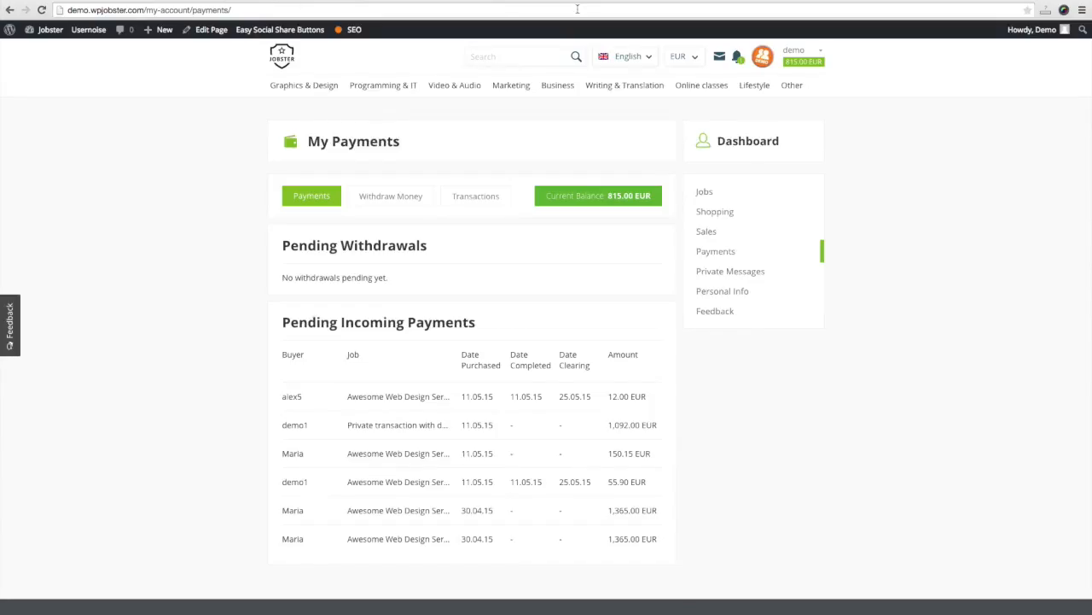
{"action": "key", "text": "super+r"}
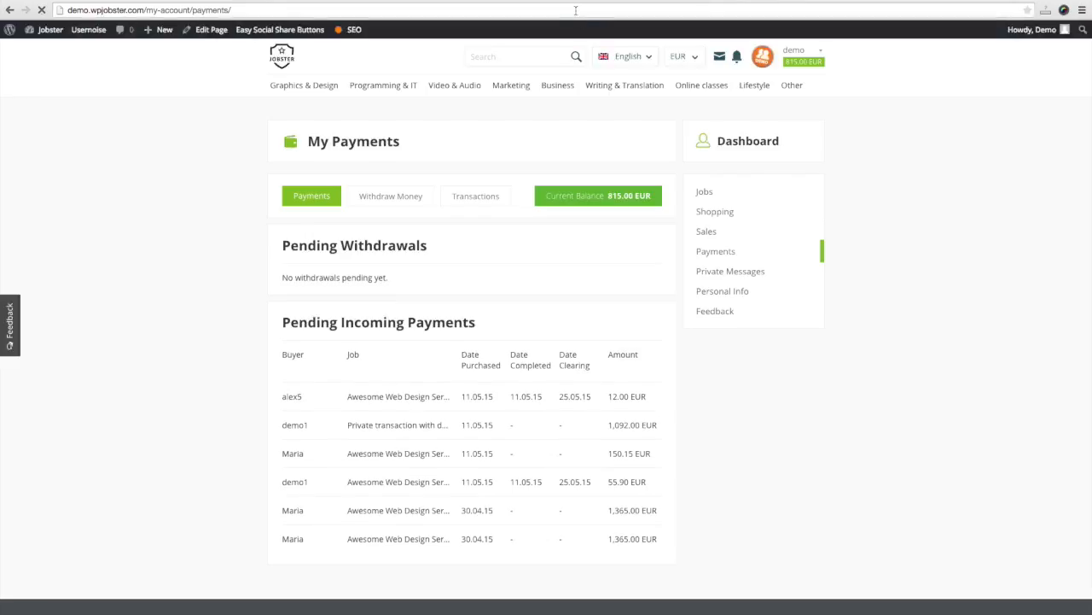
{"action": "mouse_move", "coordinate": [787, 65]}
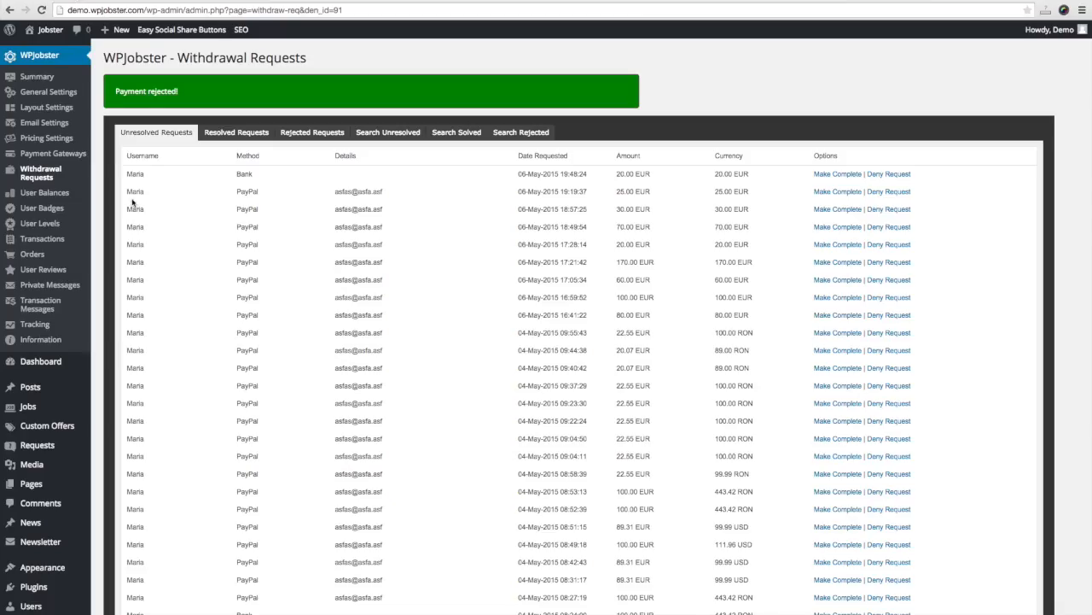
- Examine the resolved and rejected lists and the unresolved, solved and rejected search forms in the WPJobster Withdrawal Requests
{"action": "left_click", "coordinate": [44, 194]}
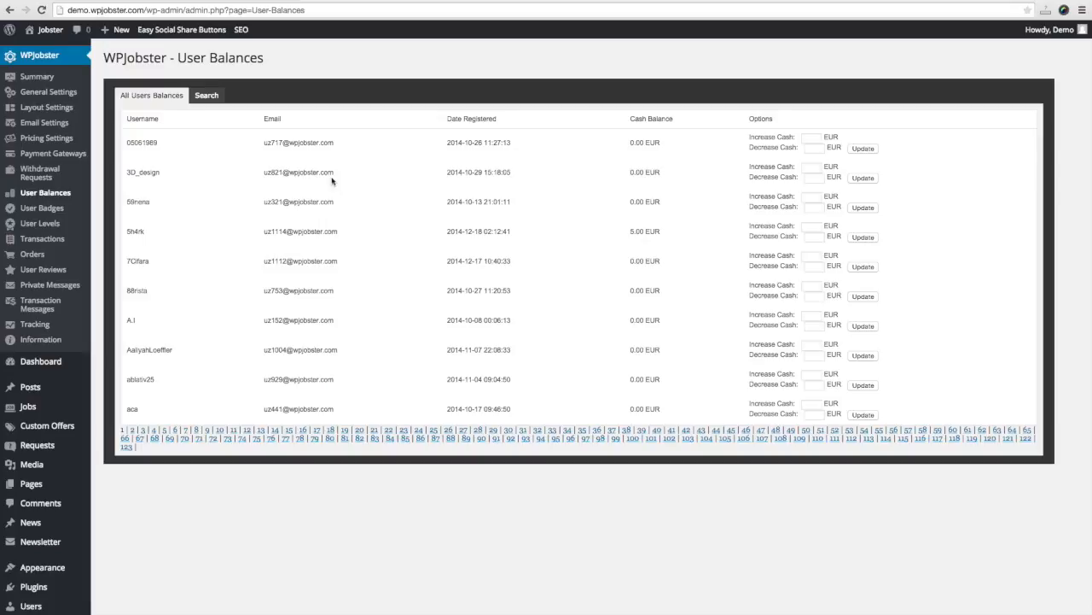
{"action": "left_click", "coordinate": [52, 174]}
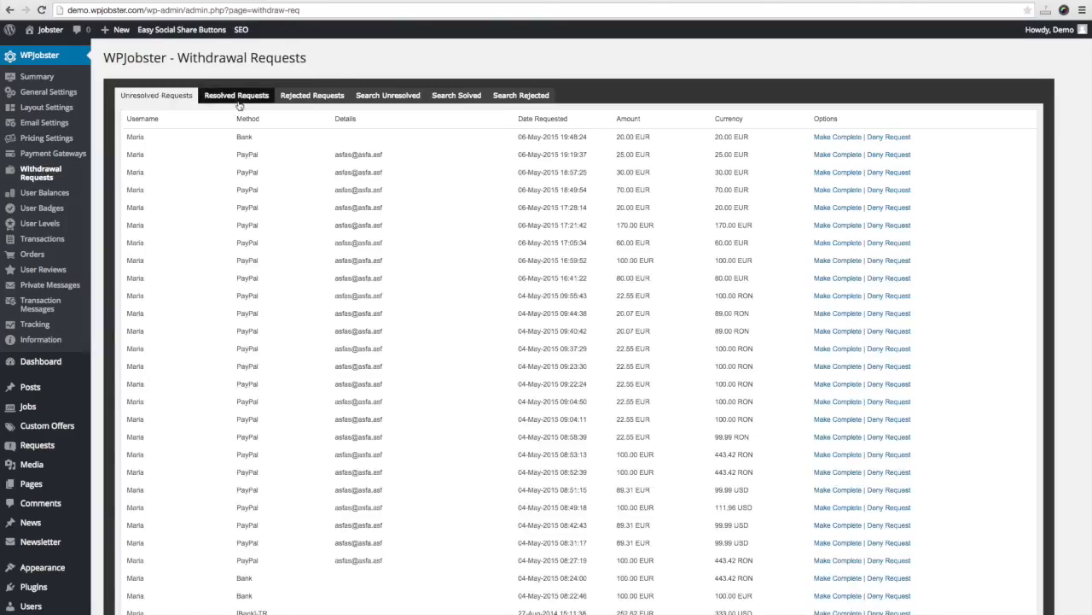
{"action": "left_click", "coordinate": [240, 99]}
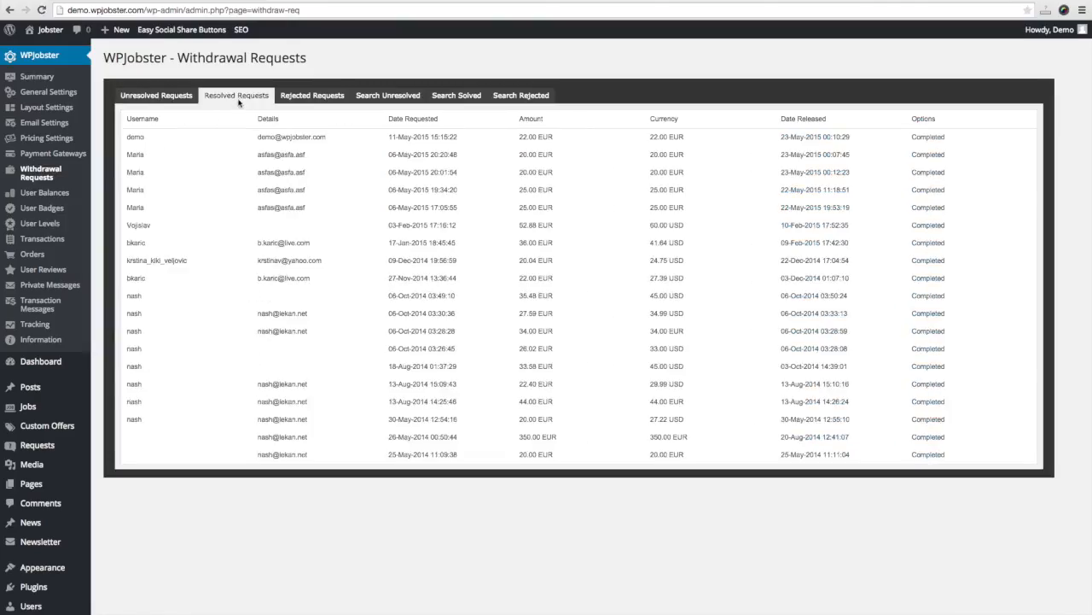
{"action": "left_click", "coordinate": [312, 98]}
{"action": "left_click", "coordinate": [380, 100]}
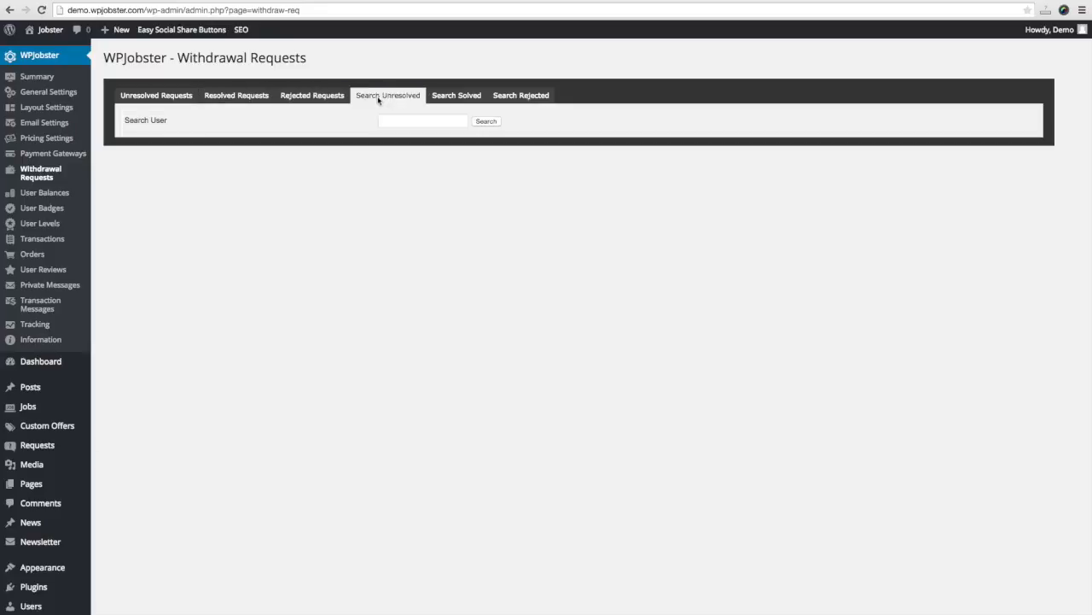
{"action": "left_click", "coordinate": [474, 99]}
{"action": "left_click", "coordinate": [526, 99]}
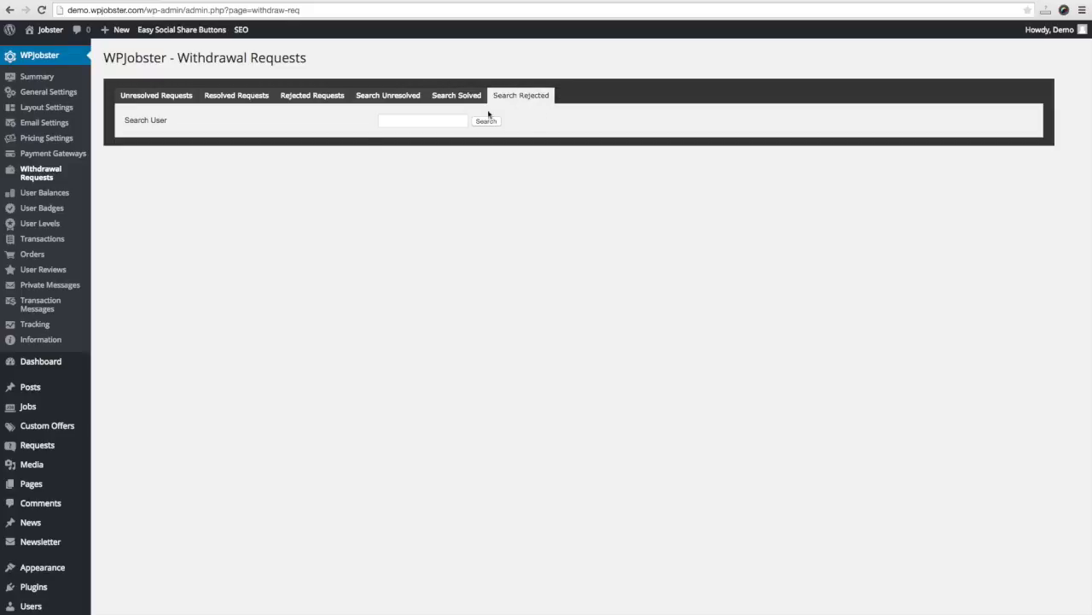
{"action": "left_click", "coordinate": [306, 98]}
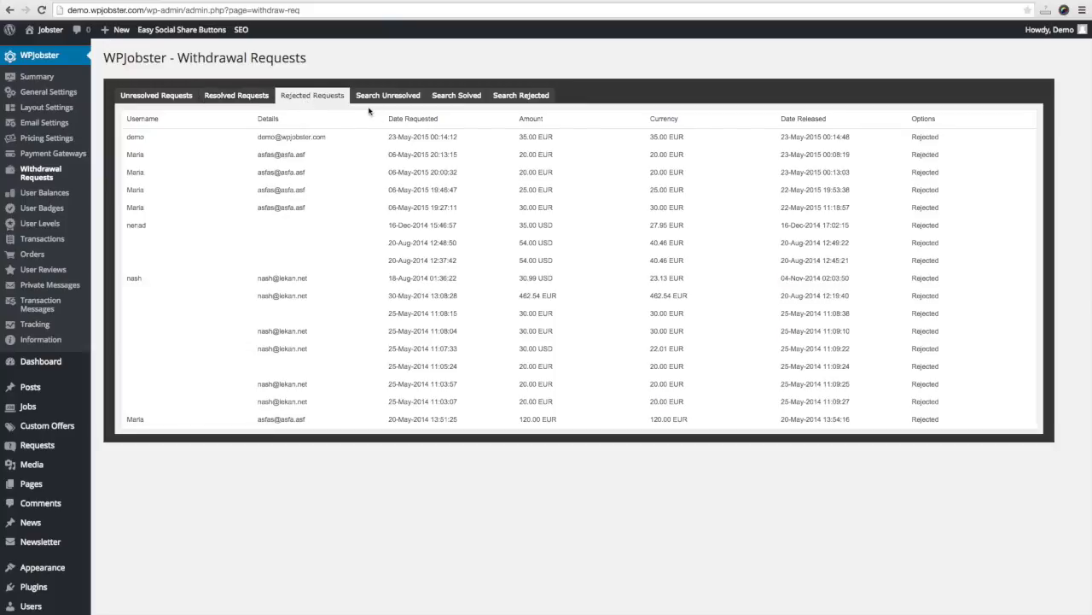
- Search the WPJobster User Balances for the user demo
{"action": "left_click", "coordinate": [34, 194]}
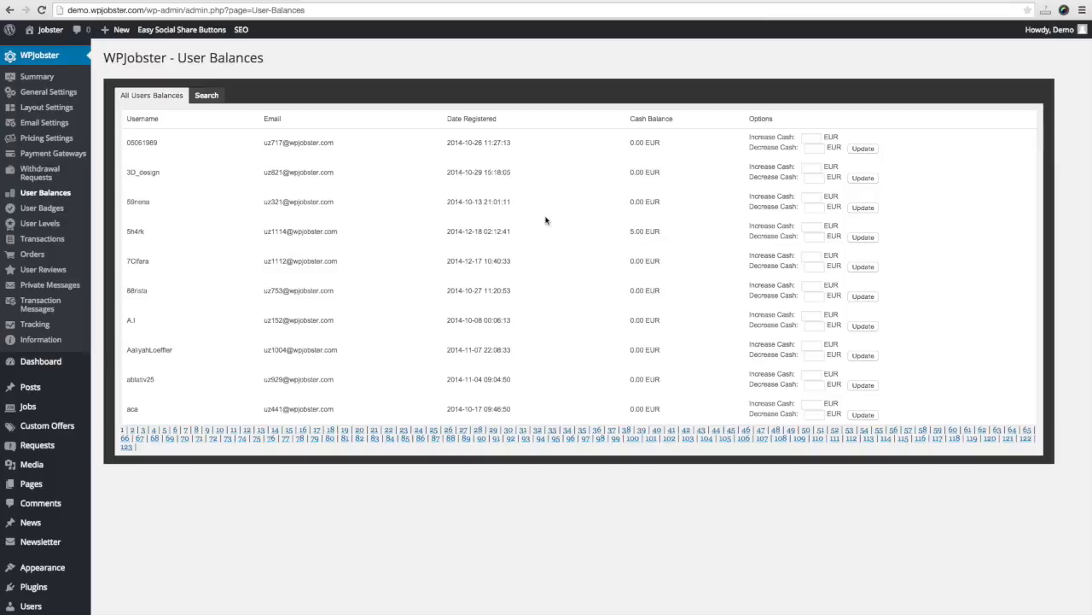
{"action": "left_click", "coordinate": [218, 96]}
{"action": "left_click", "coordinate": [403, 122]}
{"action": "type", "text": "demo"}
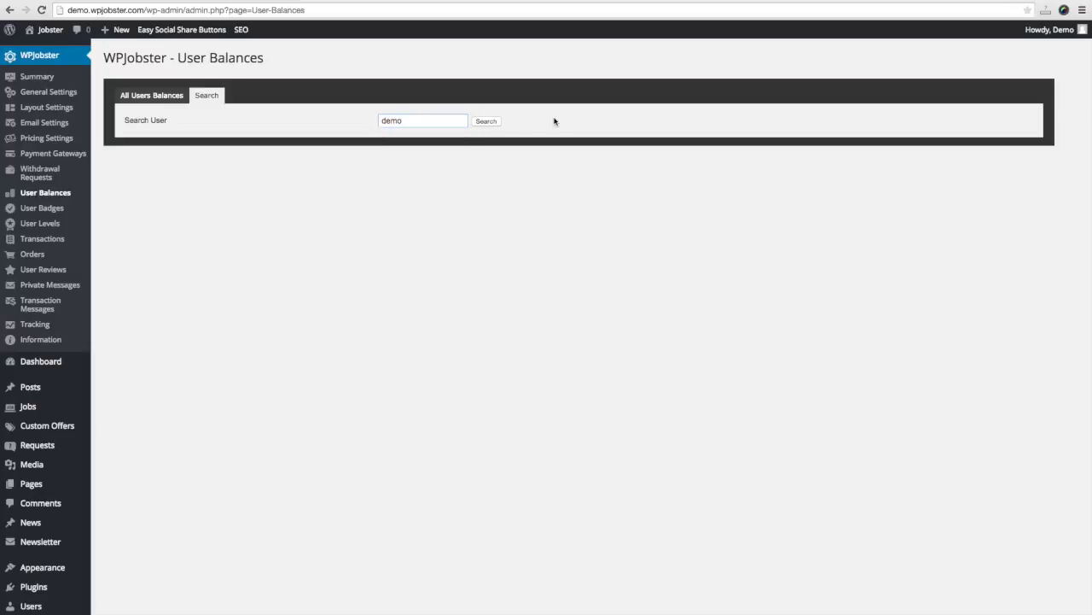
{"action": "left_click", "coordinate": [495, 125]}
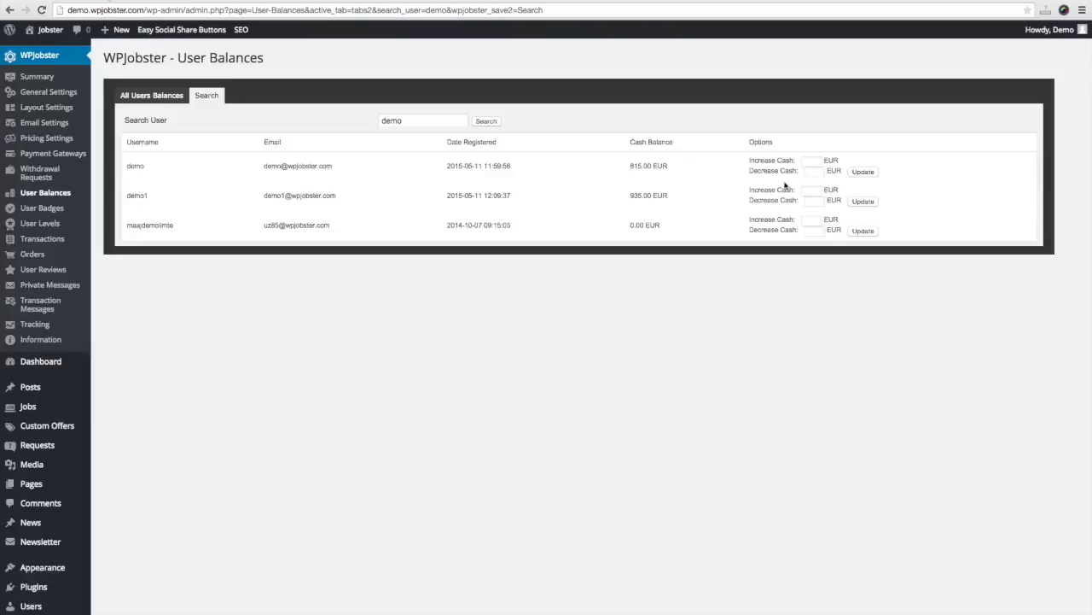
- Increase the demo account's cash balance by 5 EUR and reload its My Payments page to check the balance
{"action": "left_click", "coordinate": [816, 160]}
{"action": "type", "text": "5"}
{"action": "left_click", "coordinate": [862, 172]}
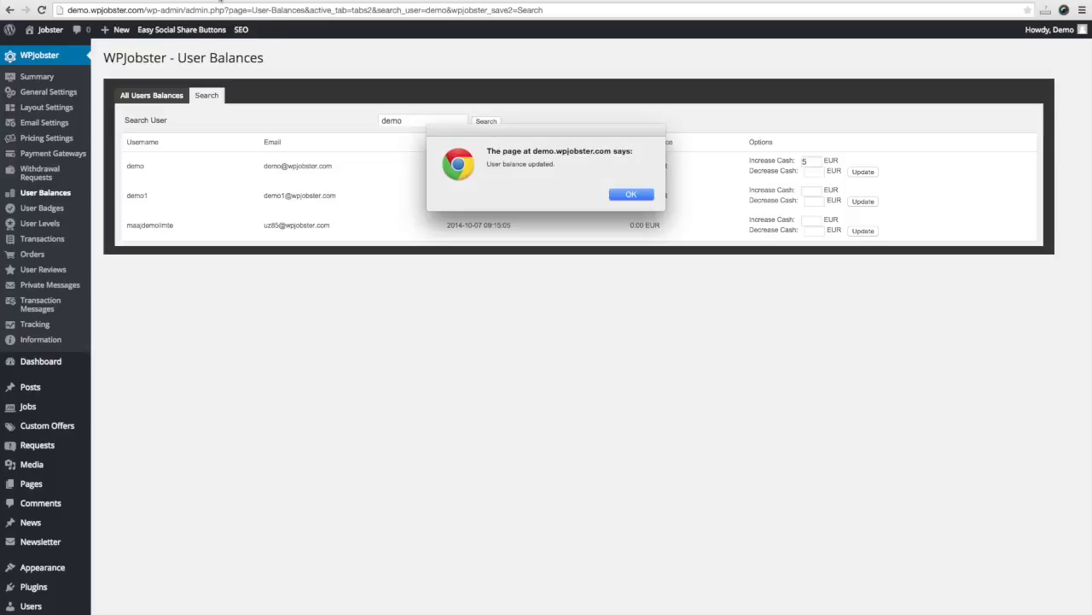
{"action": "left_click", "coordinate": [640, 194]}
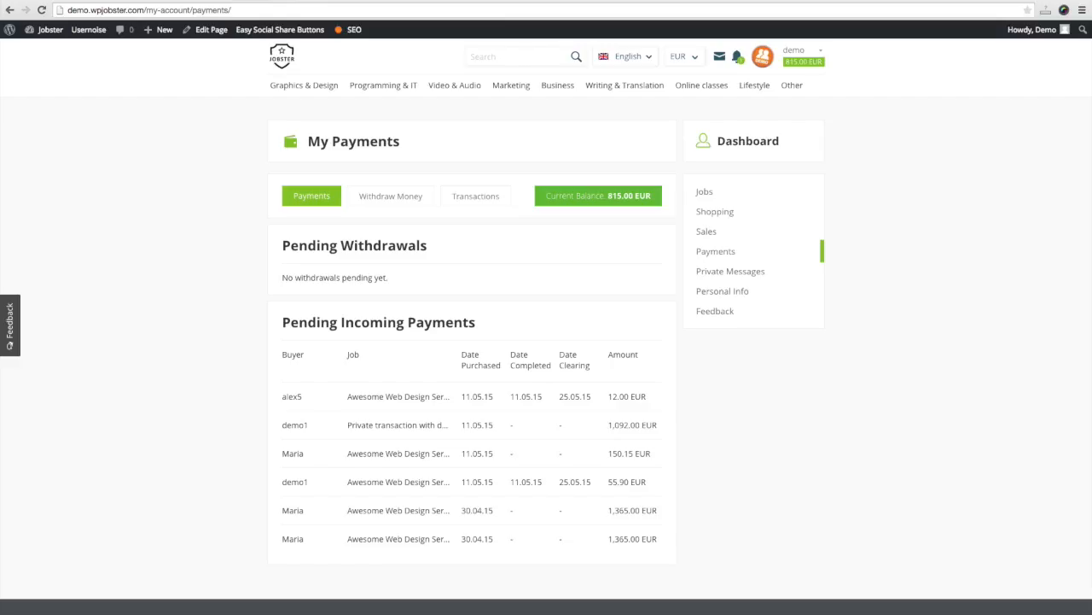
{"action": "key", "text": "super+r"}
{"action": "left_click", "coordinate": [97, 3]}
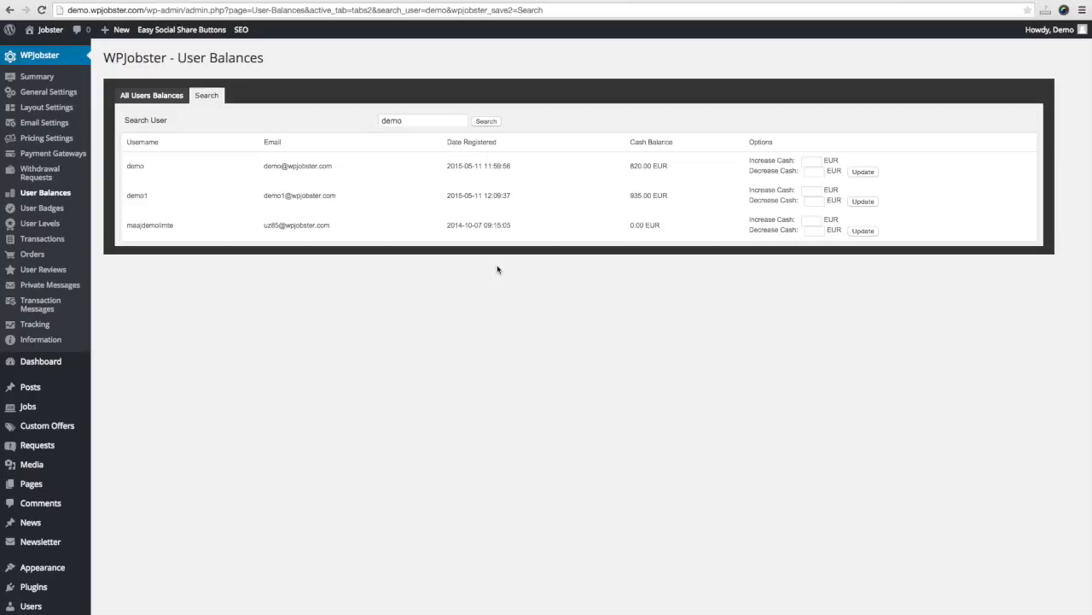
- Open the User Badges admin page and view the demo seller's public profile from the site's homepage
{"action": "left_click", "coordinate": [47, 209]}
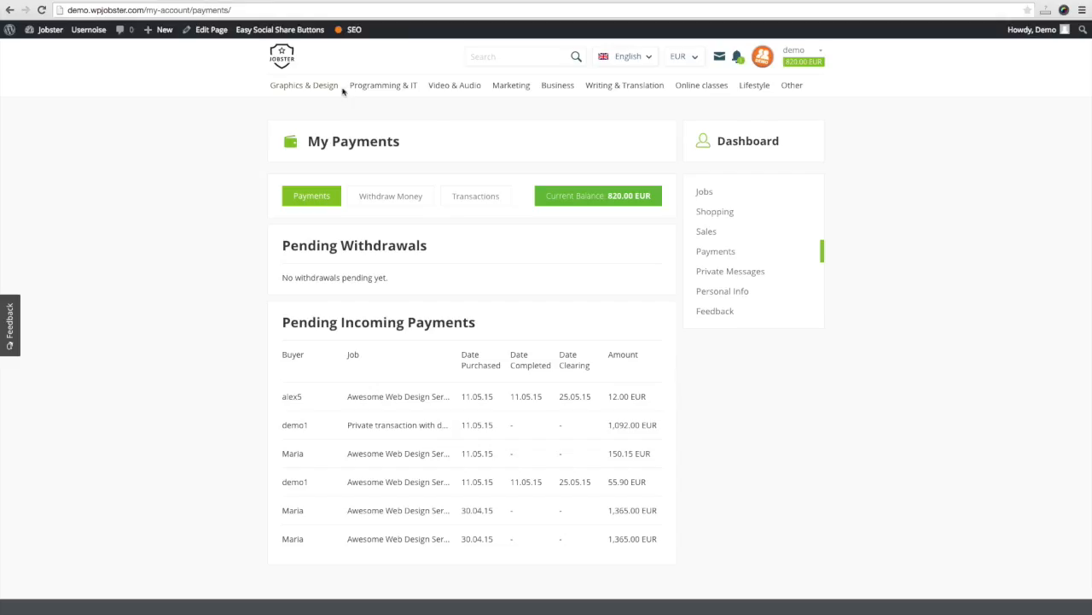
{"action": "left_click", "coordinate": [285, 56]}
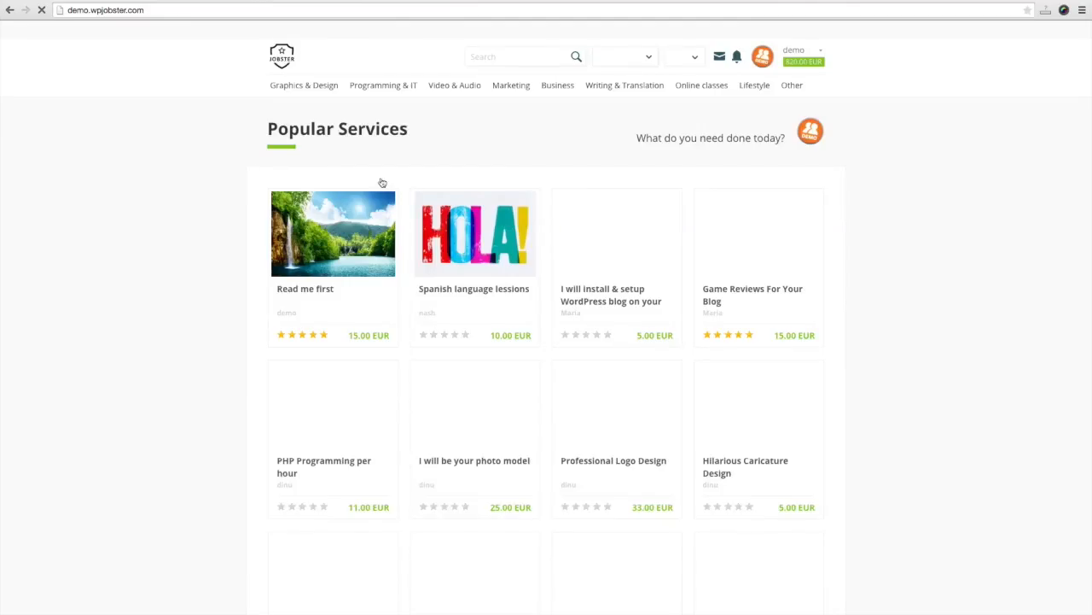
{"action": "left_click", "coordinate": [287, 316]}
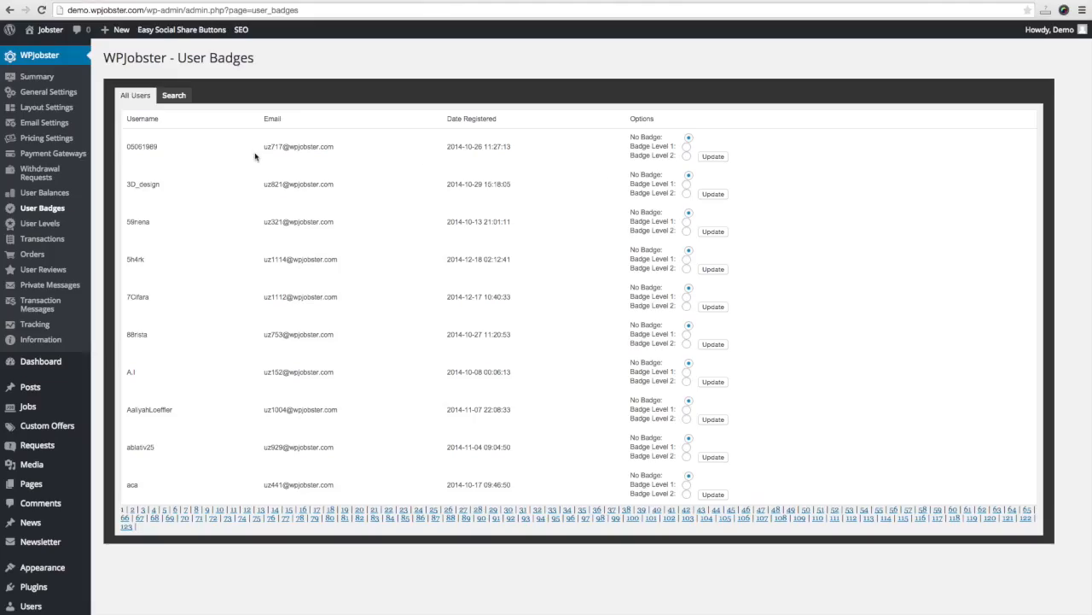
- Search the WPJobster User Badges for the user demo
{"action": "left_click", "coordinate": [171, 97]}
{"action": "left_click", "coordinate": [411, 122]}
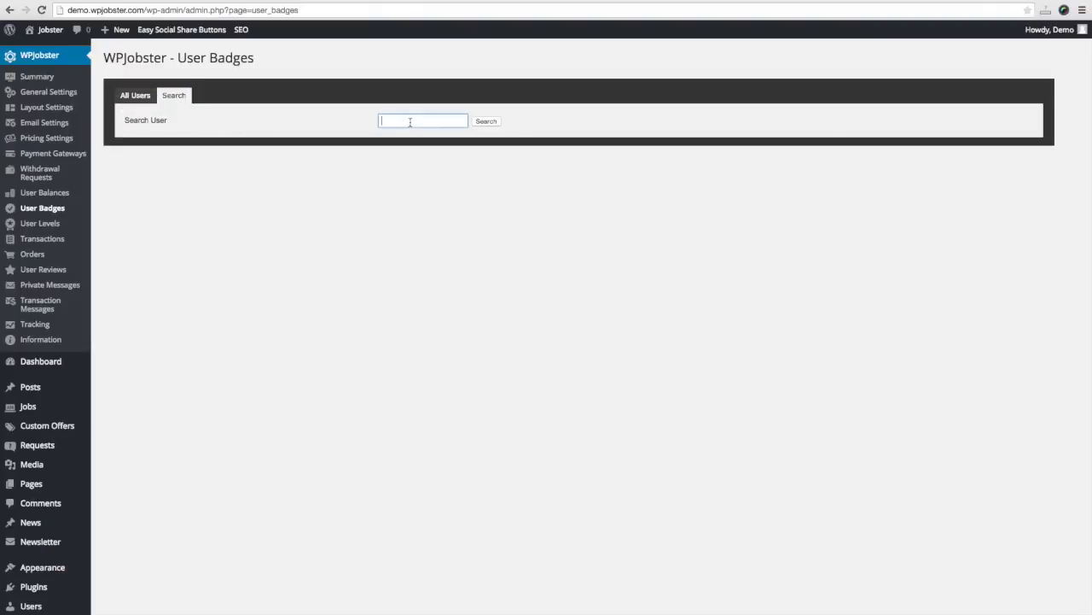
{"action": "type", "text": "demo"}
{"action": "left_click", "coordinate": [495, 123]}
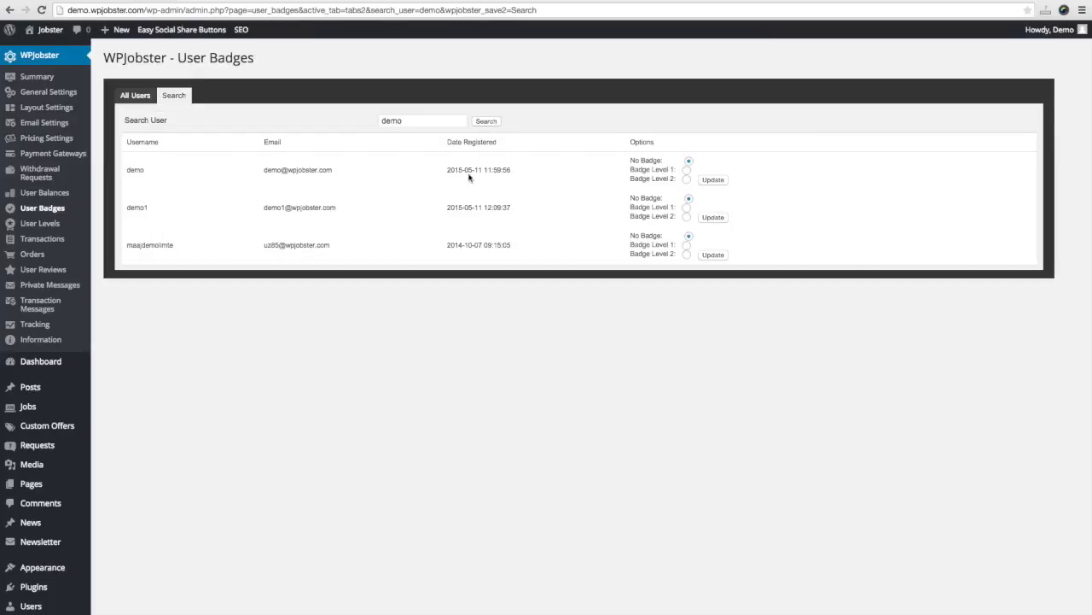
- Assign Badge Level 1 to the demo account and reload its public profile to check the badge
{"action": "left_click", "coordinate": [686, 170]}
{"action": "left_click", "coordinate": [714, 182]}
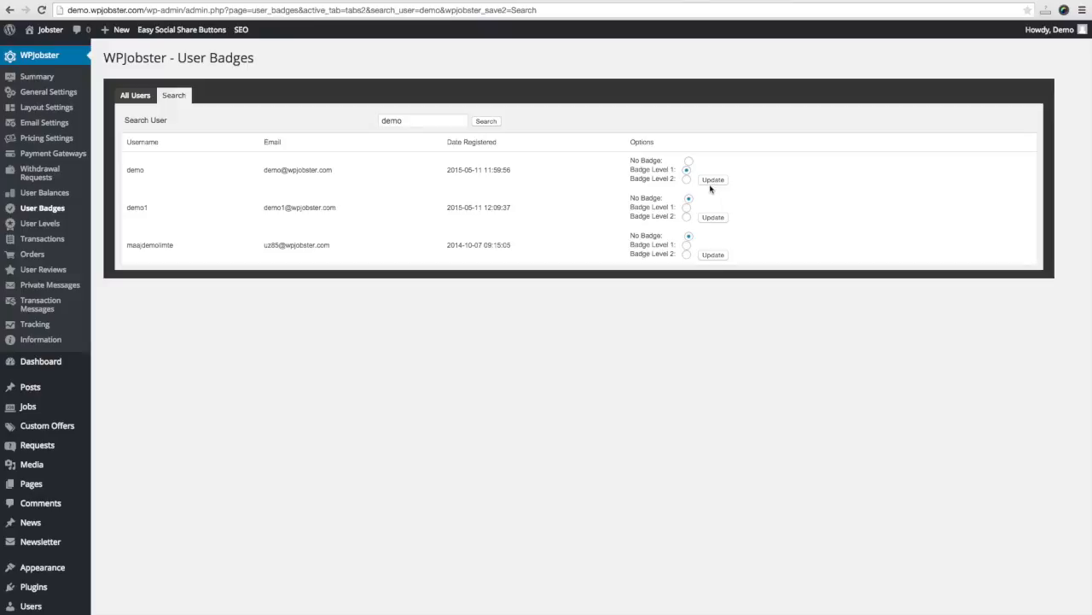
{"action": "left_click", "coordinate": [622, 192]}
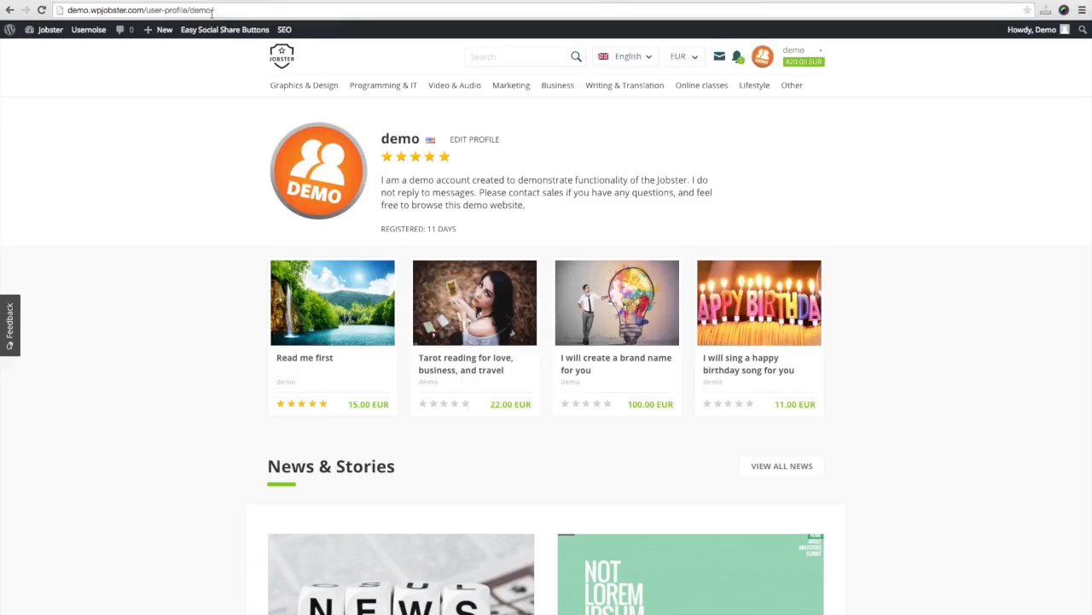
{"action": "key", "text": "Return"}
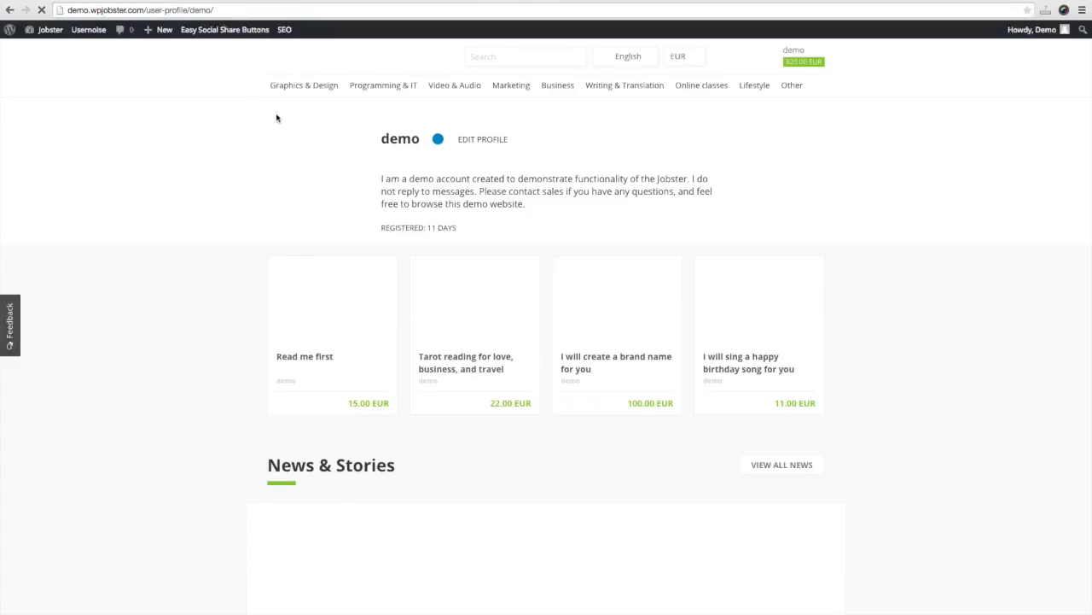
{"action": "mouse_move", "coordinate": [445, 143]}
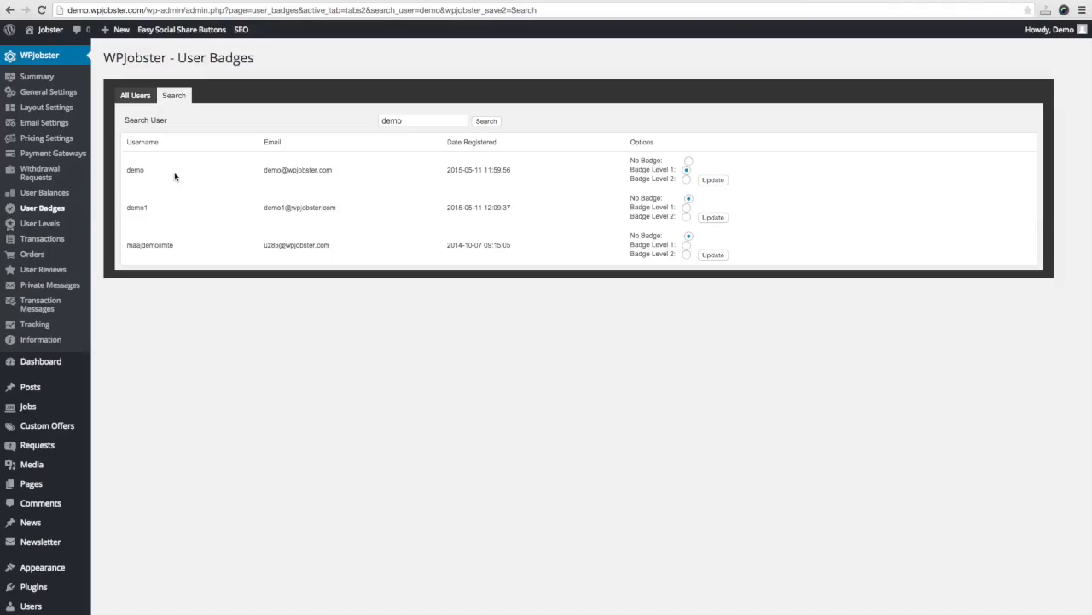
- In the WPJobster User Levels, set the first listed user to Level 3 and update it
{"action": "left_click", "coordinate": [47, 225]}
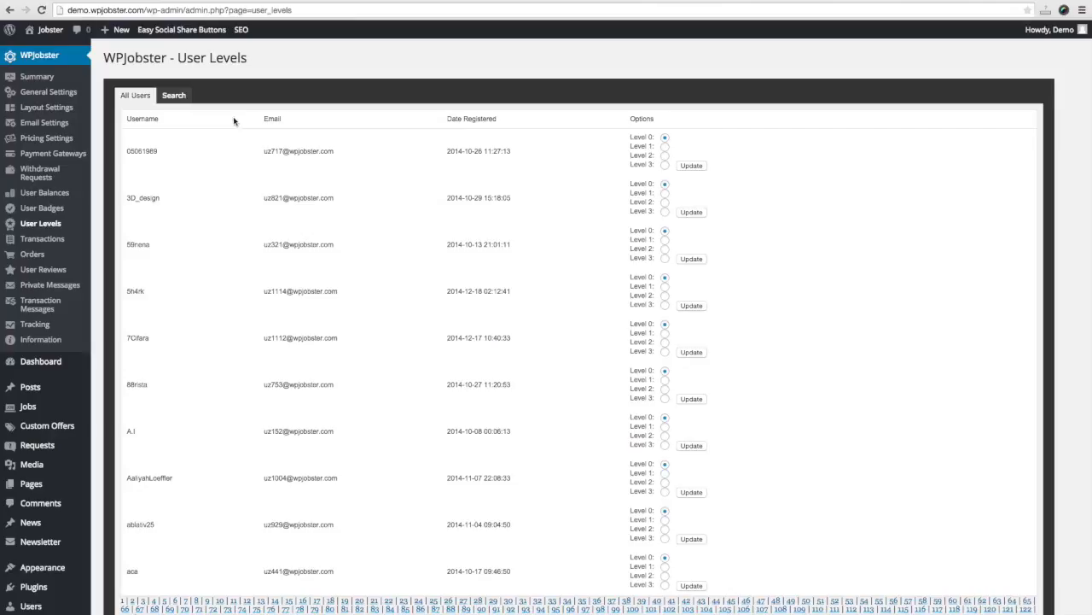
{"action": "left_click", "coordinate": [665, 165]}
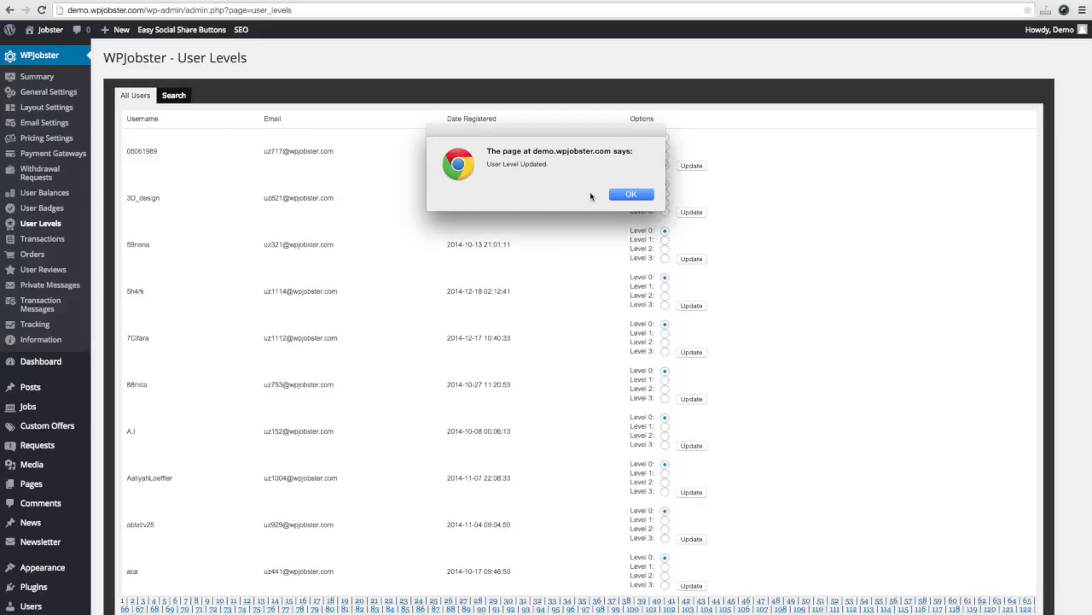
{"action": "left_click", "coordinate": [630, 194]}
- Search the WPJobster User Levels for the user demo
{"action": "left_click", "coordinate": [178, 96]}
{"action": "left_click", "coordinate": [439, 123]}
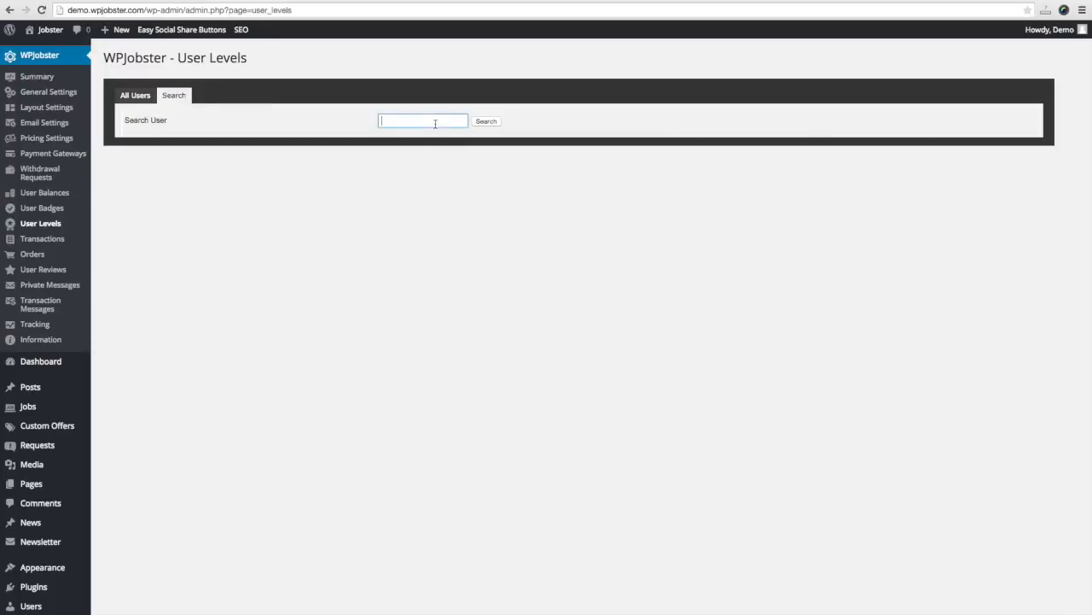
{"action": "type", "text": "demo"}
{"action": "left_click", "coordinate": [486, 122]}
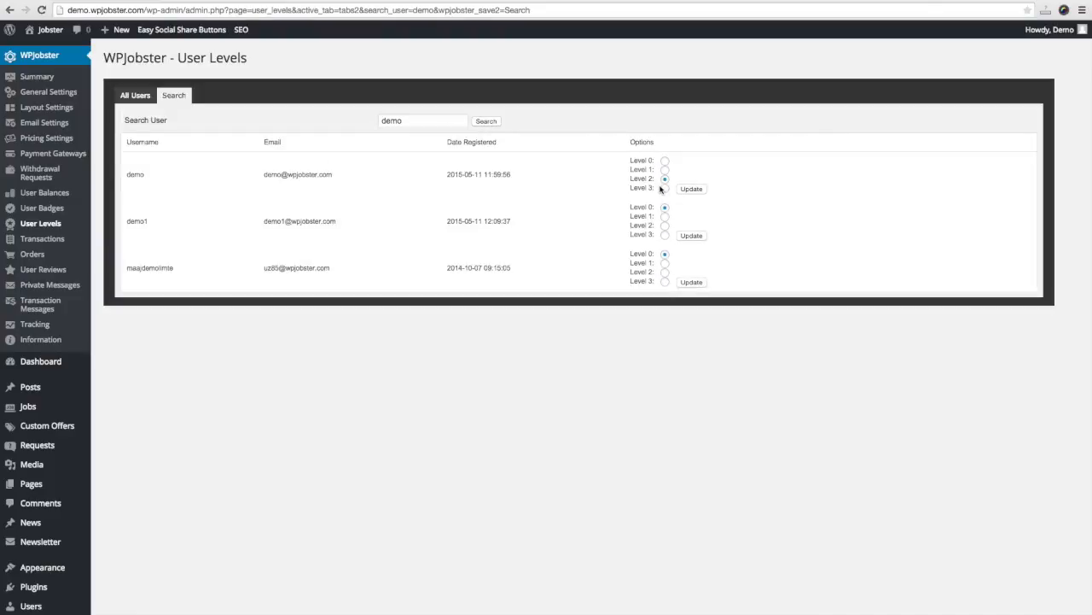
- Open the demo seller's "Read me first" job on the site and examine its description and order extras
{"action": "left_click", "coordinate": [217, 1]}
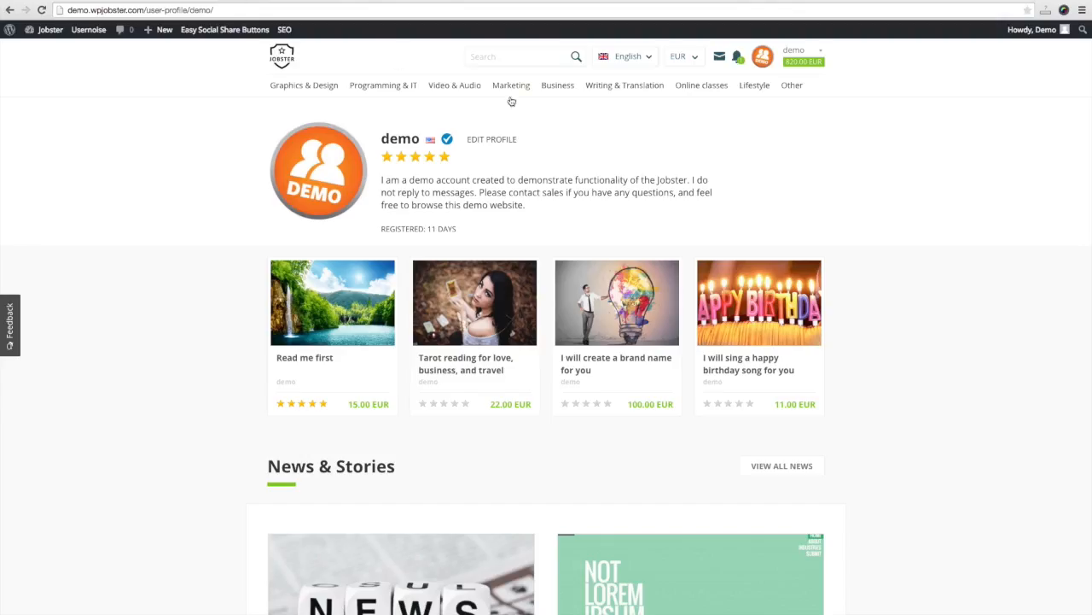
{"action": "left_click", "coordinate": [315, 365]}
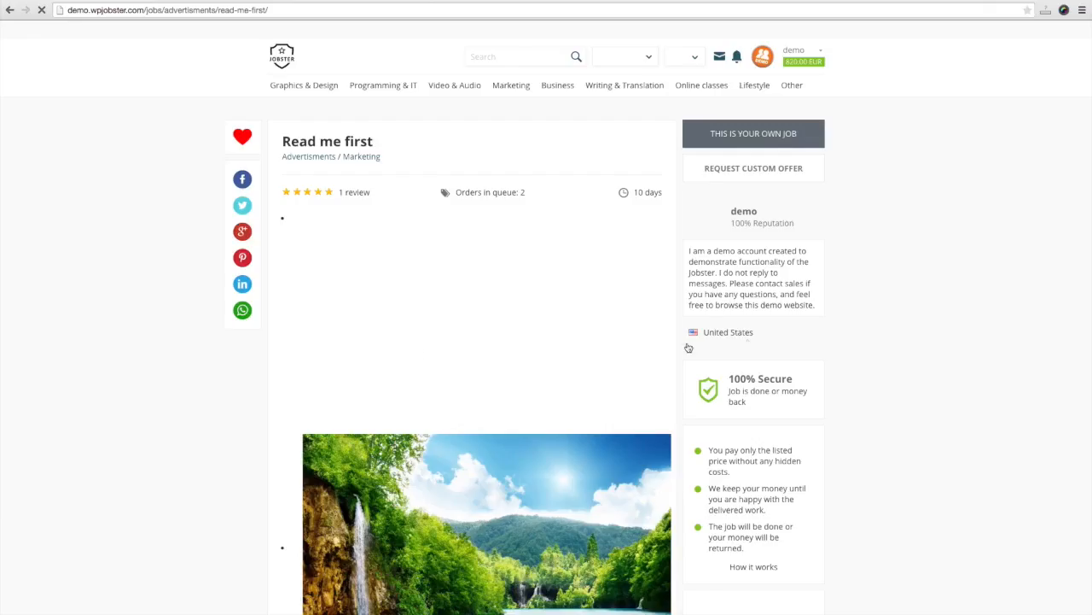
{"action": "scroll", "coordinate": [907, 333], "scroll_direction": "down", "scroll_amount": 3}
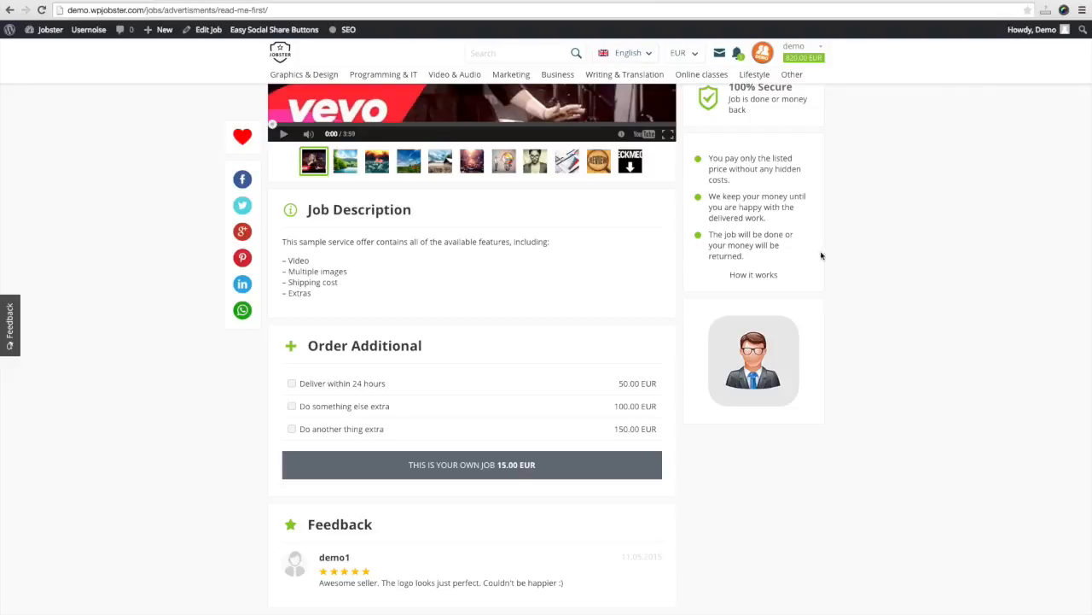
{"action": "scroll", "coordinate": [874, 263], "scroll_direction": "up", "scroll_amount": 3}
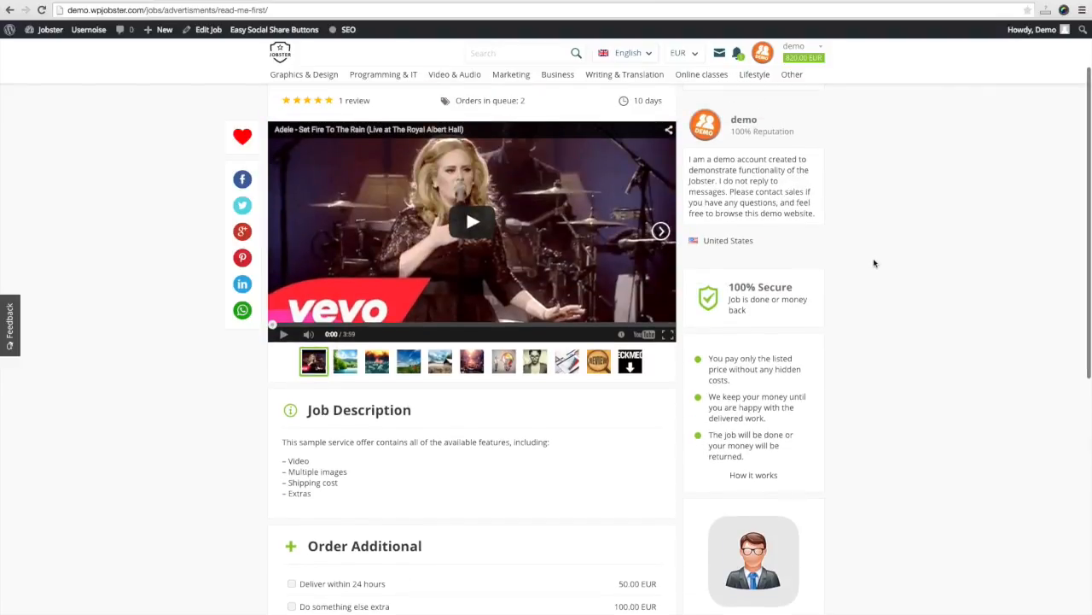
{"action": "scroll", "coordinate": [874, 263], "scroll_direction": "up", "scroll_amount": 2}
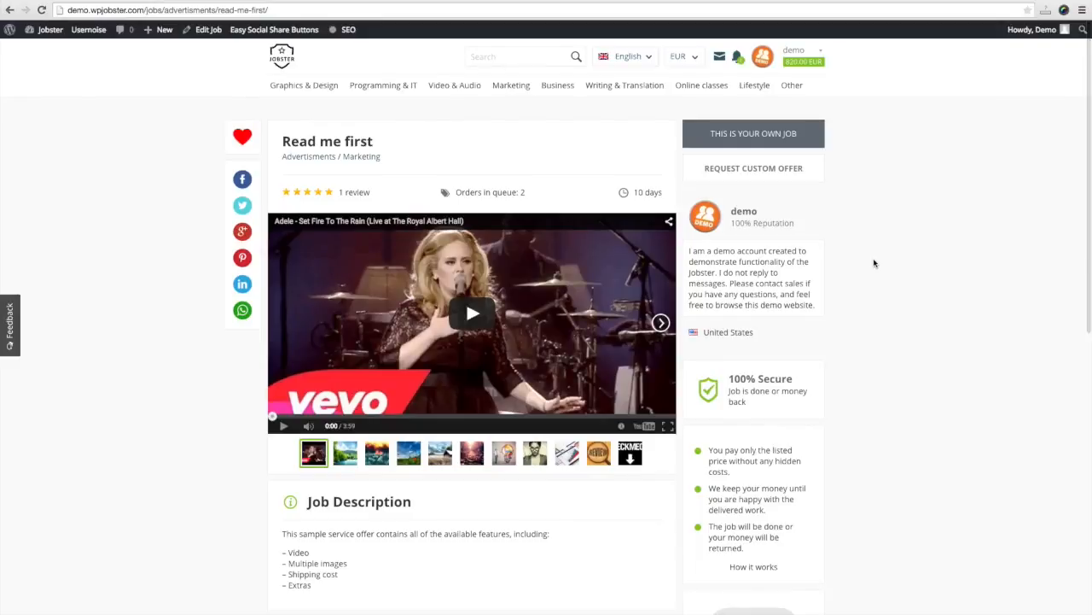
{"action": "scroll", "coordinate": [874, 263], "scroll_direction": "down", "scroll_amount": 3}
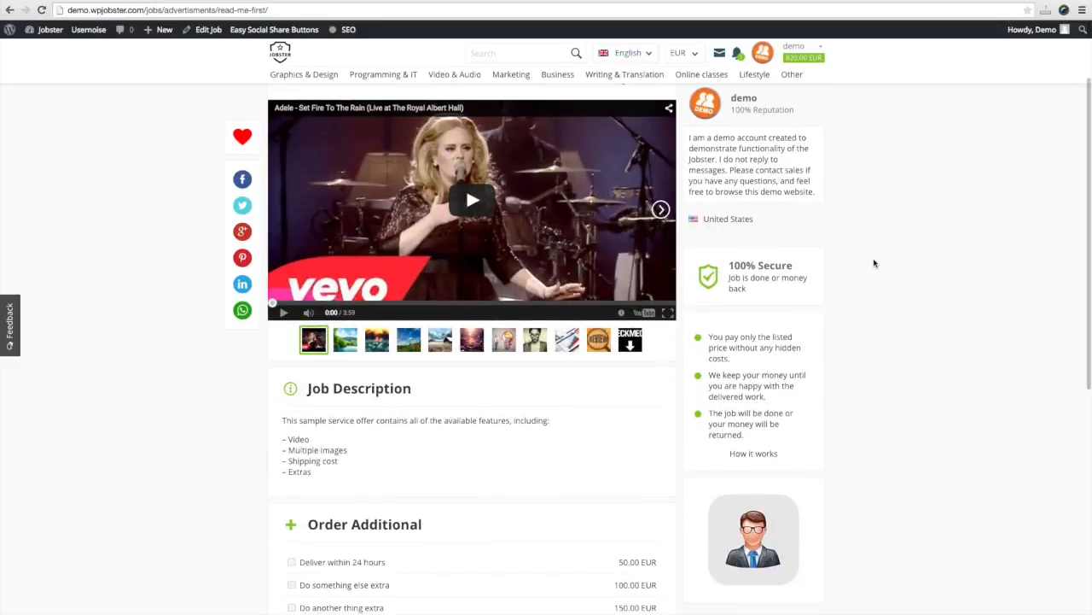
{"action": "scroll", "coordinate": [874, 263], "scroll_direction": "up", "scroll_amount": 4}
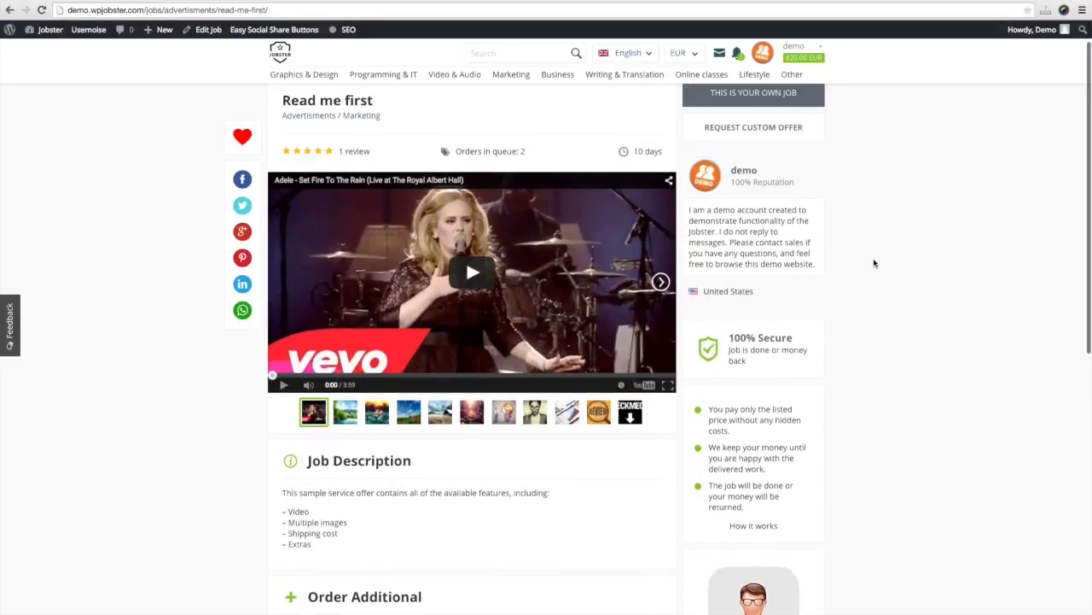
{"action": "scroll", "coordinate": [874, 263], "scroll_direction": "down", "scroll_amount": 5}
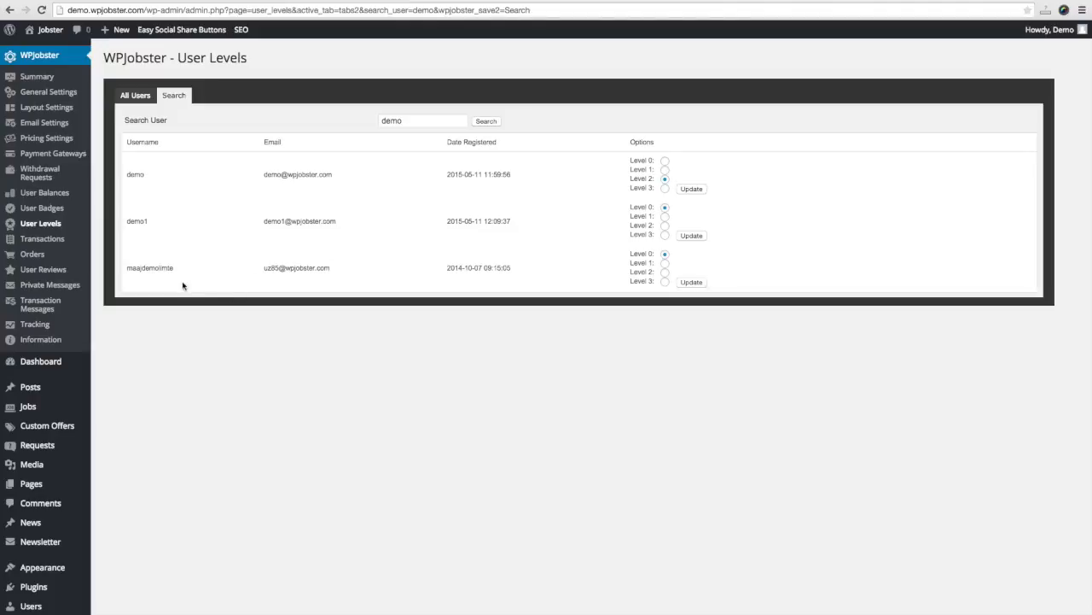
- Examine the newest entry and its amount in the WPJobster Transactions list, and open the Orders page
{"action": "left_click", "coordinate": [53, 241]}
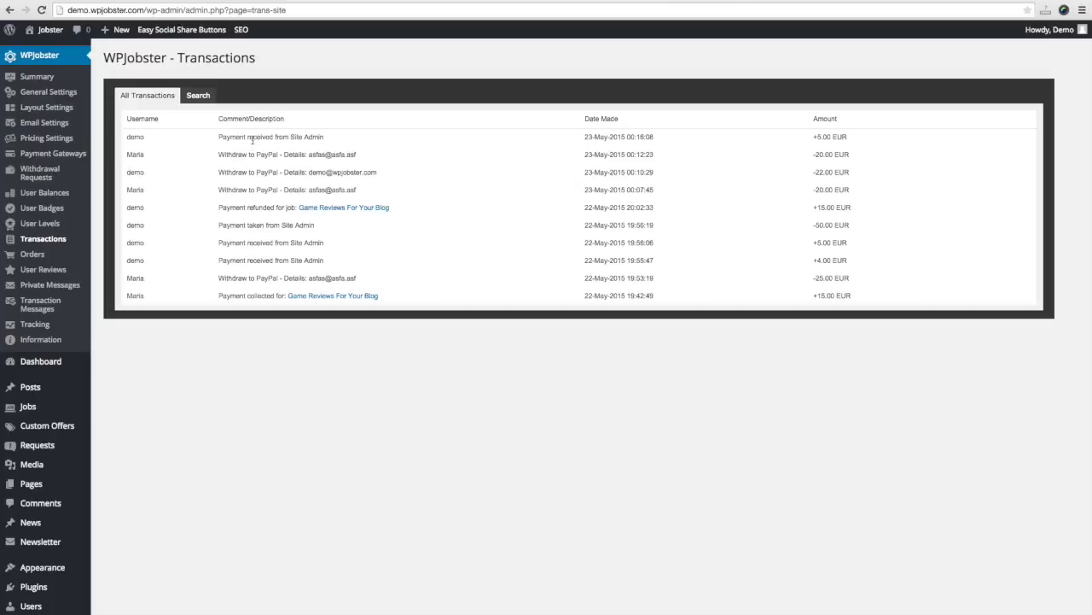
{"action": "left_click_drag", "start_coordinate": [819, 139], "coordinate": [850, 140]}
{"action": "left_click", "coordinate": [133, 138]}
{"action": "left_click", "coordinate": [33, 256]}
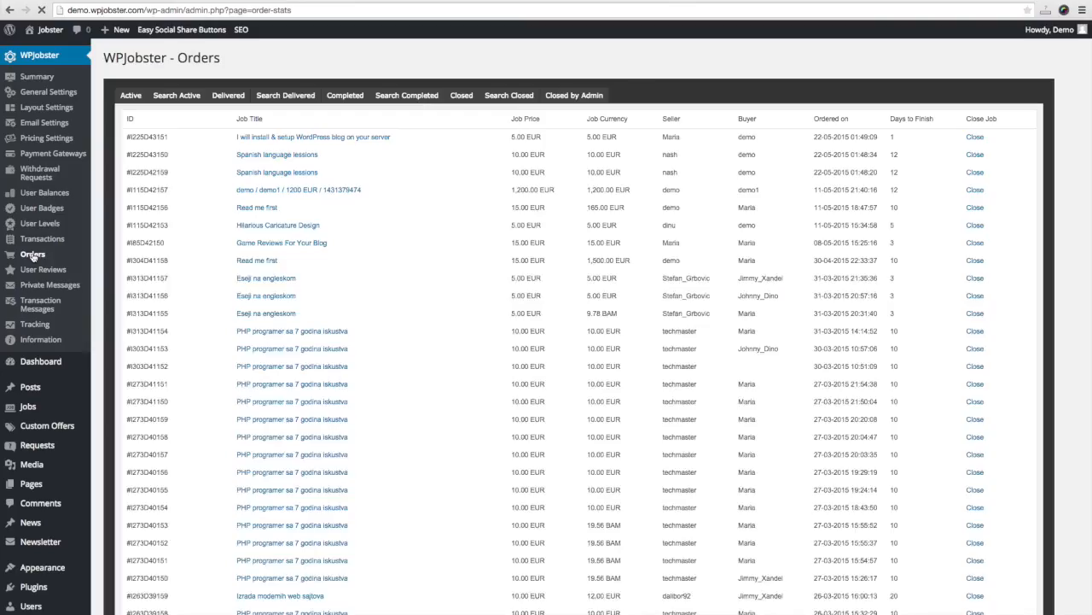
- Examine the active, delivered, completed, closed and admin-closed order lists and the order search views in WPJobster Orders
{"action": "scroll", "coordinate": [412, 232], "scroll_direction": "down", "scroll_amount": 5}
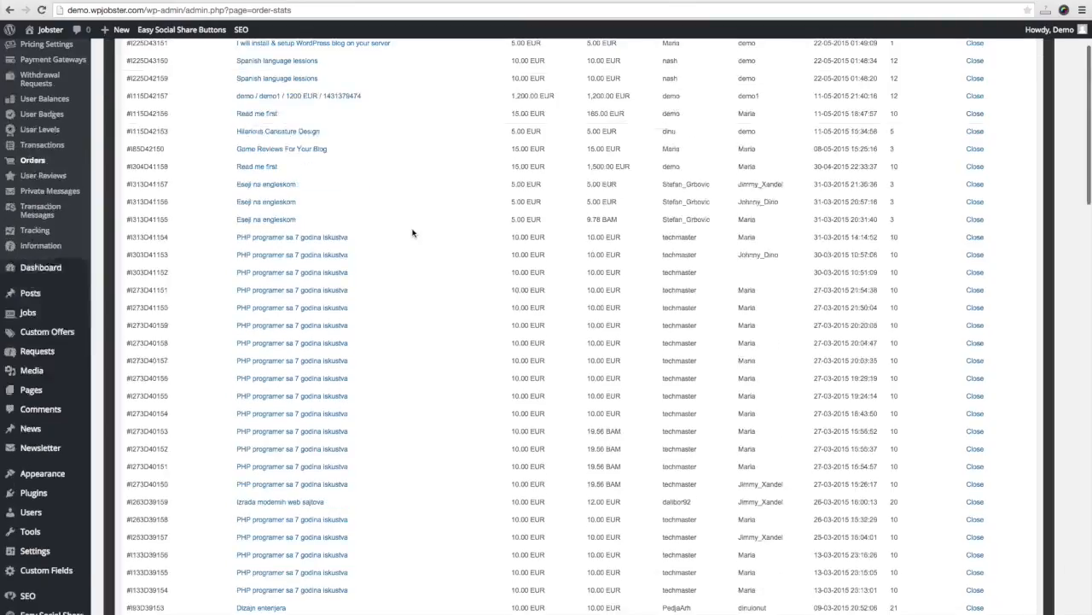
{"action": "scroll", "coordinate": [411, 232], "scroll_direction": "up", "scroll_amount": 6}
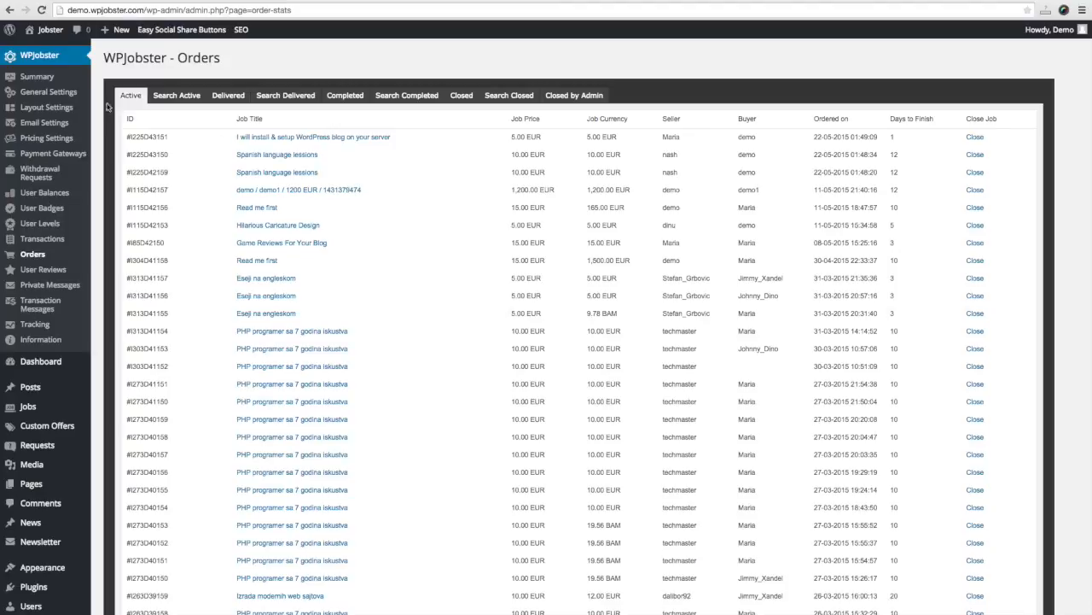
{"action": "left_click", "coordinate": [239, 102]}
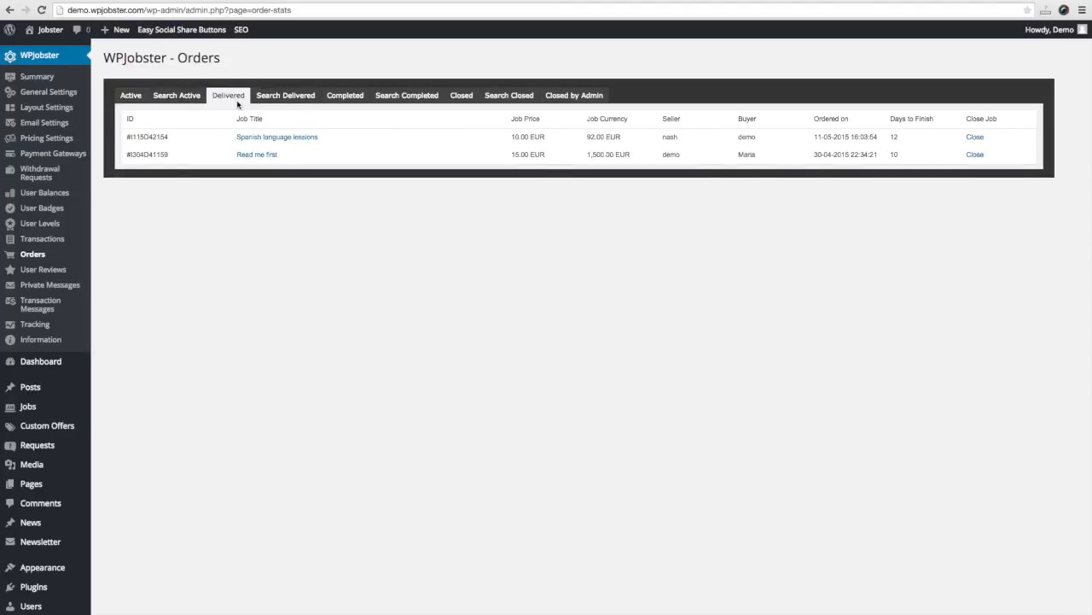
{"action": "left_click", "coordinate": [293, 103]}
{"action": "left_click", "coordinate": [346, 100]}
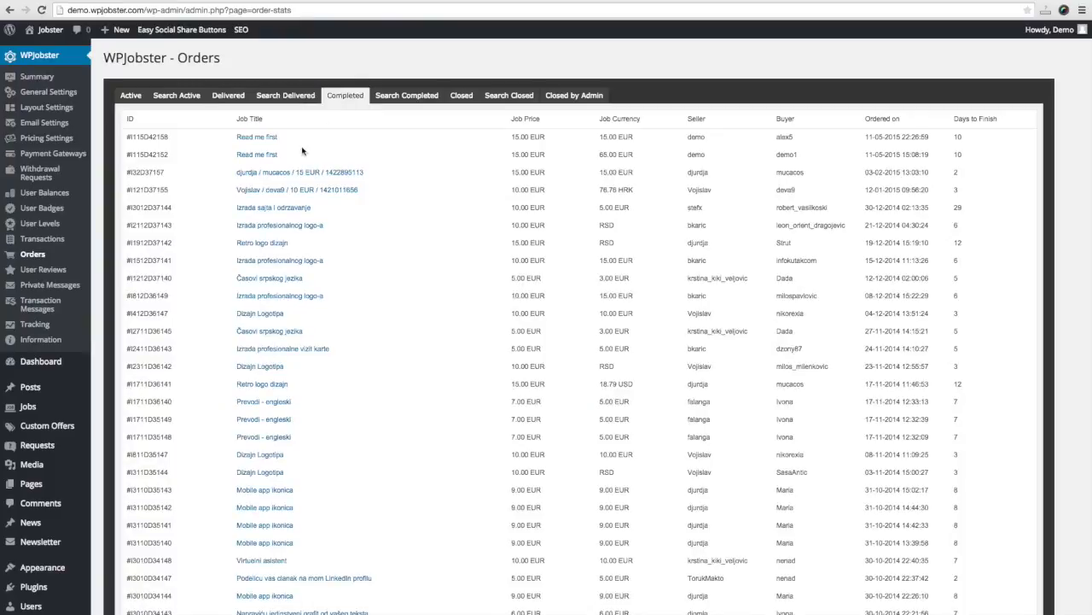
{"action": "left_click", "coordinate": [421, 101]}
{"action": "left_click", "coordinate": [461, 101]}
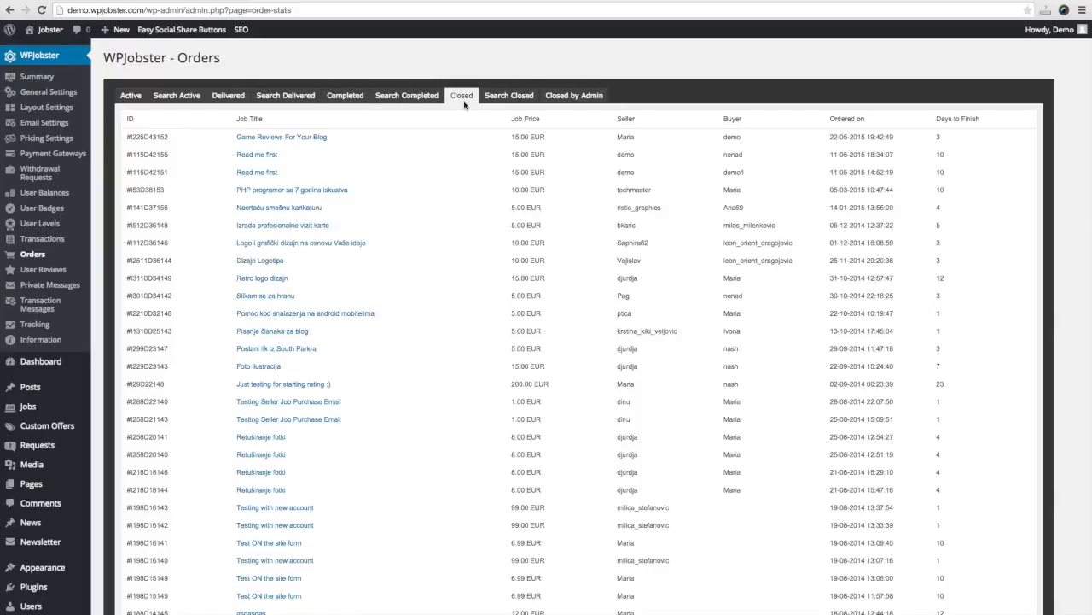
{"action": "left_click", "coordinate": [516, 101]}
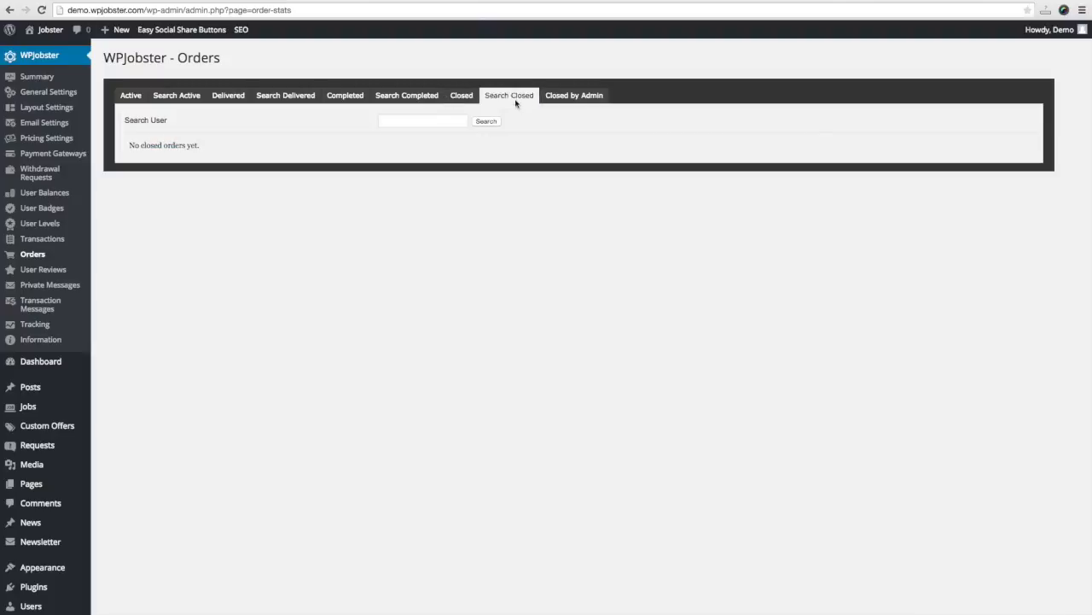
{"action": "left_click", "coordinate": [568, 101]}
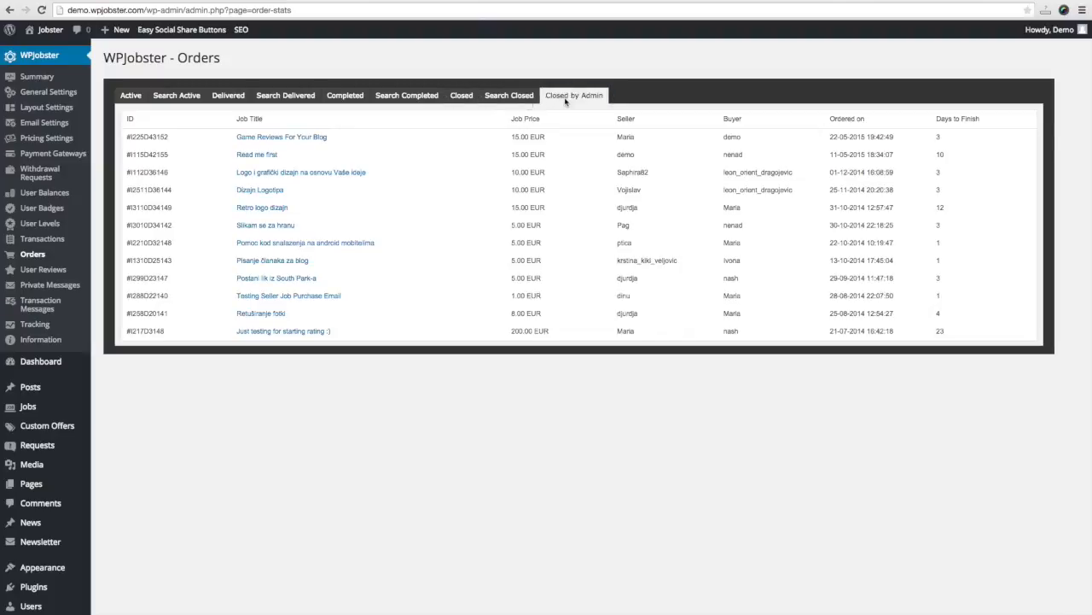
- Compare the Closed orders with those Closed by Admin, and return to the Active orders
{"action": "left_click", "coordinate": [465, 100]}
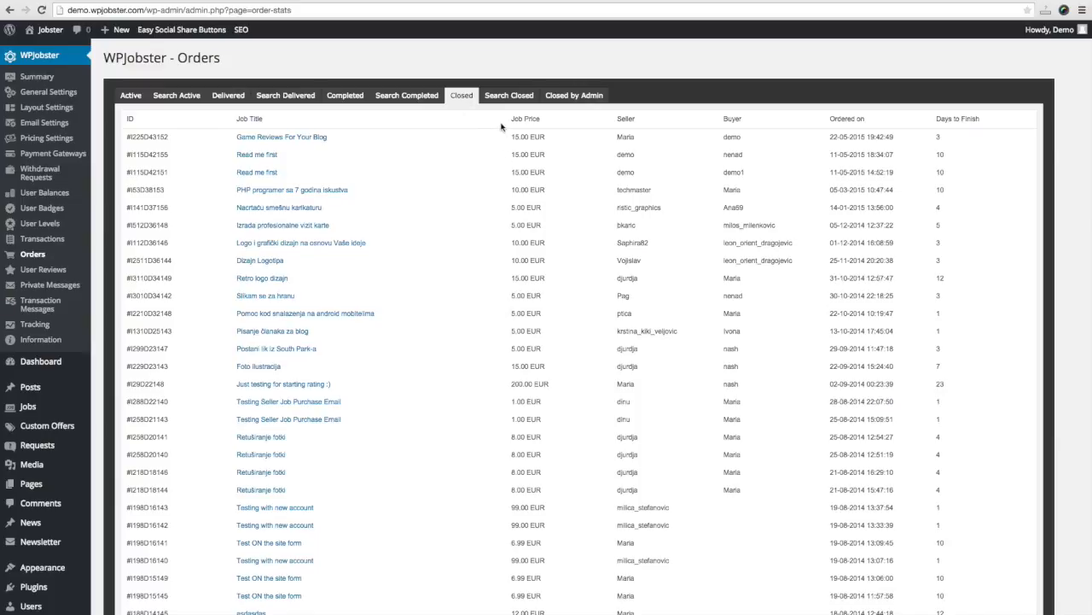
{"action": "left_click", "coordinate": [593, 95]}
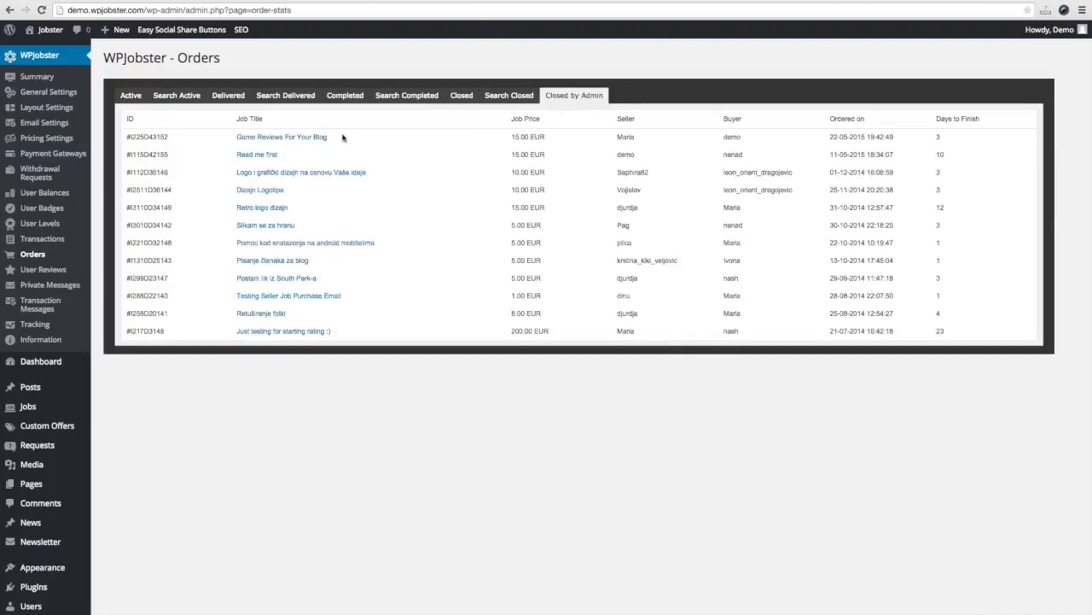
{"action": "left_click", "coordinate": [130, 98]}
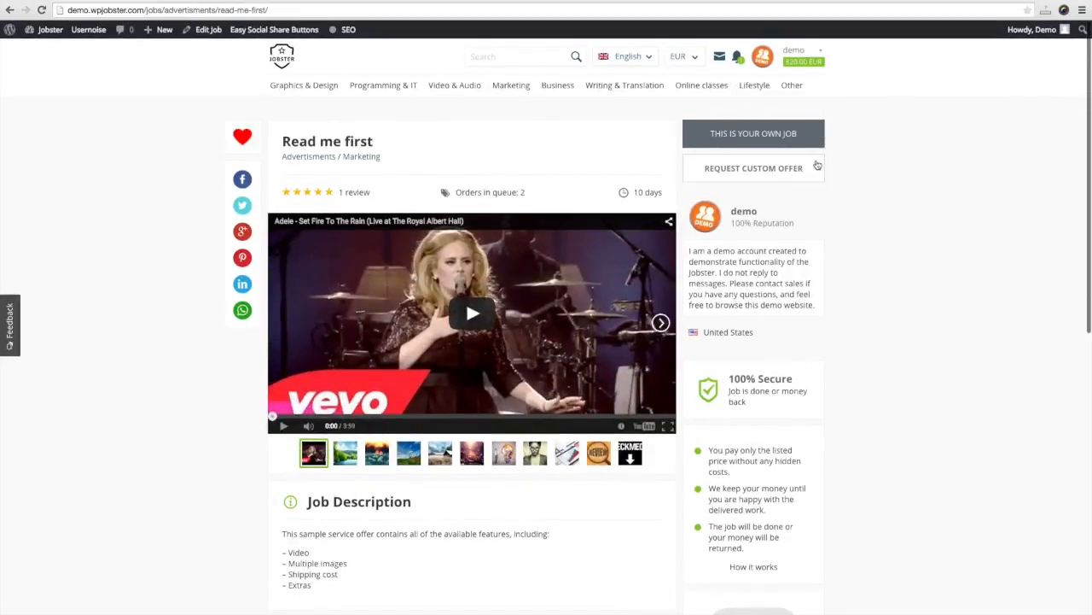
- On the Jobster site, buy the "Spanish language lessions" job for 10.00 EUR without any extras
{"action": "left_click", "coordinate": [288, 56]}
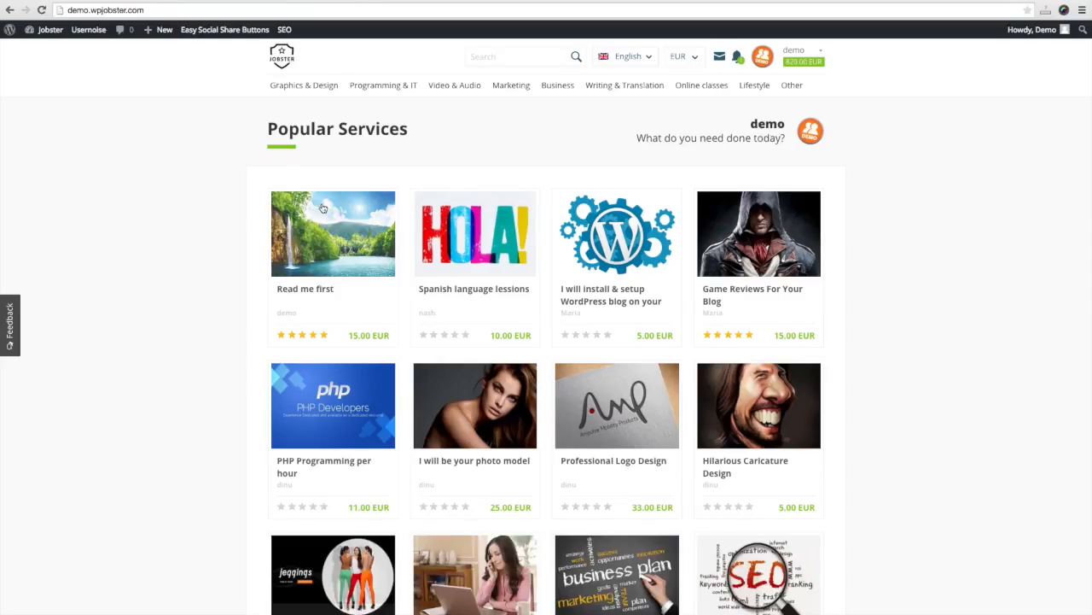
{"action": "left_click", "coordinate": [458, 294]}
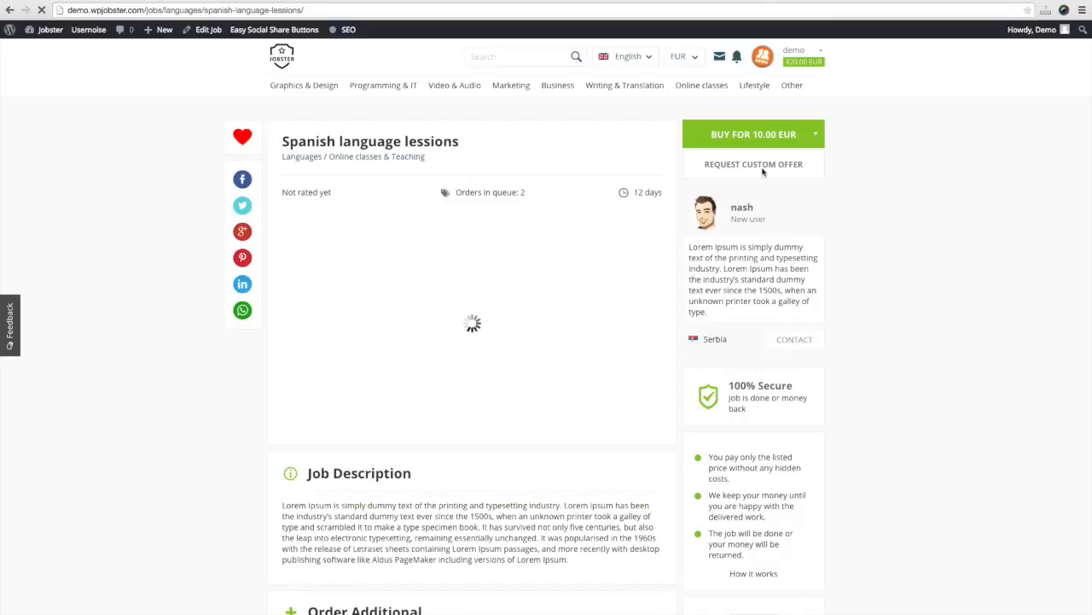
{"action": "mouse_move", "coordinate": [759, 137]}
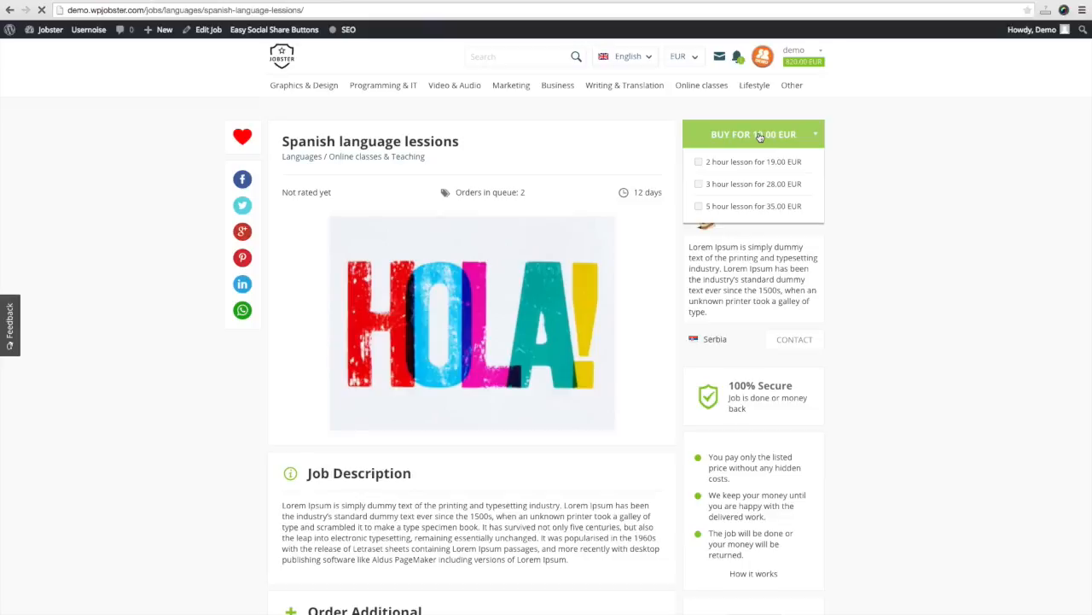
{"action": "left_click", "coordinate": [760, 137]}
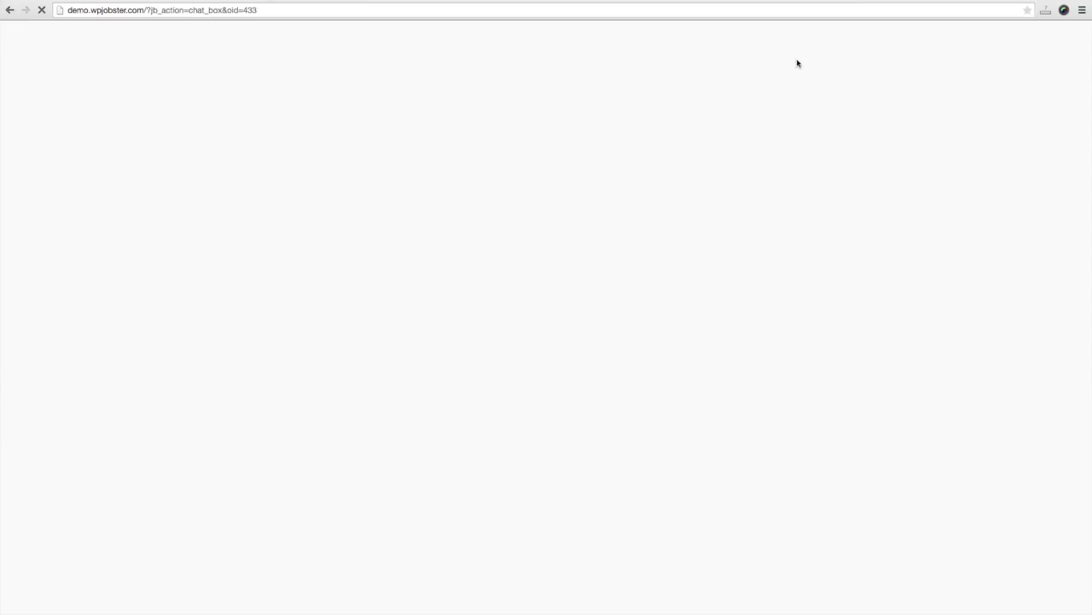
{"action": "mouse_move", "coordinate": [797, 60]}
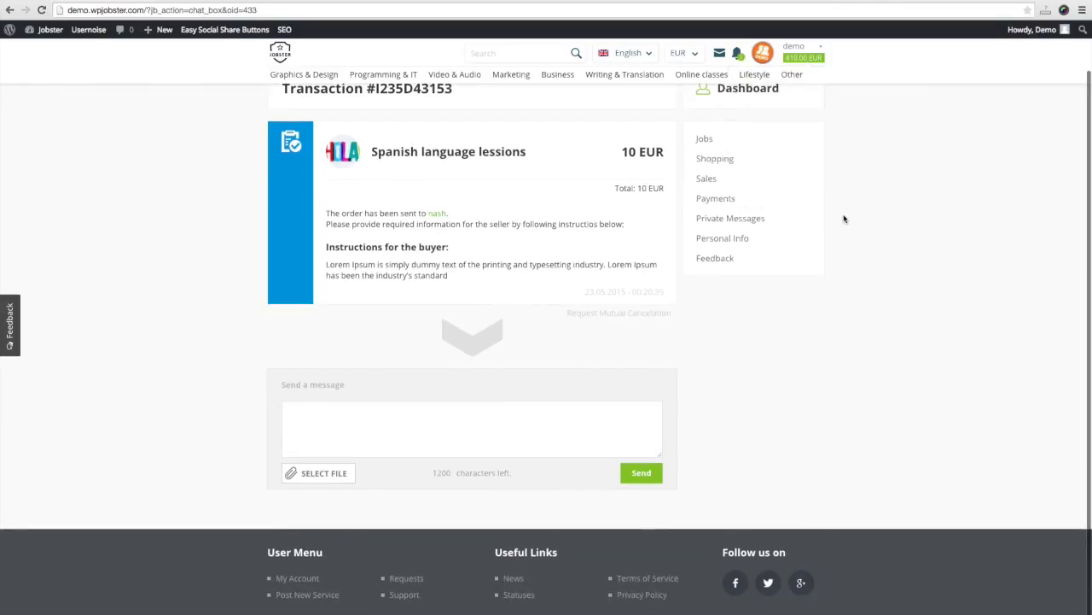
{"action": "scroll", "coordinate": [844, 219], "scroll_direction": "up", "scroll_amount": 1}
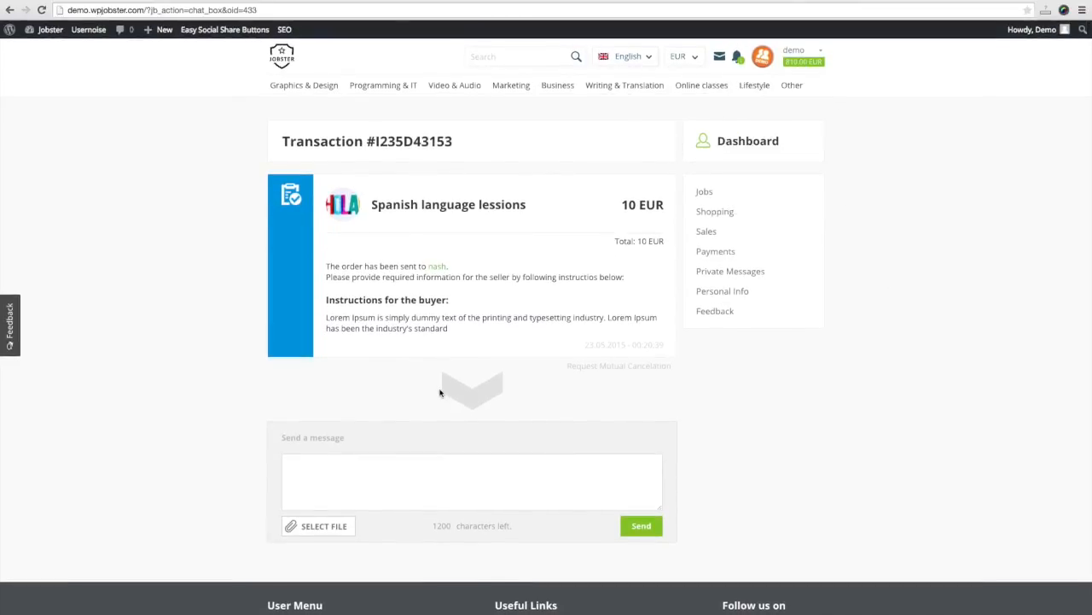
- Send the message "example" to the seller from the order's transaction page
{"action": "left_click", "coordinate": [369, 472]}
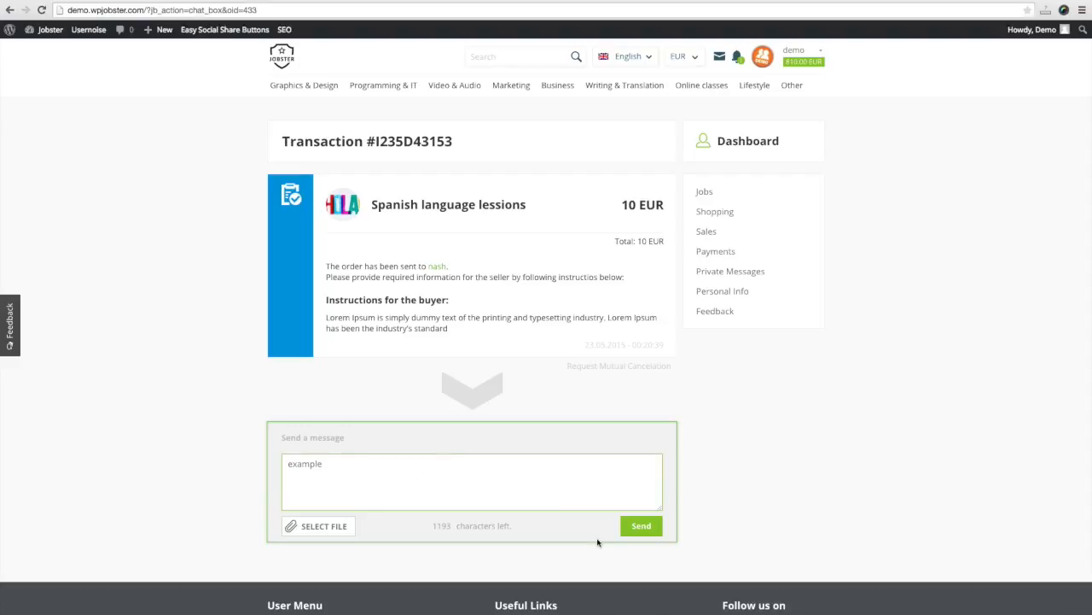
{"action": "left_click", "coordinate": [646, 534]}
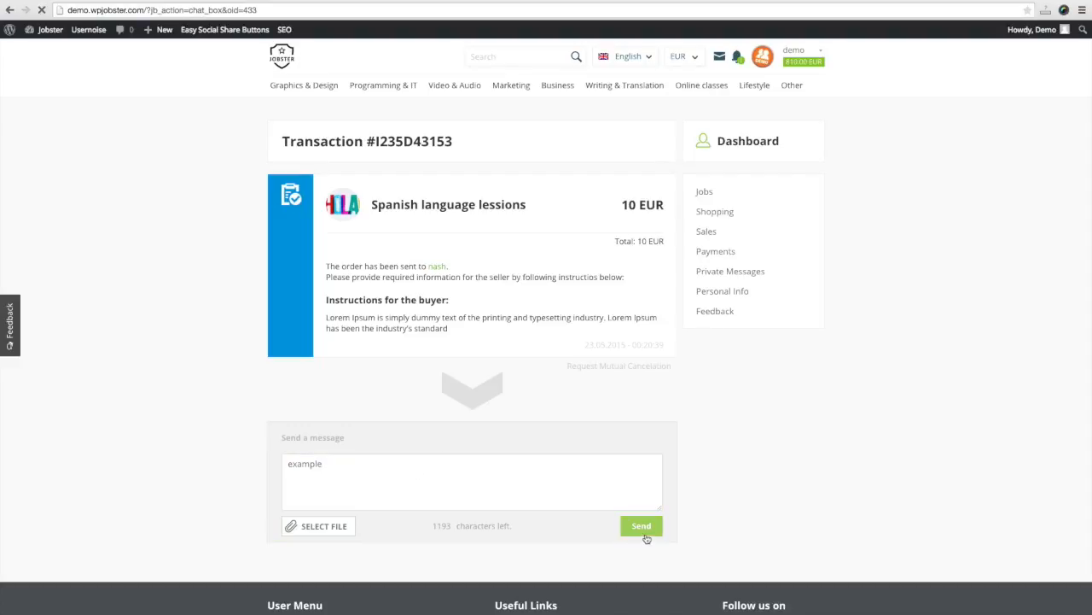
{"action": "scroll", "coordinate": [377, 348], "scroll_direction": "down", "scroll_amount": 2}
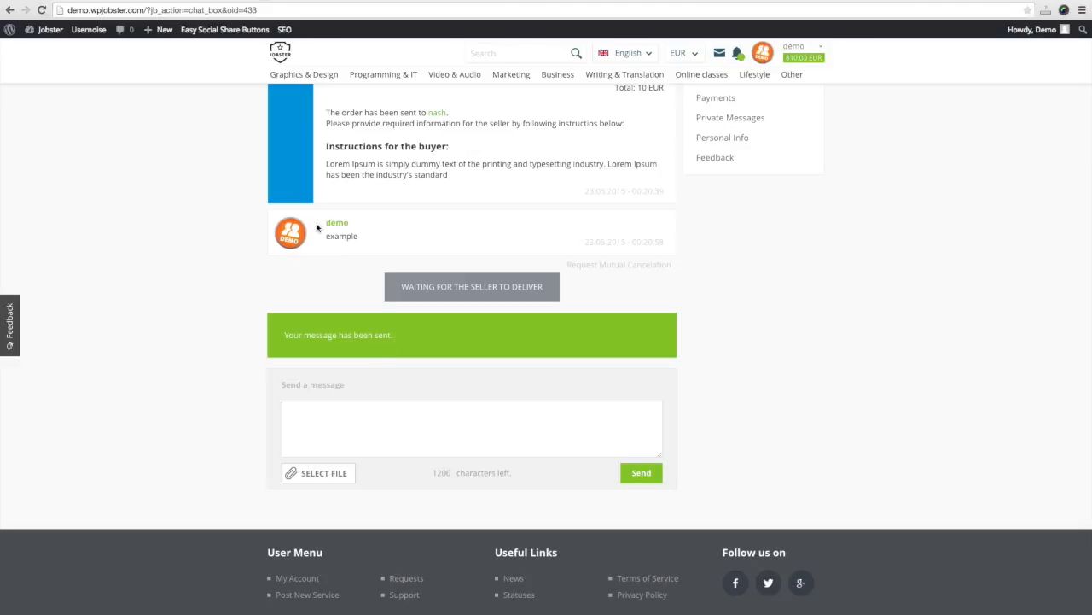
{"action": "scroll", "coordinate": [209, 182], "scroll_direction": "up", "scroll_amount": 1}
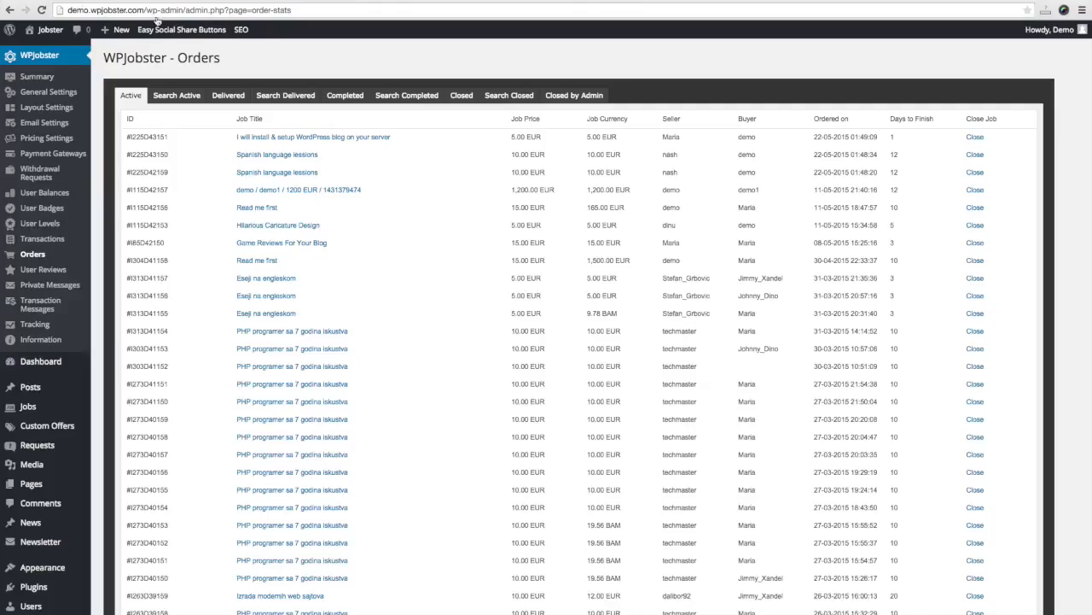
- Close the newest "Spanish language lessions" order in the reloaded active Orders list and refresh its transaction page on the site
{"action": "mouse_move", "coordinate": [157, 26]}
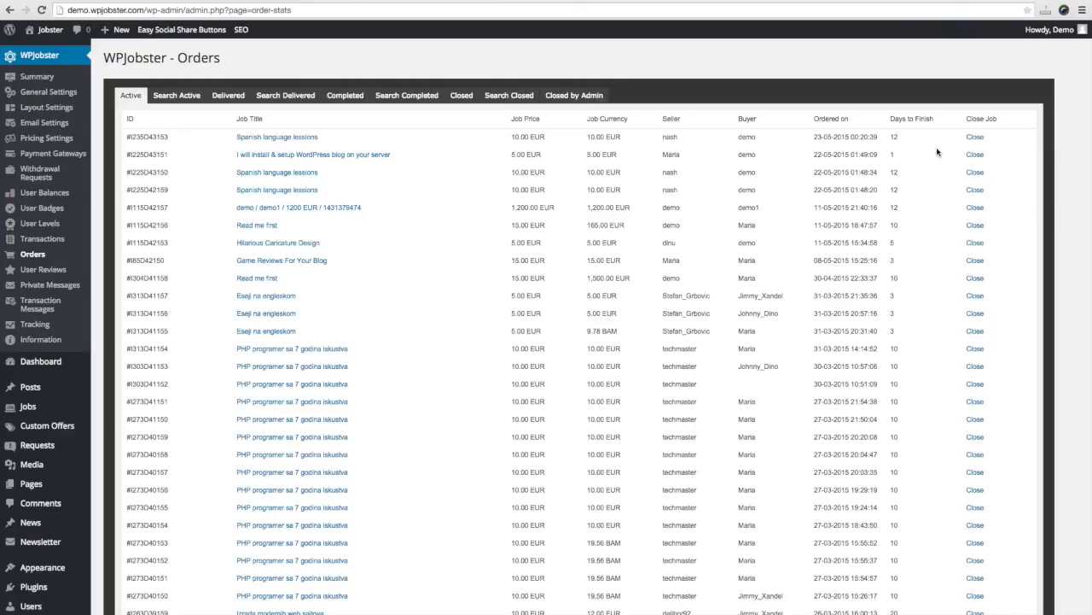
{"action": "left_click", "coordinate": [974, 137]}
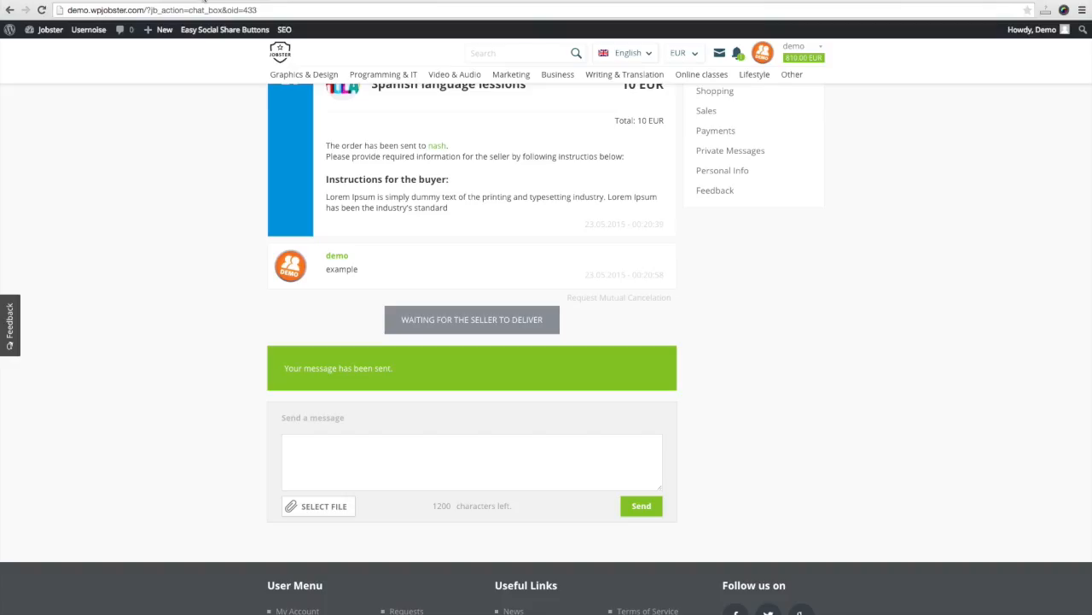
{"action": "key", "text": "super+r"}
{"action": "left_click", "coordinate": [645, 97]}
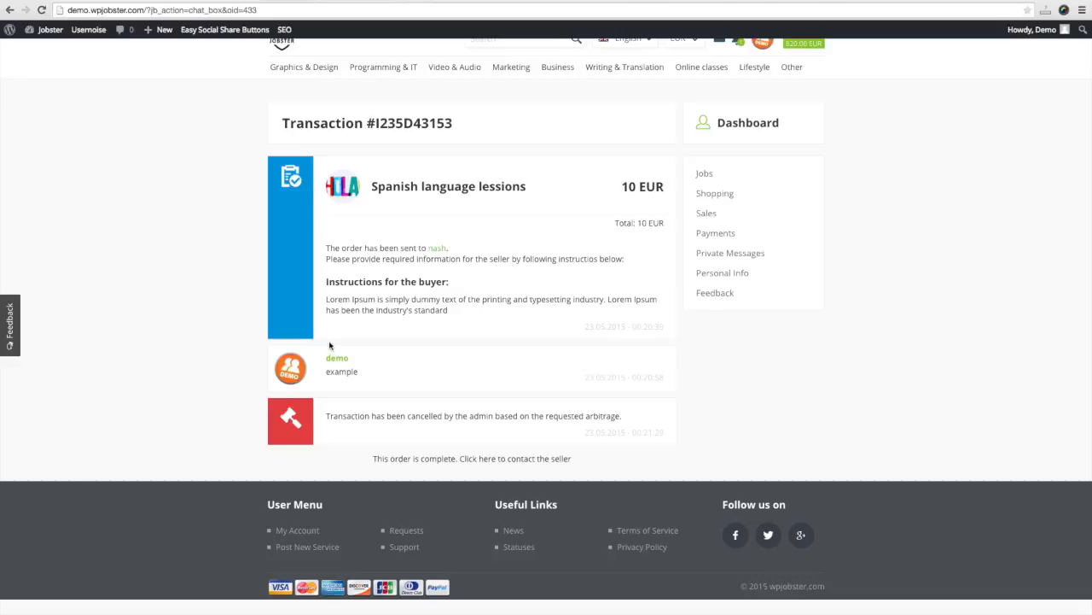
- Return to WordPress admin and view the published jobs and the draft jobs in the Jobs list
{"action": "left_click", "coordinate": [98, 3]}
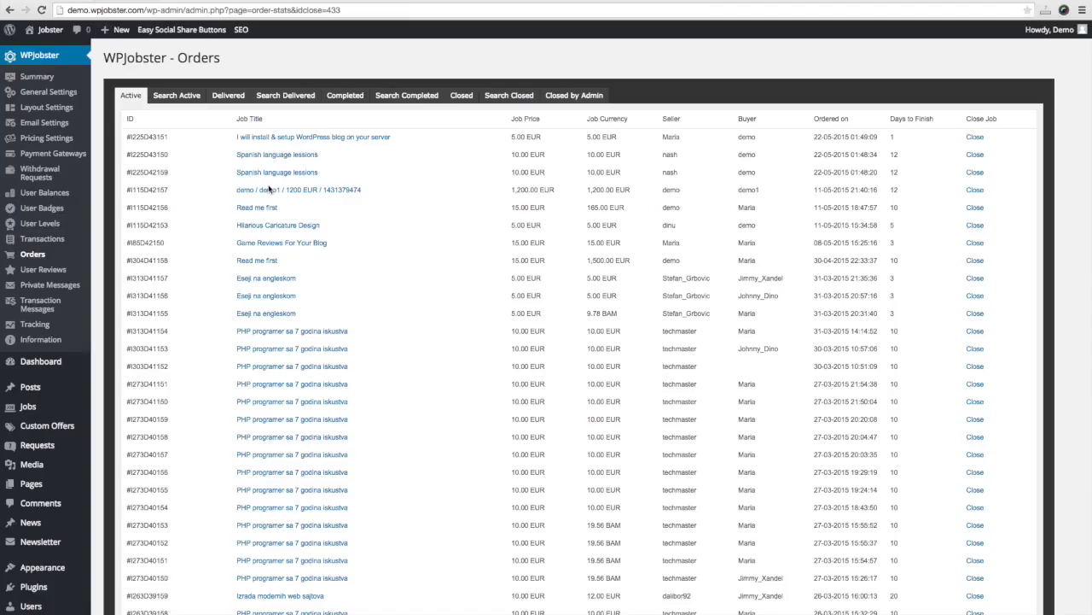
{"action": "left_click", "coordinate": [31, 272]}
{"action": "left_click", "coordinate": [175, 86]}
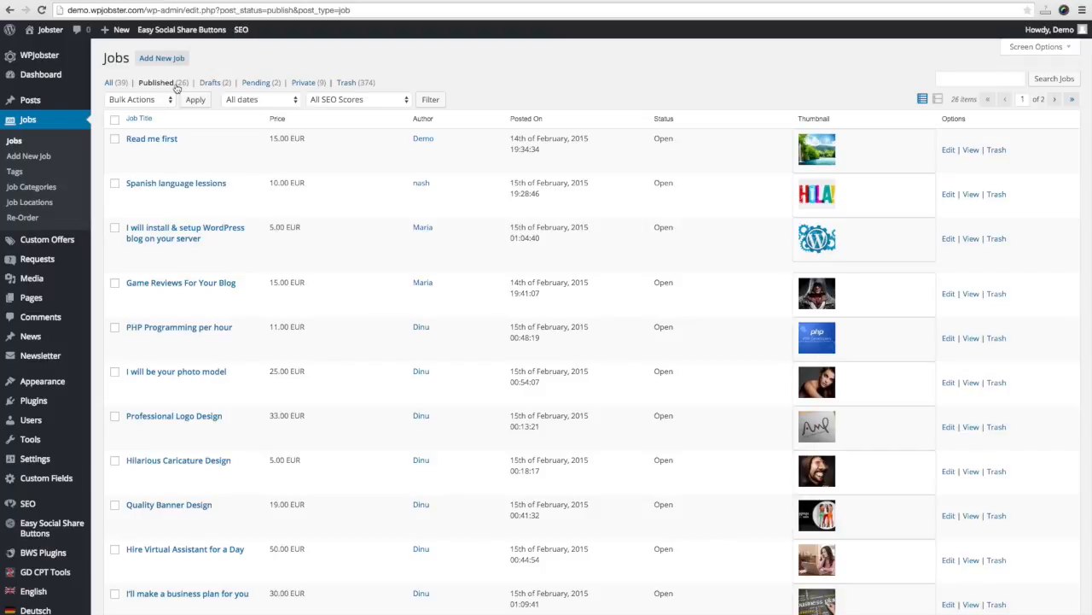
{"action": "left_click", "coordinate": [215, 84]}
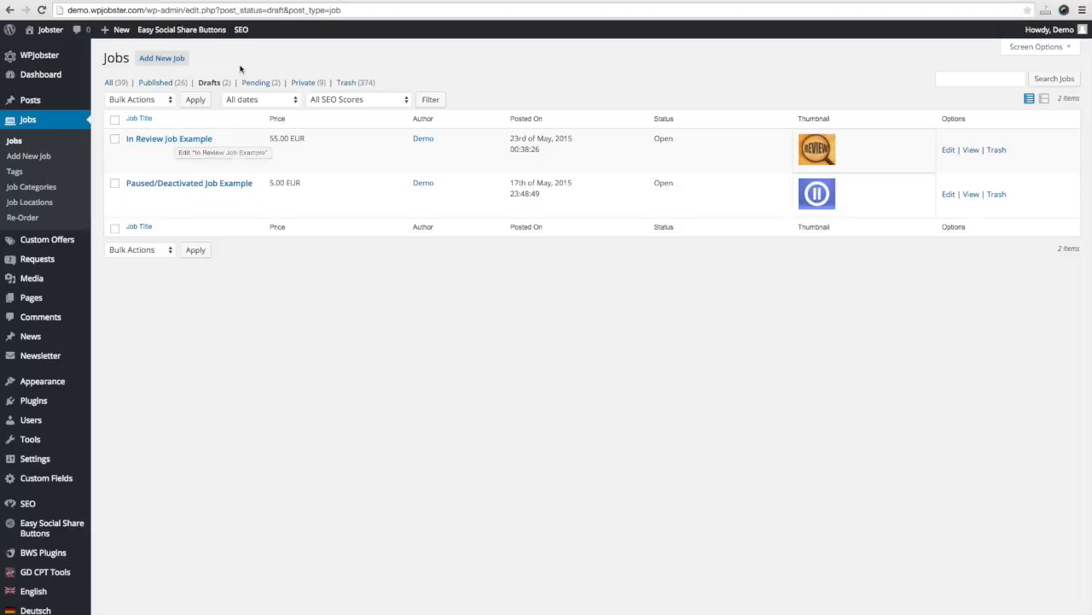
- Examine the demo account's My Jobs page on the site, comparing the published, pending, paused and rejected statuses
{"action": "left_click", "coordinate": [215, 1]}
{"action": "scroll", "coordinate": [375, 245], "scroll_direction": "down", "scroll_amount": 3}
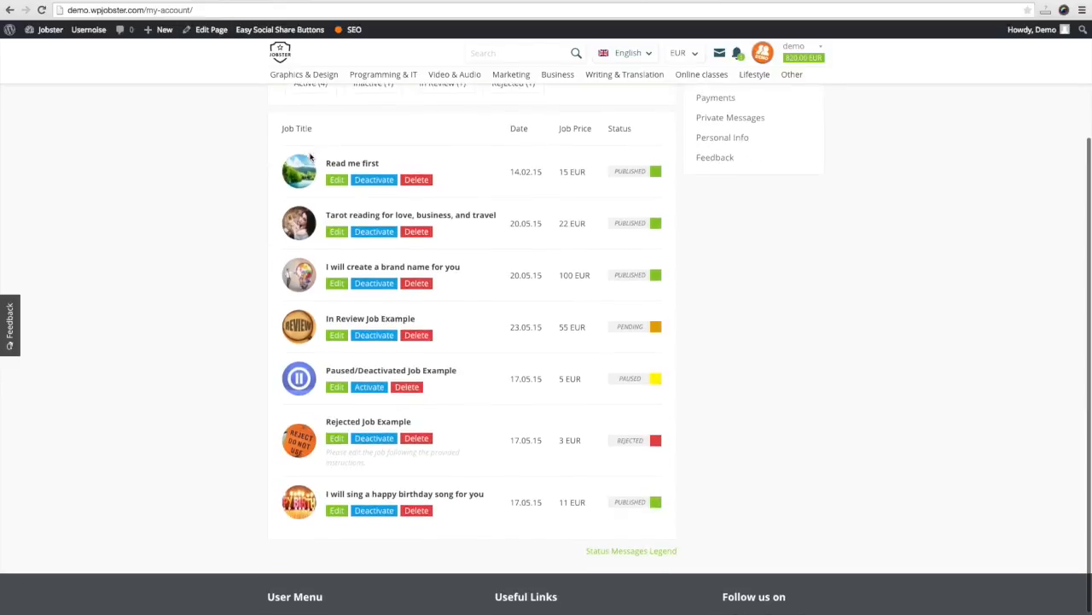
{"action": "scroll", "coordinate": [374, 245], "scroll_direction": "up", "scroll_amount": 3}
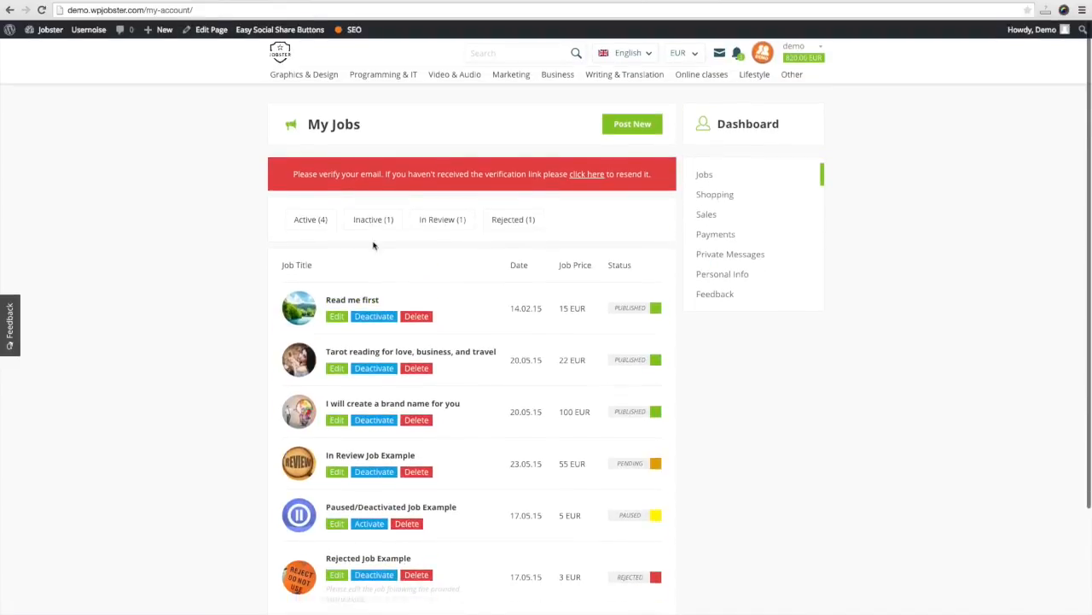
{"action": "scroll", "coordinate": [375, 245], "scroll_direction": "down", "scroll_amount": 3}
{"action": "scroll", "coordinate": [373, 245], "scroll_direction": "up", "scroll_amount": 3}
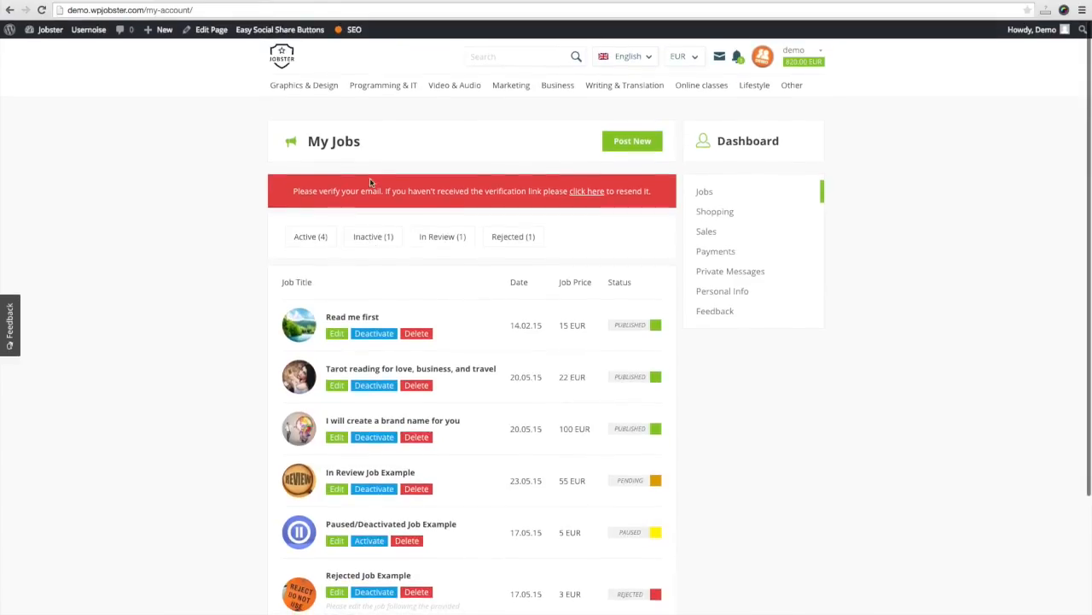
{"action": "scroll", "coordinate": [204, 344], "scroll_direction": "down", "scroll_amount": 1}
{"action": "scroll", "coordinate": [203, 344], "scroll_direction": "down", "scroll_amount": 2}
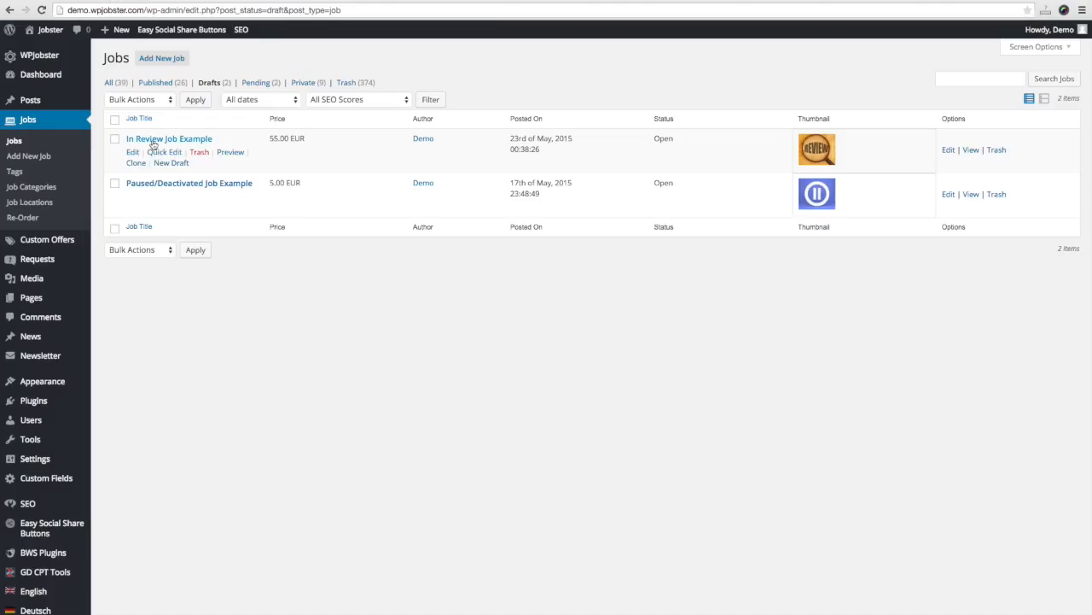
- Open the draft "In Review Job Example" for editing in WordPress admin and examine its job details, publishing options, images and additional services
{"action": "left_click", "coordinate": [169, 142]}
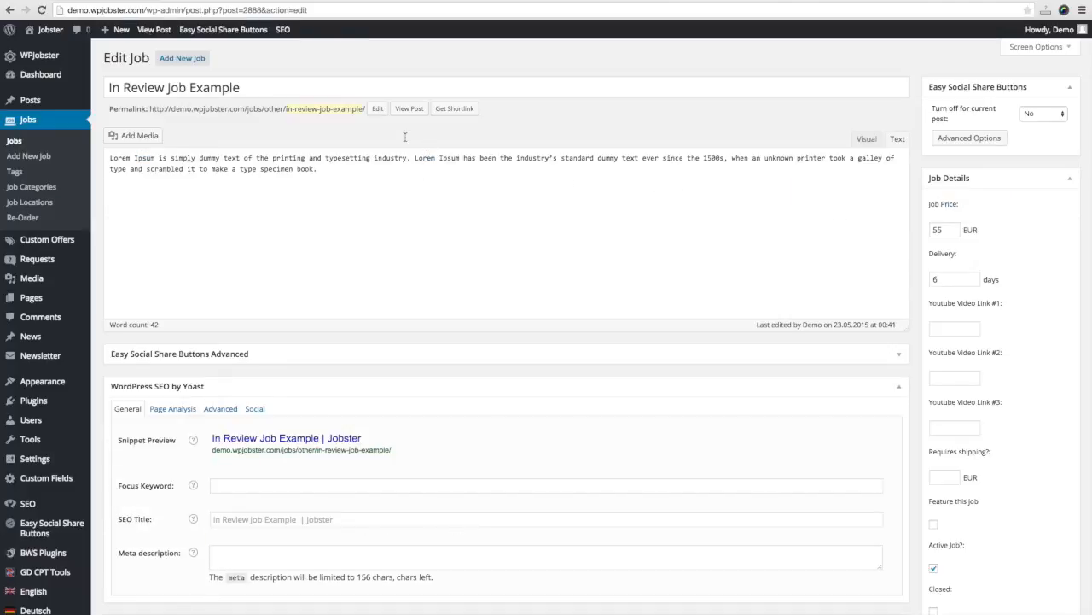
{"action": "scroll", "coordinate": [386, 187], "scroll_direction": "down", "scroll_amount": 5}
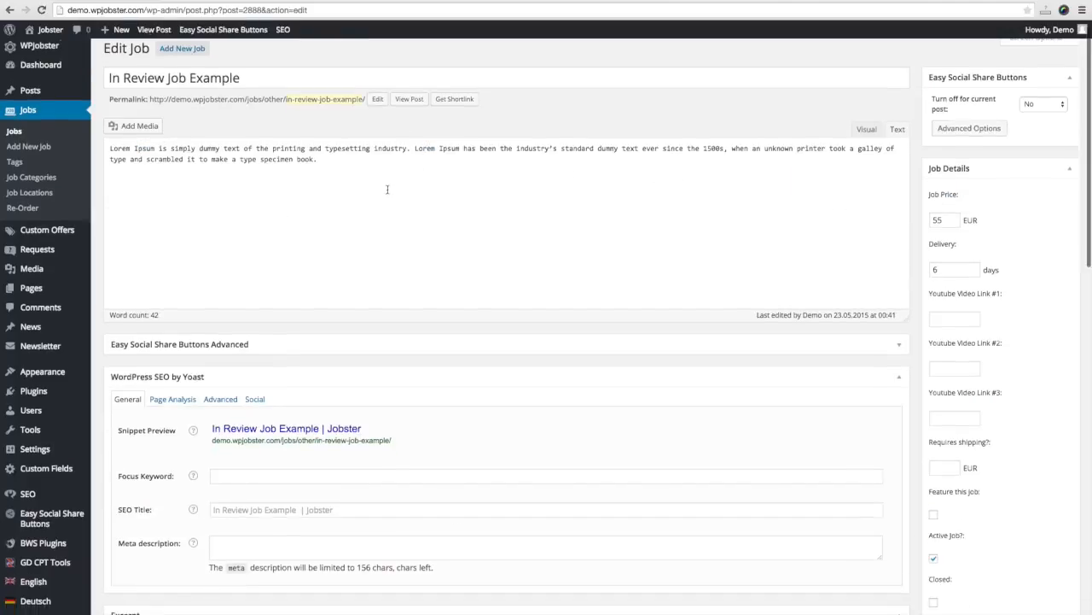
{"action": "scroll", "coordinate": [388, 189], "scroll_direction": "up", "scroll_amount": 1}
{"action": "scroll", "coordinate": [386, 188], "scroll_direction": "up", "scroll_amount": 3}
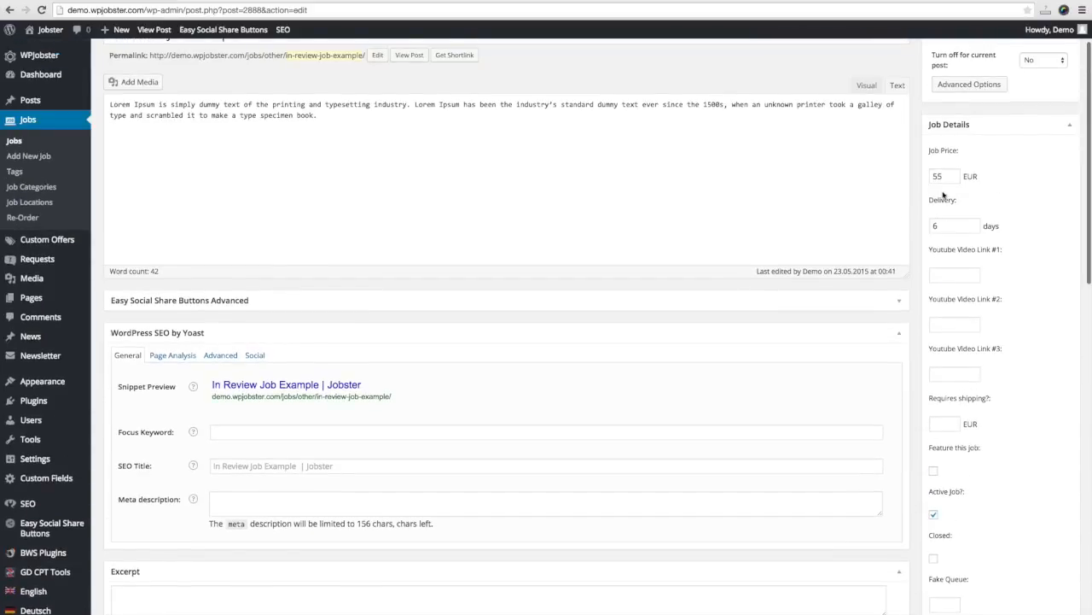
{"action": "scroll", "coordinate": [971, 237], "scroll_direction": "down", "scroll_amount": 4}
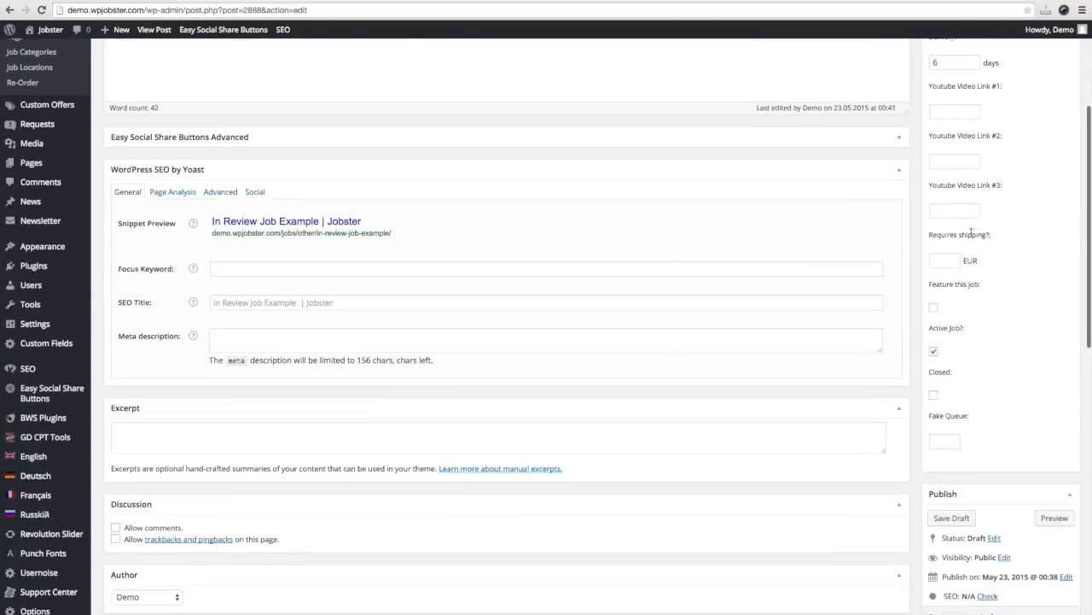
{"action": "scroll", "coordinate": [970, 237], "scroll_direction": "down", "scroll_amount": 6}
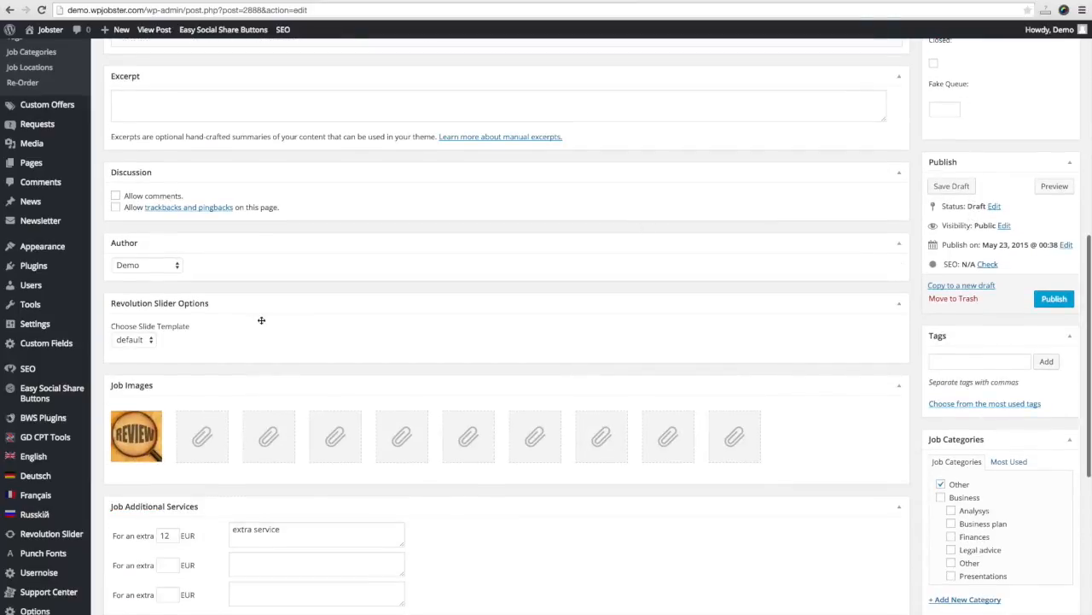
- Examine the draft job's images, additional services, seller instructions and rejection options, switching the Rejected Name option on and off again
{"action": "mouse_move", "coordinate": [147, 422]}
{"action": "left_mouse_down"}
{"action": "mouse_move", "coordinate": [209, 432]}
{"action": "mouse_move", "coordinate": [137, 431]}
{"action": "left_mouse_up"}
{"action": "scroll", "coordinate": [216, 401], "scroll_direction": "down", "scroll_amount": 3}
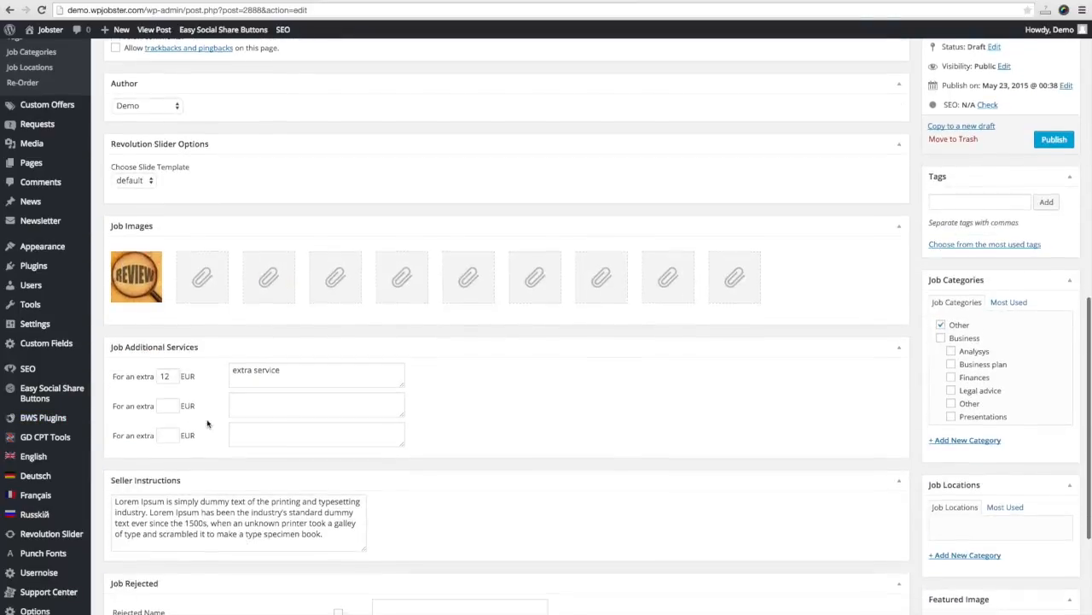
{"action": "scroll", "coordinate": [217, 432], "scroll_direction": "down", "scroll_amount": 2}
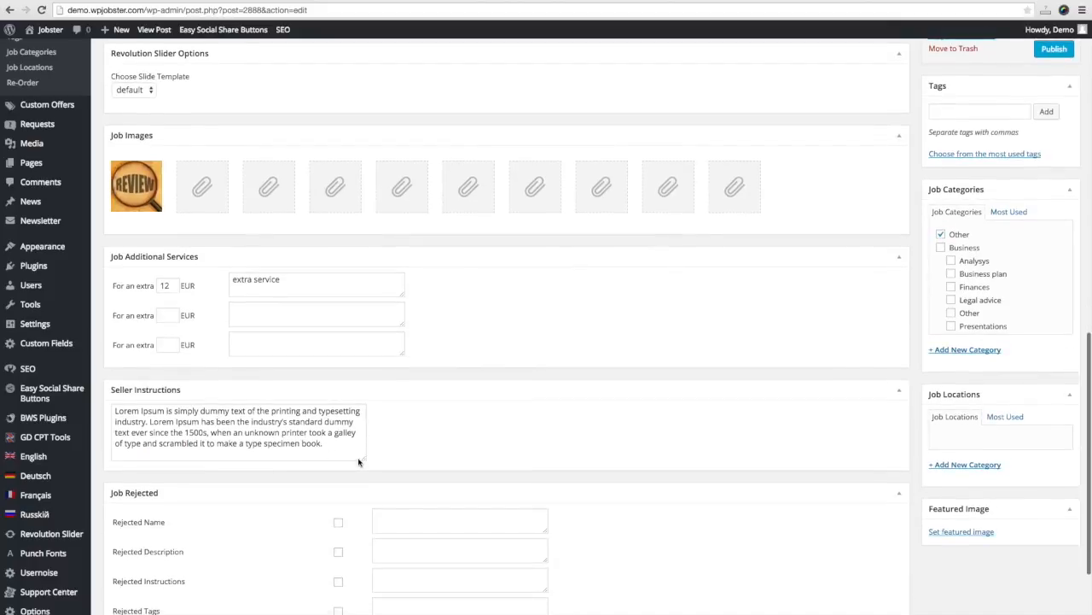
{"action": "scroll", "coordinate": [741, 361], "scroll_direction": "down", "scroll_amount": 4}
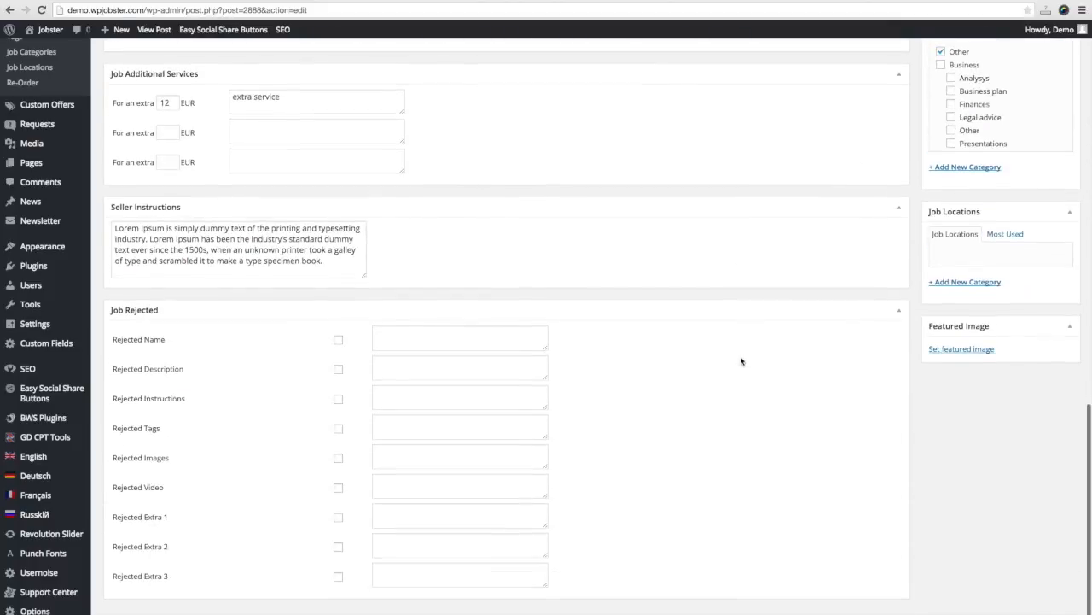
{"action": "left_click", "coordinate": [340, 341]}
{"action": "left_click", "coordinate": [434, 341]}
{"action": "left_click", "coordinate": [339, 339]}
- Publish the "In Review Job Example" job and reload the demo account's My Jobs page on the site
{"action": "scroll", "coordinate": [590, 281], "scroll_direction": "up", "scroll_amount": 10}
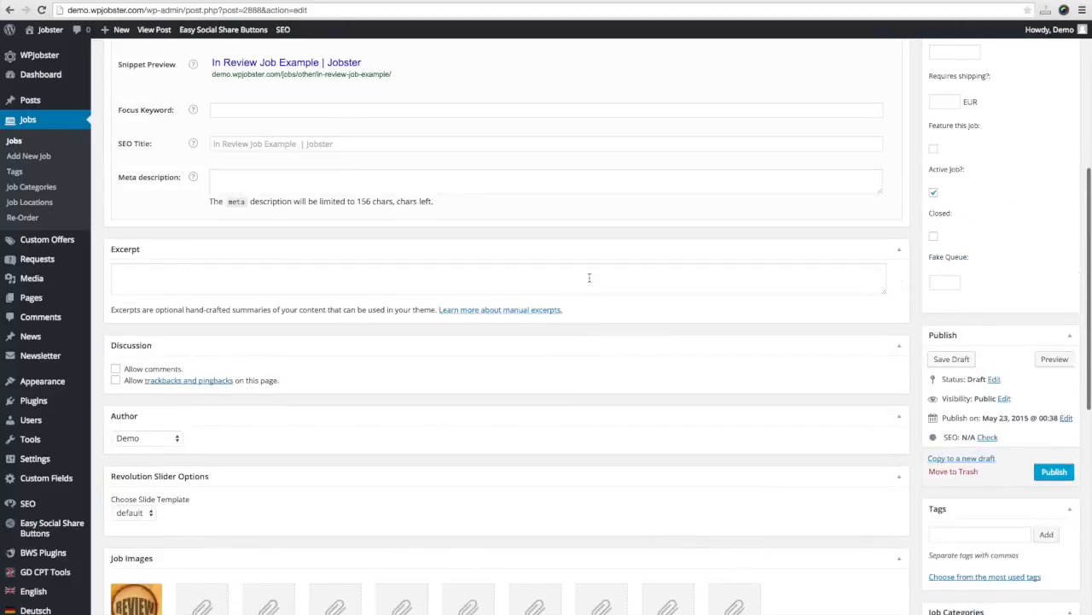
{"action": "scroll", "coordinate": [589, 277], "scroll_direction": "down", "scroll_amount": 5}
{"action": "left_click", "coordinate": [1053, 112]}
{"action": "left_click", "coordinate": [208, 1]}
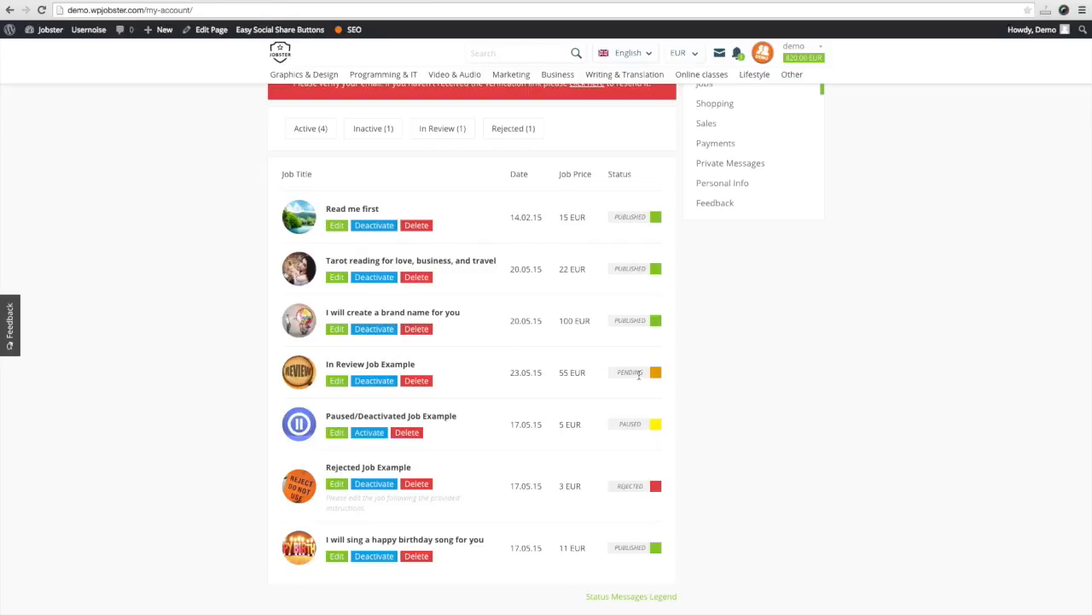
{"action": "key", "text": "super+r"}
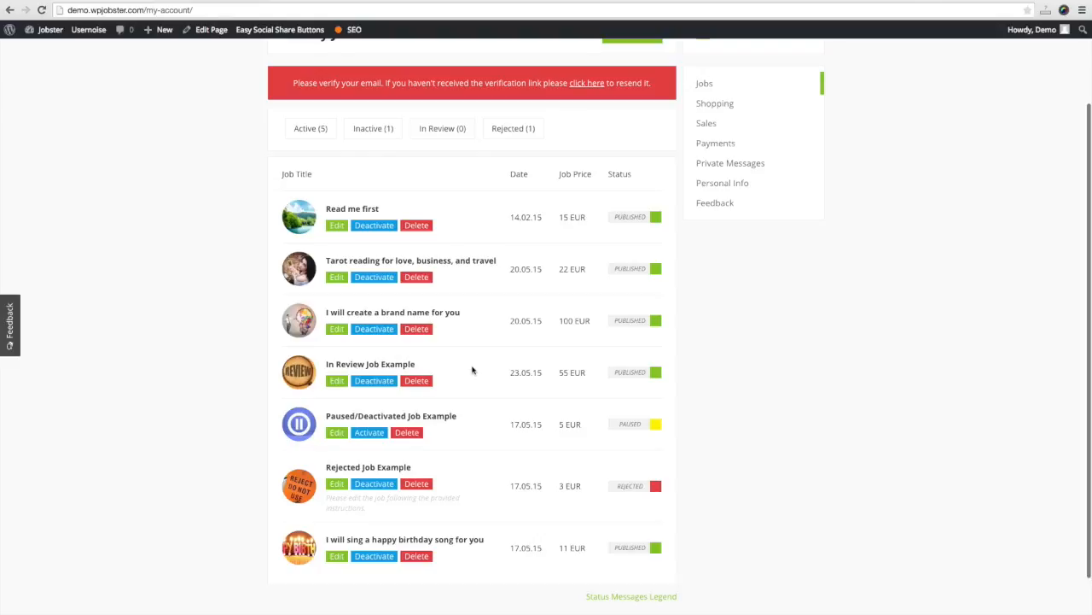
- Open "In Review Job Example" for editing from My Jobs on the site and save it again unchanged
{"action": "left_click", "coordinate": [337, 381]}
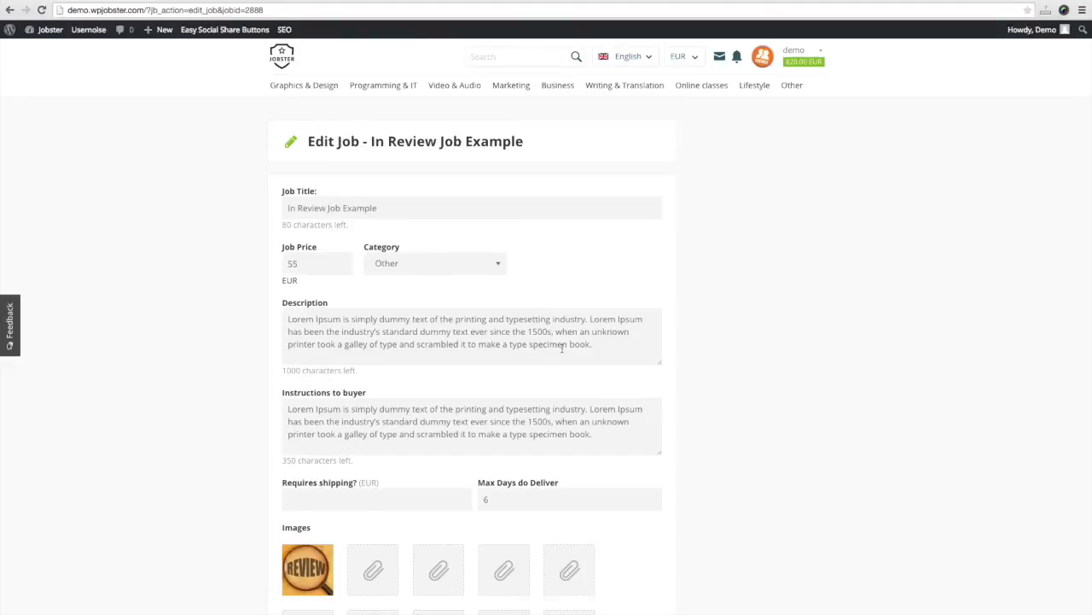
{"action": "scroll", "coordinate": [562, 347], "scroll_direction": "down", "scroll_amount": 5}
{"action": "mouse_move", "coordinate": [309, 168]}
{"action": "left_mouse_down"}
{"action": "mouse_move", "coordinate": [433, 179]}
{"action": "mouse_move", "coordinate": [277, 177]}
{"action": "mouse_move", "coordinate": [299, 177]}
{"action": "left_mouse_up"}
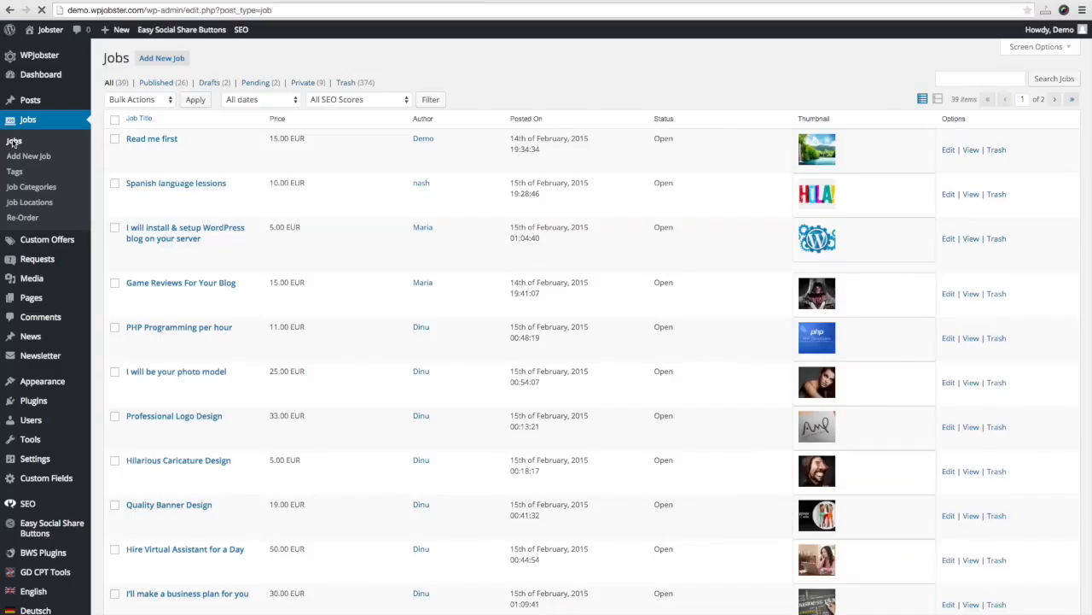
- View the draft and pending jobs in the WordPress admin Jobs list and compare them with the site's My Jobs page
{"action": "left_click", "coordinate": [214, 83]}
{"action": "scroll", "coordinate": [222, 85], "scroll_direction": "down", "scroll_amount": 1}
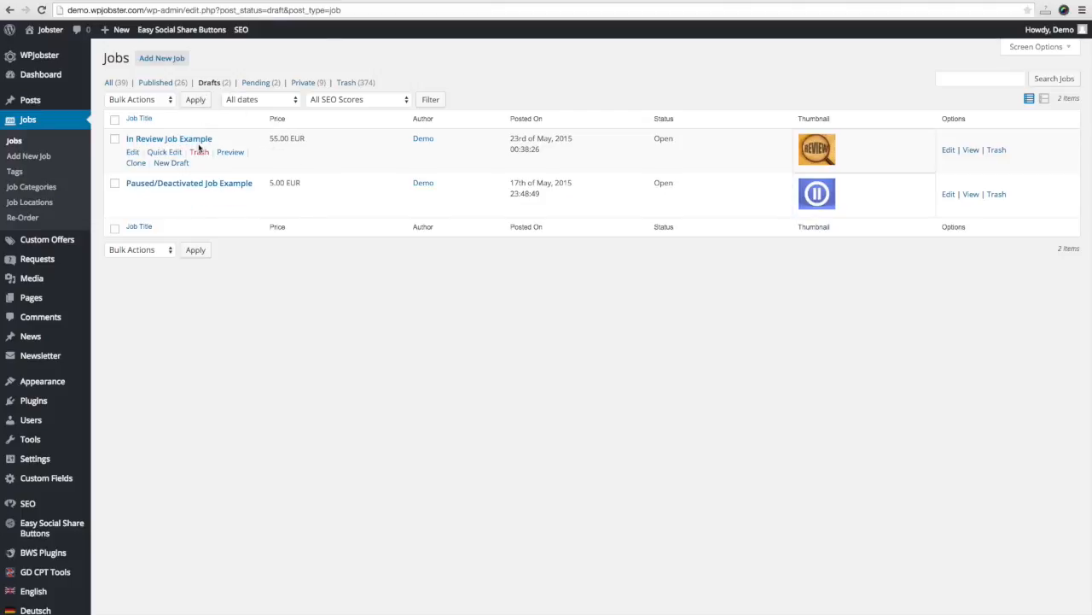
{"action": "left_click", "coordinate": [253, 83]}
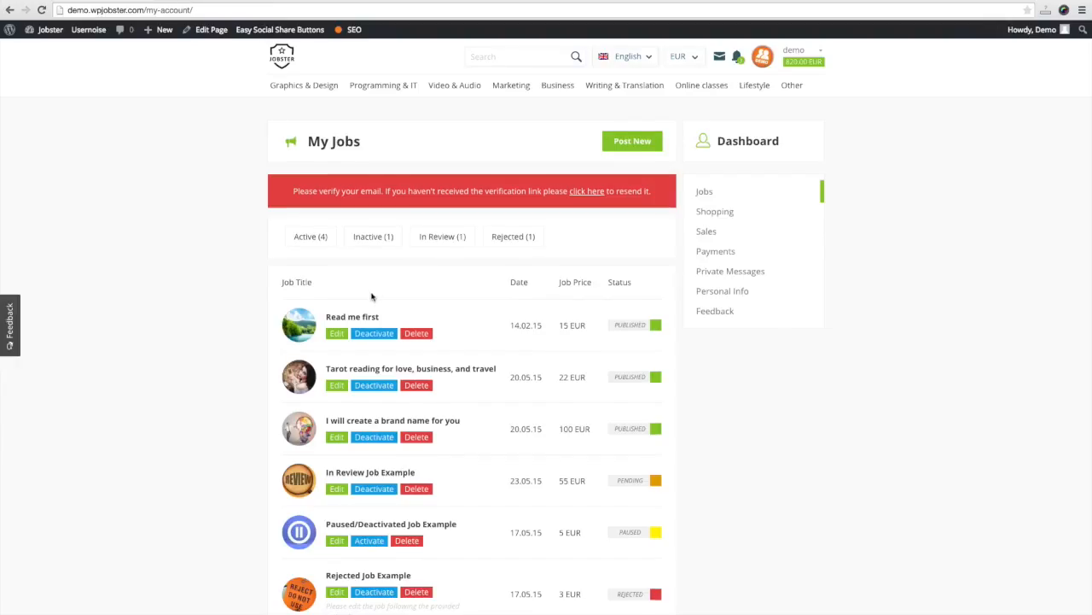
{"action": "scroll", "coordinate": [372, 296], "scroll_direction": "down", "scroll_amount": 5}
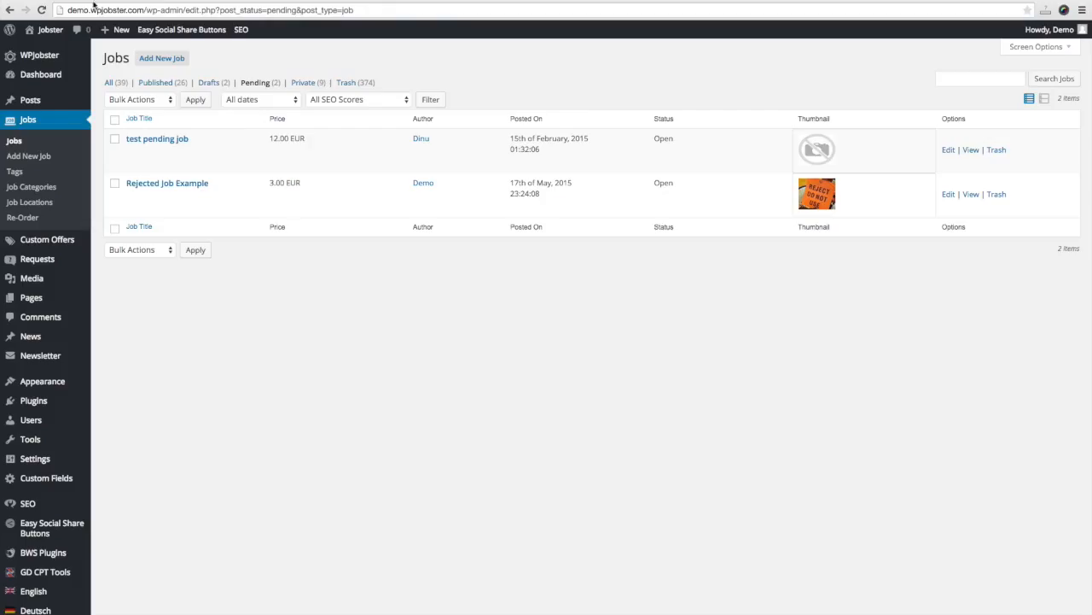
- Open the pending "Rejected Job Example" in WordPress admin, examine its rejection options and enlarge the Rejected Name comment box
{"action": "left_click", "coordinate": [167, 184]}
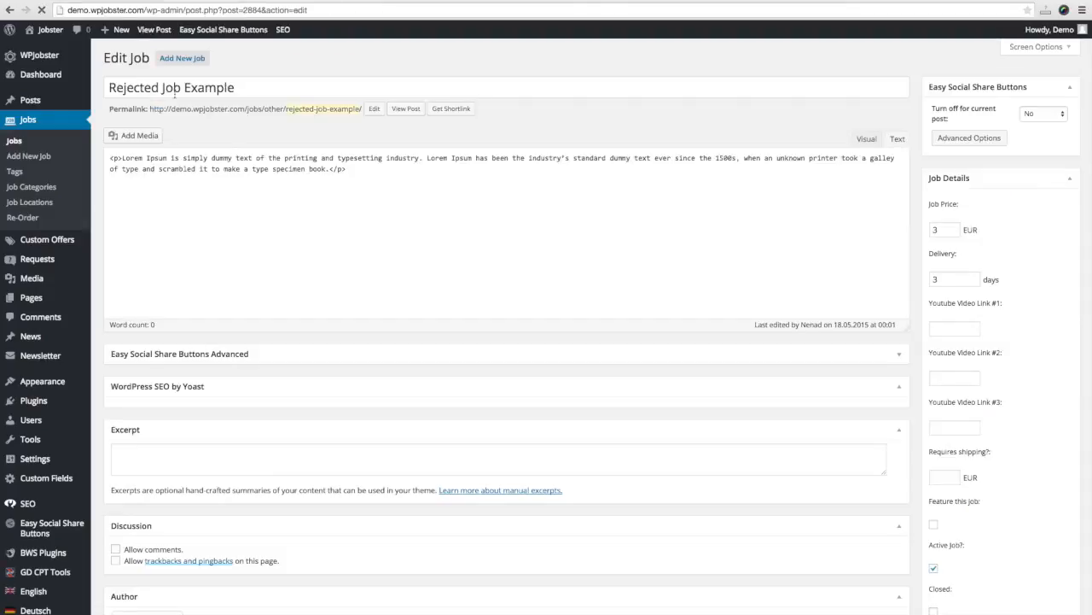
{"action": "scroll", "coordinate": [308, 179], "scroll_direction": "down", "scroll_amount": 8}
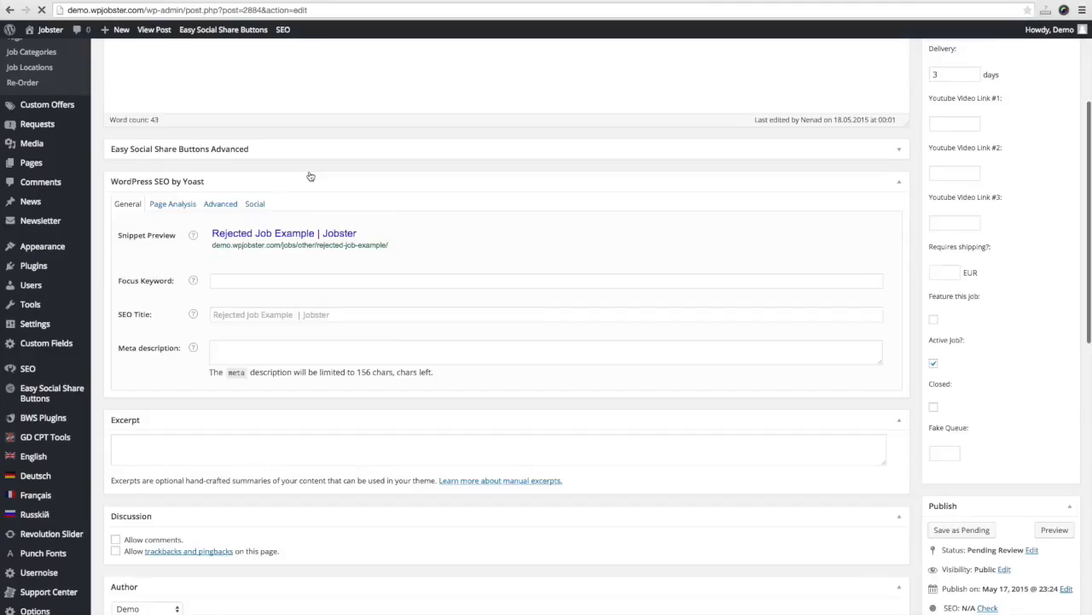
{"action": "scroll", "coordinate": [308, 171], "scroll_direction": "down", "scroll_amount": 5}
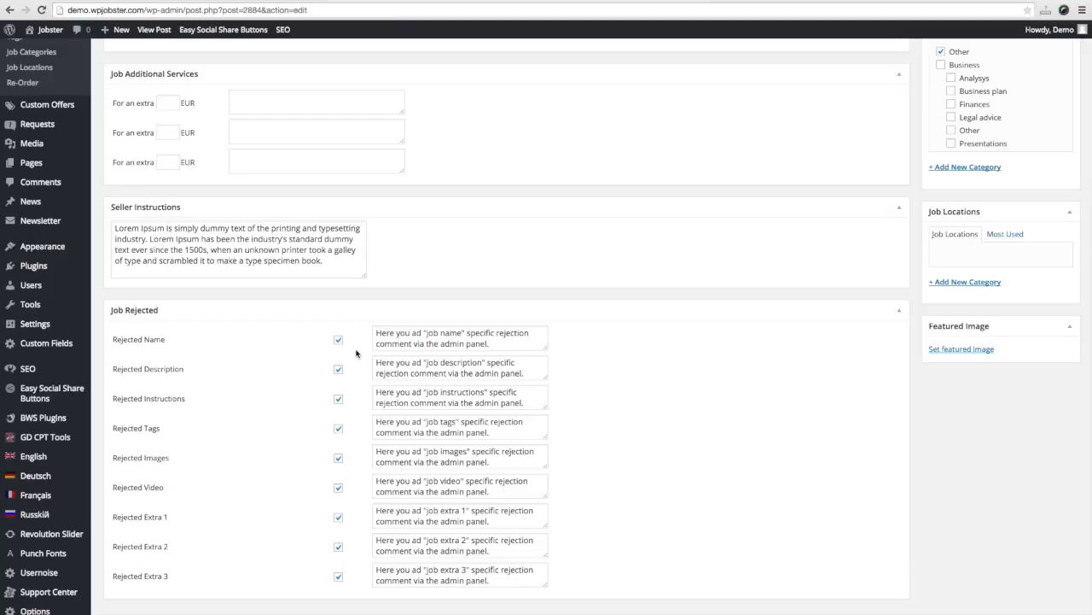
{"action": "left_click_drag", "start_coordinate": [546, 352], "coordinate": [548, 392]}
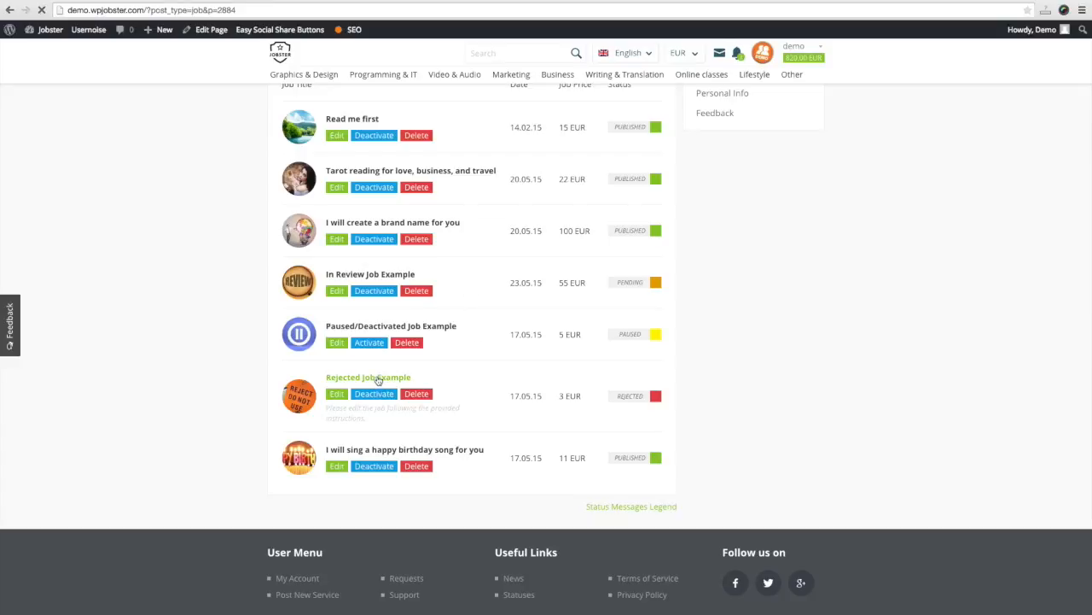
- Return to My Jobs on the site, open "Rejected Job Example" for editing and look through its highlighted fields
{"action": "left_click", "coordinate": [9, 9]}
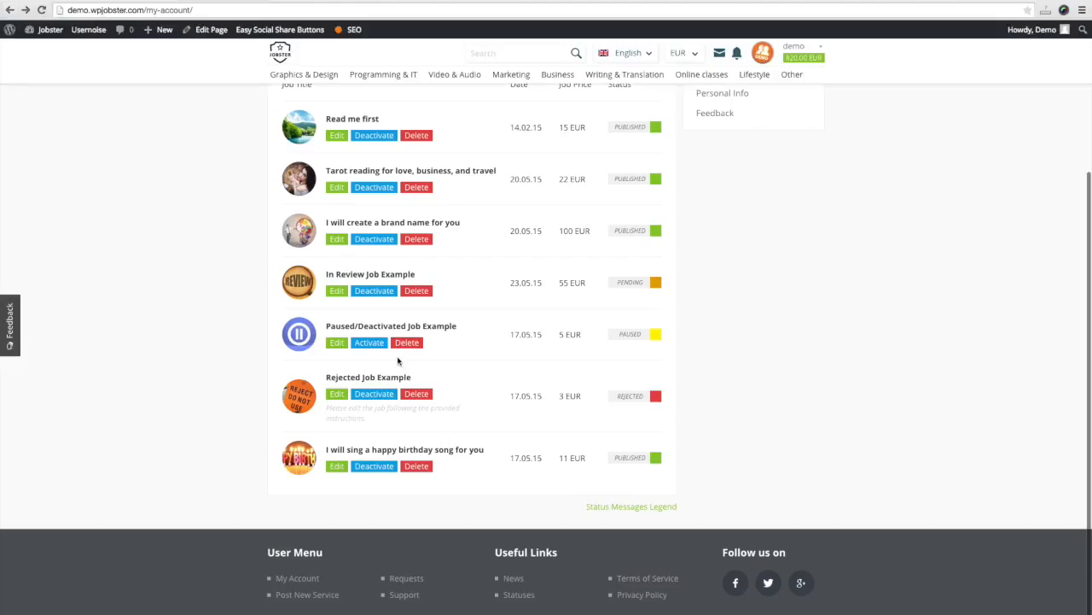
{"action": "left_click", "coordinate": [337, 397]}
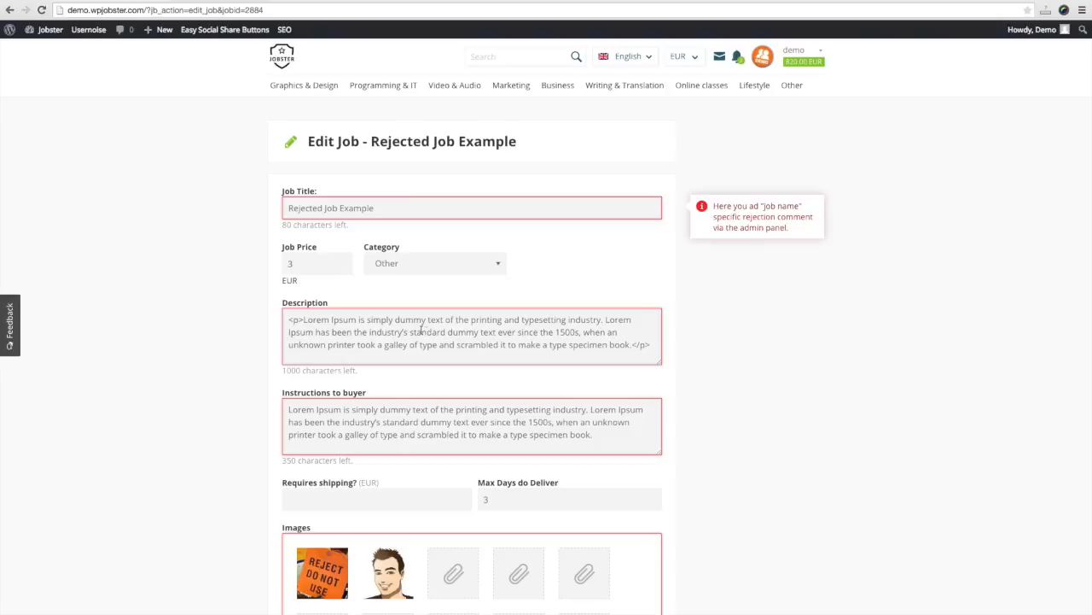
{"action": "scroll", "coordinate": [420, 329], "scroll_direction": "down", "scroll_amount": 5}
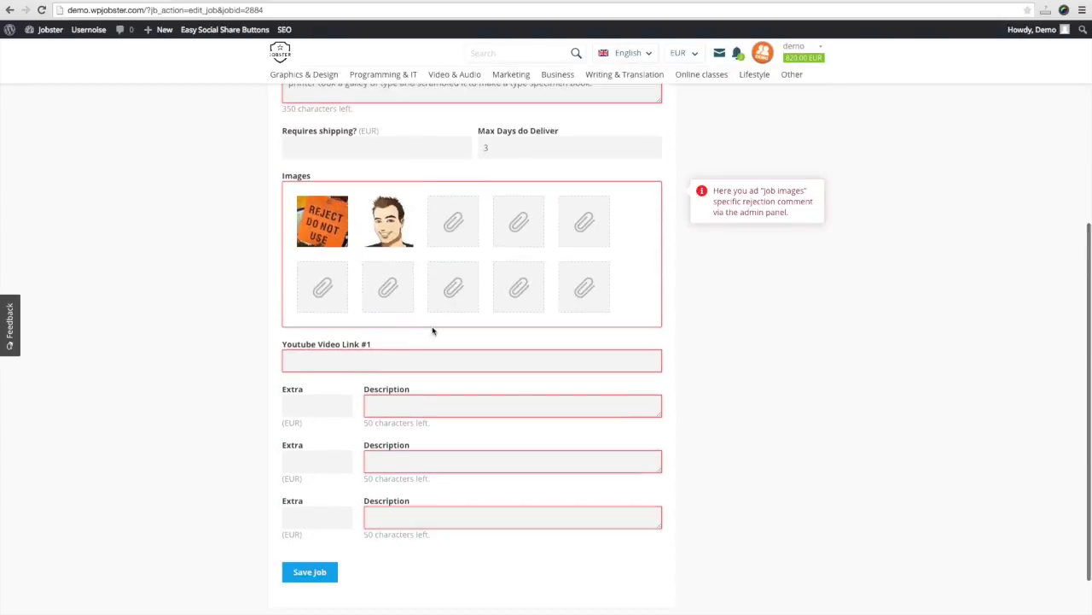
{"action": "scroll", "coordinate": [433, 331], "scroll_direction": "down", "scroll_amount": 2}
{"action": "scroll", "coordinate": [477, 243], "scroll_direction": "up", "scroll_amount": 7}
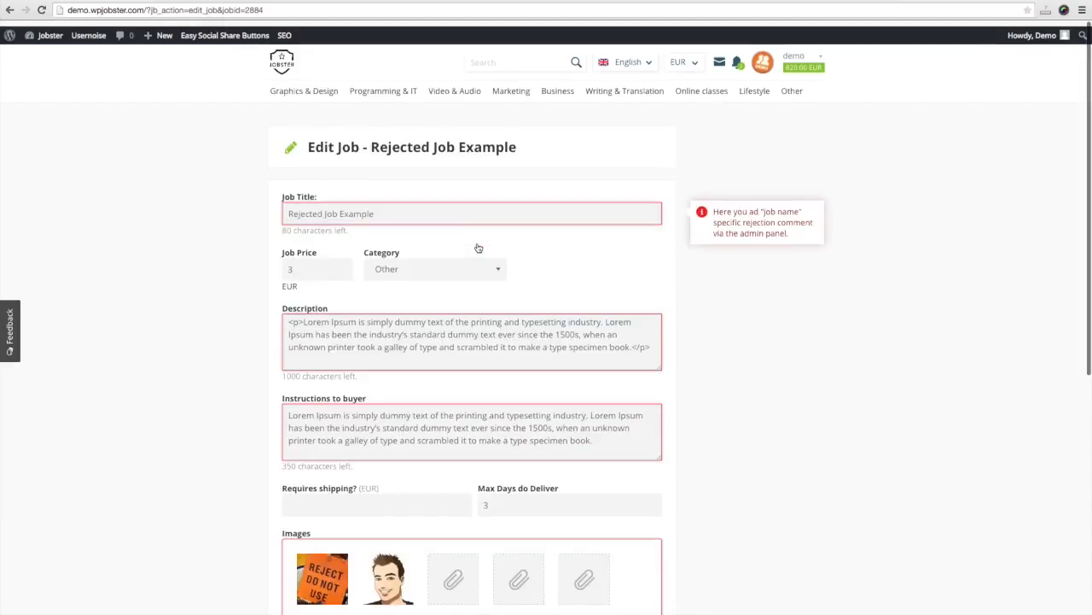
- Examine the rejection comments attached to the job's title, description, buyer instructions, images, video link and first extra
{"action": "left_click", "coordinate": [422, 212]}
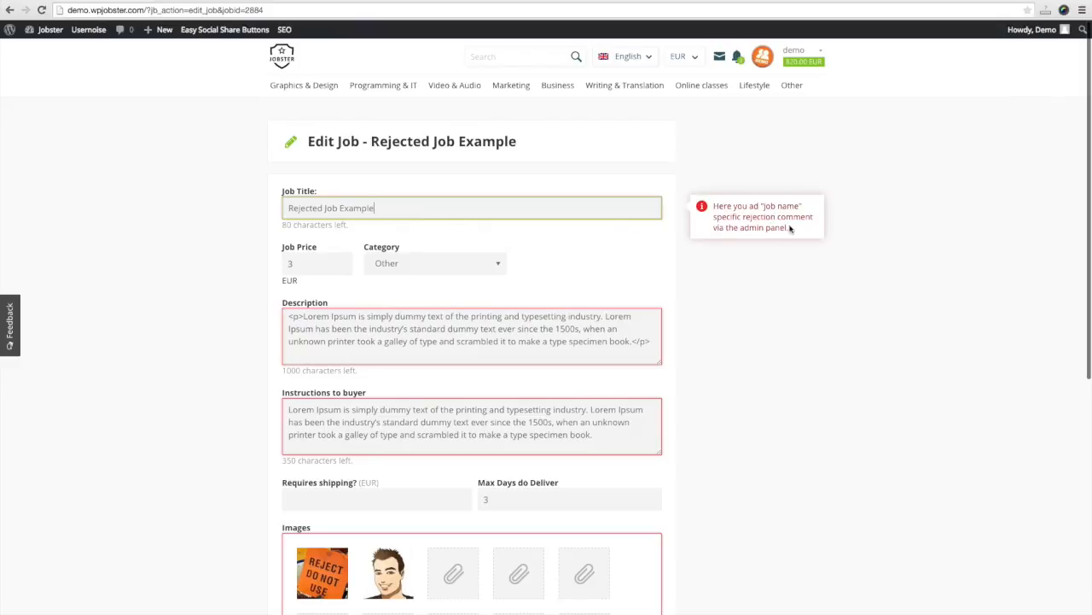
{"action": "left_click", "coordinate": [553, 329]}
{"action": "scroll", "coordinate": [553, 333], "scroll_direction": "down", "scroll_amount": 2}
{"action": "left_click", "coordinate": [556, 360]}
{"action": "scroll", "coordinate": [591, 347], "scroll_direction": "down", "scroll_amount": 5}
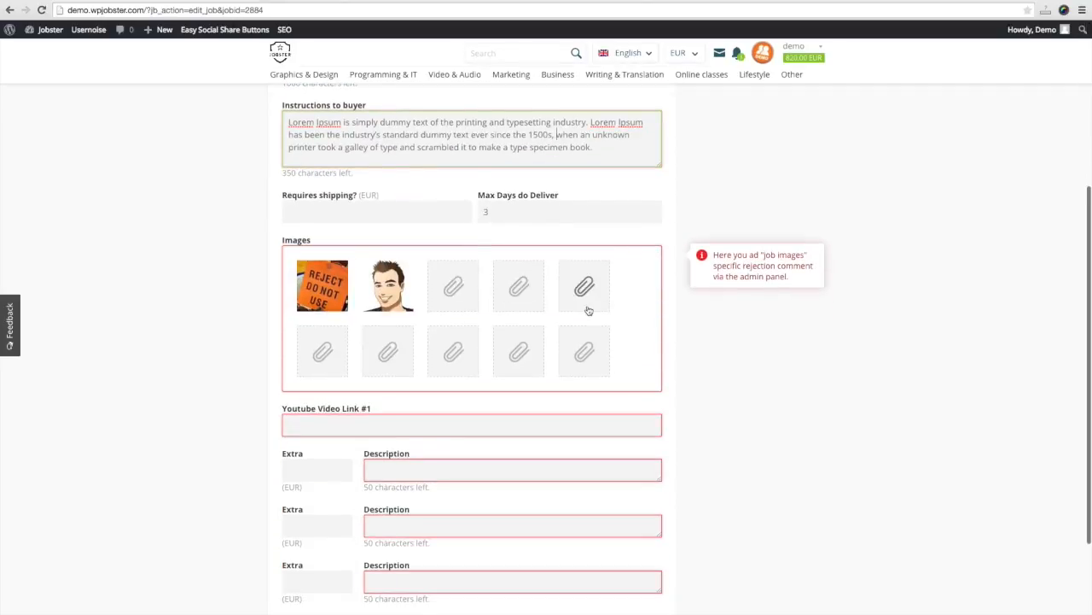
{"action": "left_click", "coordinate": [546, 421]}
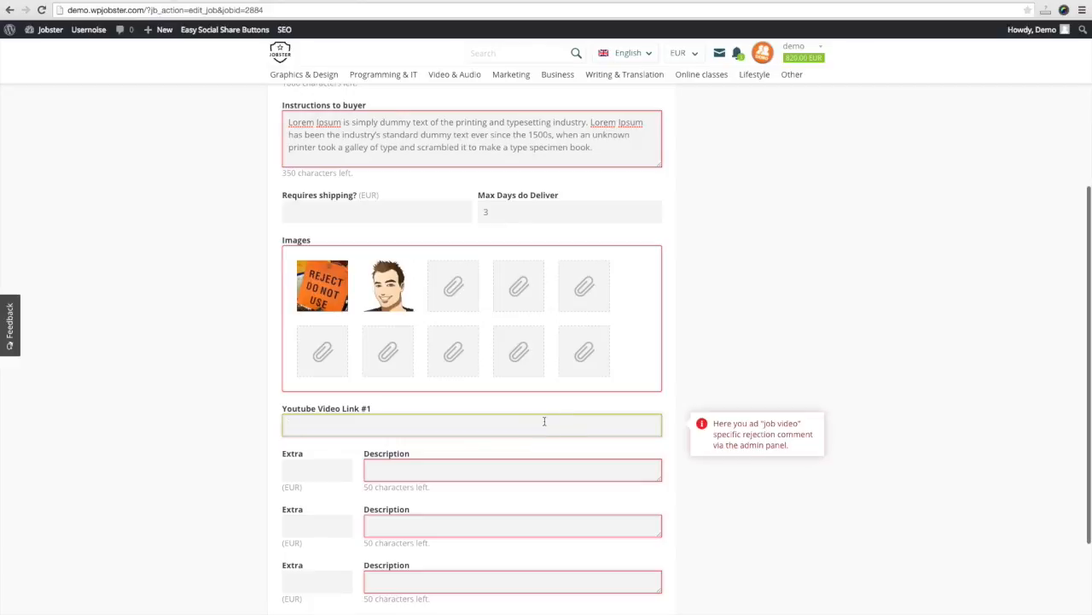
{"action": "scroll", "coordinate": [546, 423], "scroll_direction": "down", "scroll_amount": 2}
{"action": "left_click", "coordinate": [479, 391]}
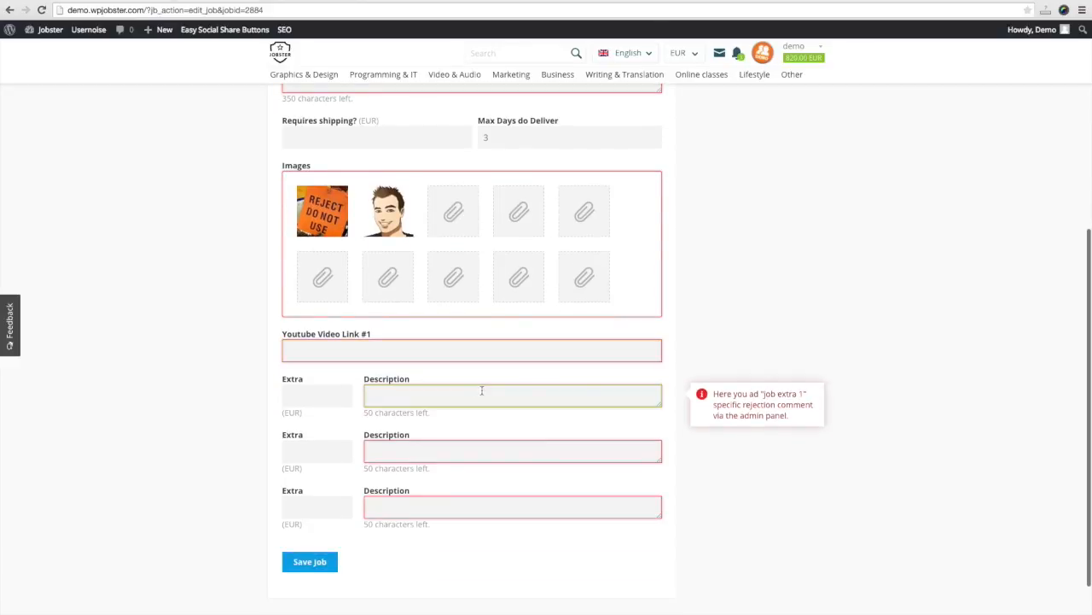
{"action": "scroll", "coordinate": [751, 299], "scroll_direction": "up", "scroll_amount": 8}
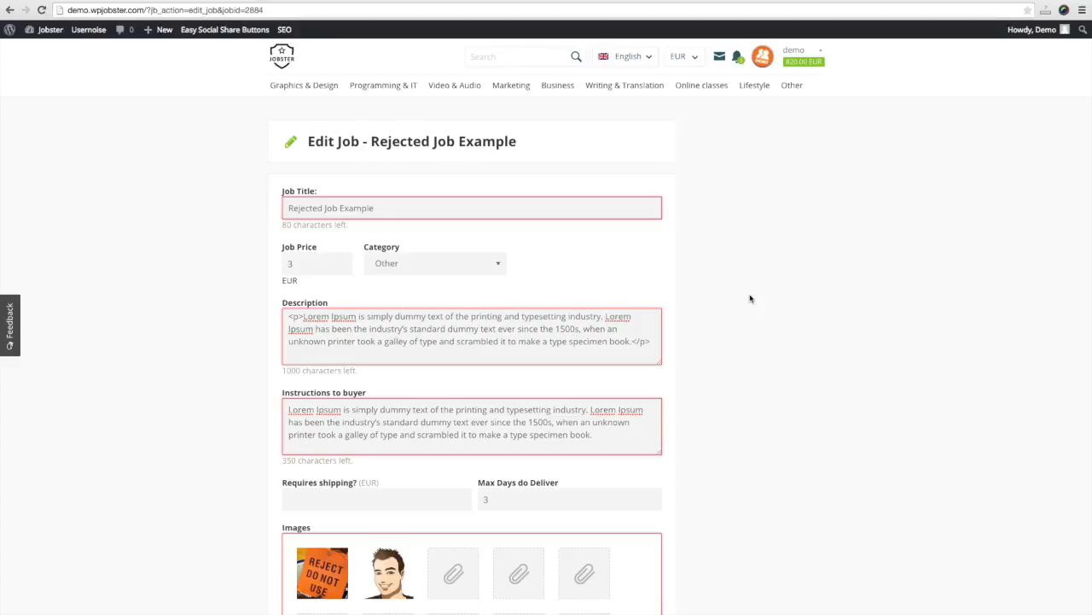
- Save "Rejected Job Example" from its edit form on the site and view the My Jobs page
{"action": "scroll", "coordinate": [643, 205], "scroll_direction": "down", "scroll_amount": 1}
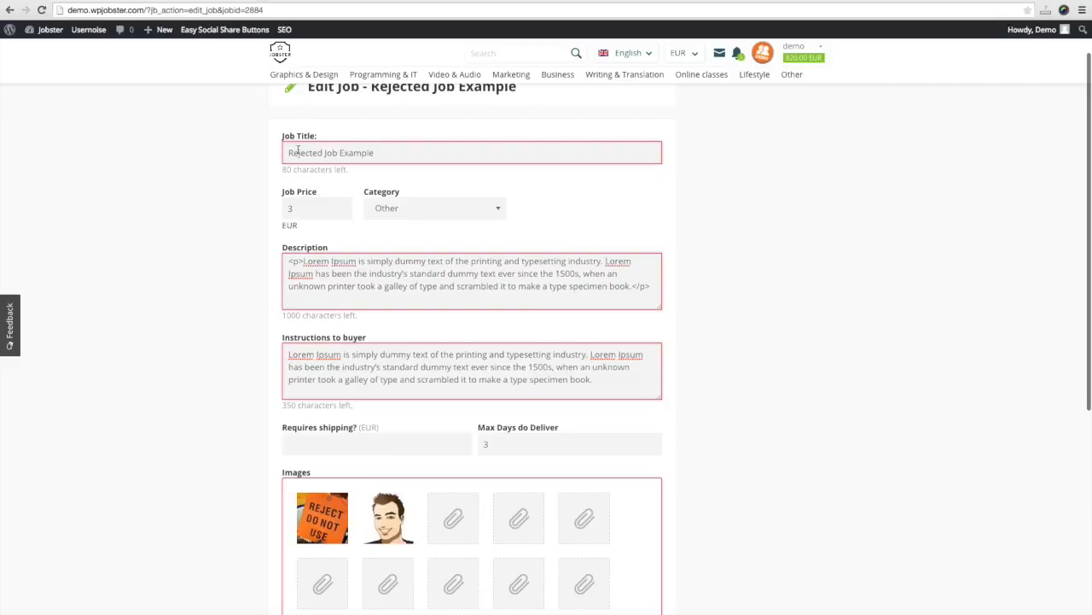
{"action": "scroll", "coordinate": [300, 142], "scroll_direction": "down", "scroll_amount": 5}
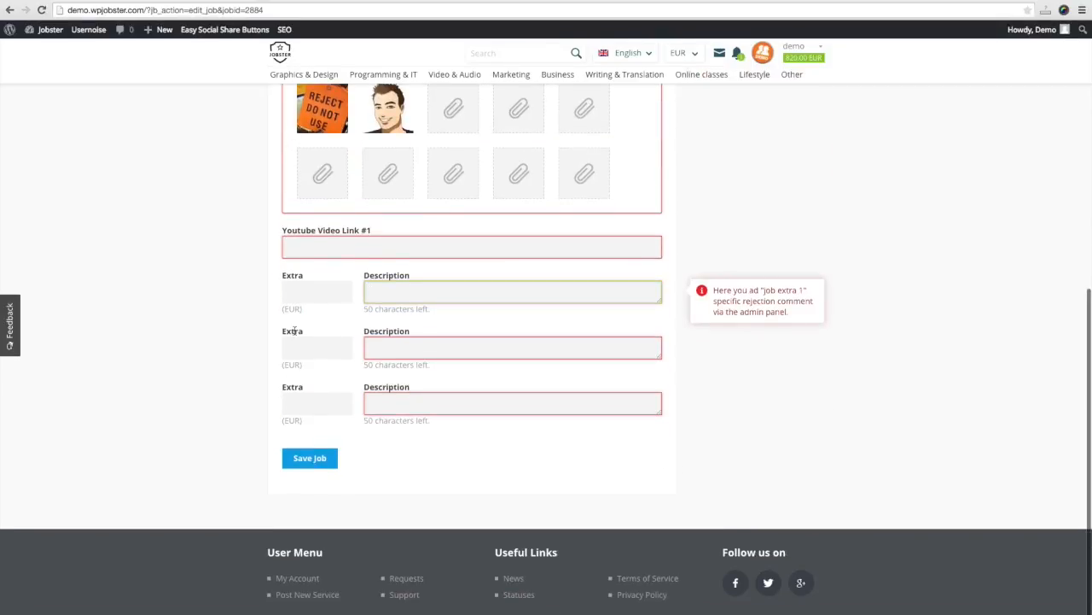
{"action": "left_click", "coordinate": [310, 458]}
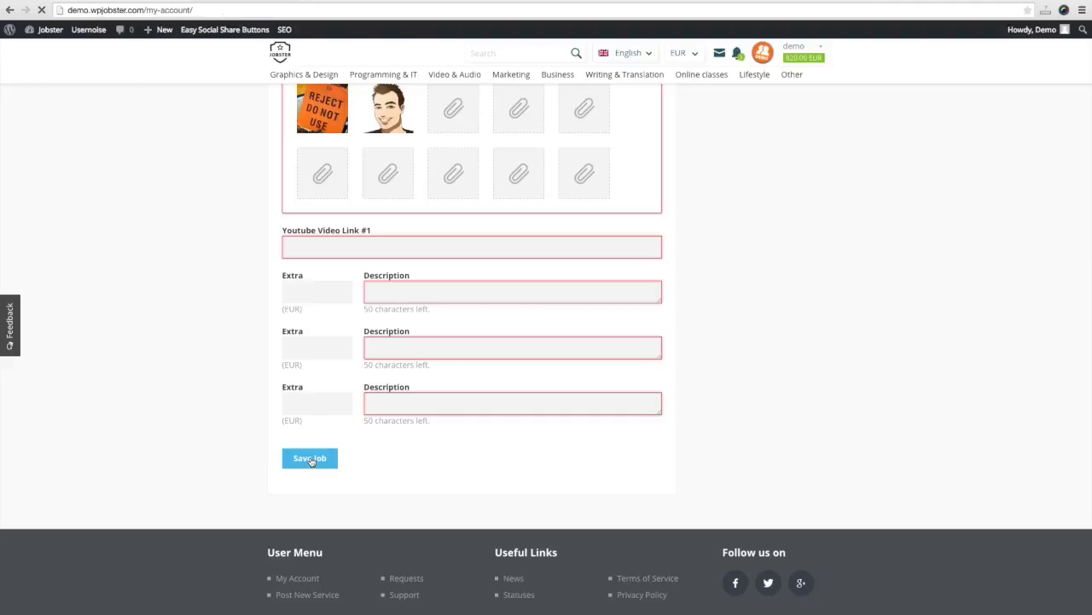
{"action": "scroll", "coordinate": [299, 429], "scroll_direction": "down", "scroll_amount": 1}
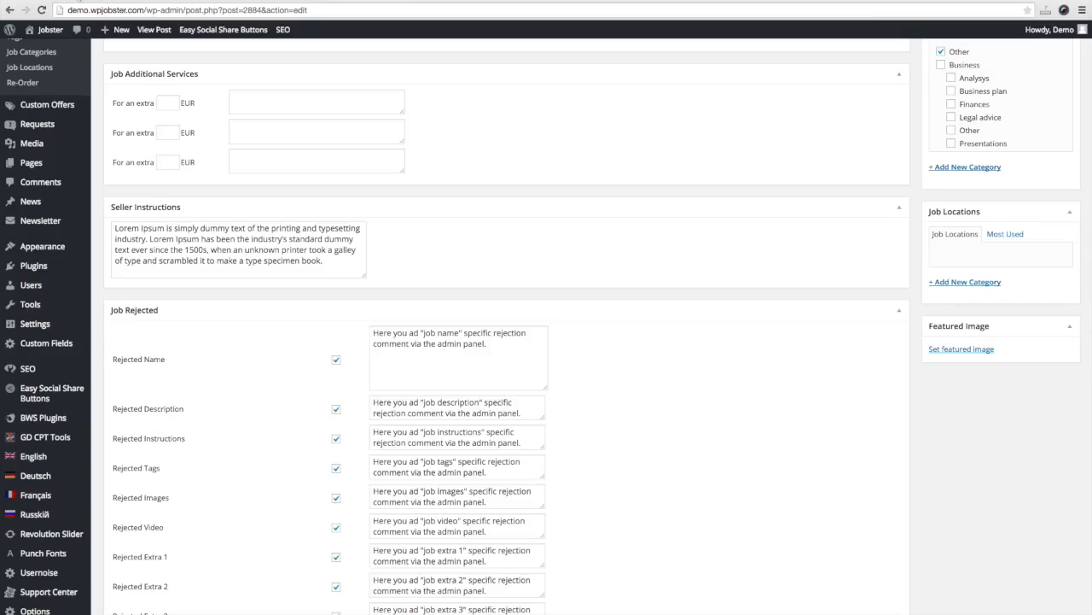
- Return to the WordPress admin Jobs list, filter it to drafts and open "Rejected Job Example" for editing
{"action": "scroll", "coordinate": [453, 207], "scroll_direction": "up", "scroll_amount": 5}
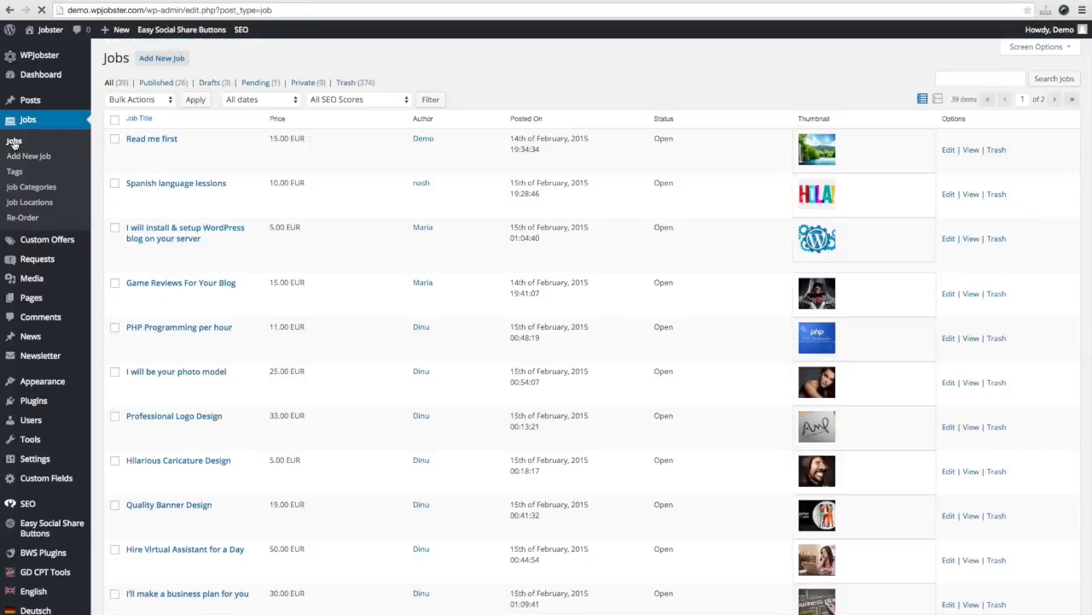
{"action": "left_click", "coordinate": [209, 83]}
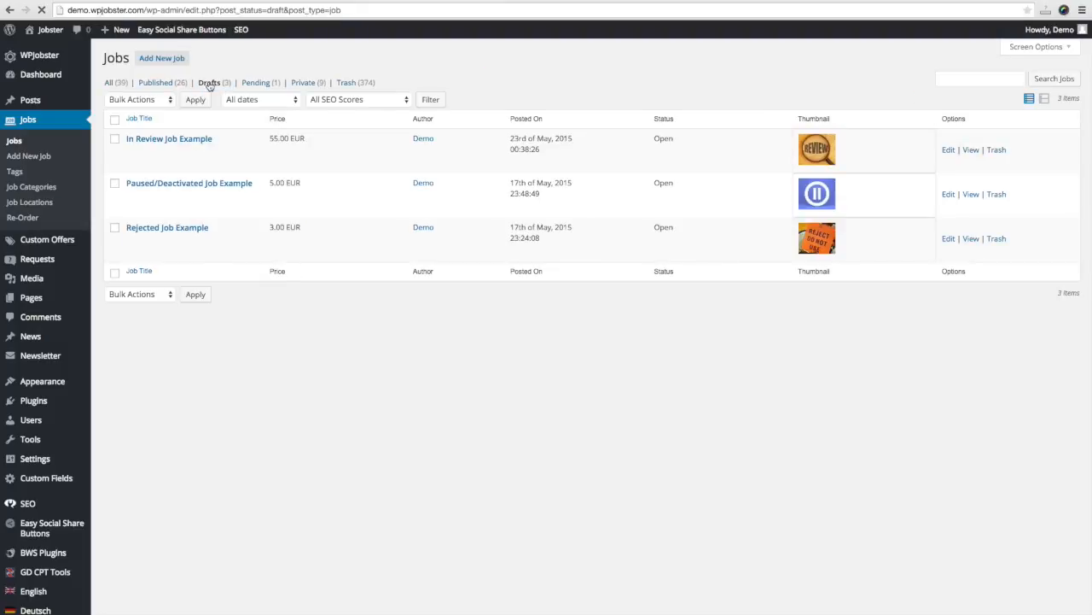
{"action": "mouse_move", "coordinate": [171, 229]}
{"action": "left_click", "coordinate": [172, 228]}
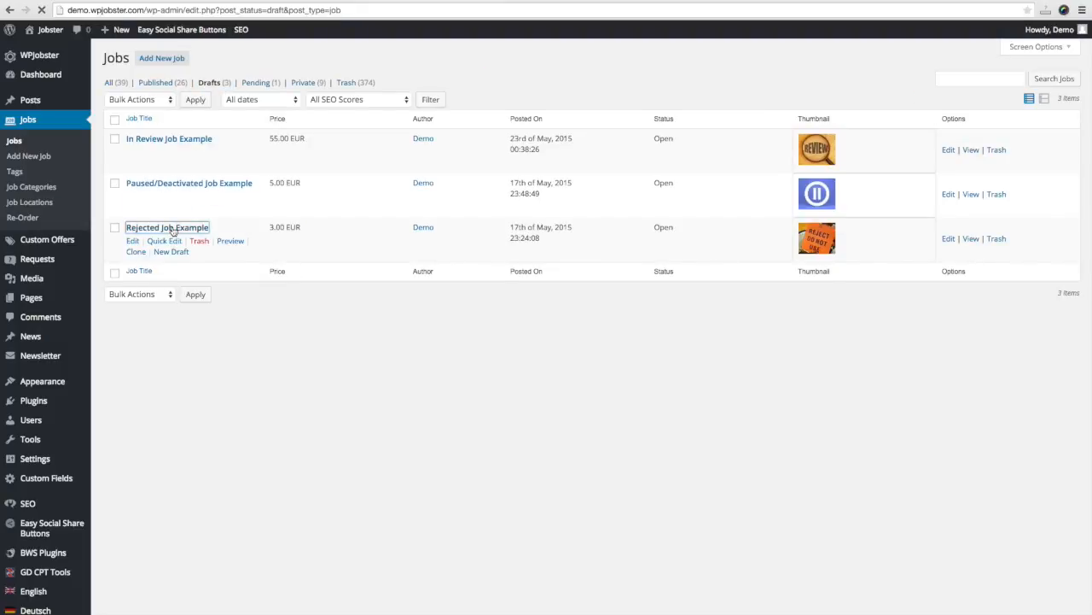
- Change the status of "Rejected Job Example" to Pending Review and save the job as pending
{"action": "scroll", "coordinate": [391, 252], "scroll_direction": "down", "scroll_amount": 3}
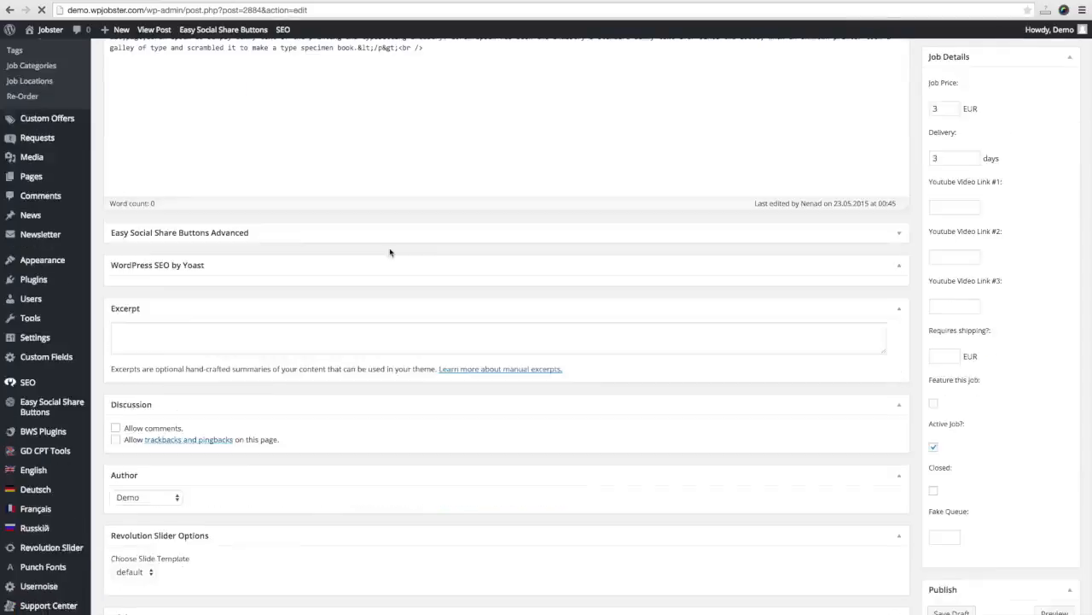
{"action": "scroll", "coordinate": [390, 252], "scroll_direction": "down", "scroll_amount": 10}
{"action": "scroll", "coordinate": [388, 251], "scroll_direction": "up", "scroll_amount": 7}
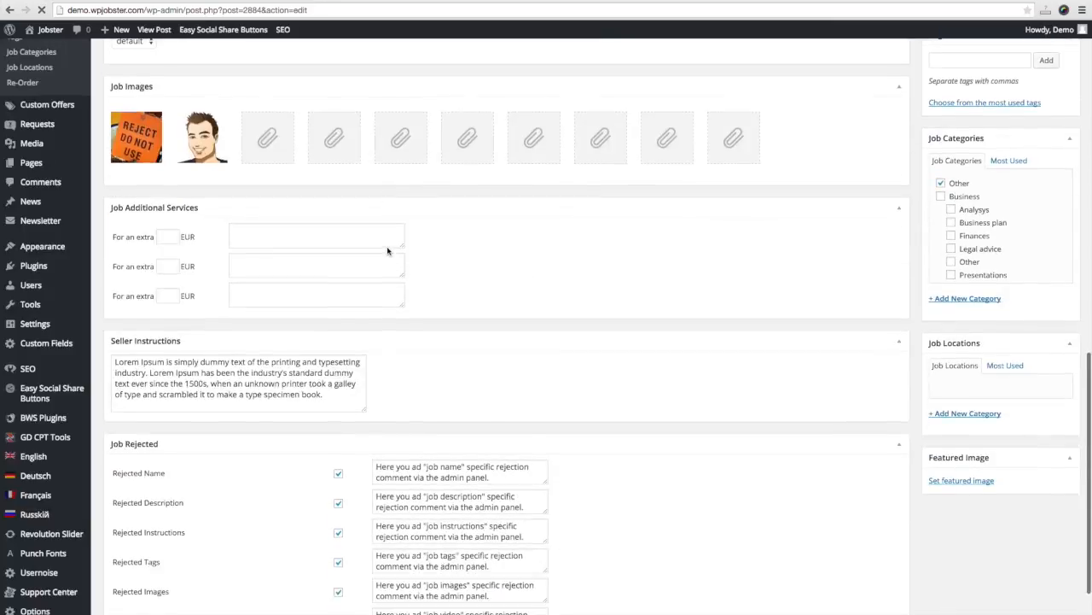
{"action": "scroll", "coordinate": [388, 247], "scroll_direction": "up", "scroll_amount": 5}
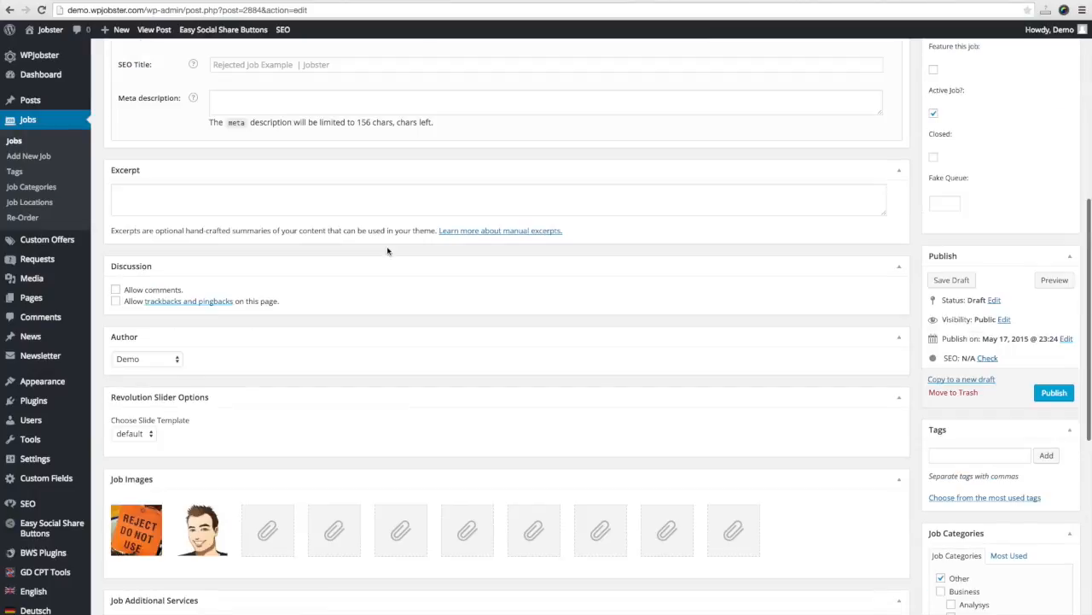
{"action": "left_click", "coordinate": [995, 301]}
{"action": "left_click", "coordinate": [991, 318]}
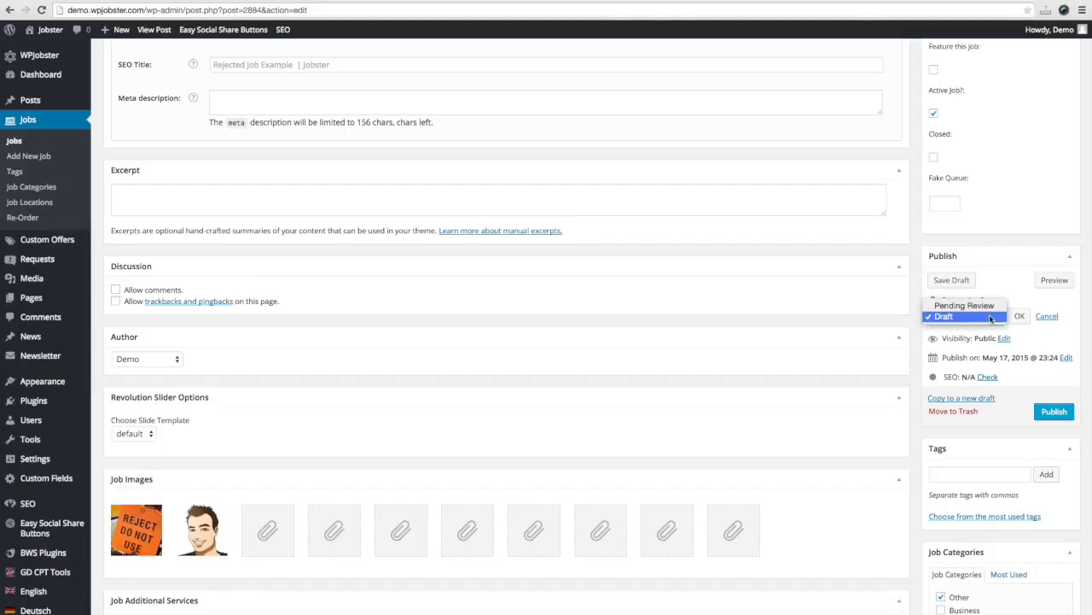
{"action": "left_click", "coordinate": [989, 306]}
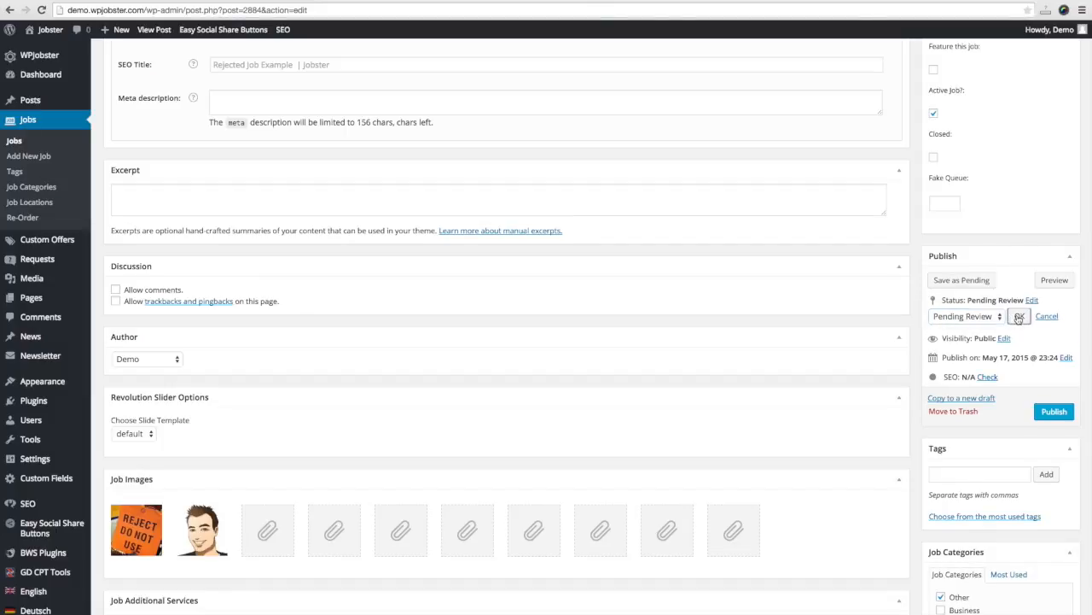
{"action": "left_click", "coordinate": [1019, 316]}
{"action": "left_click", "coordinate": [956, 282]}
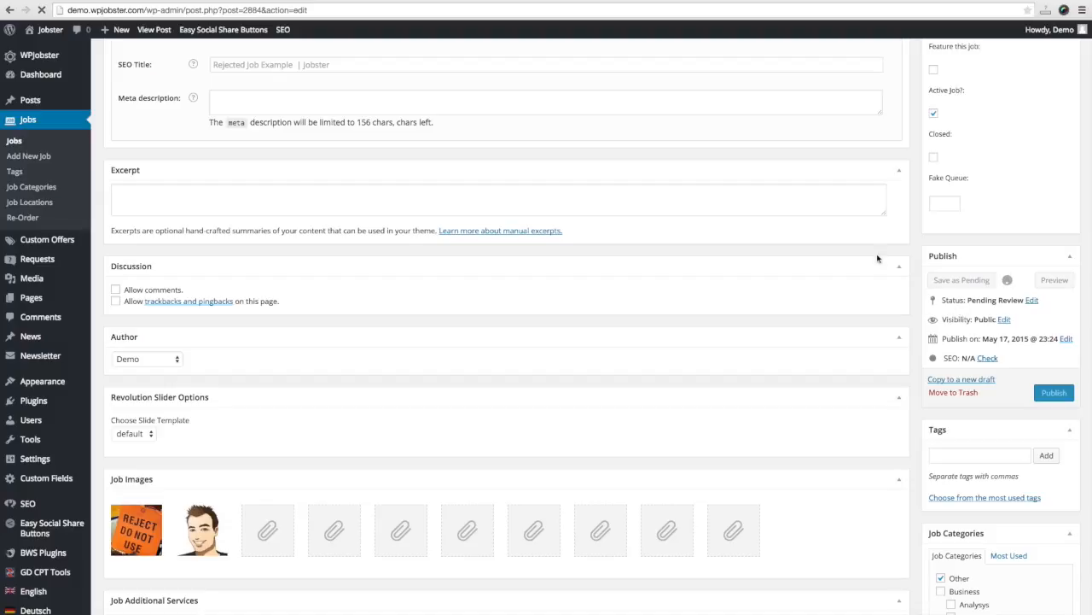
- Look over the job's remaining edit fields and open the Custom Offers list in the admin
{"action": "scroll", "coordinate": [868, 250], "scroll_direction": "down", "scroll_amount": 15}
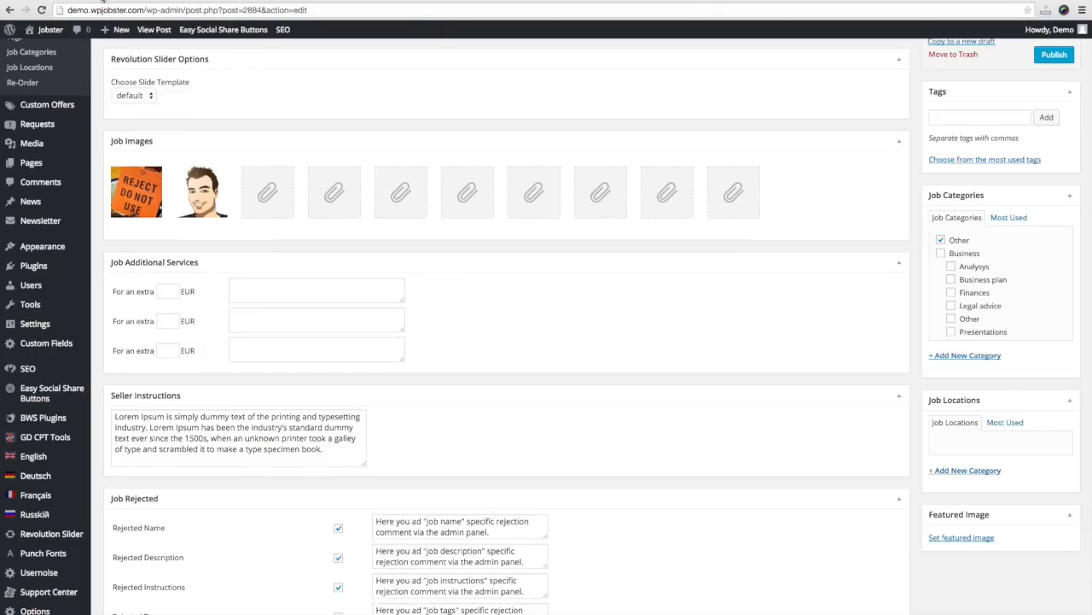
{"action": "mouse_move", "coordinate": [82, 126]}
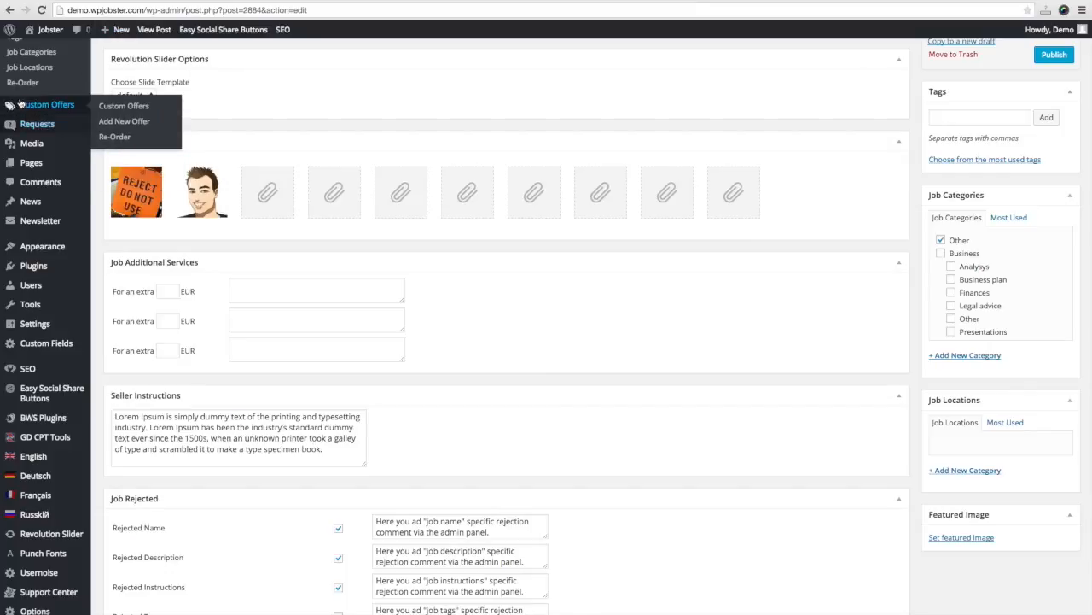
{"action": "mouse_move", "coordinate": [52, 170]}
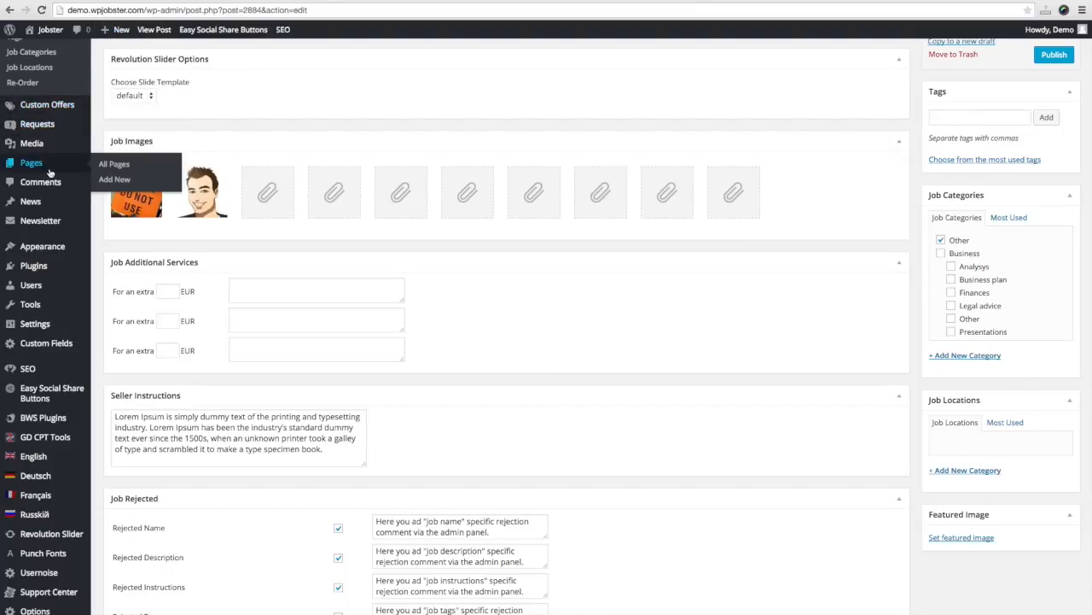
{"action": "scroll", "coordinate": [49, 171], "scroll_direction": "down", "scroll_amount": 1}
{"action": "scroll", "coordinate": [49, 158], "scroll_direction": "up", "scroll_amount": 4}
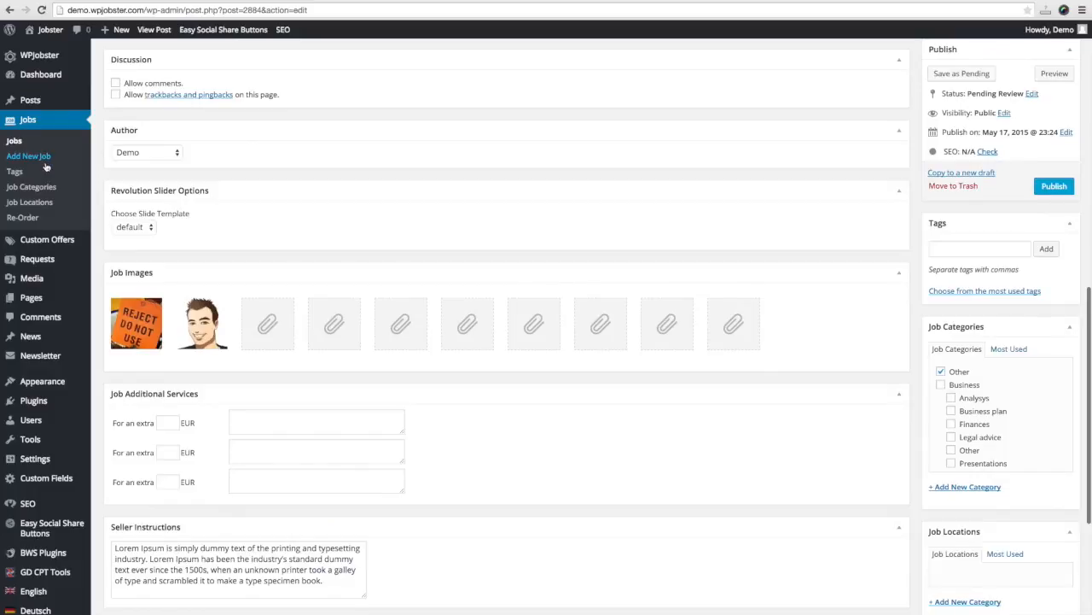
{"action": "mouse_move", "coordinate": [44, 243]}
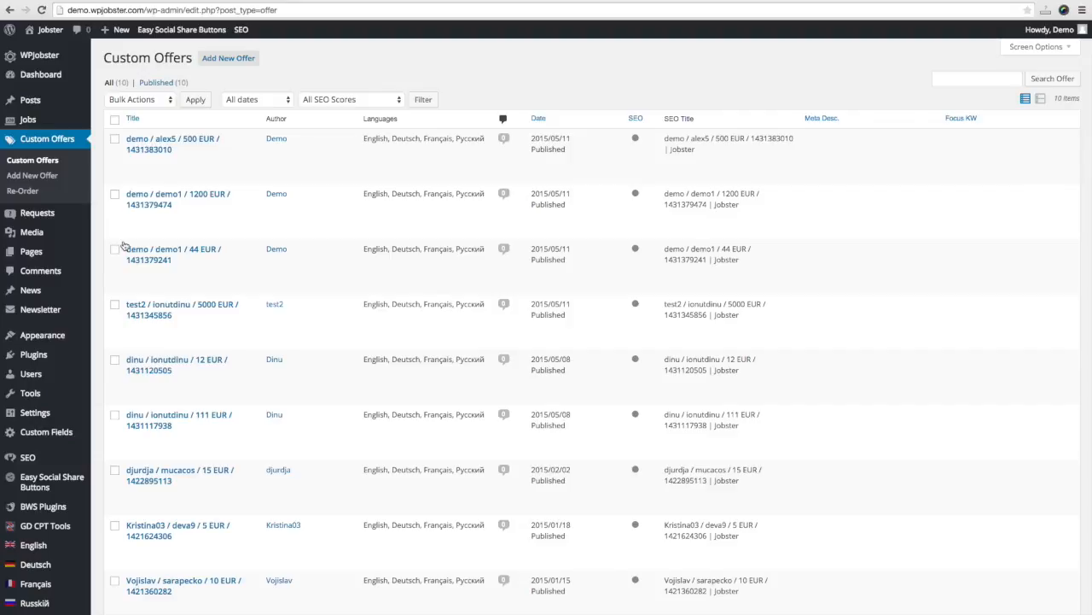
{"action": "mouse_move", "coordinate": [157, 149]}
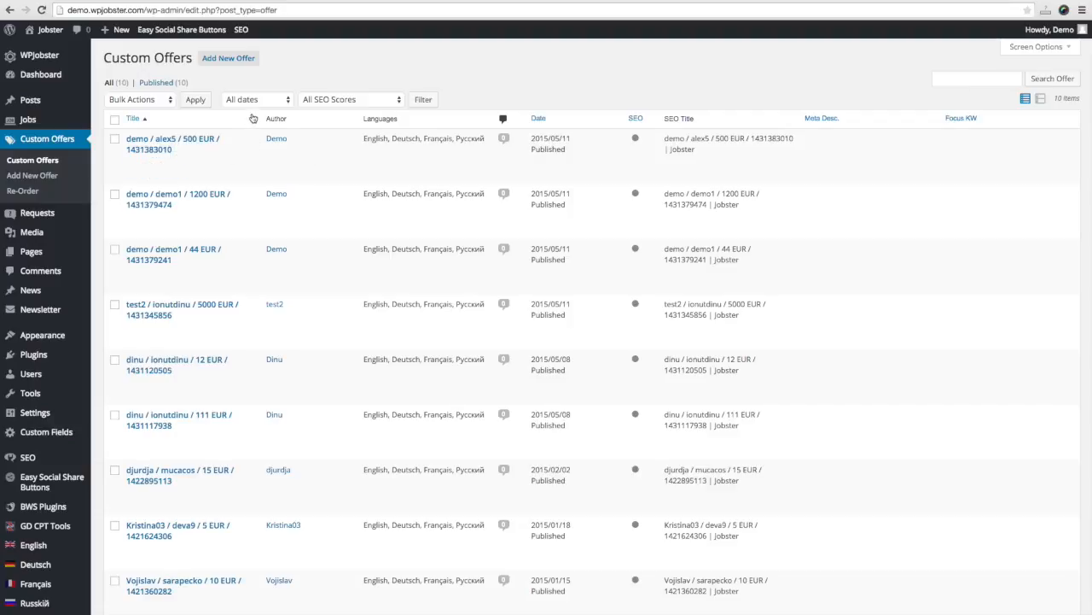
- Open the 500 EUR custom offer for editing, examine its description and offer details, and return to the Custom Offers list
{"action": "left_click", "coordinate": [195, 139]}
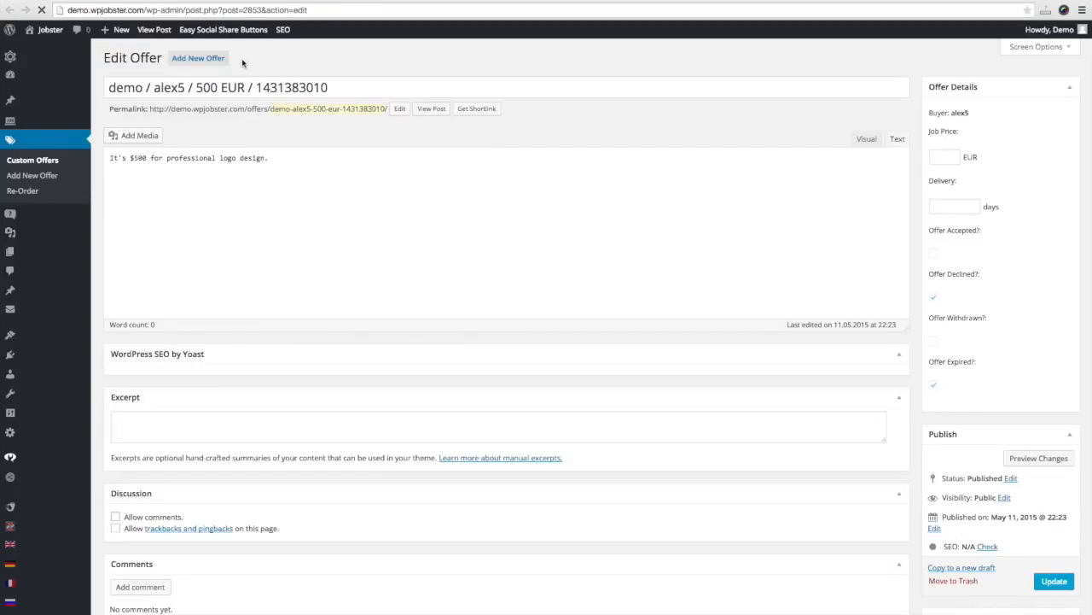
{"action": "scroll", "coordinate": [329, 136], "scroll_direction": "down", "scroll_amount": 2}
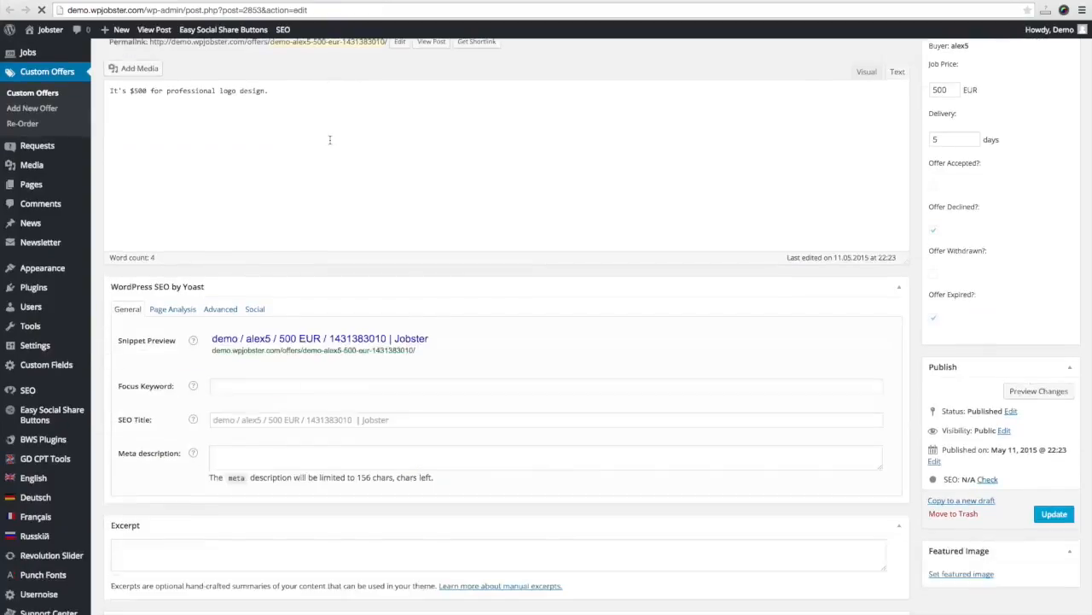
{"action": "scroll", "coordinate": [330, 140], "scroll_direction": "down", "scroll_amount": 4}
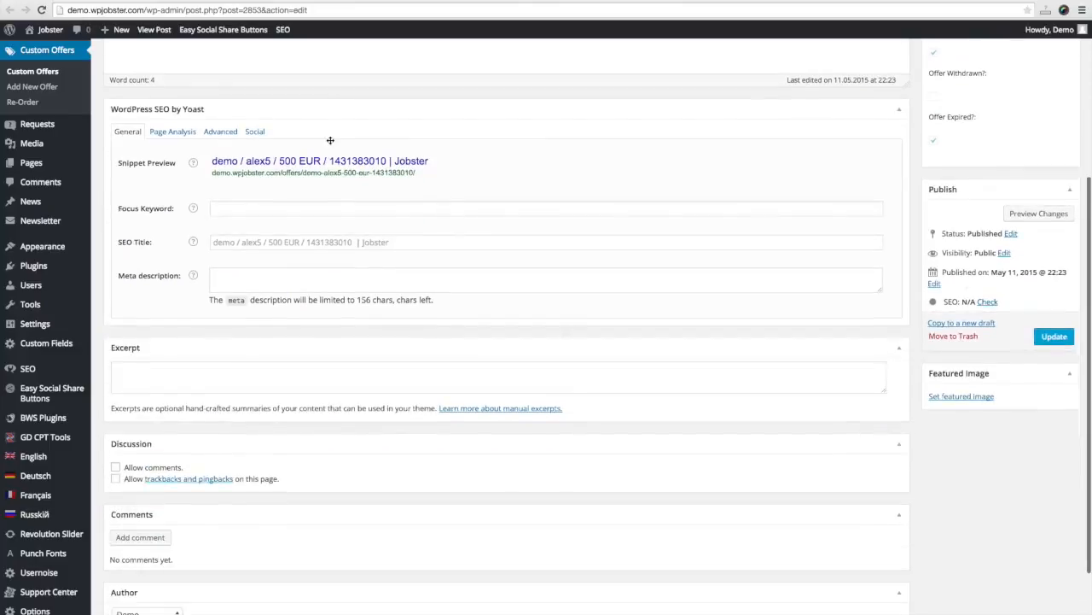
{"action": "scroll", "coordinate": [330, 140], "scroll_direction": "up", "scroll_amount": 7}
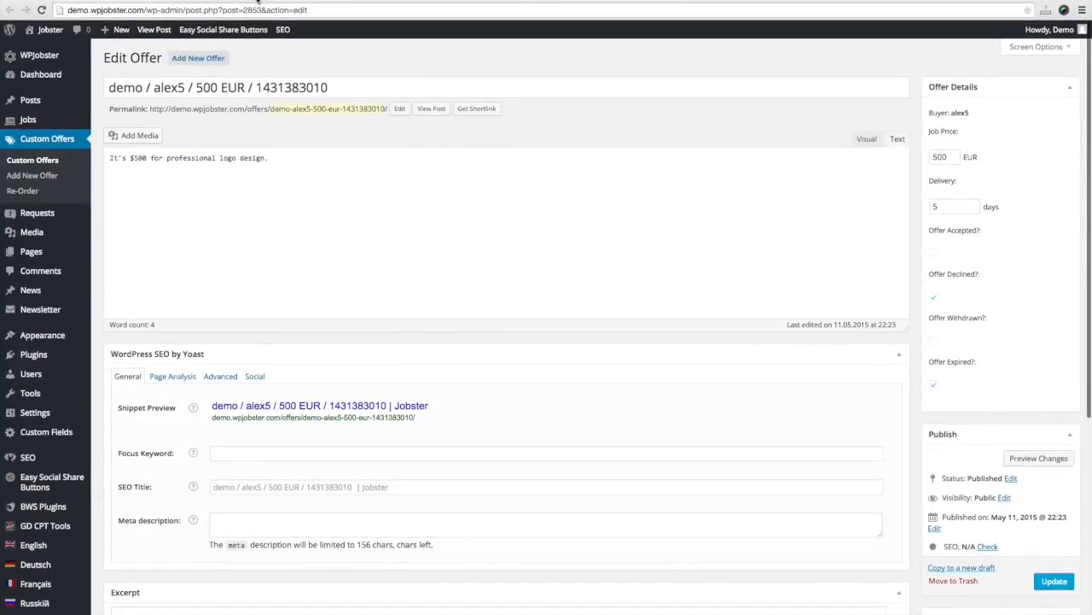
{"action": "left_click", "coordinate": [257, 2]}
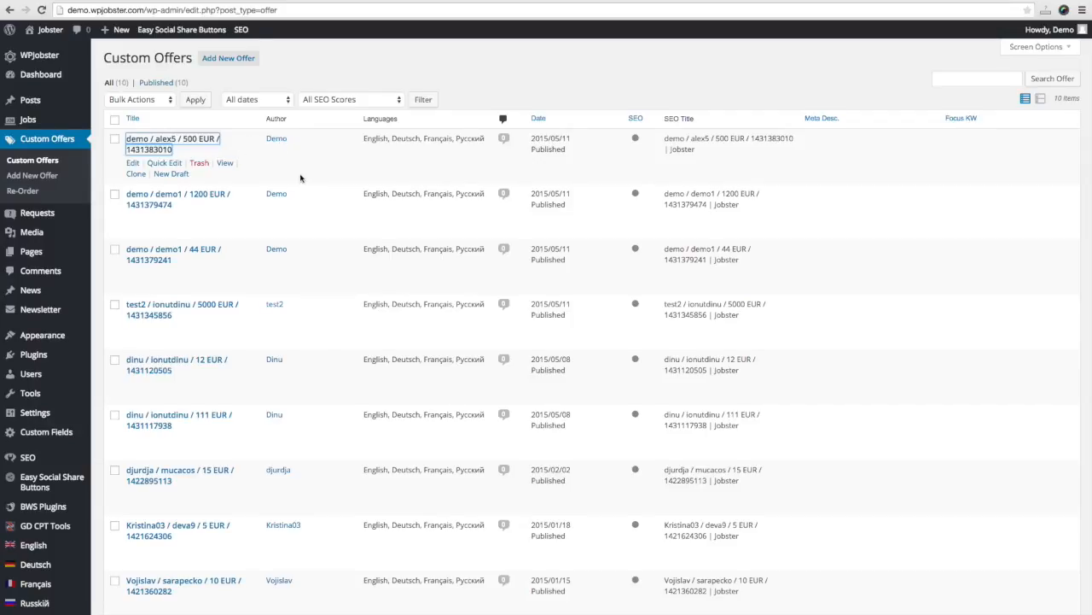
- Look through the full list of custom offers and open the admin Requests list
{"action": "scroll", "coordinate": [299, 177], "scroll_direction": "down", "scroll_amount": 3}
{"action": "scroll", "coordinate": [298, 177], "scroll_direction": "up", "scroll_amount": 3}
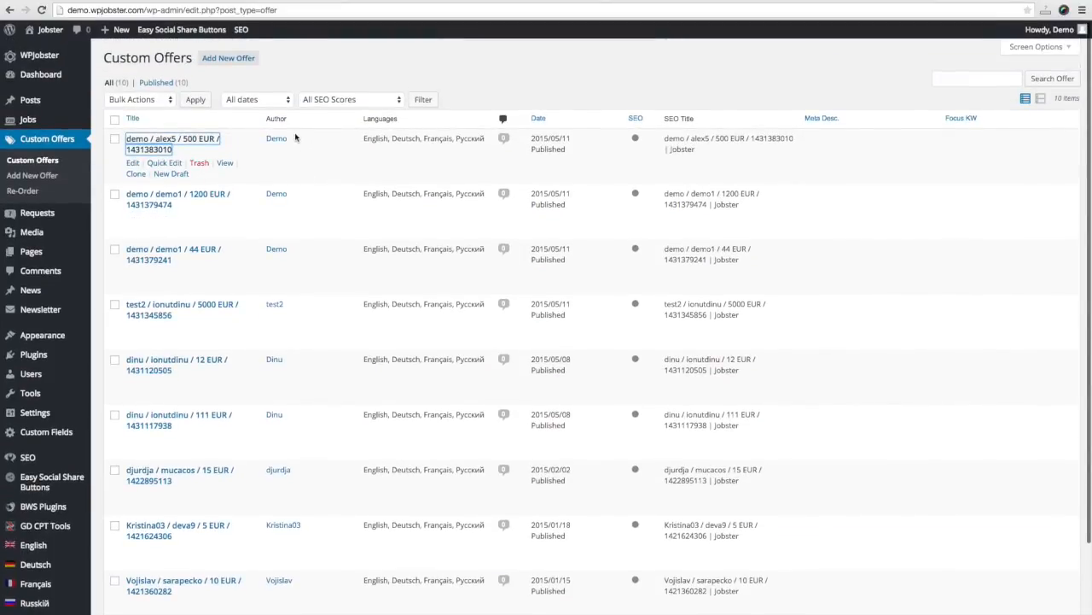
{"action": "scroll", "coordinate": [293, 137], "scroll_direction": "down", "scroll_amount": 3}
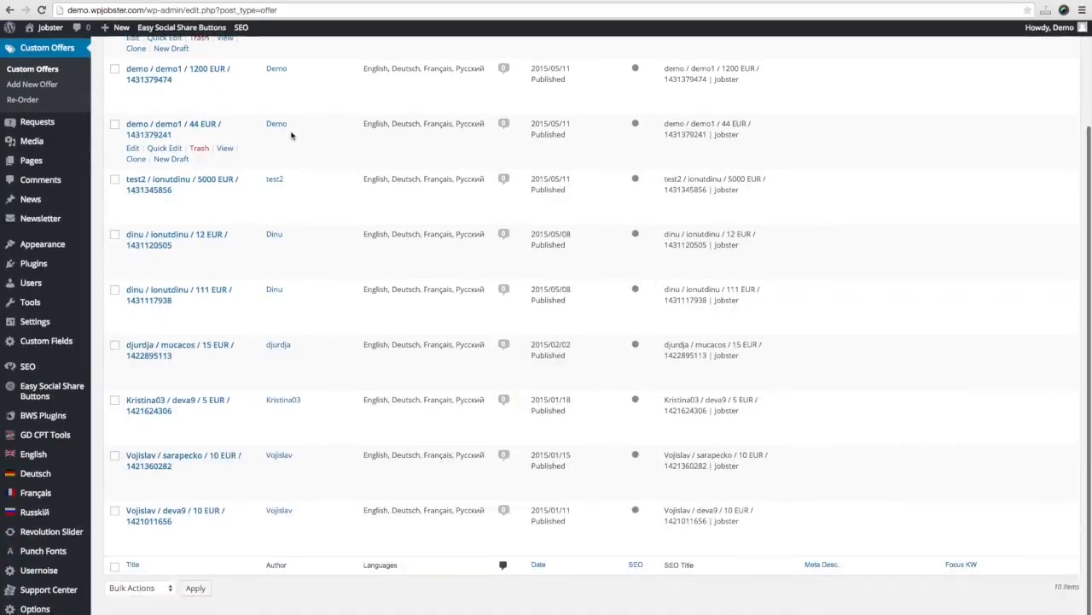
{"action": "scroll", "coordinate": [291, 135], "scroll_direction": "up", "scroll_amount": 3}
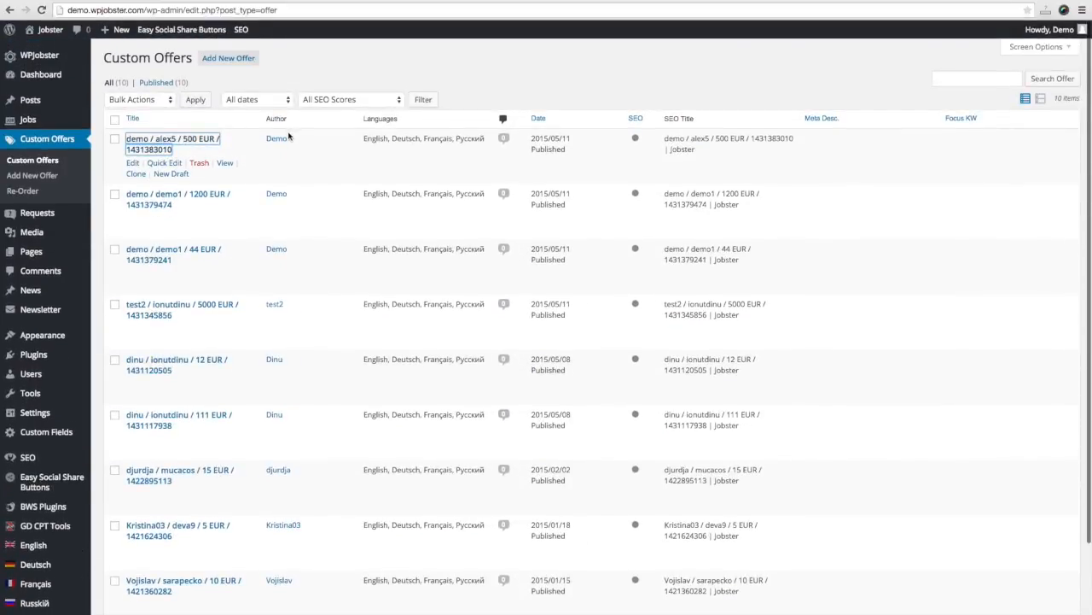
{"action": "mouse_move", "coordinate": [41, 215]}
{"action": "left_click", "coordinate": [109, 218]}
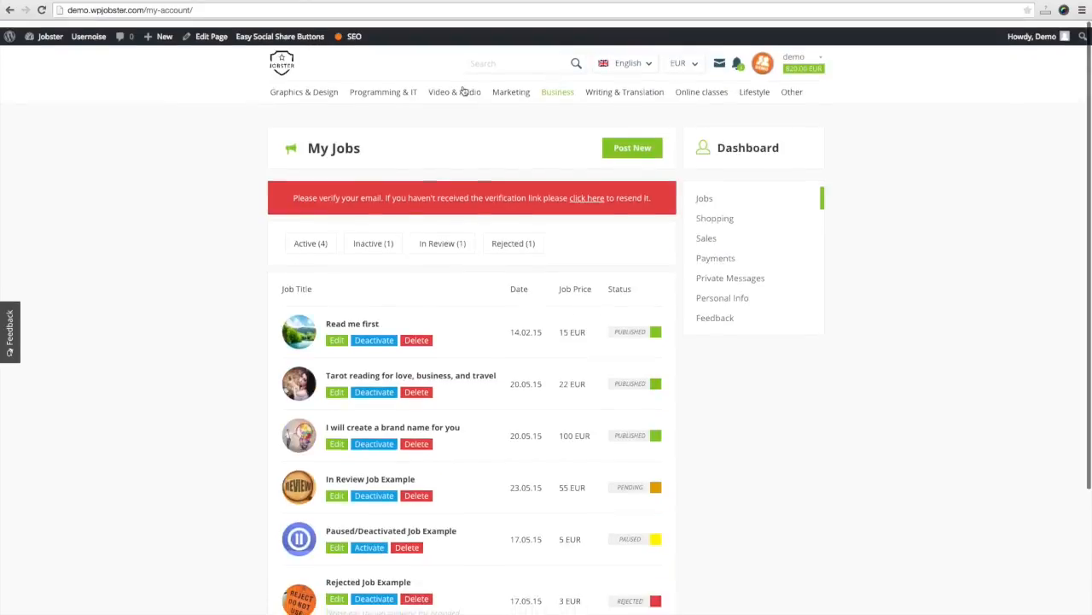
- On the site, go through the homepage to the Graphics & Design category and find its service request form
{"action": "left_click", "coordinate": [280, 62]}
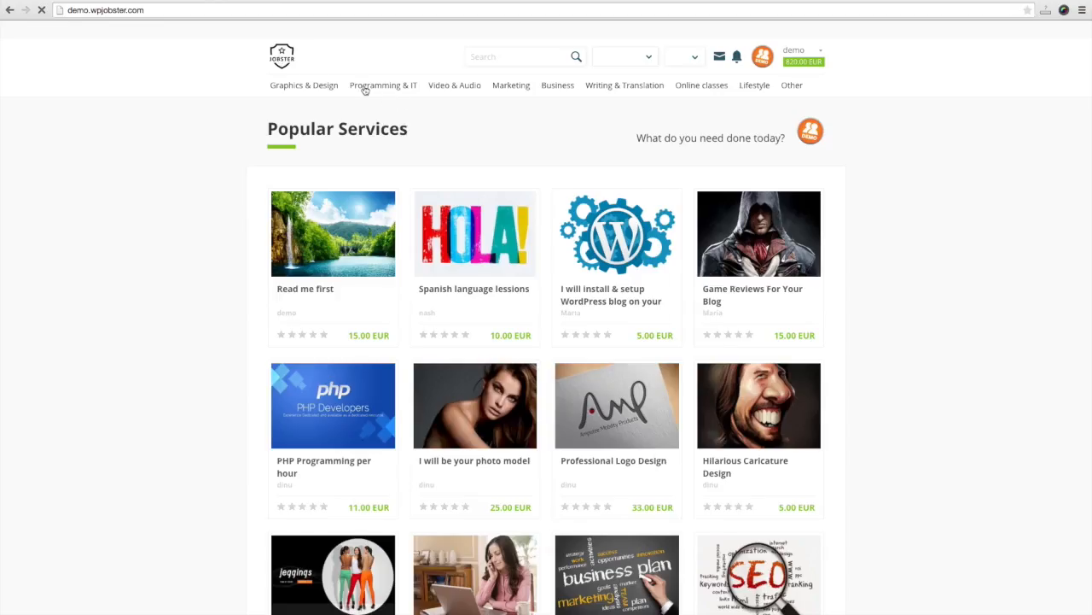
{"action": "left_click", "coordinate": [303, 86]}
{"action": "scroll", "coordinate": [873, 239], "scroll_direction": "down", "scroll_amount": 6}
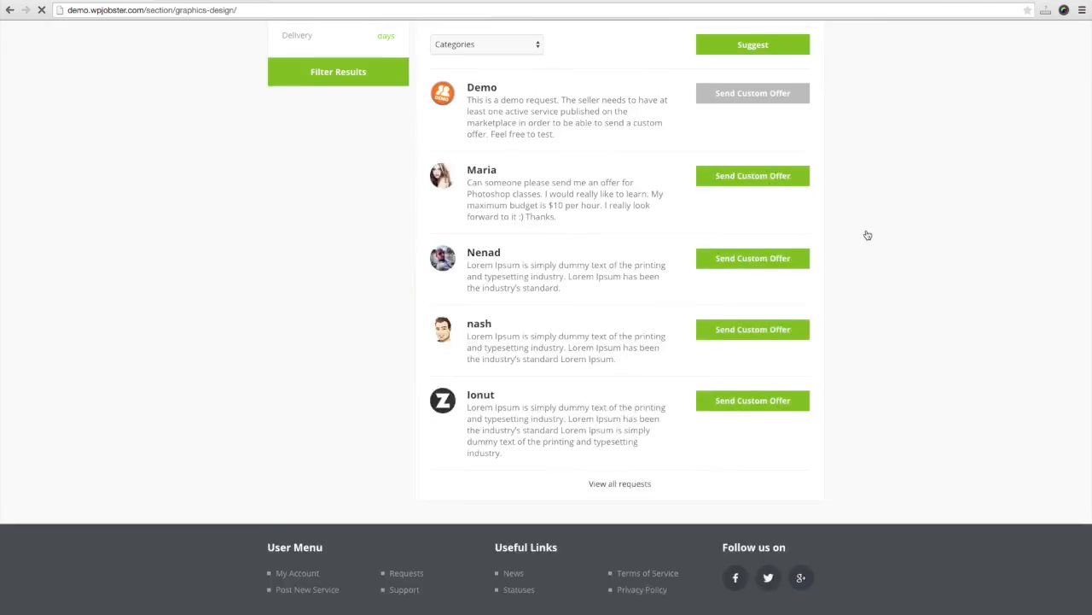
{"action": "scroll", "coordinate": [866, 234], "scroll_direction": "up", "scroll_amount": 2}
{"action": "scroll", "coordinate": [864, 234], "scroll_direction": "up", "scroll_amount": 3}
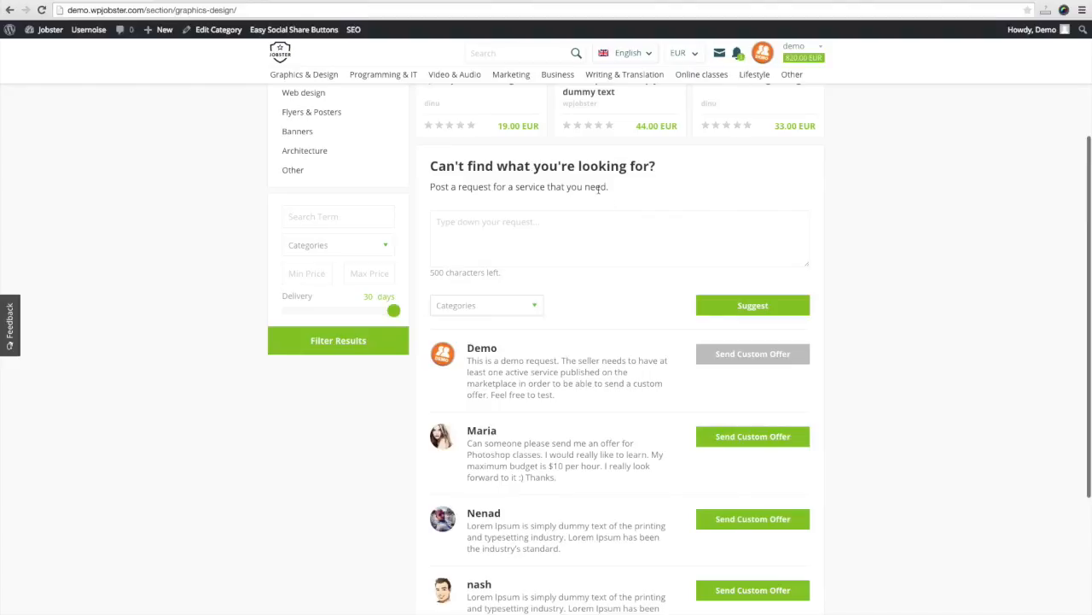
- Submit a service request reading "sample request here" in the Analysys category under Business
{"action": "left_click", "coordinate": [489, 212]}
{"action": "type", "text": "sample"}
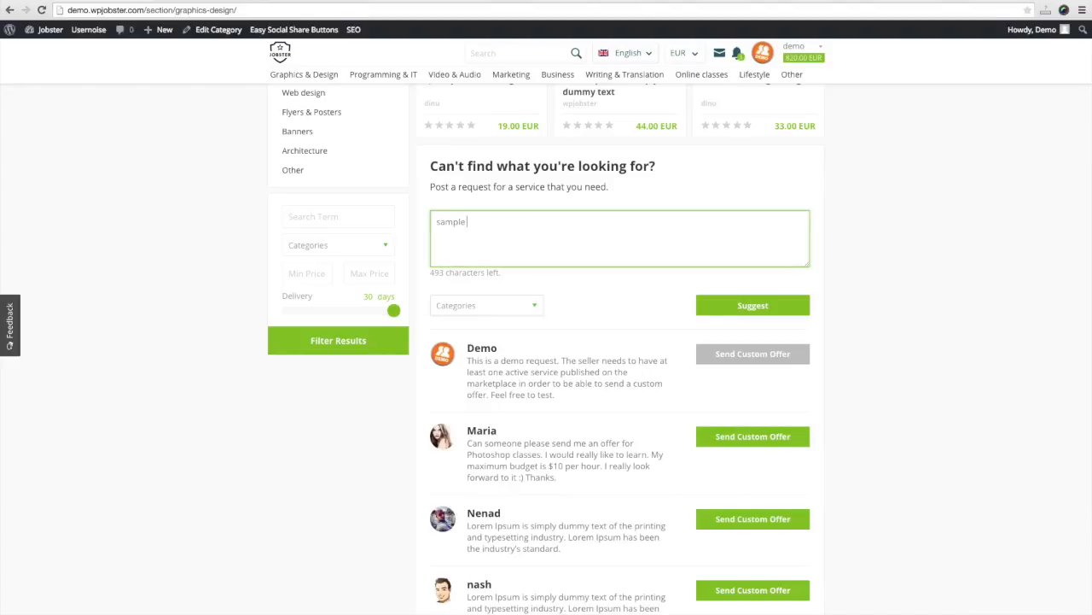
{"action": "type", "text": " request here"}
{"action": "left_click", "coordinate": [500, 308]}
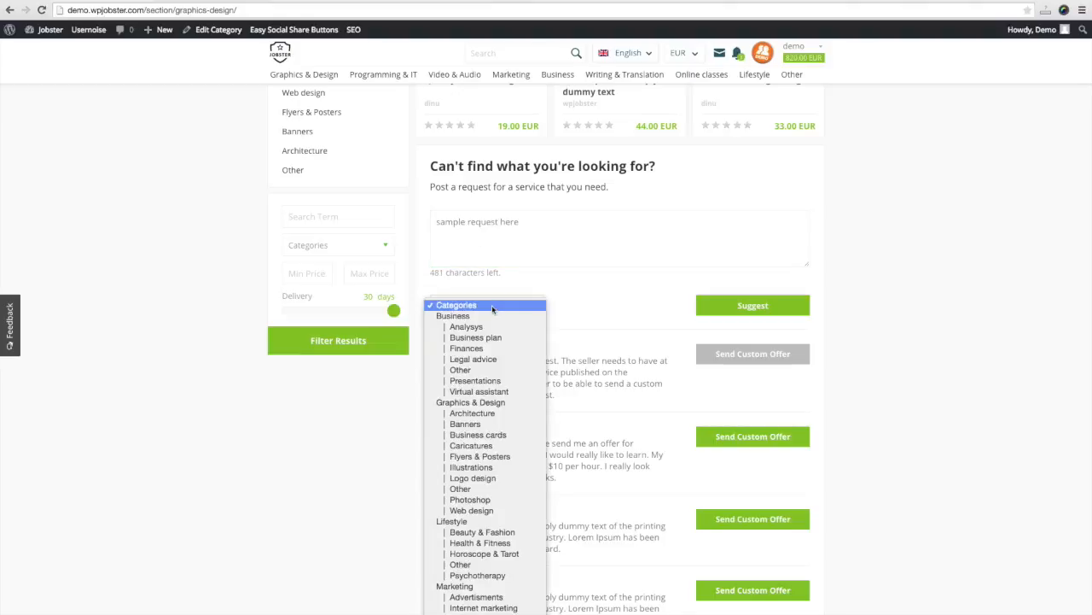
{"action": "left_click", "coordinate": [490, 329]}
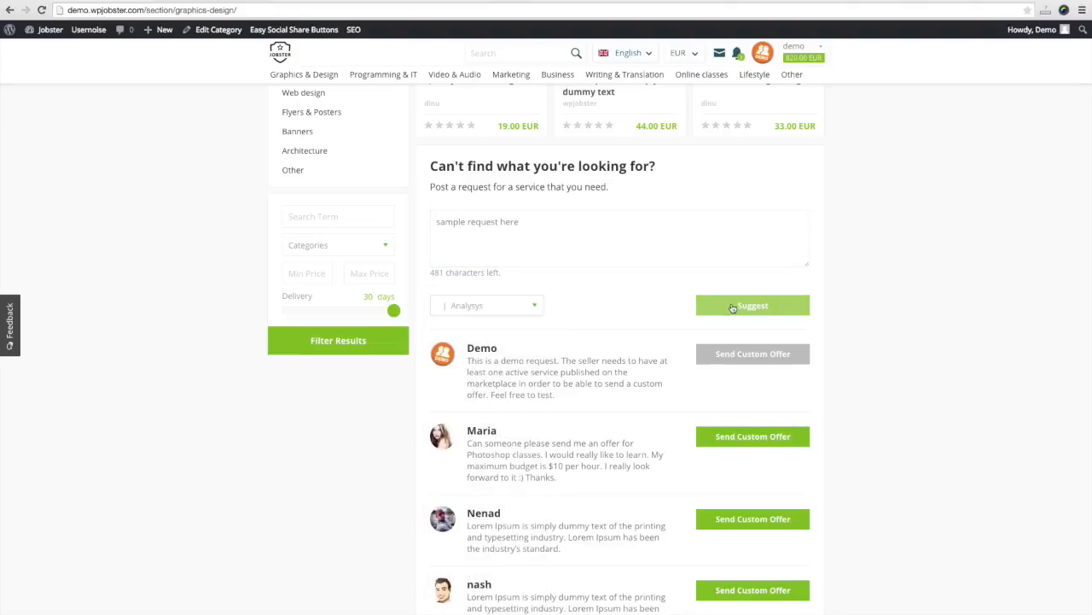
{"action": "left_click", "coordinate": [742, 308]}
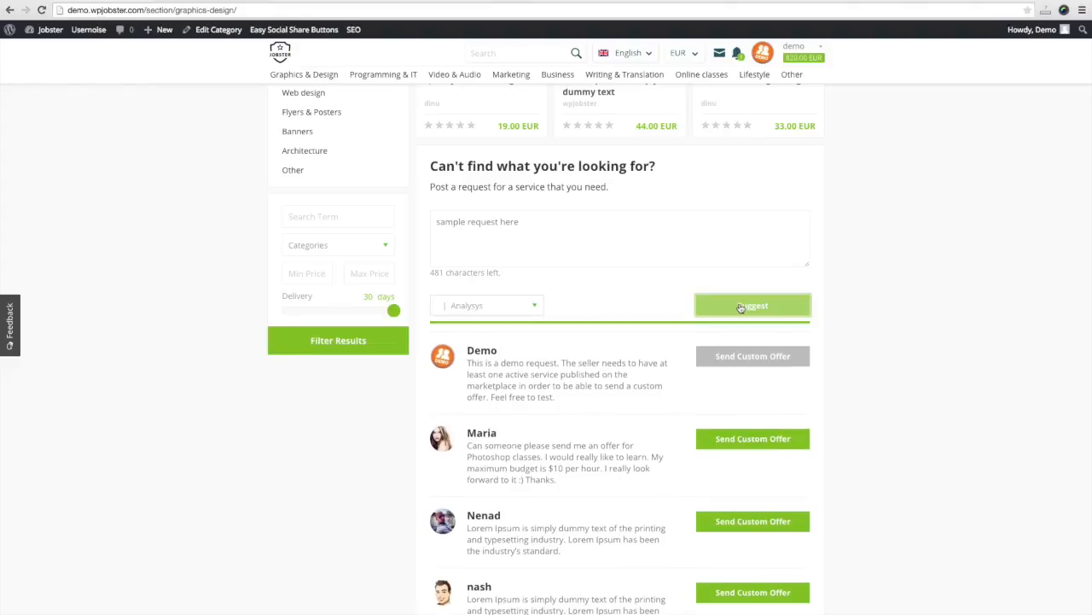
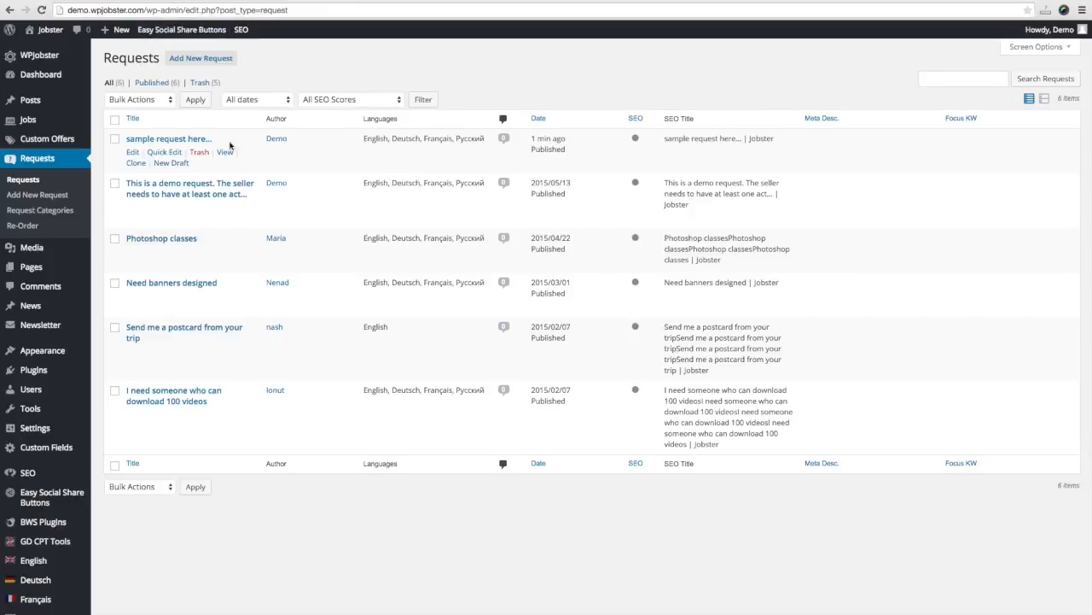
- Open "sample request here..." for editing from the admin Requests list, update it and look through its fields
{"action": "left_click", "coordinate": [180, 140]}
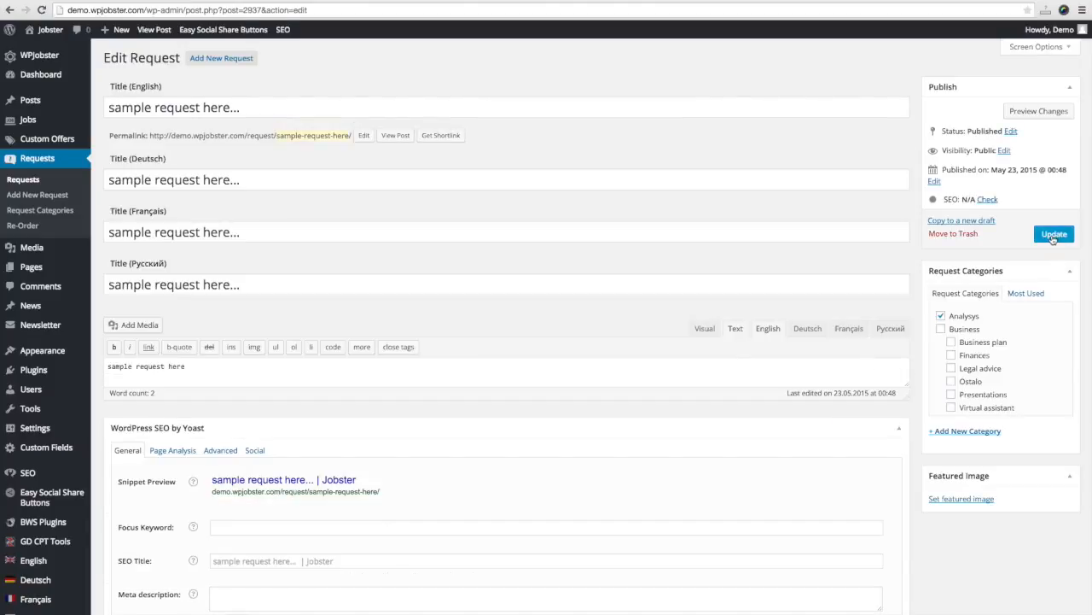
{"action": "left_click", "coordinate": [1052, 239]}
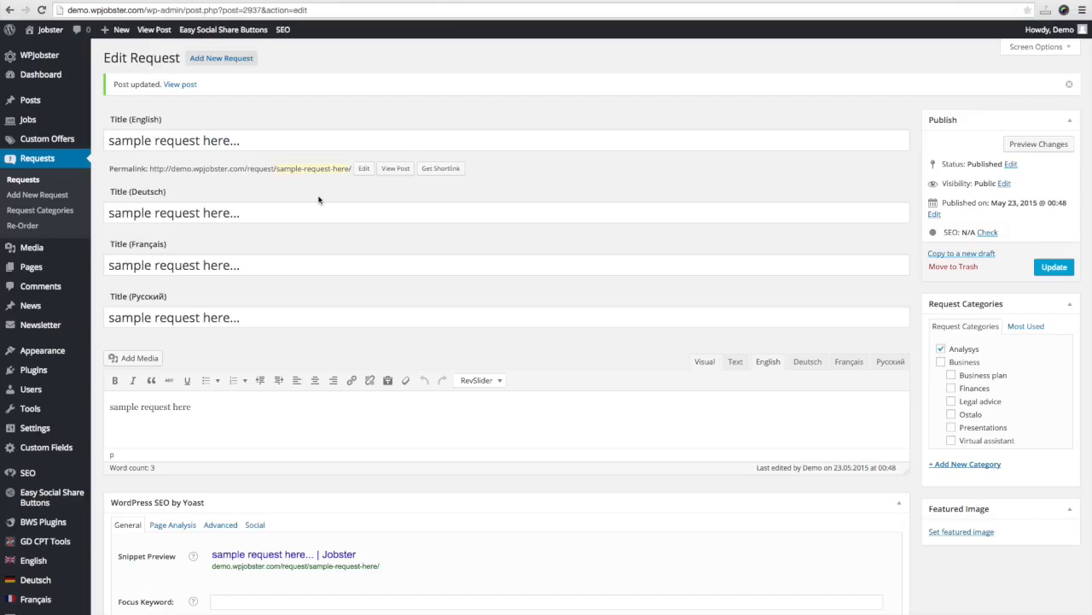
{"action": "scroll", "coordinate": [378, 204], "scroll_direction": "down", "scroll_amount": 1}
{"action": "scroll", "coordinate": [378, 205], "scroll_direction": "down", "scroll_amount": 8}
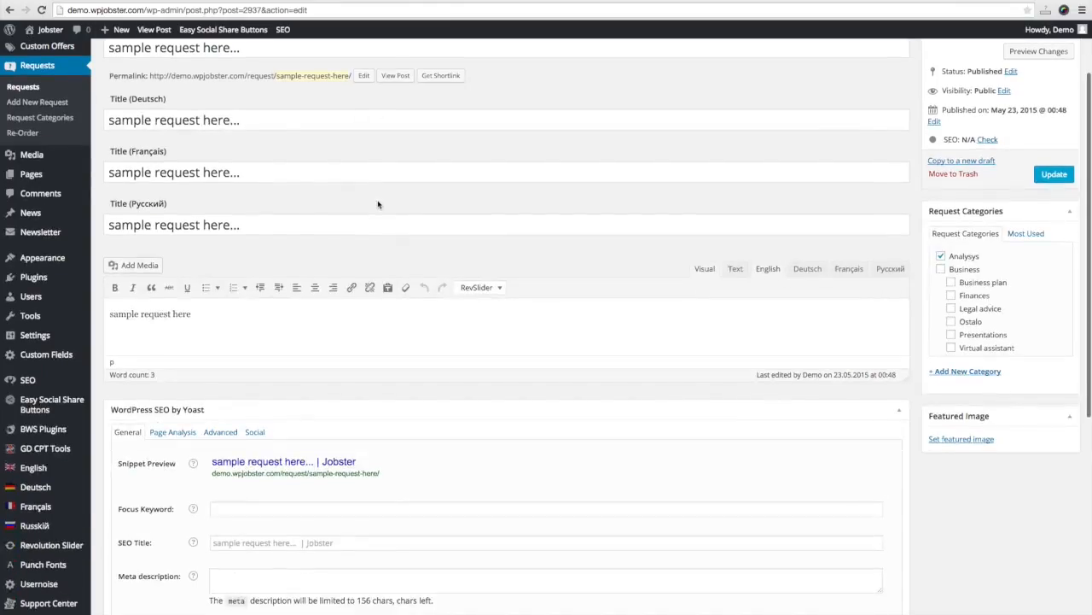
{"action": "scroll", "coordinate": [378, 202], "scroll_direction": "up", "scroll_amount": 9}
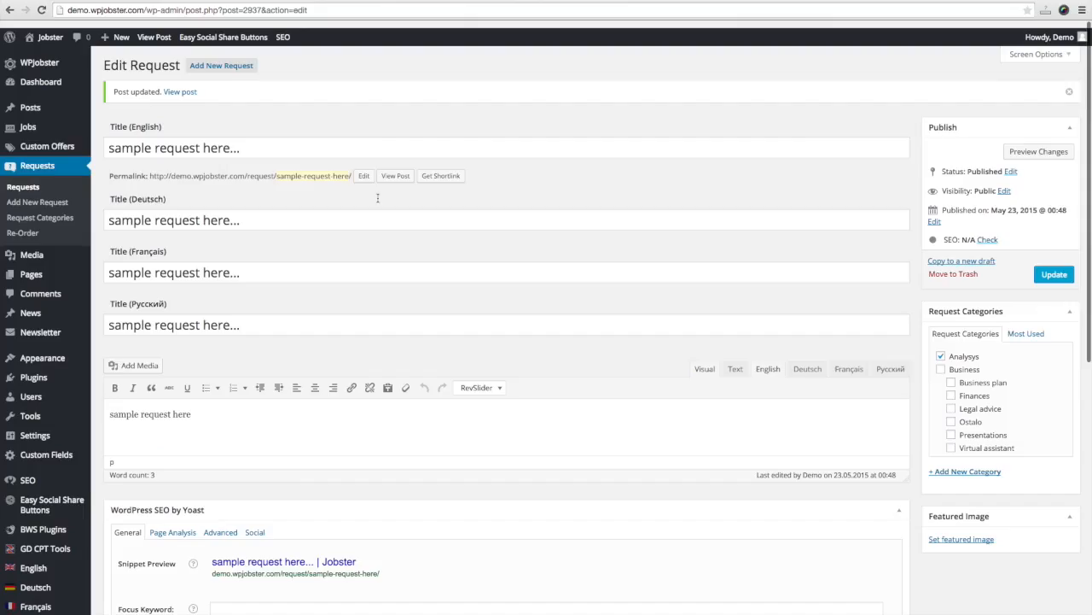
- Return to the Requests list and move "sample request here..." to the Trash
{"action": "left_click", "coordinate": [11, 180]}
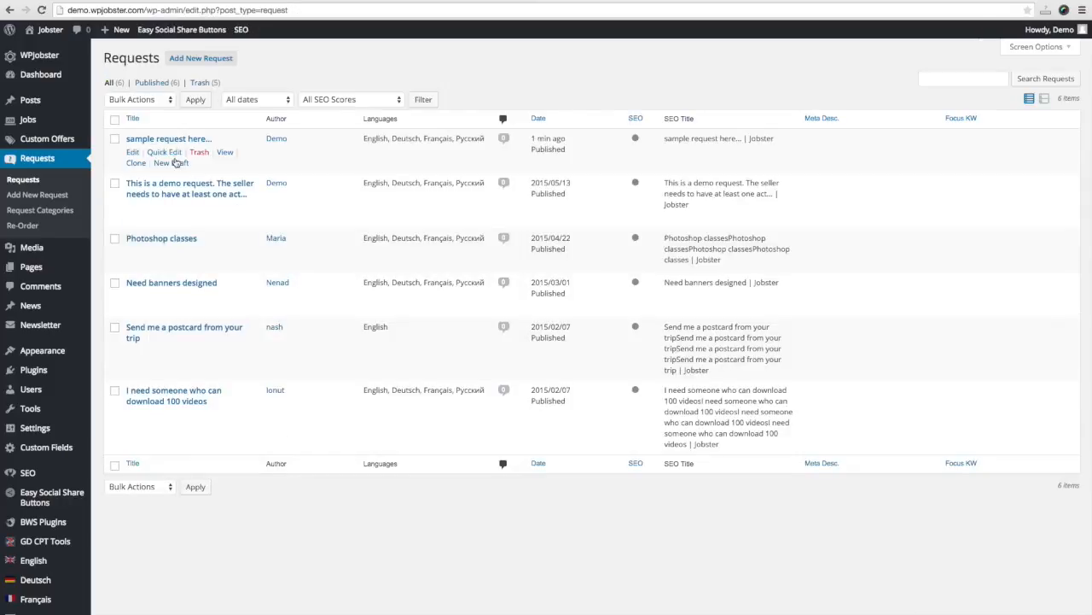
{"action": "left_click", "coordinate": [200, 153]}
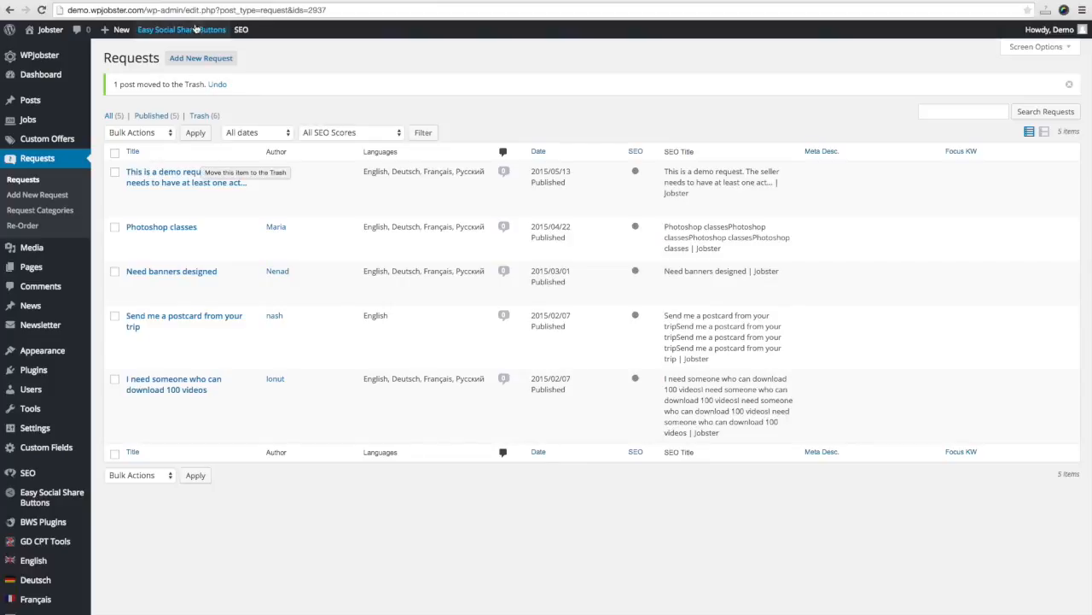
- On the site's Graphics & Design page, open a custom offer form for the Photoshop classes request
{"action": "left_click", "coordinate": [196, 1]}
{"action": "left_click", "coordinate": [195, 31]}
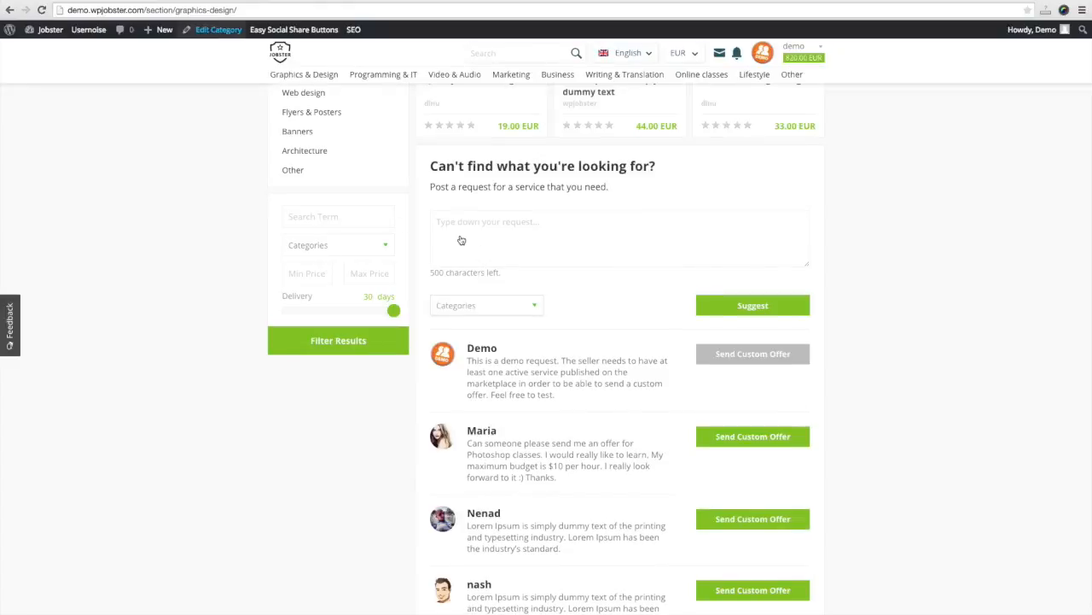
{"action": "scroll", "coordinate": [937, 210], "scroll_direction": "down", "scroll_amount": 2}
{"action": "scroll", "coordinate": [930, 213], "scroll_direction": "down", "scroll_amount": 4}
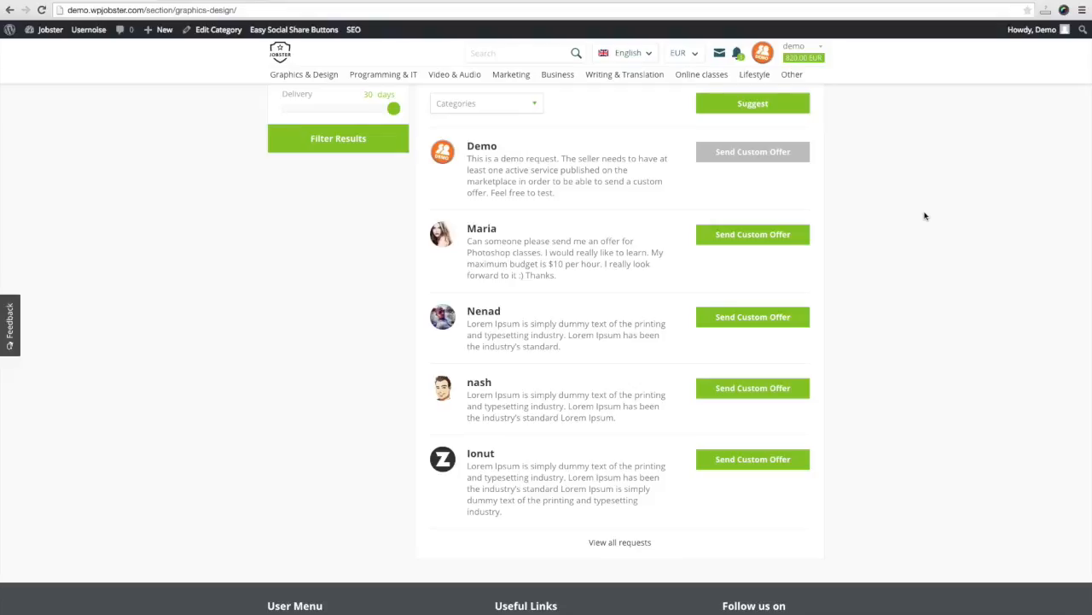
{"action": "left_click", "coordinate": [739, 237]}
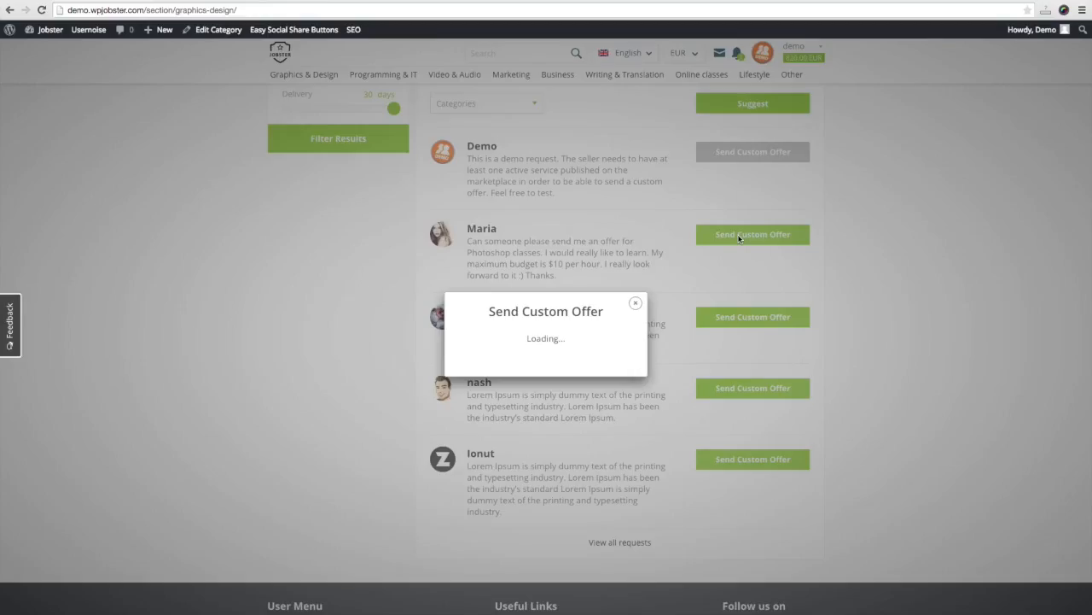
- Submit the custom offer with description "Hey I will do this for you.", a price of 100 EUR and a duration of 3 days
{"action": "left_click", "coordinate": [547, 278]}
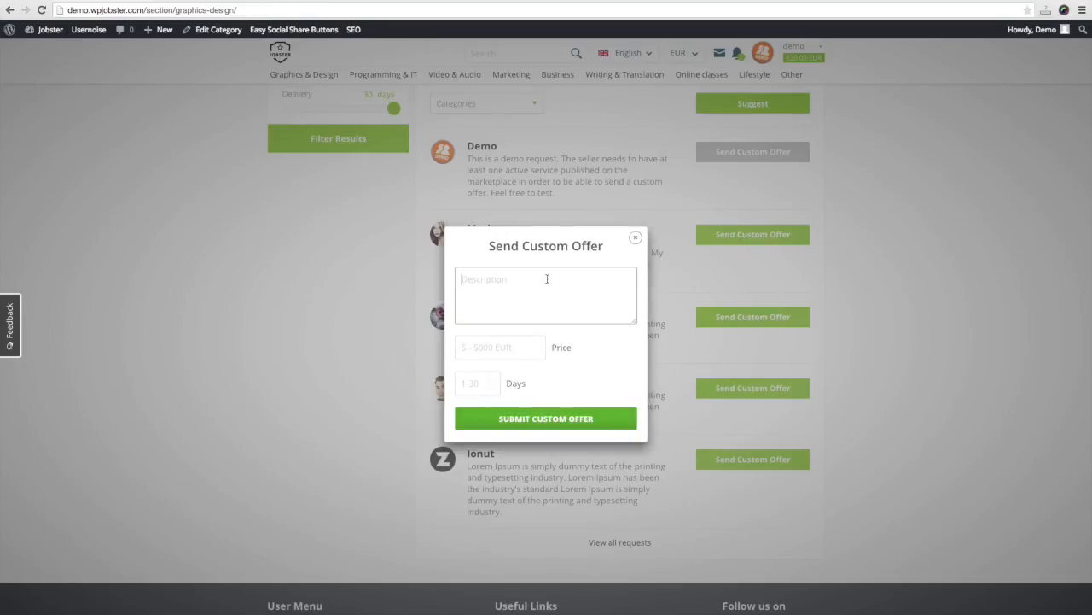
{"action": "type", "text": "Hey I will do this for you."}
{"action": "left_click", "coordinate": [492, 346]}
{"action": "type", "text": "100"}
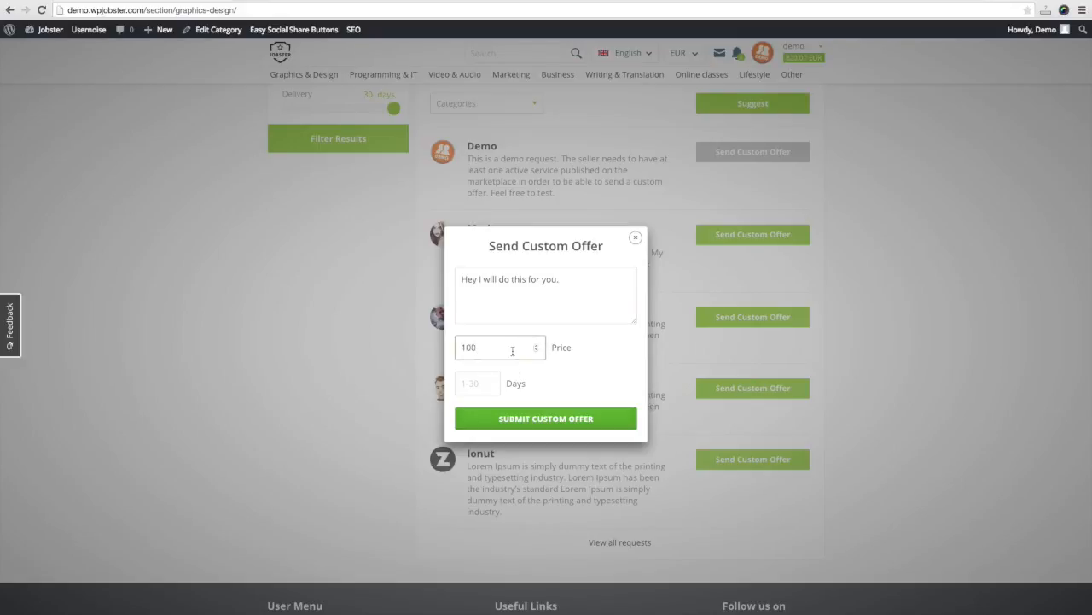
{"action": "left_click", "coordinate": [488, 386]}
{"action": "type", "text": "3"}
{"action": "left_click", "coordinate": [527, 427]}
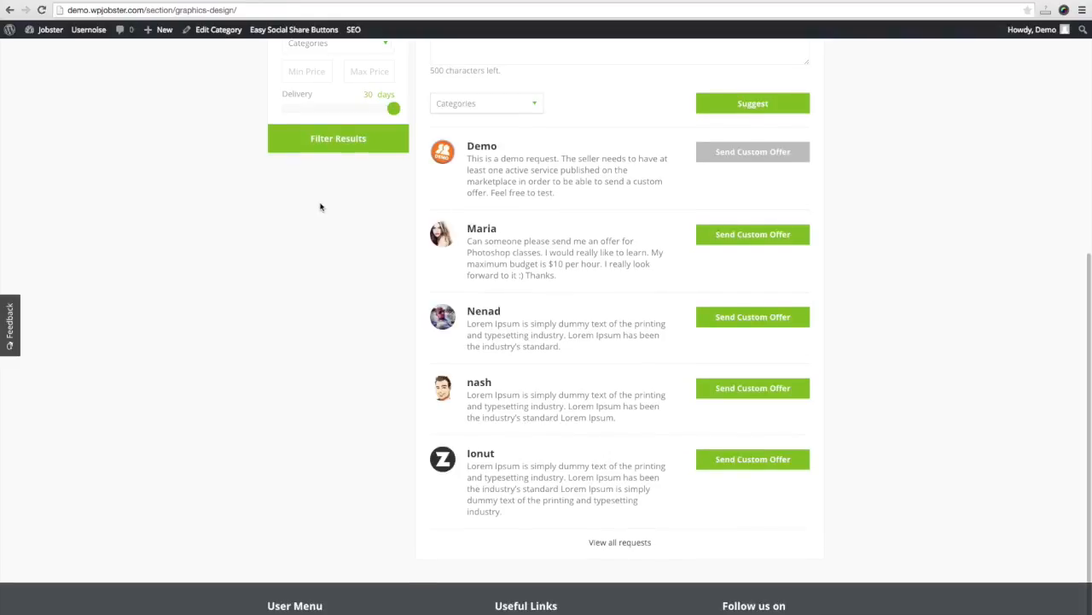
- Switch to the Roundcube webmail inbox, open the "You have a new offer" message and display its images
{"action": "scroll", "coordinate": [320, 207], "scroll_direction": "up", "scroll_amount": 3}
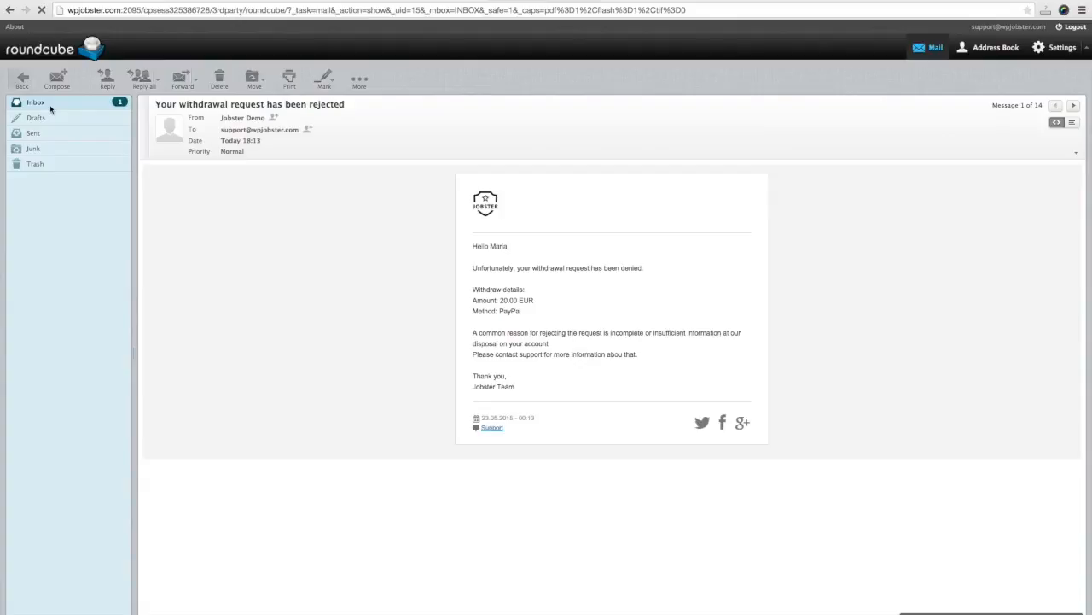
{"action": "left_click", "coordinate": [50, 108]}
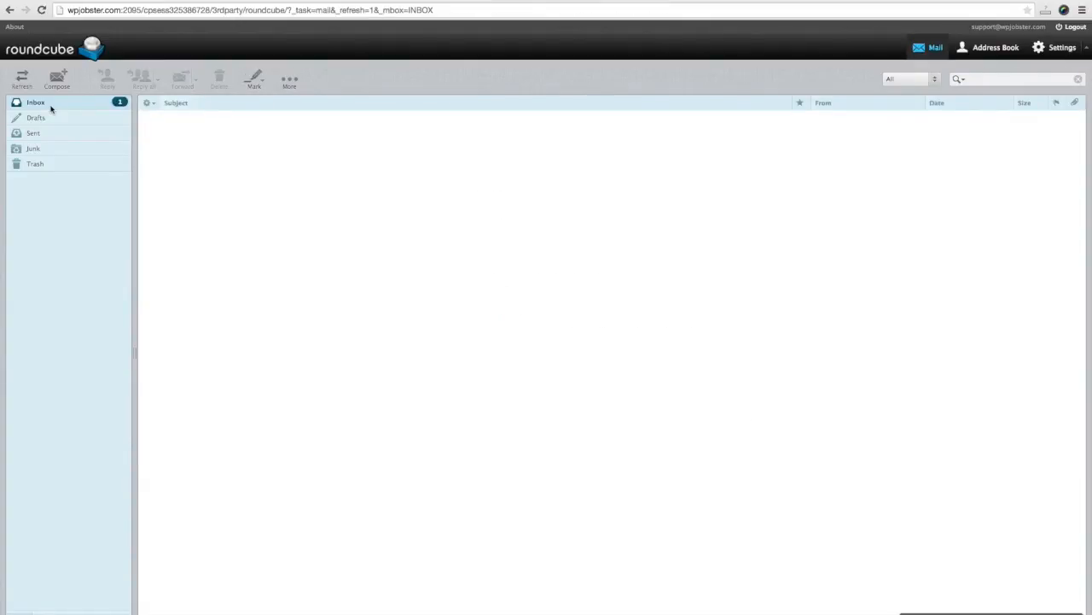
{"action": "double_click", "coordinate": [209, 121]}
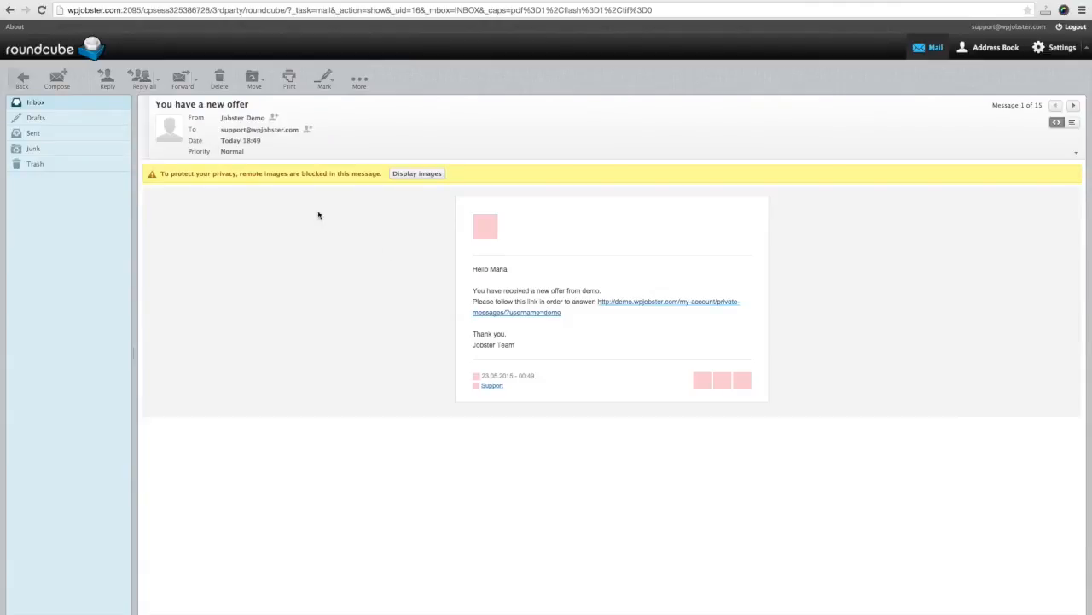
{"action": "left_click", "coordinate": [416, 174]}
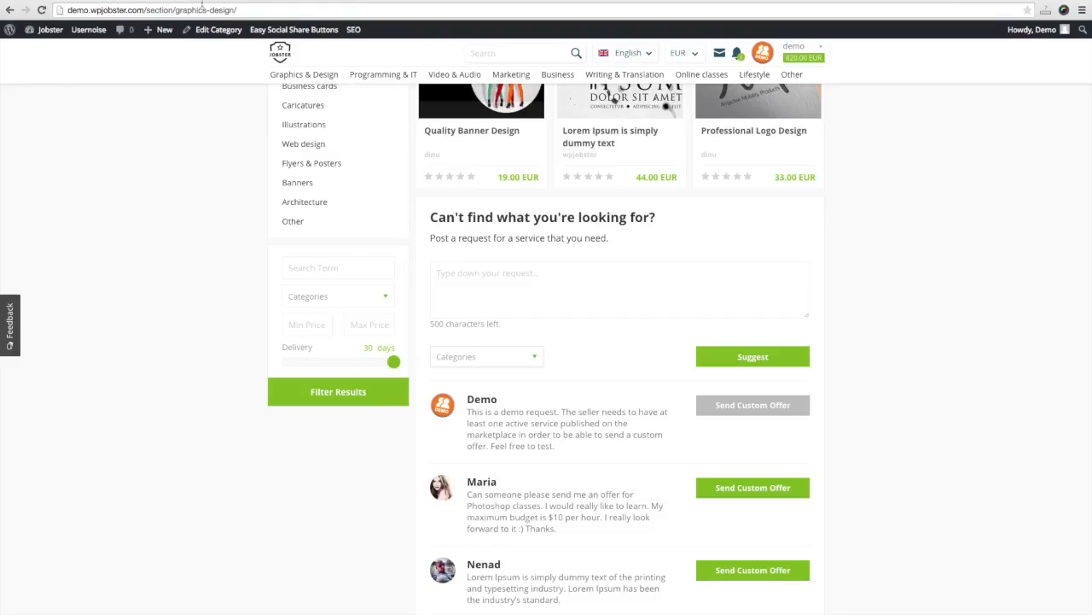
- Back on the site, open the private conversation with the Photoshop classes requester and review the sent custom offer
{"action": "scroll", "coordinate": [308, 128], "scroll_direction": "up", "scroll_amount": 5}
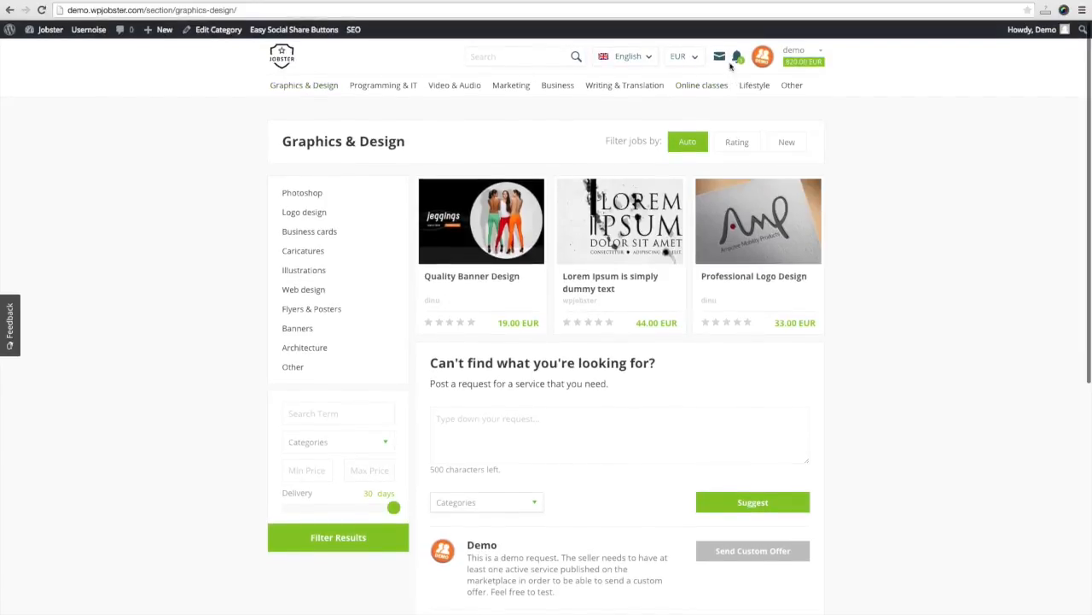
{"action": "left_click", "coordinate": [720, 58]}
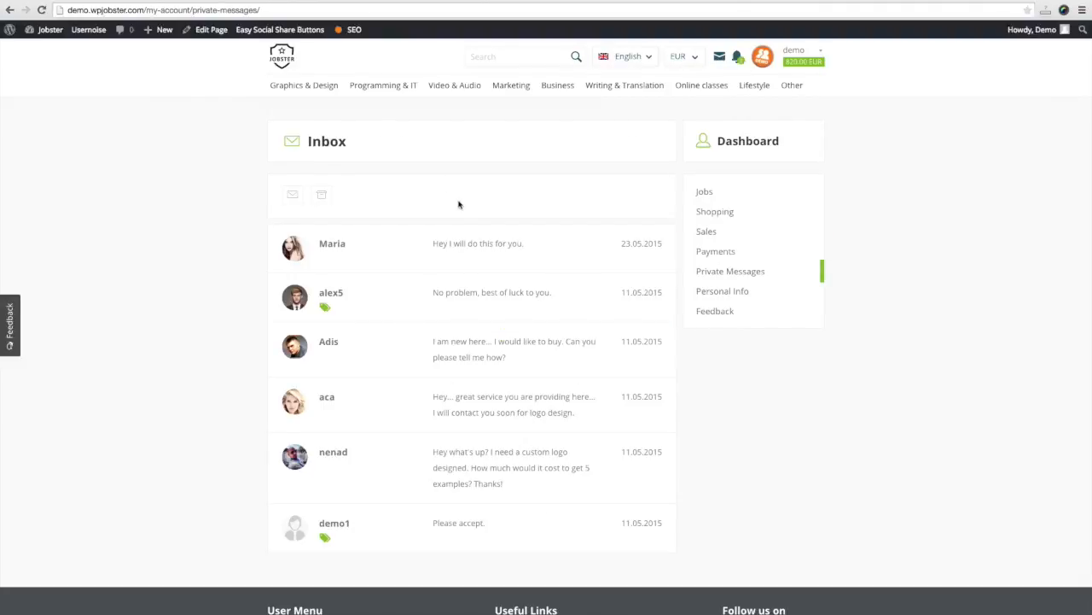
{"action": "left_click", "coordinate": [464, 249]}
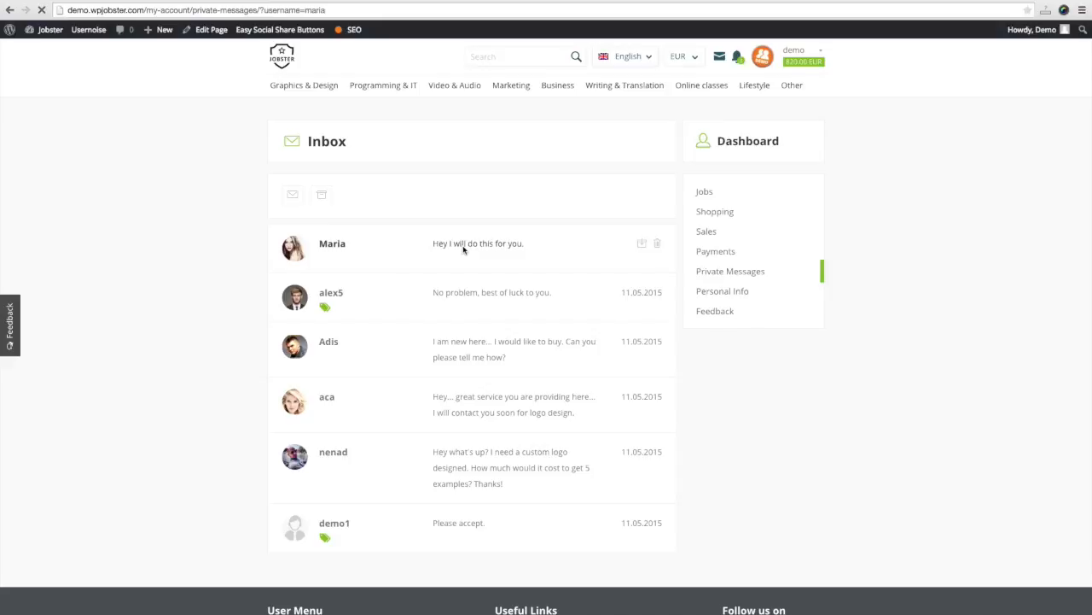
{"action": "scroll", "coordinate": [463, 249], "scroll_direction": "down", "scroll_amount": 3}
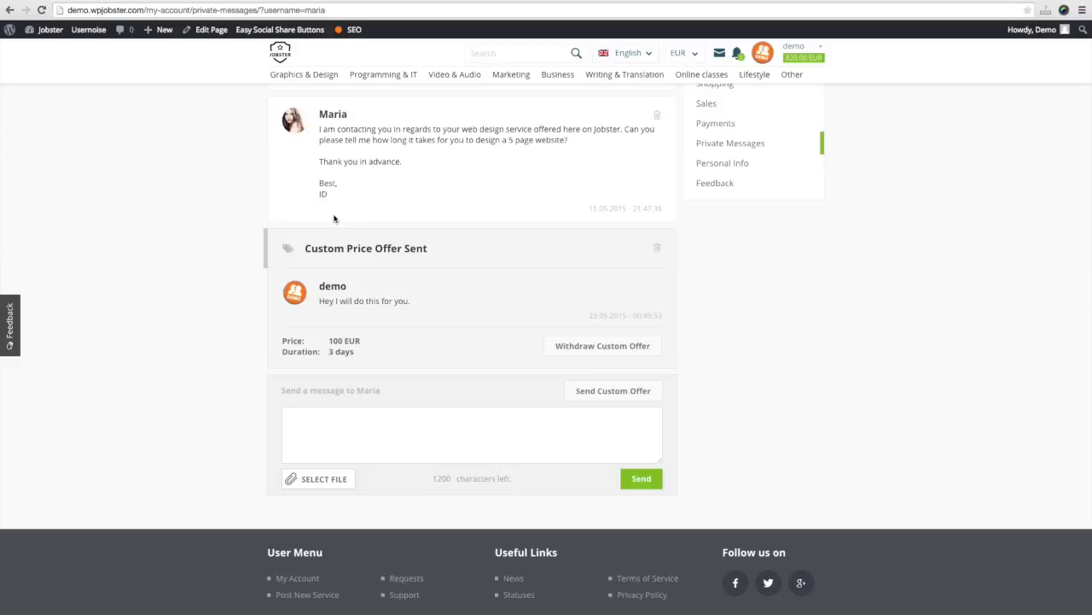
{"action": "scroll", "coordinate": [335, 218], "scroll_direction": "up", "scroll_amount": 3}
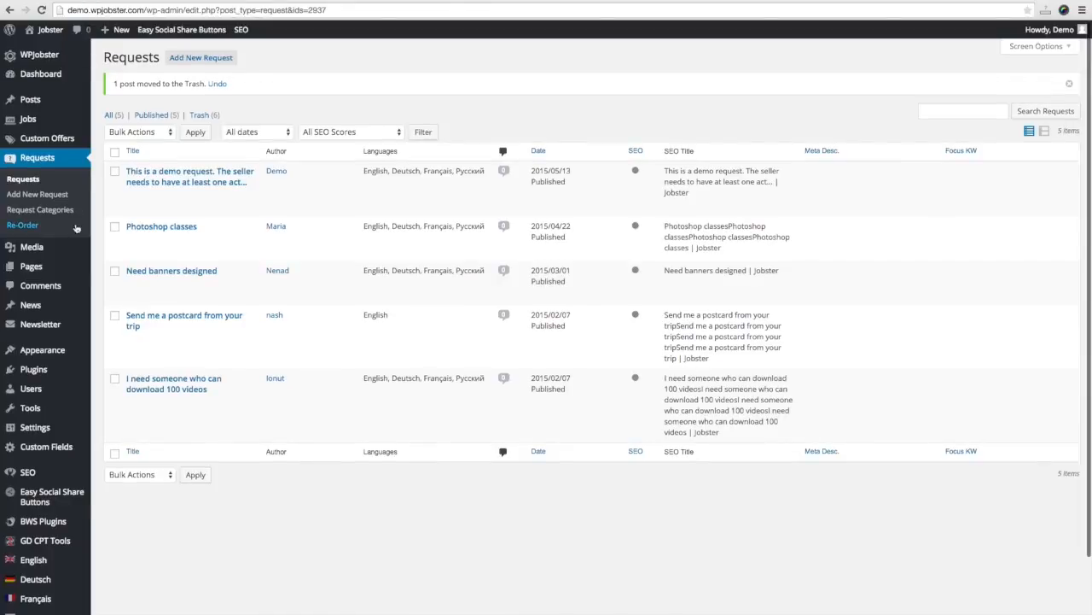
- In the admin Users list, search for the Photoshop classes requester by username and switch to that account
{"action": "scroll", "coordinate": [38, 324], "scroll_direction": "down", "scroll_amount": 1}
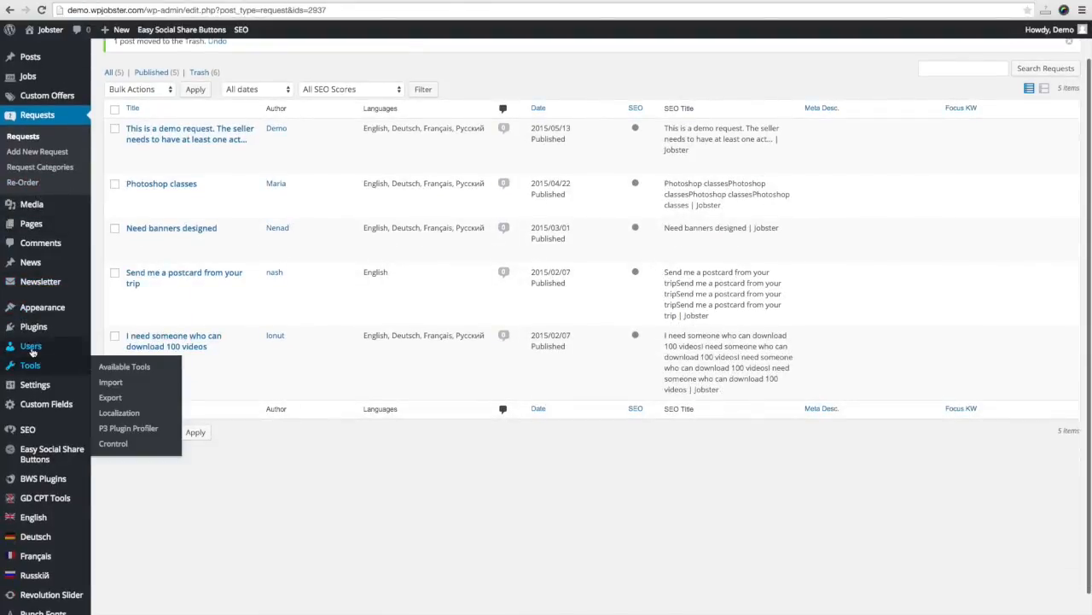
{"action": "mouse_move", "coordinate": [34, 350]}
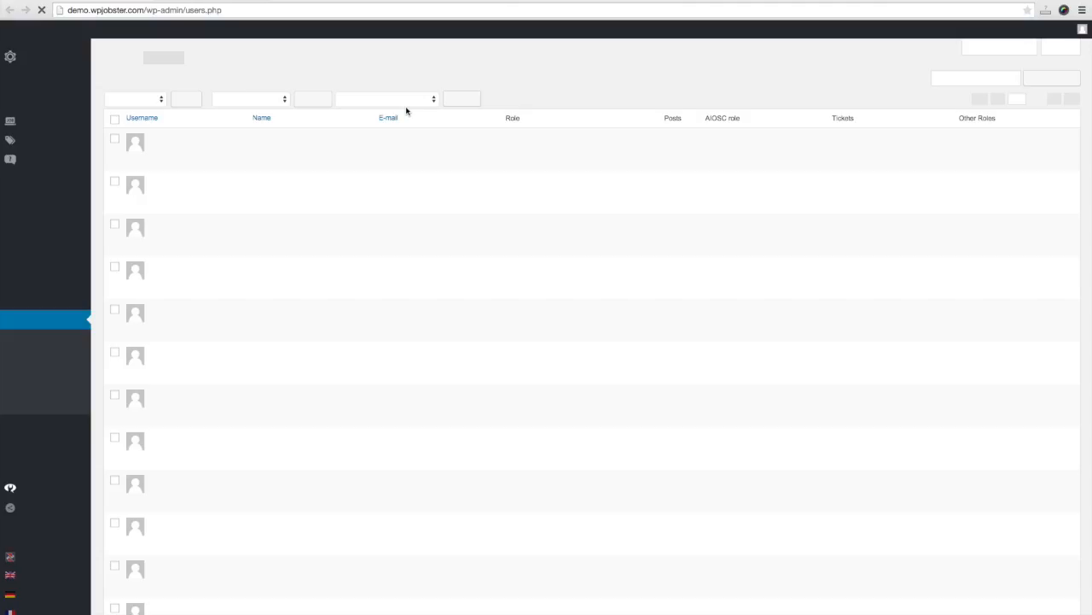
{"action": "left_click", "coordinate": [953, 76]}
{"action": "type", "text": "maria"}
{"action": "key", "text": "Return"}
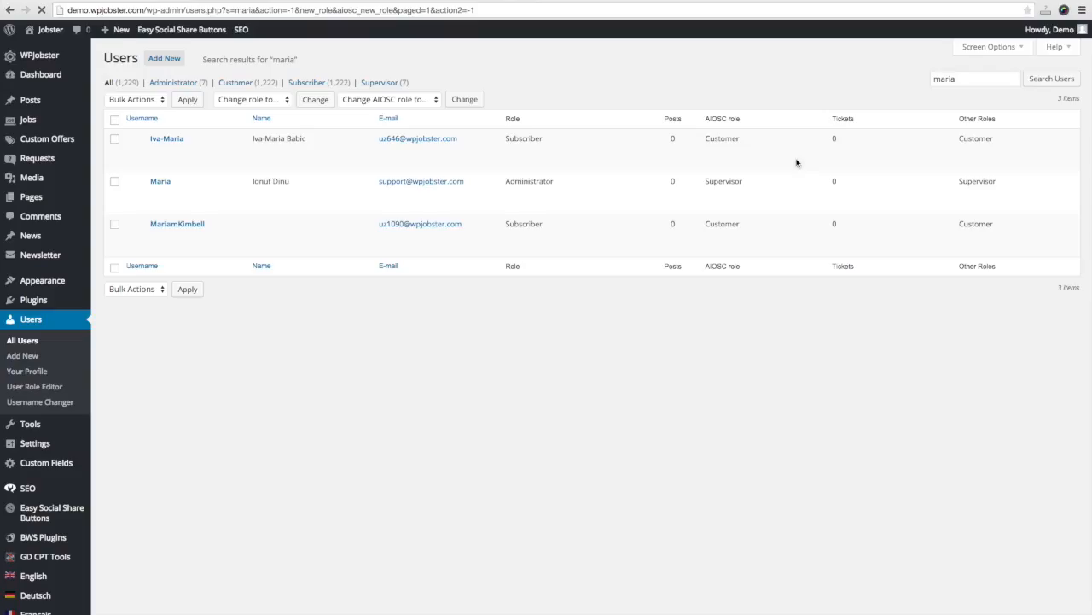
{"action": "mouse_move", "coordinate": [172, 195]}
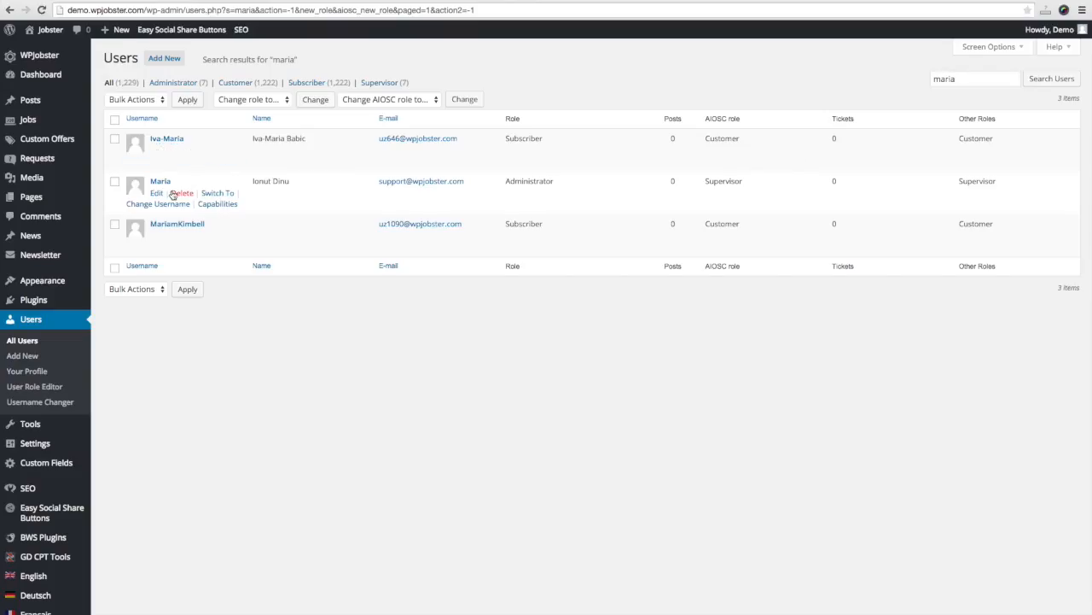
{"action": "left_click", "coordinate": [217, 194]}
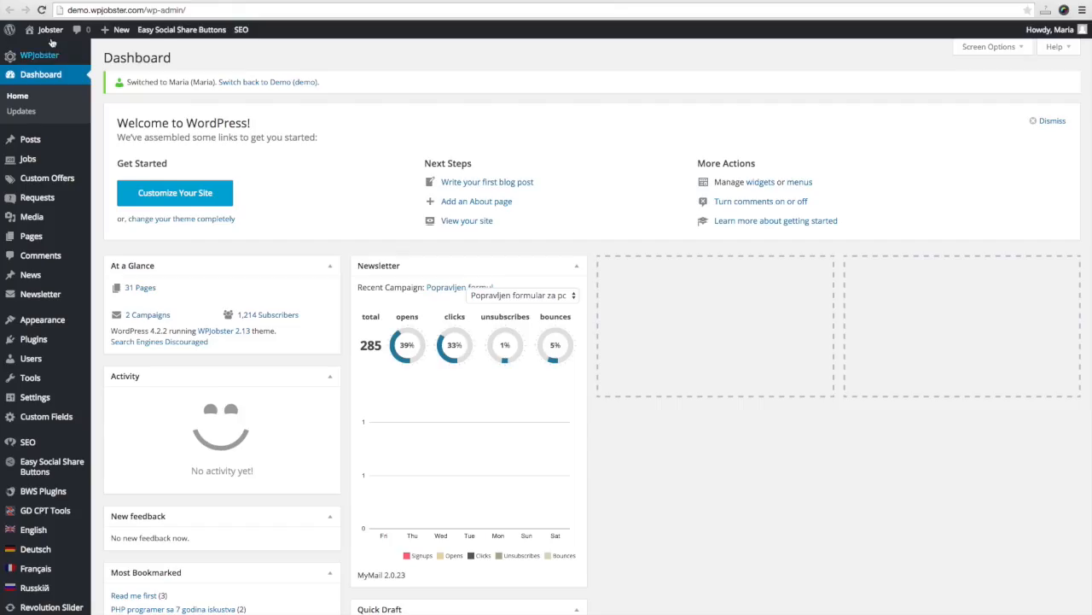
- Go to the site, check the notifications and accept the 100 EUR custom offer in the private conversation with demo
{"action": "left_click", "coordinate": [43, 52]}
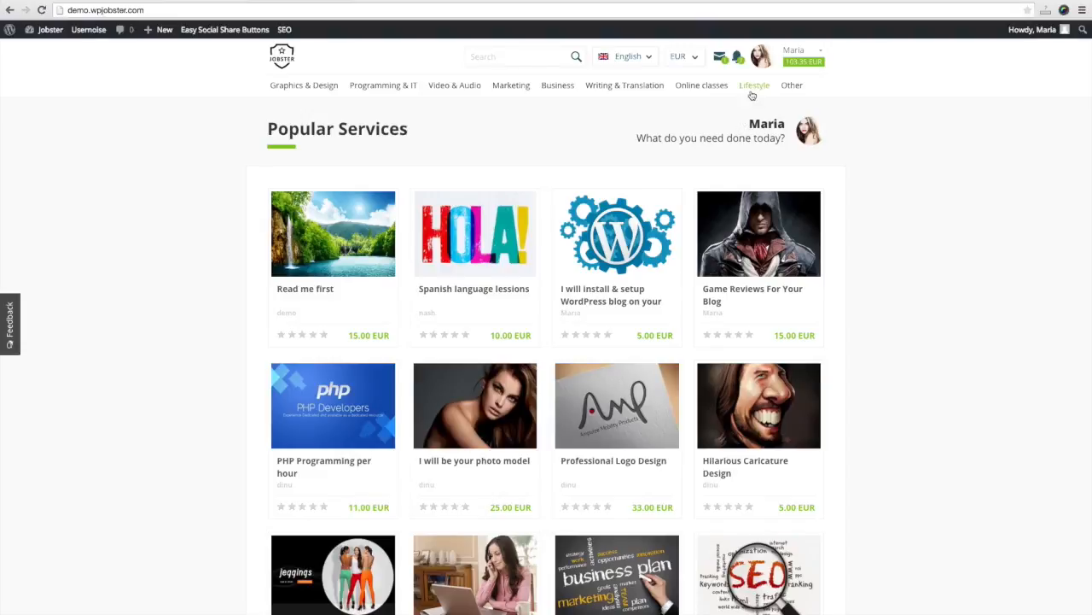
{"action": "left_click", "coordinate": [738, 58]}
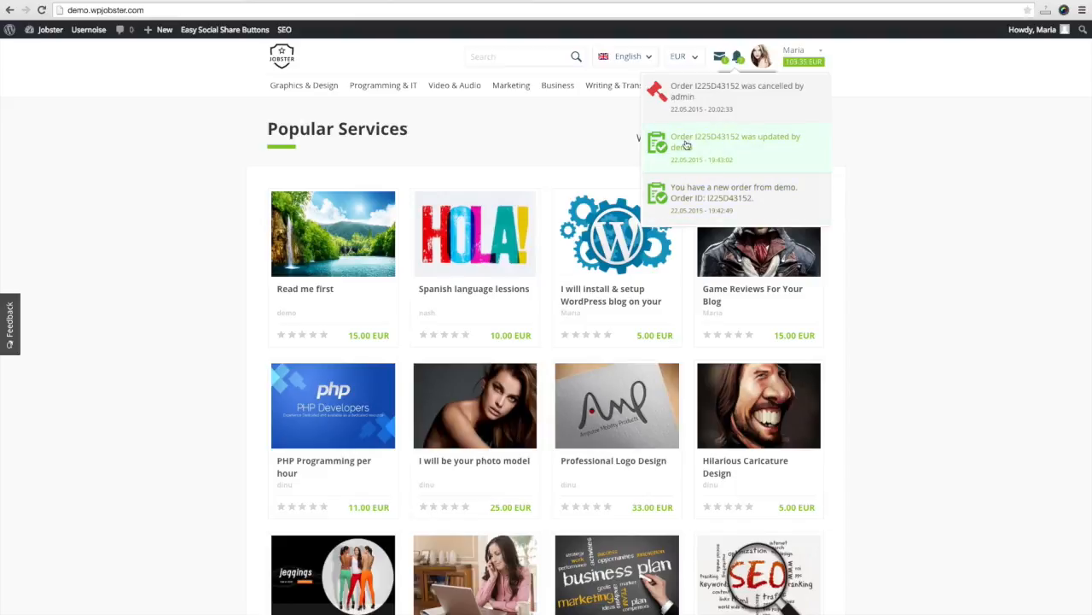
{"action": "left_click", "coordinate": [720, 59]}
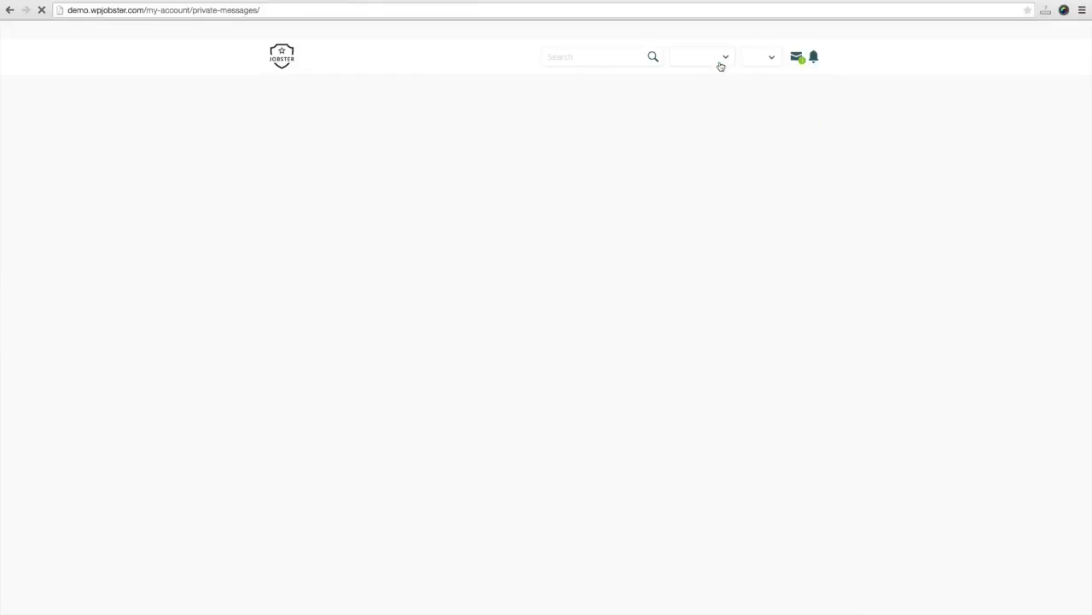
{"action": "left_click", "coordinate": [448, 244]}
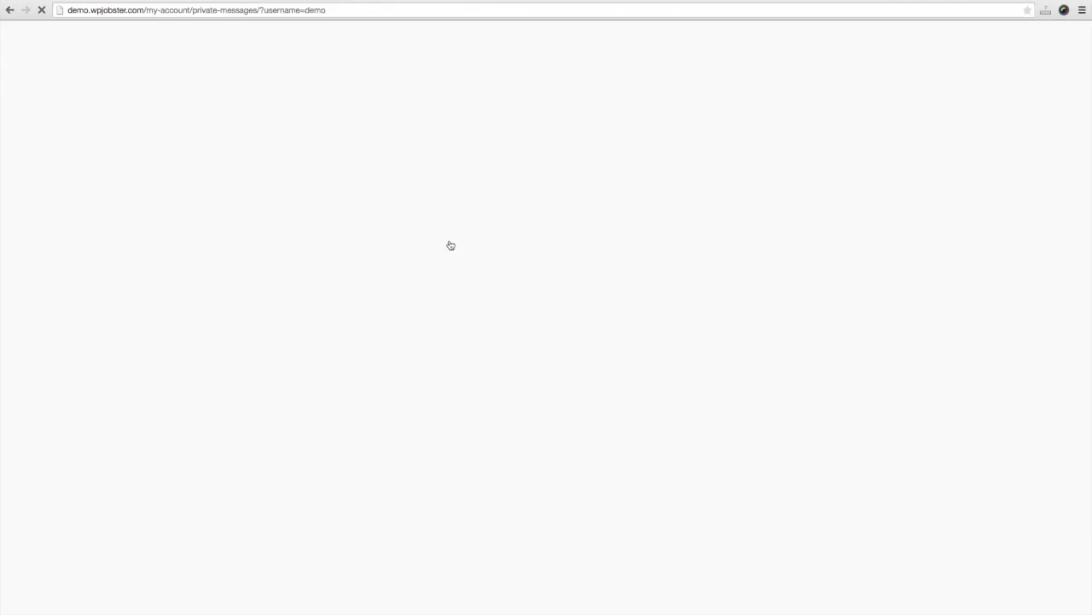
{"action": "scroll", "coordinate": [451, 244], "scroll_direction": "down", "scroll_amount": 3}
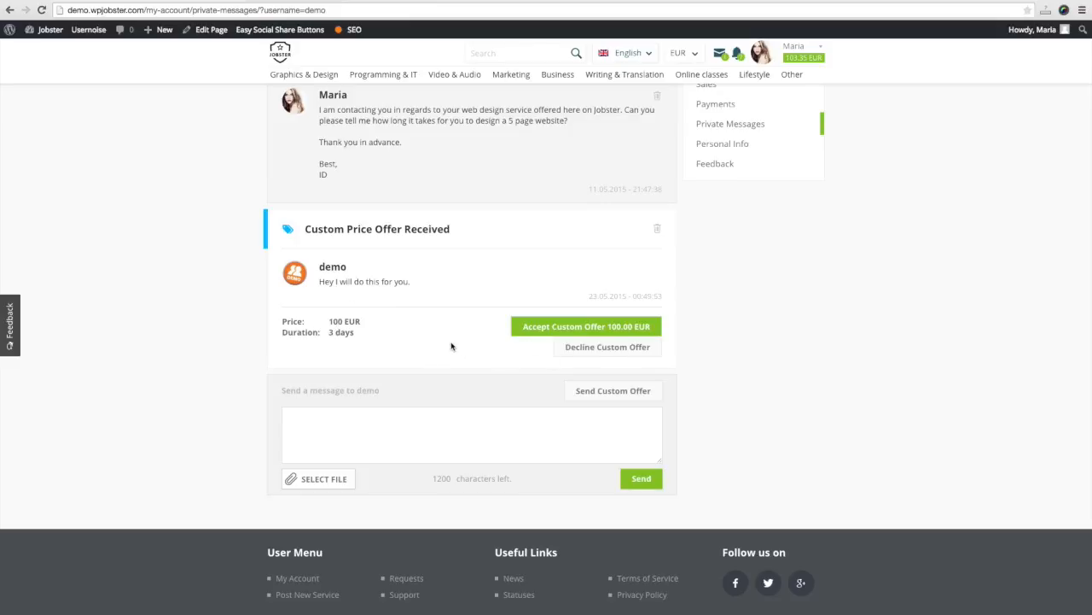
{"action": "left_click", "coordinate": [544, 331]}
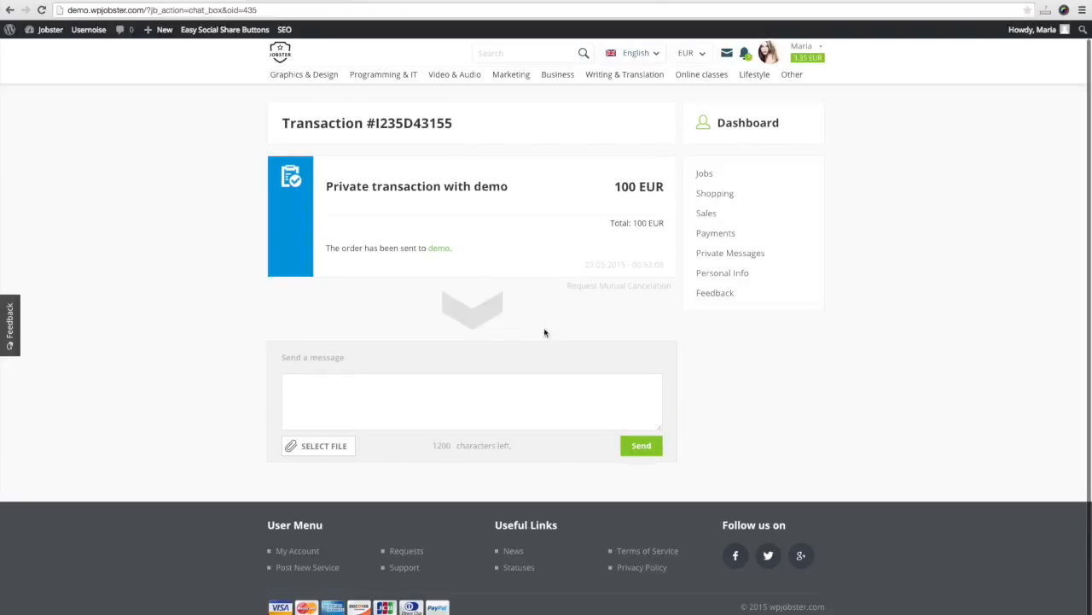
- Check the buyer's account menu and send the message "someting" in the private transaction with demo
{"action": "mouse_move", "coordinate": [820, 66]}
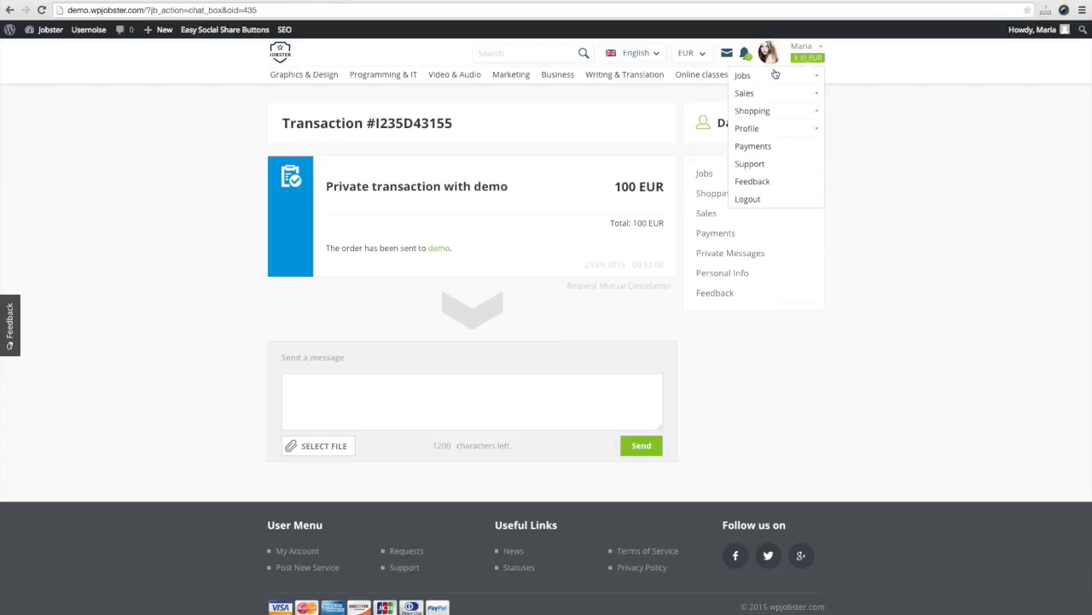
{"action": "left_click", "coordinate": [461, 388]}
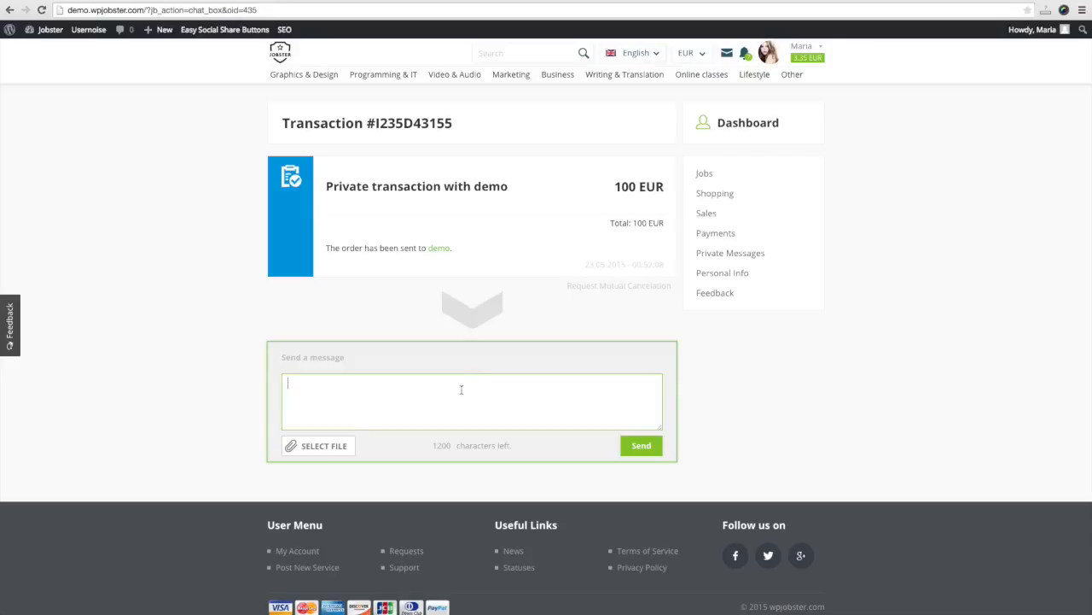
{"action": "type", "text": "someting"}
{"action": "left_click", "coordinate": [652, 451]}
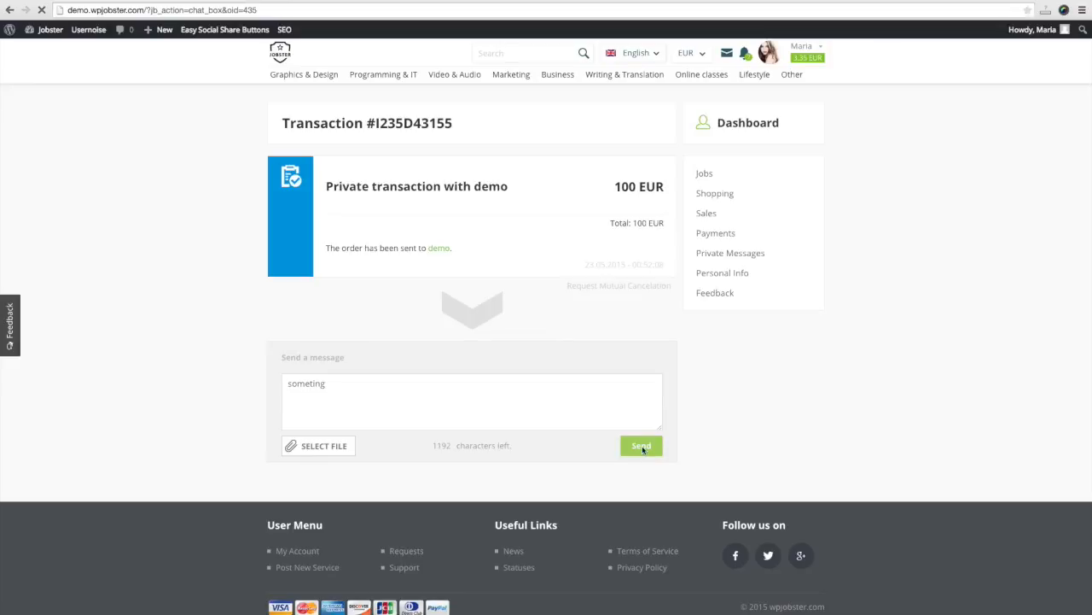
{"action": "scroll", "coordinate": [725, 378], "scroll_direction": "up", "scroll_amount": 1}
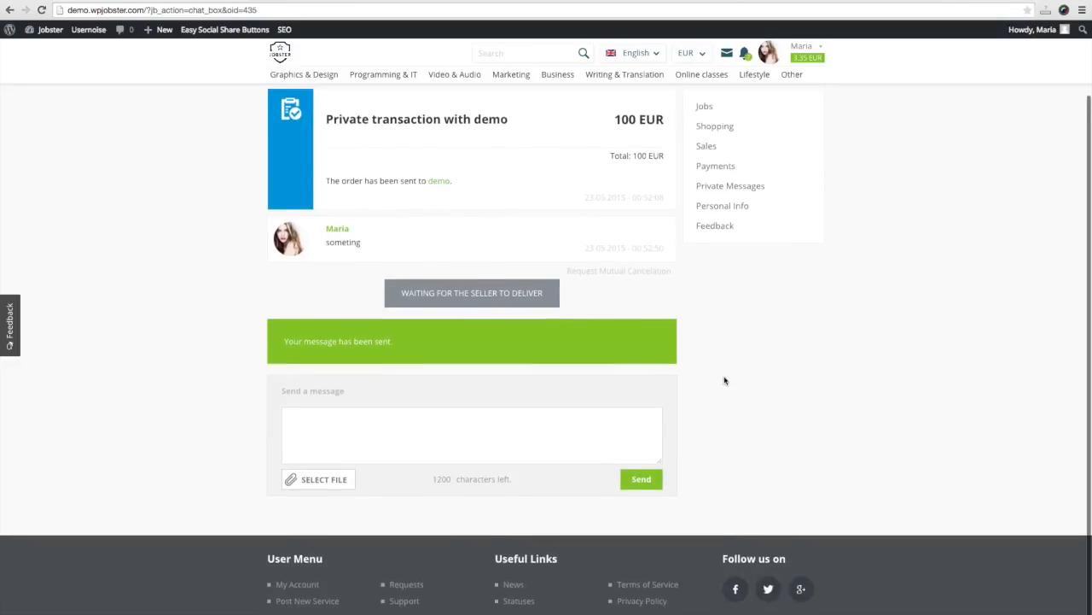
{"action": "scroll", "coordinate": [768, 391], "scroll_direction": "up", "scroll_amount": 2}
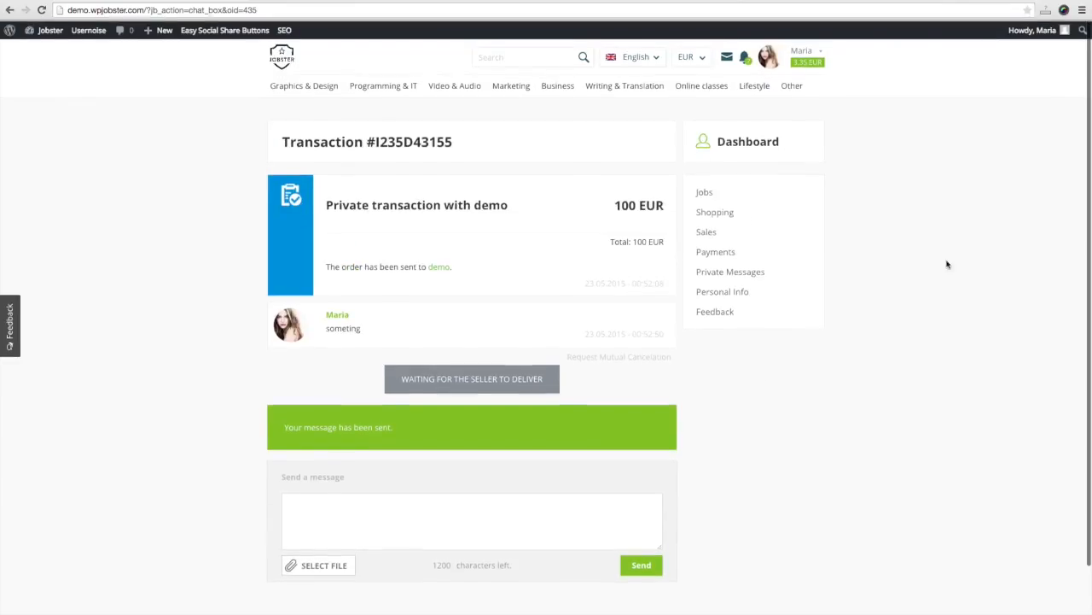
- Switch back to the demo account and return to the site's homepage
{"action": "mouse_move", "coordinate": [1037, 30]}
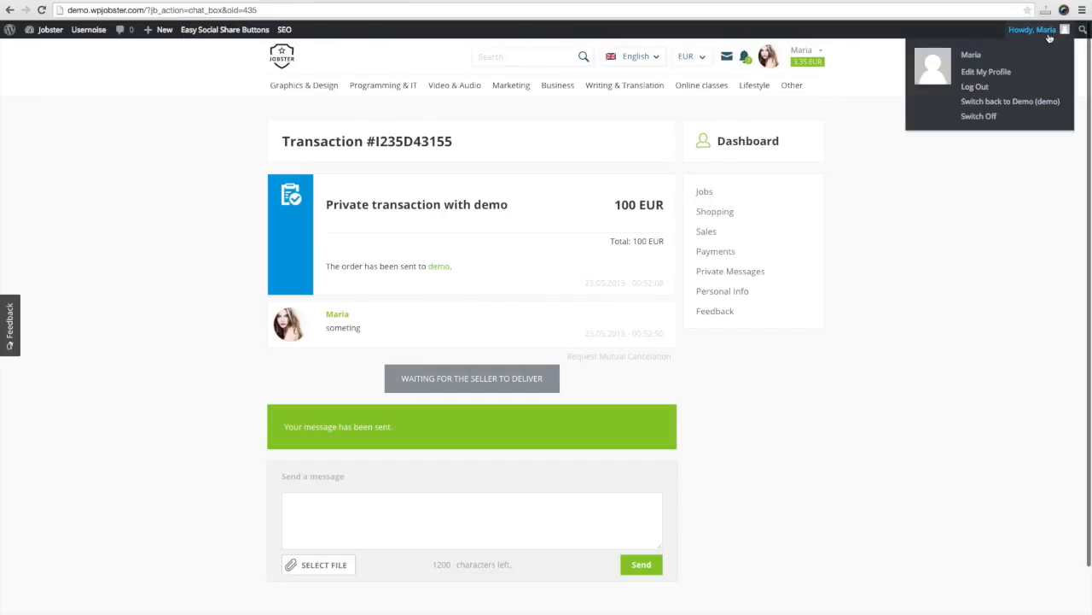
{"action": "left_click", "coordinate": [1007, 101]}
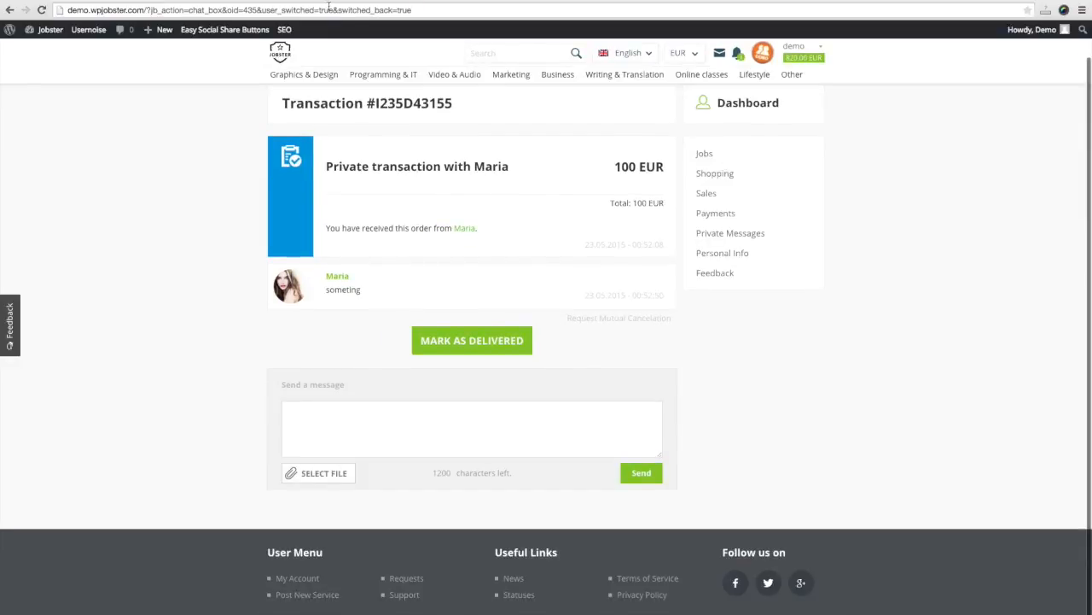
{"action": "left_click", "coordinate": [280, 53]}
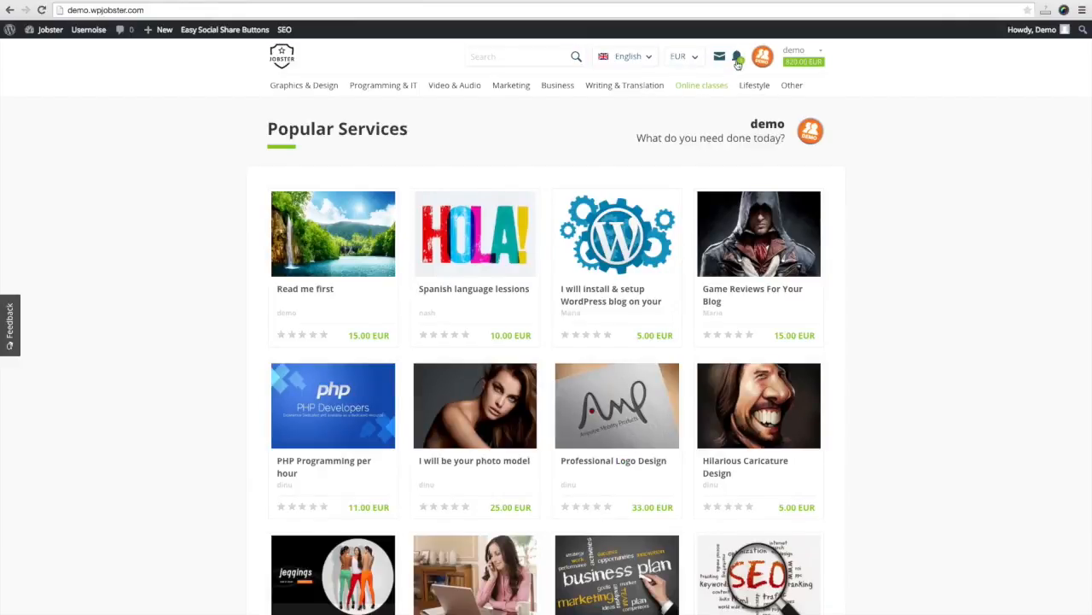
- Open the 100 EUR private transaction from the demo account's My Sales list and mark the order as delivered
{"action": "left_click", "coordinate": [739, 59]}
{"action": "mouse_move", "coordinate": [798, 70]}
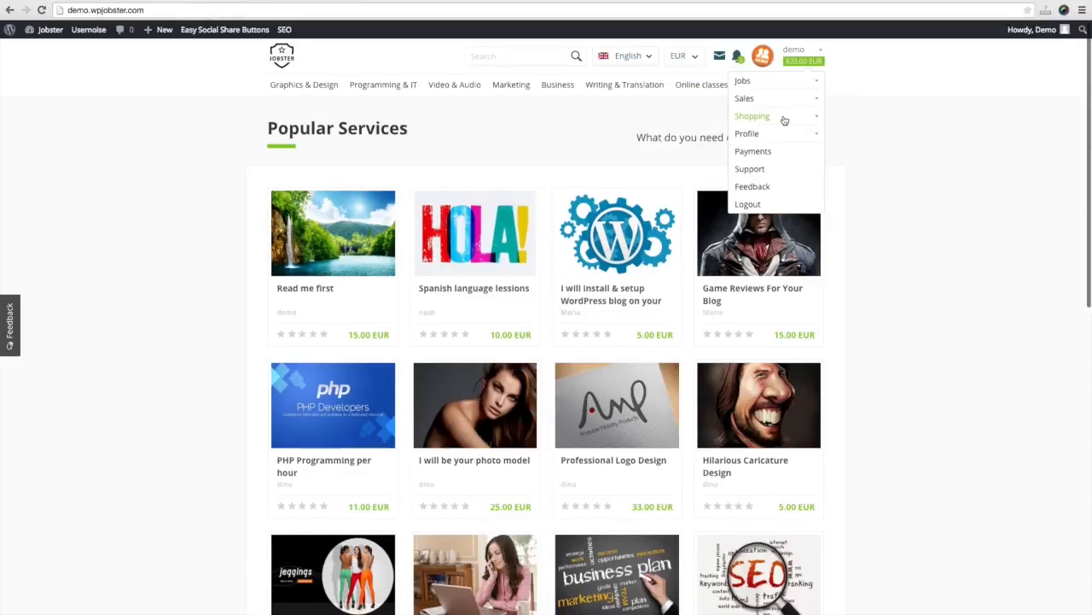
{"action": "left_click", "coordinate": [785, 103]}
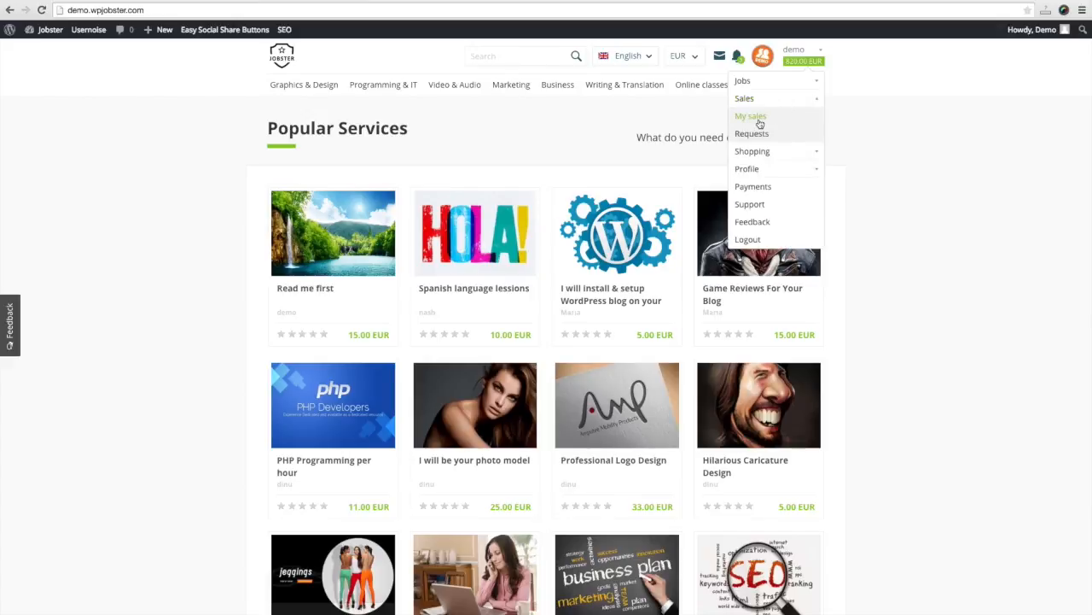
{"action": "left_click", "coordinate": [762, 115]}
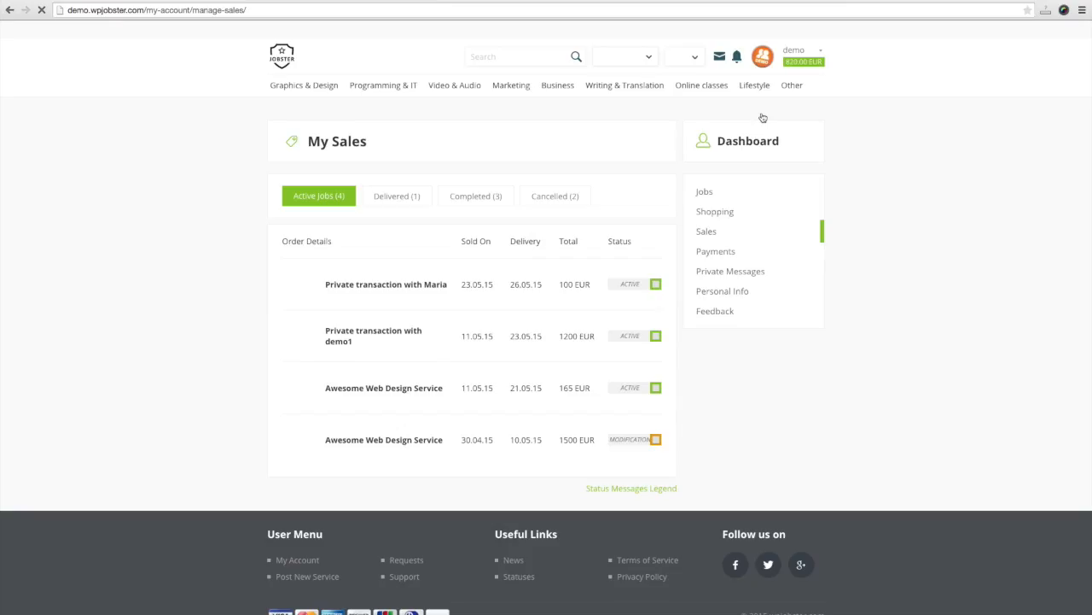
{"action": "left_click", "coordinate": [394, 285]}
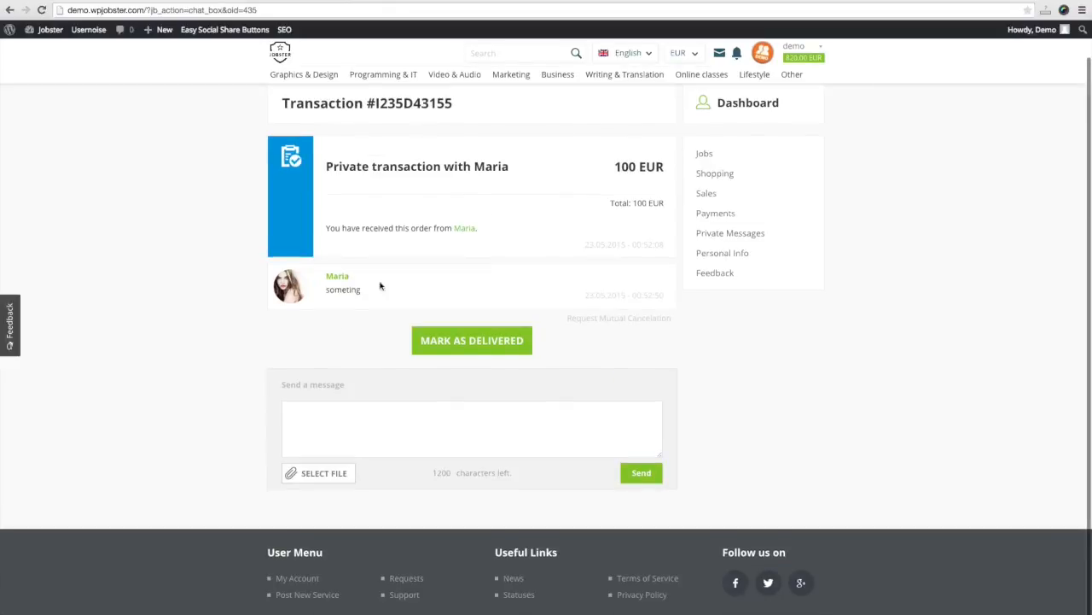
{"action": "left_click", "coordinate": [438, 345]}
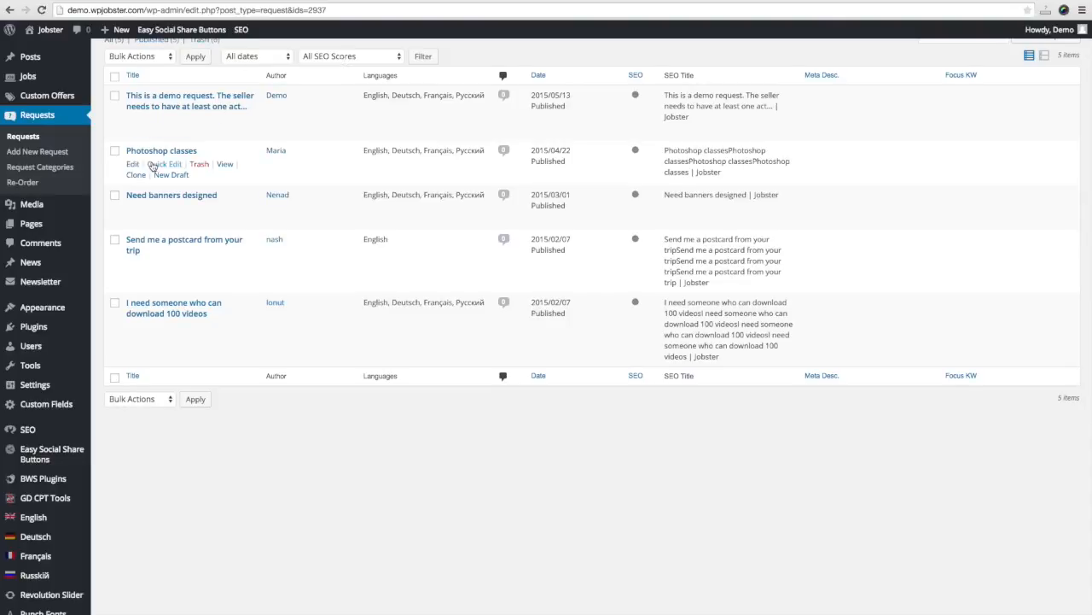
- Return to the WordPress admin, open the Jobs Re-Order page and select Archive as the area to sort
{"action": "mouse_move", "coordinate": [76, 230]}
{"action": "scroll", "coordinate": [77, 230], "scroll_direction": "down", "scroll_amount": 1}
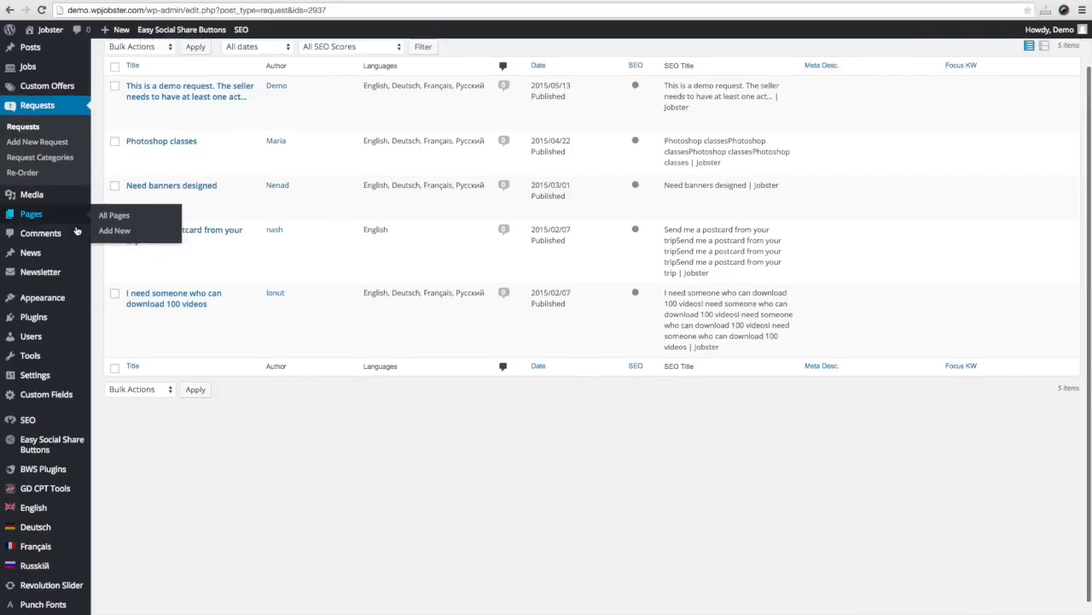
{"action": "scroll", "coordinate": [77, 230], "scroll_direction": "down", "scroll_amount": 3}
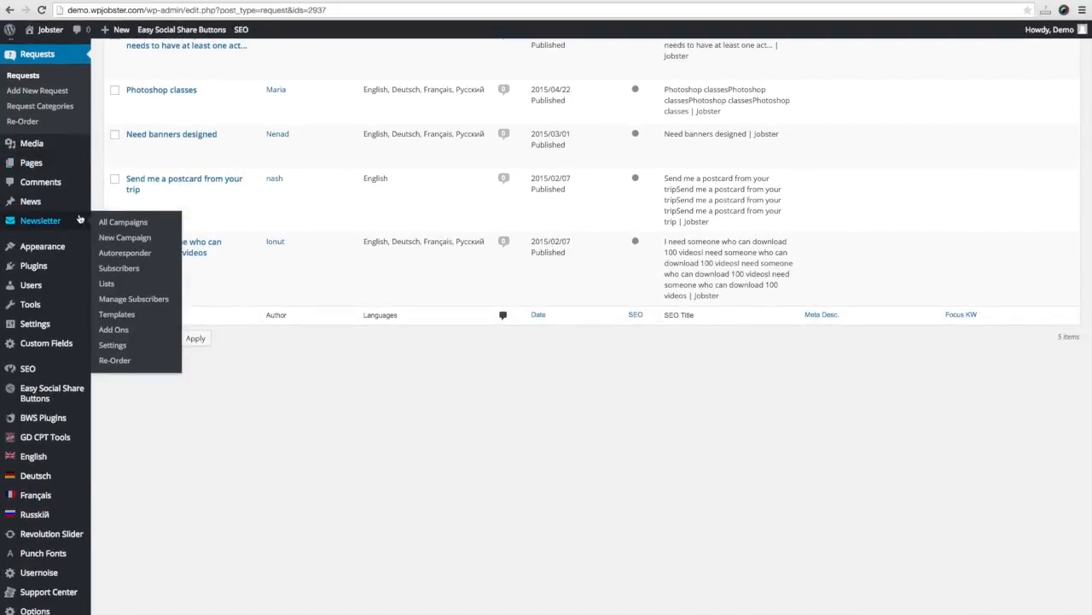
{"action": "scroll", "coordinate": [79, 220], "scroll_direction": "up", "scroll_amount": 3}
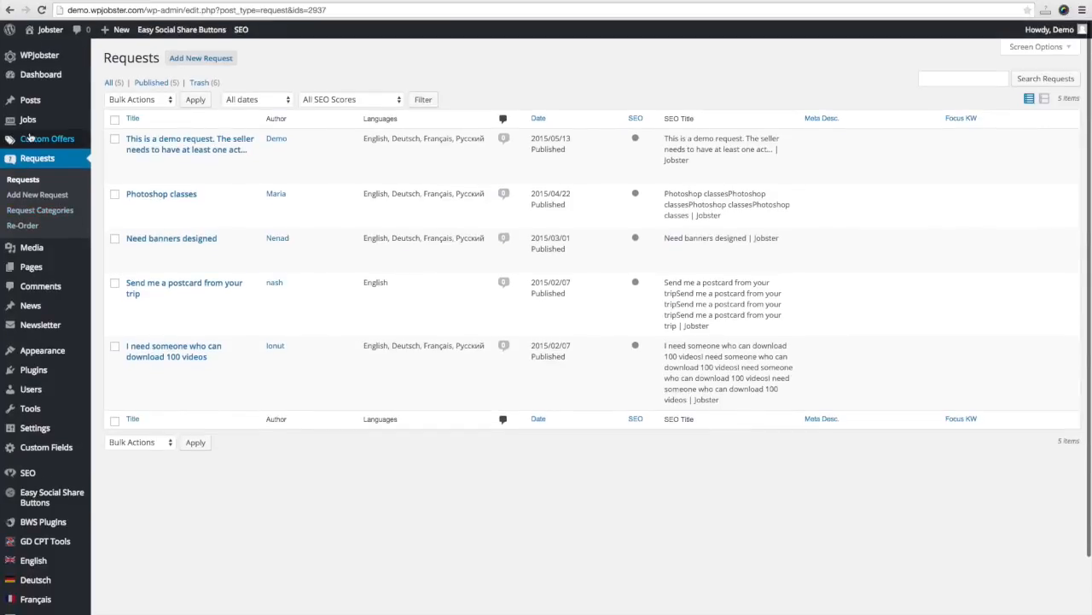
{"action": "mouse_move", "coordinate": [34, 124]}
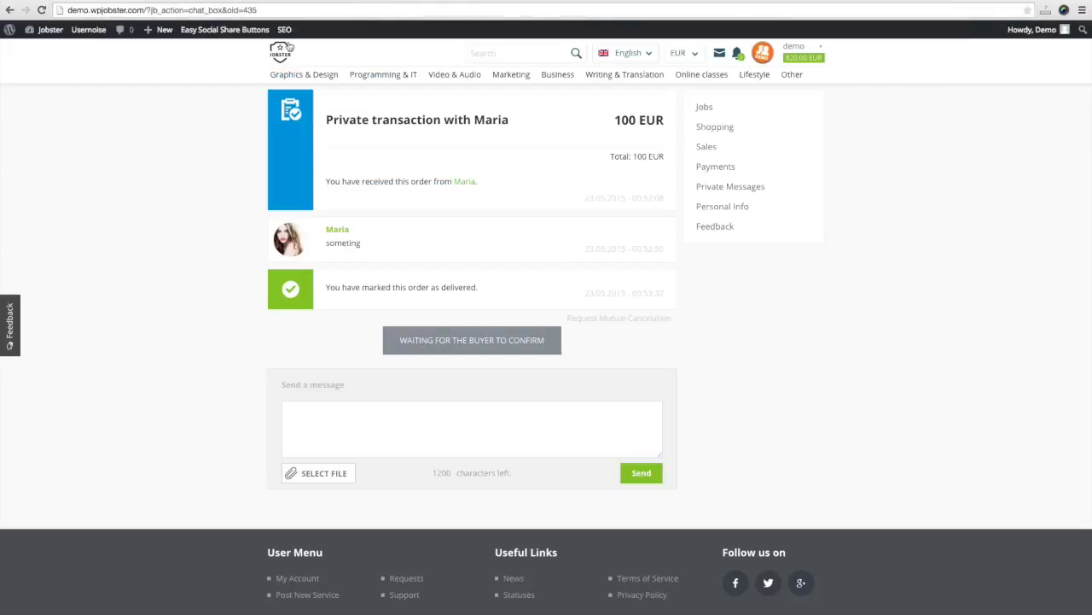
{"action": "mouse_move", "coordinate": [186, 33]}
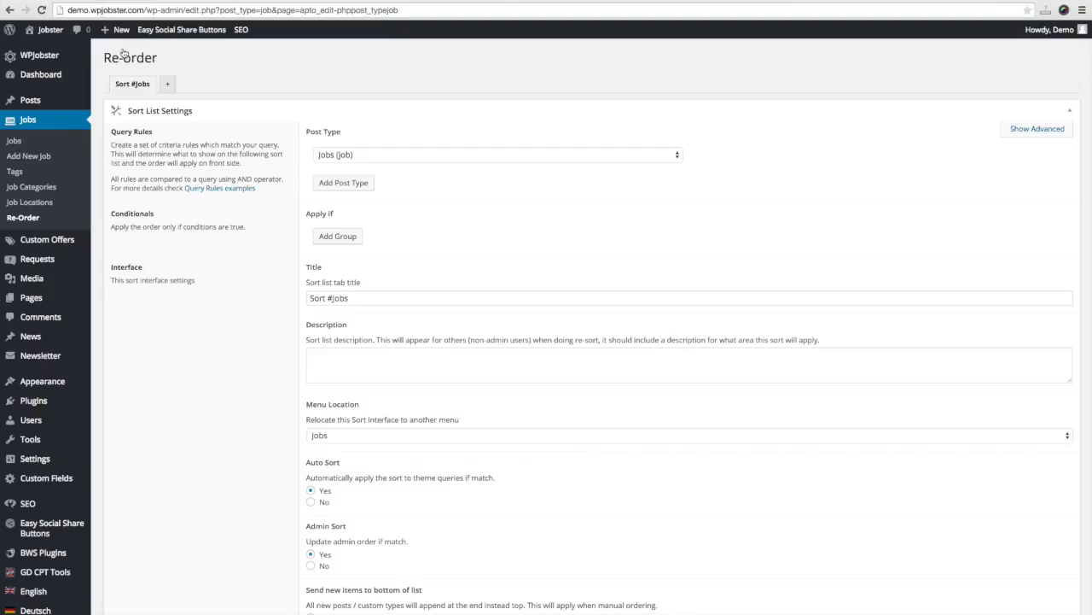
{"action": "scroll", "coordinate": [331, 224], "scroll_direction": "down", "scroll_amount": 8}
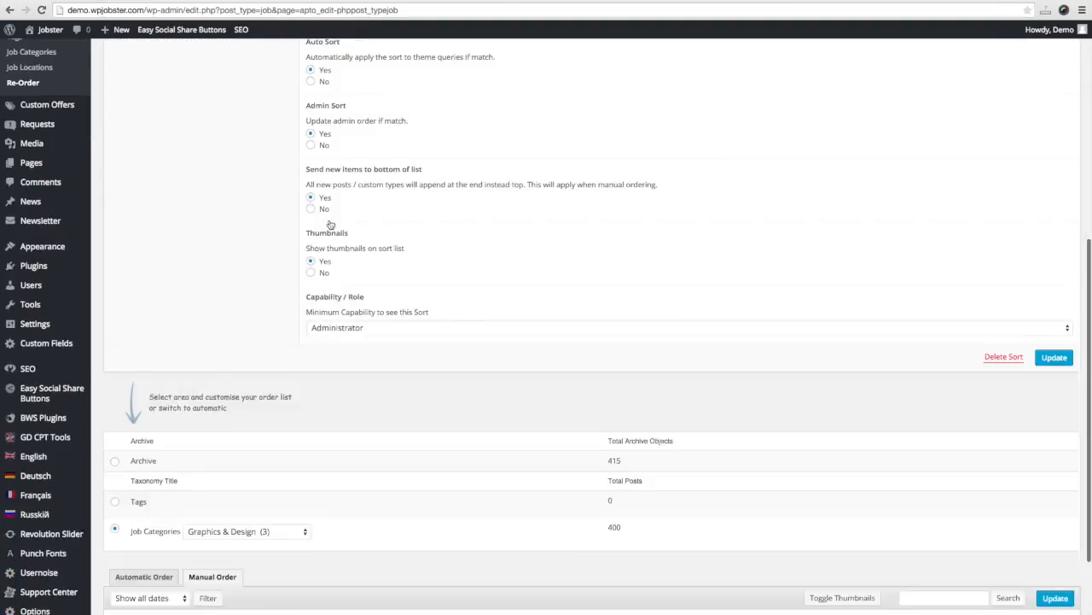
{"action": "scroll", "coordinate": [330, 224], "scroll_direction": "down", "scroll_amount": 3}
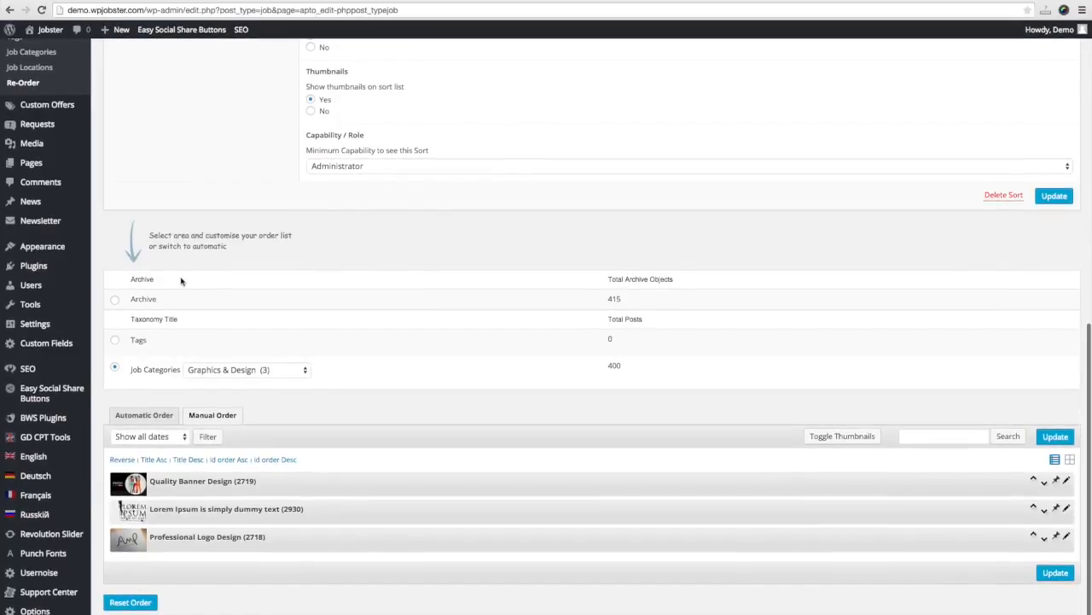
{"action": "scroll", "coordinate": [181, 280], "scroll_direction": "up", "scroll_amount": 1}
{"action": "left_click", "coordinate": [115, 310]}
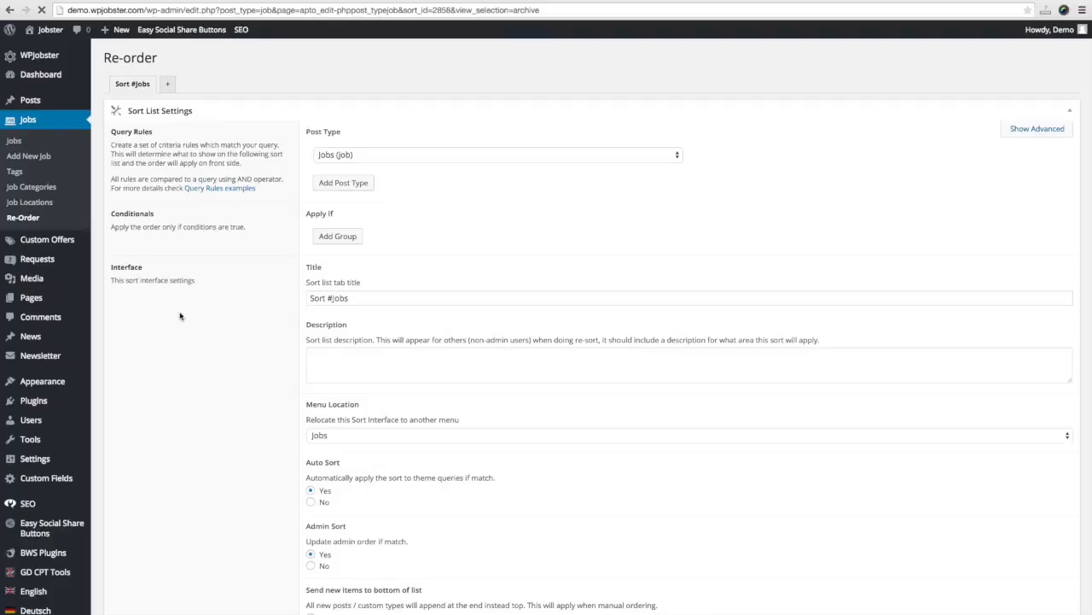
- Move "Spanish language lessions" above "Read me first" in the manual archive order, save it and check the site's homepage
{"action": "scroll", "coordinate": [178, 313], "scroll_direction": "down", "scroll_amount": 3}
{"action": "scroll", "coordinate": [178, 312], "scroll_direction": "down", "scroll_amount": 10}
{"action": "scroll", "coordinate": [177, 309], "scroll_direction": "up", "scroll_amount": 3}
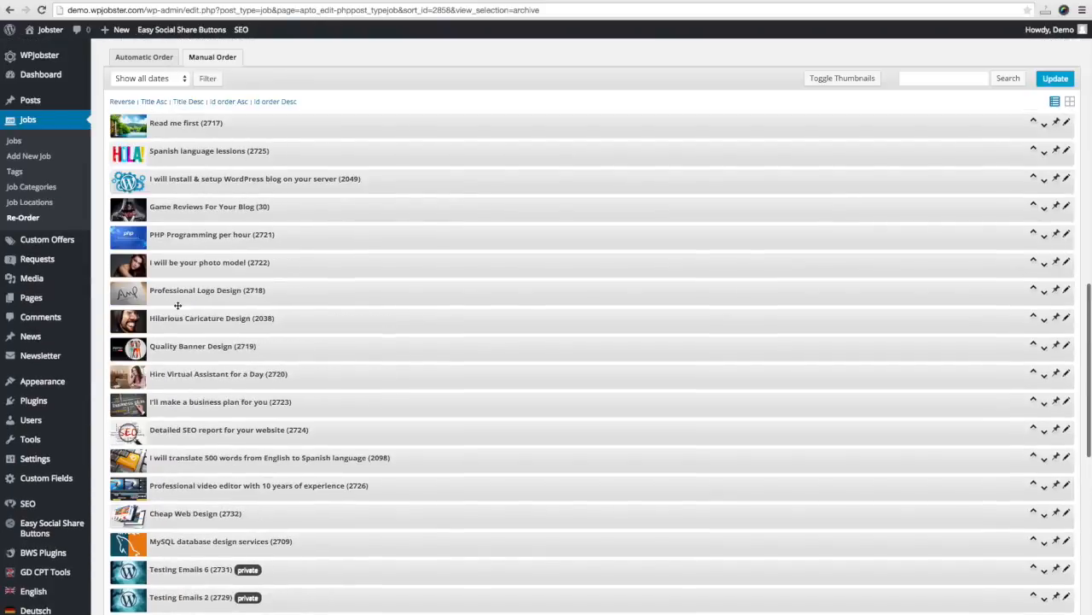
{"action": "scroll", "coordinate": [177, 309], "scroll_direction": "up", "scroll_amount": 1}
{"action": "left_click_drag", "start_coordinate": [139, 240], "coordinate": [134, 206]}
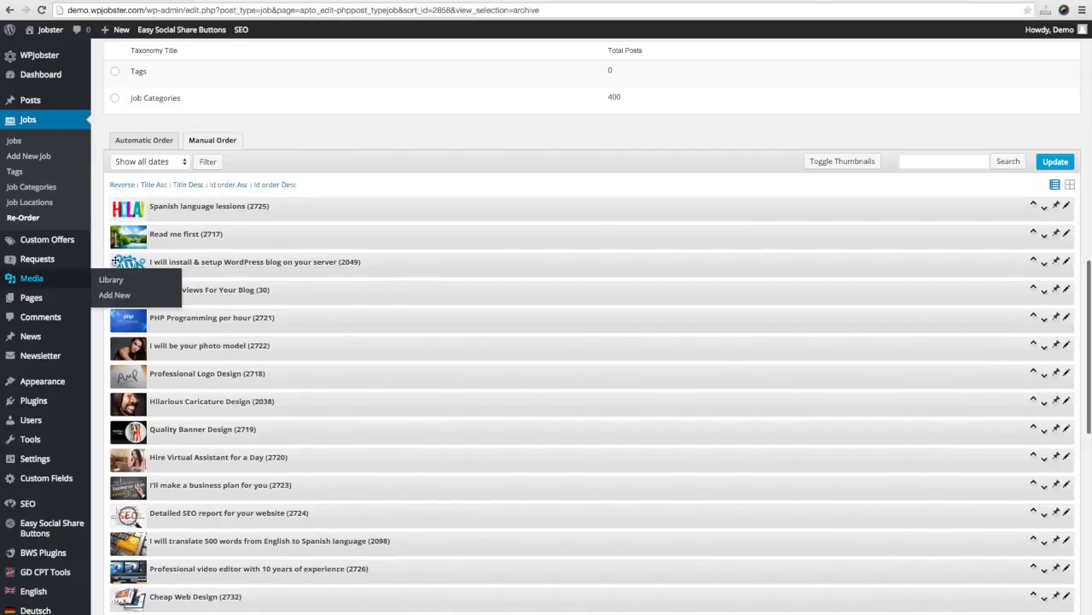
{"action": "left_click", "coordinate": [1056, 161]}
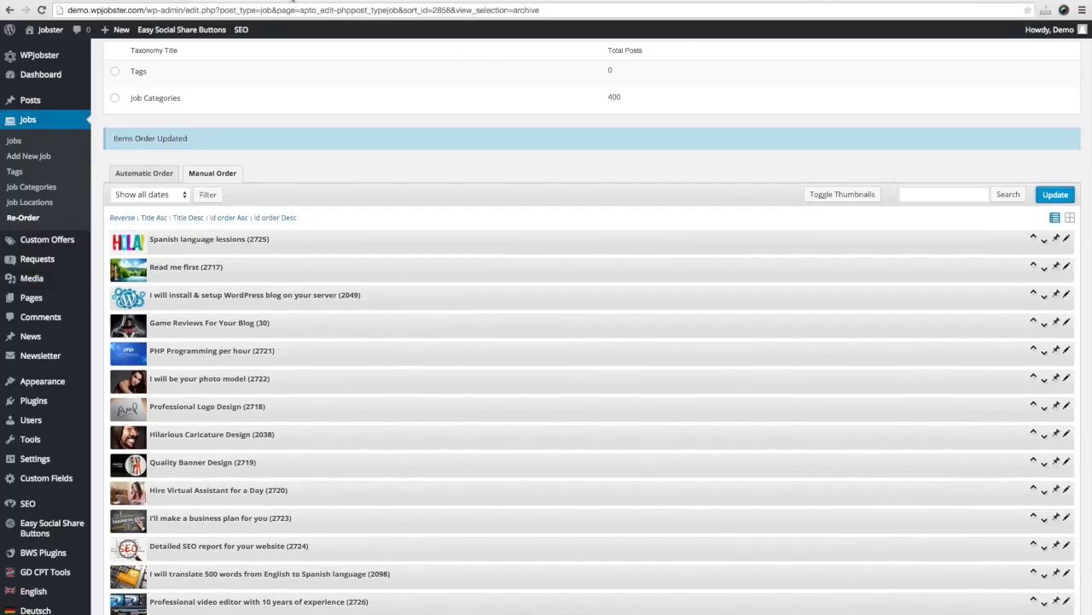
{"action": "left_click", "coordinate": [292, 1]}
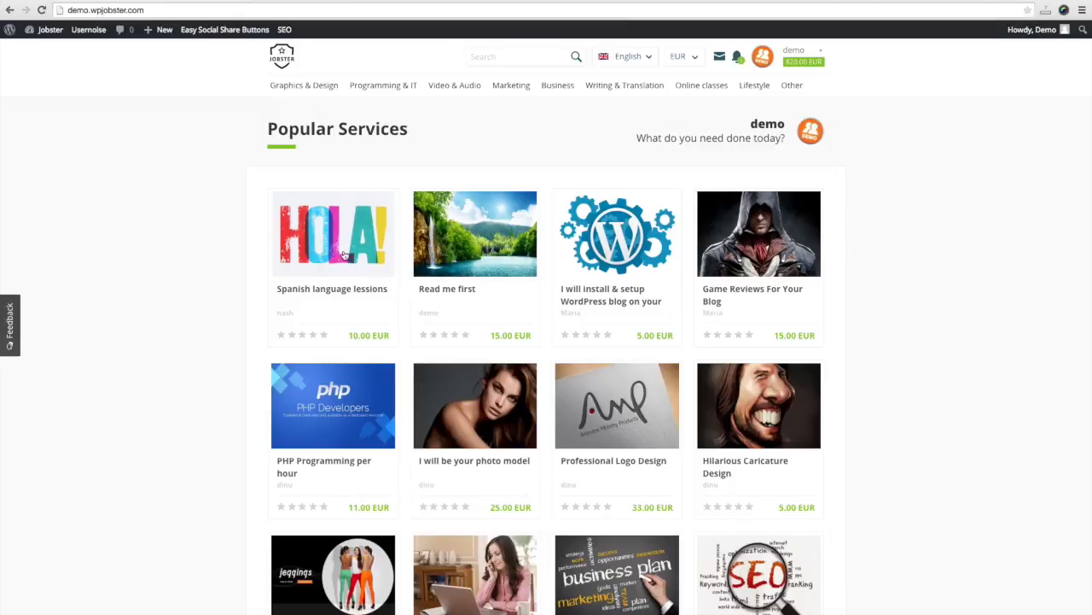
- Put "Spanish language lessions" back below "Read me first" and send "I will sing a happy birthday song for you" to the top of the order
{"action": "left_click", "coordinate": [114, 2]}
{"action": "left_click_drag", "start_coordinate": [225, 207], "coordinate": [219, 231]}
{"action": "scroll", "coordinate": [407, 268], "scroll_direction": "down", "scroll_amount": 15}
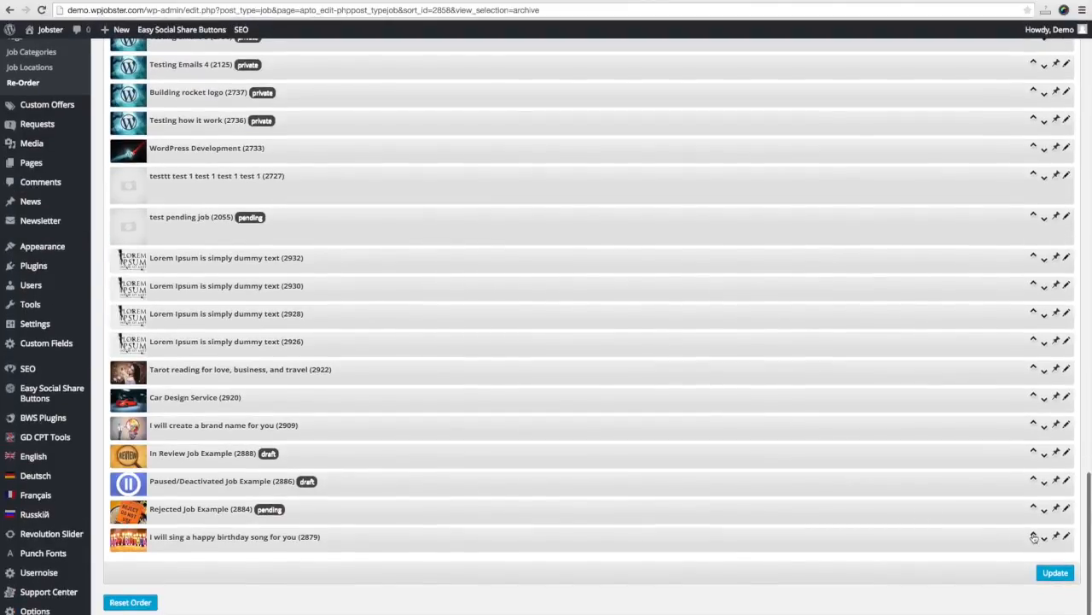
{"action": "scroll", "coordinate": [958, 513], "scroll_direction": "up", "scroll_amount": 1}
{"action": "scroll", "coordinate": [659, 391], "scroll_direction": "up", "scroll_amount": 20}
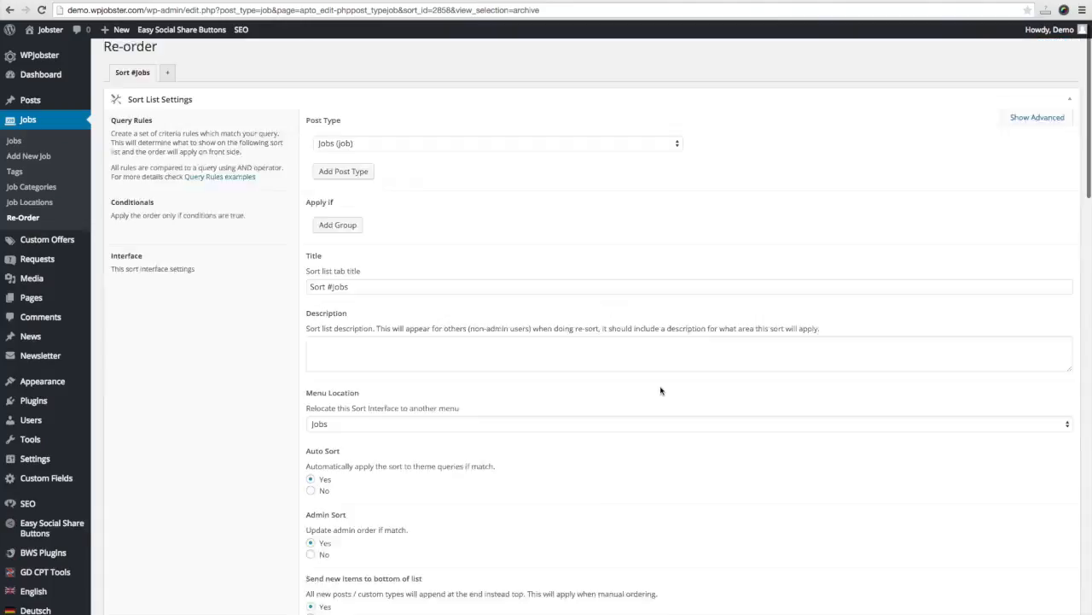
{"action": "scroll", "coordinate": [659, 391], "scroll_direction": "down", "scroll_amount": 2}
{"action": "scroll", "coordinate": [659, 391], "scroll_direction": "down", "scroll_amount": 10}
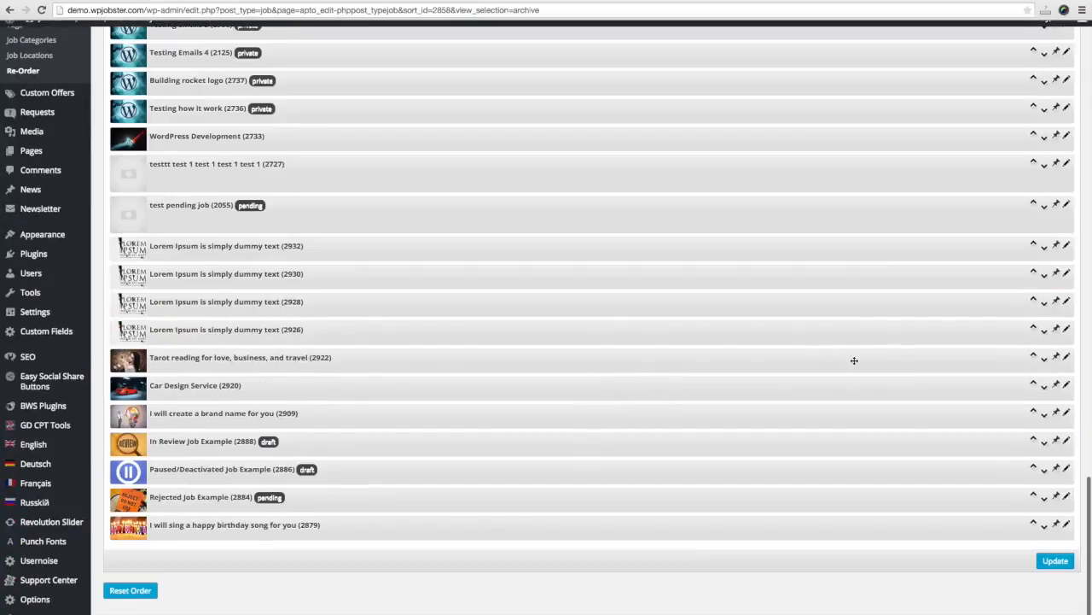
{"action": "scroll", "coordinate": [854, 361], "scroll_direction": "down", "scroll_amount": 15}
{"action": "left_click", "coordinate": [1033, 535]}
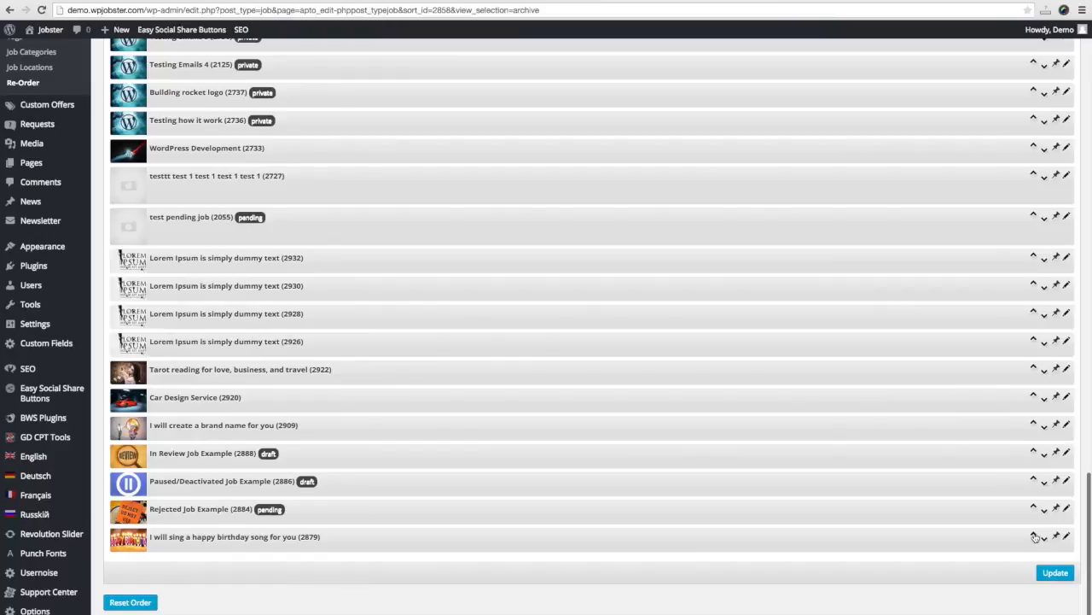
{"action": "scroll", "coordinate": [876, 413], "scroll_direction": "up", "scroll_amount": 15}
{"action": "scroll", "coordinate": [877, 413], "scroll_direction": "up", "scroll_amount": 7}
{"action": "scroll", "coordinate": [874, 452], "scroll_direction": "down", "scroll_amount": 5}
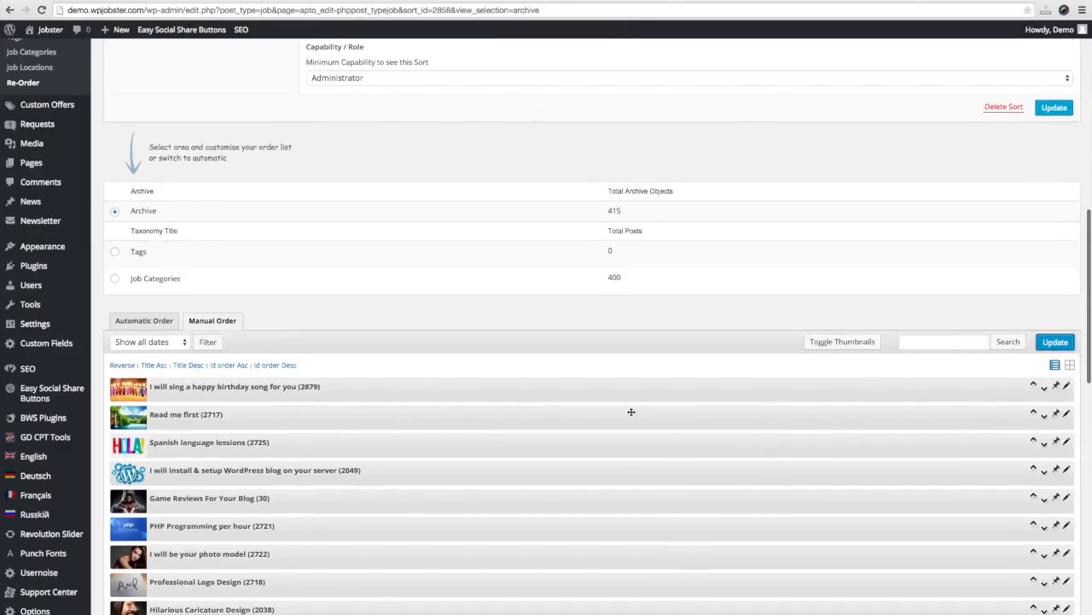
- Send "I will sing a happy birthday song for you" back to the end of the manual order and save the archive order
{"action": "left_click", "coordinate": [1043, 389]}
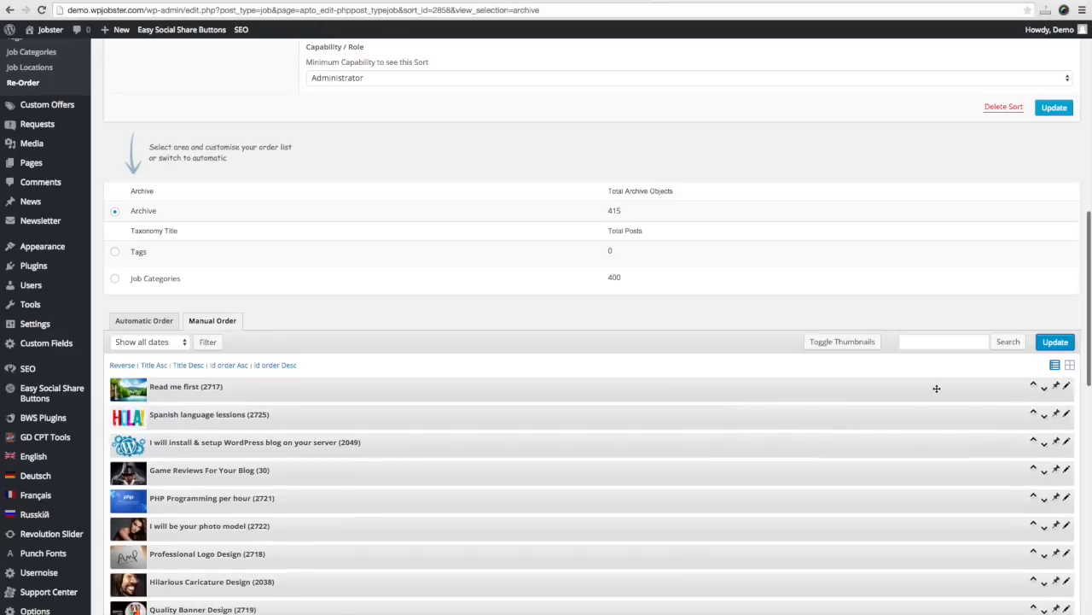
{"action": "scroll", "coordinate": [693, 438], "scroll_direction": "down", "scroll_amount": 5}
{"action": "scroll", "coordinate": [693, 438], "scroll_direction": "down", "scroll_amount": 10}
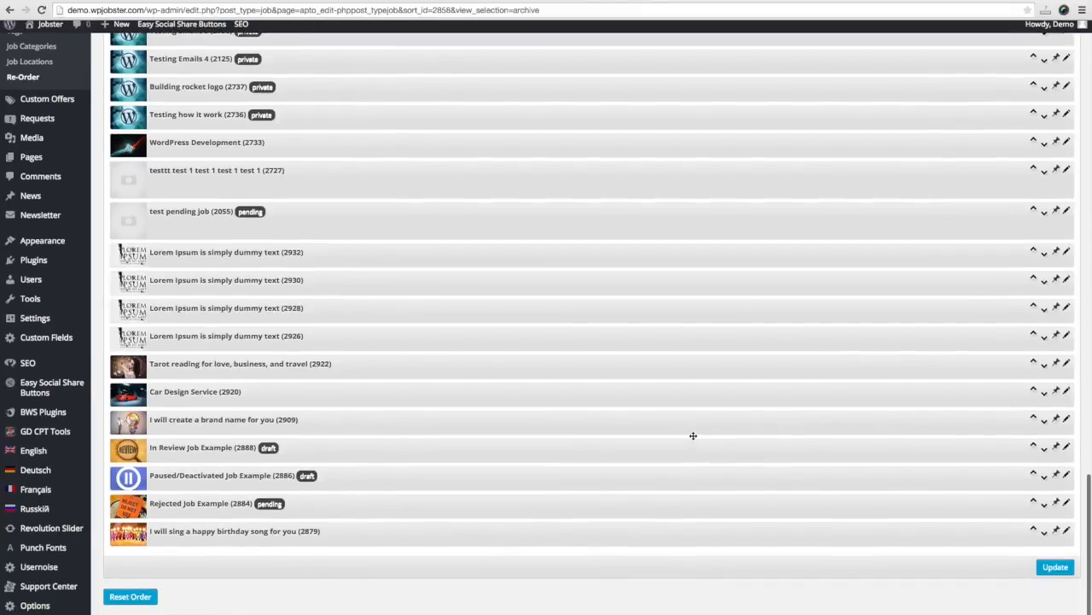
{"action": "scroll", "coordinate": [694, 435], "scroll_direction": "up", "scroll_amount": 9}
{"action": "scroll", "coordinate": [694, 435], "scroll_direction": "up", "scroll_amount": 5}
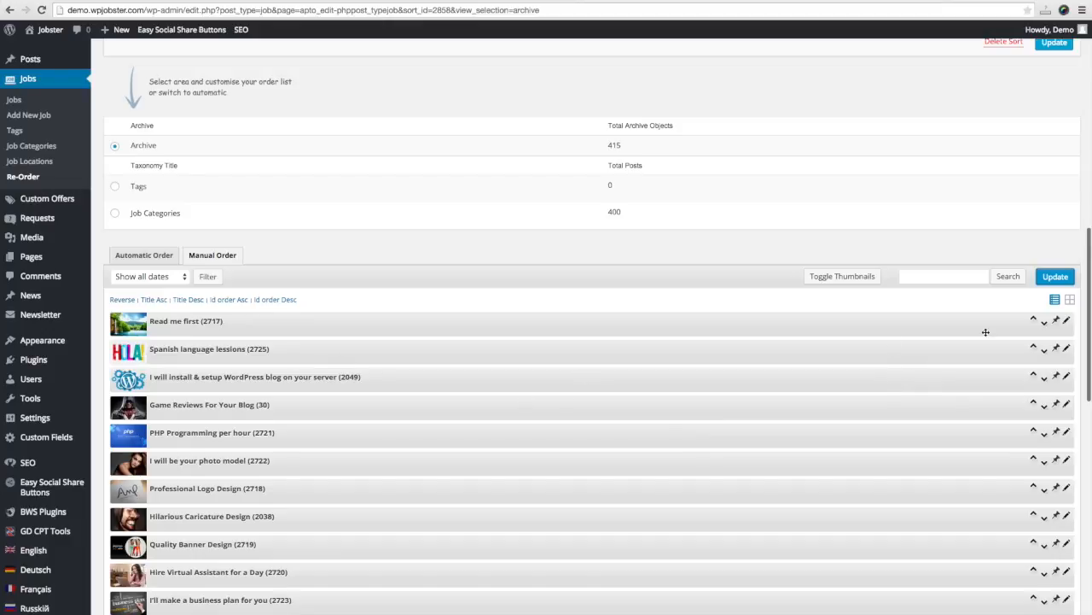
{"action": "left_click", "coordinate": [1056, 276]}
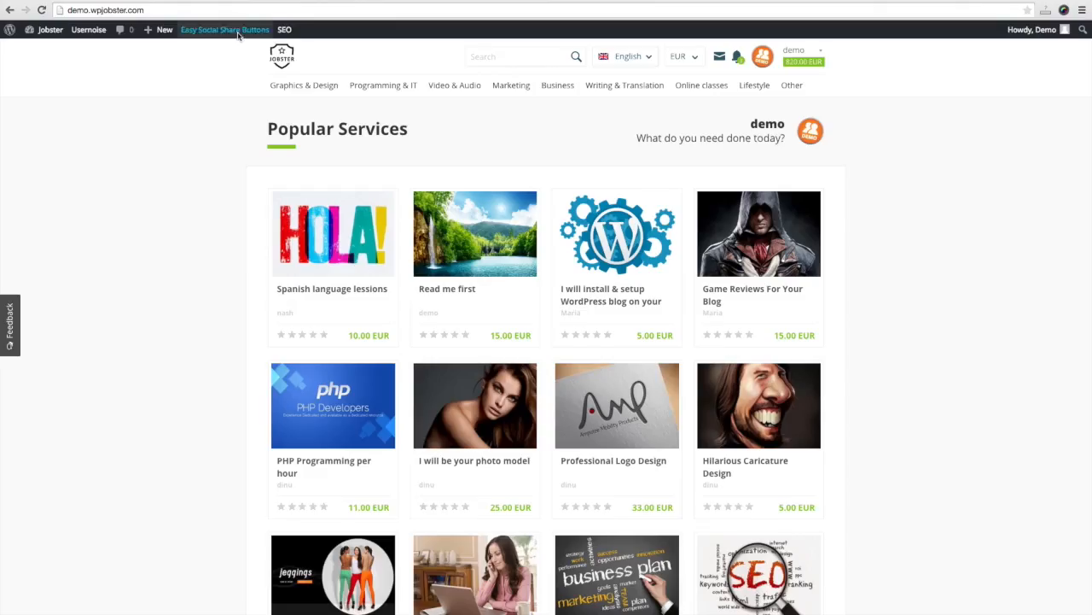
- Open the site's Graphics & Design category, and on the Re-Order page select the Graphics & Design job category for sorting
{"action": "left_click", "coordinate": [306, 88]}
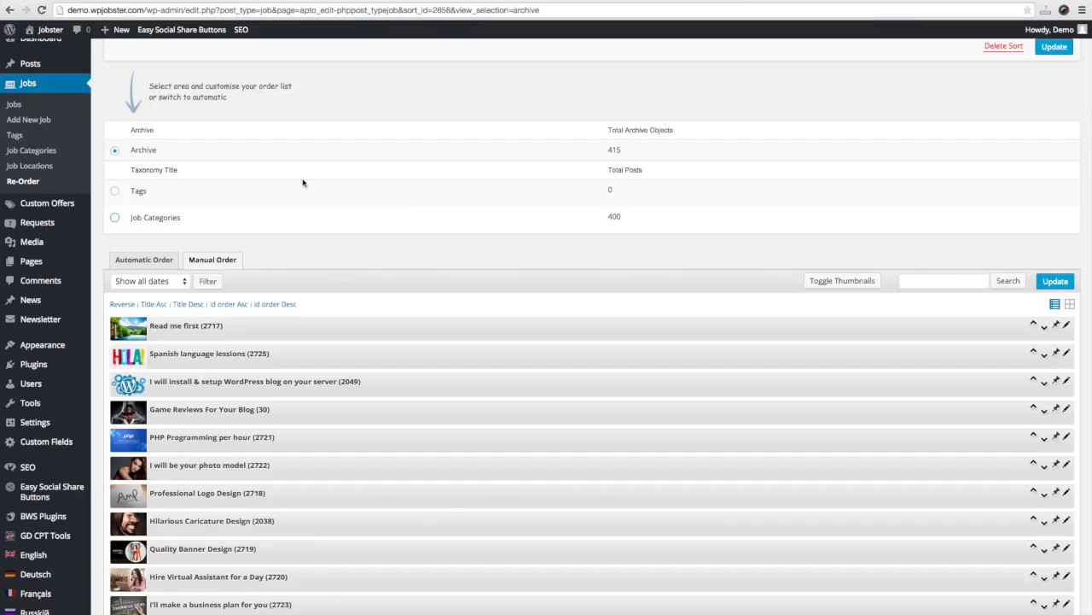
{"action": "left_click", "coordinate": [115, 218]}
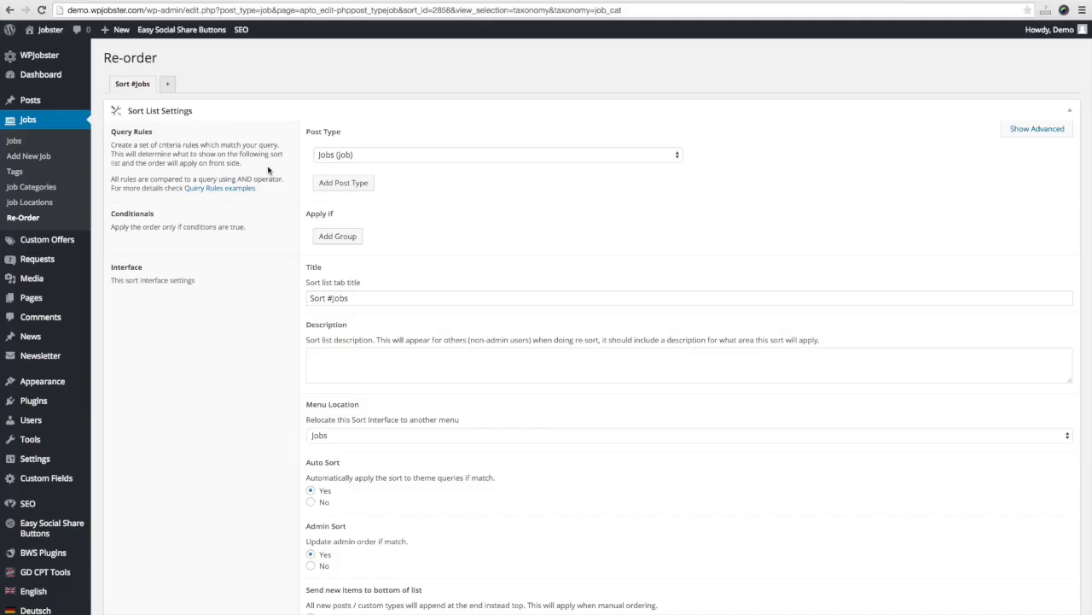
{"action": "scroll", "coordinate": [263, 164], "scroll_direction": "down", "scroll_amount": 5}
{"action": "scroll", "coordinate": [262, 164], "scroll_direction": "down", "scroll_amount": 1}
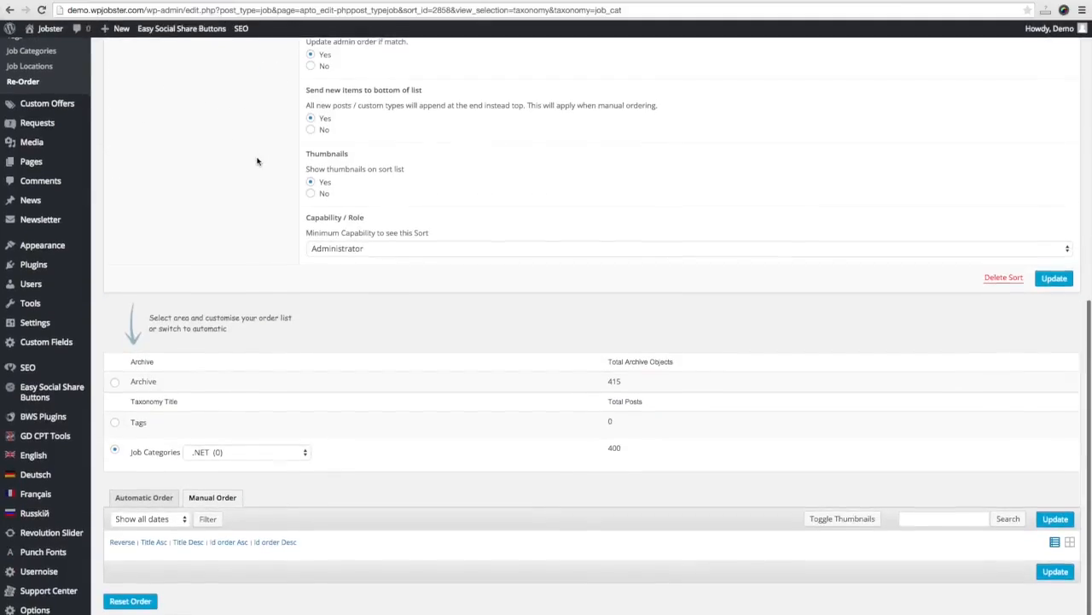
{"action": "left_click", "coordinate": [239, 452]}
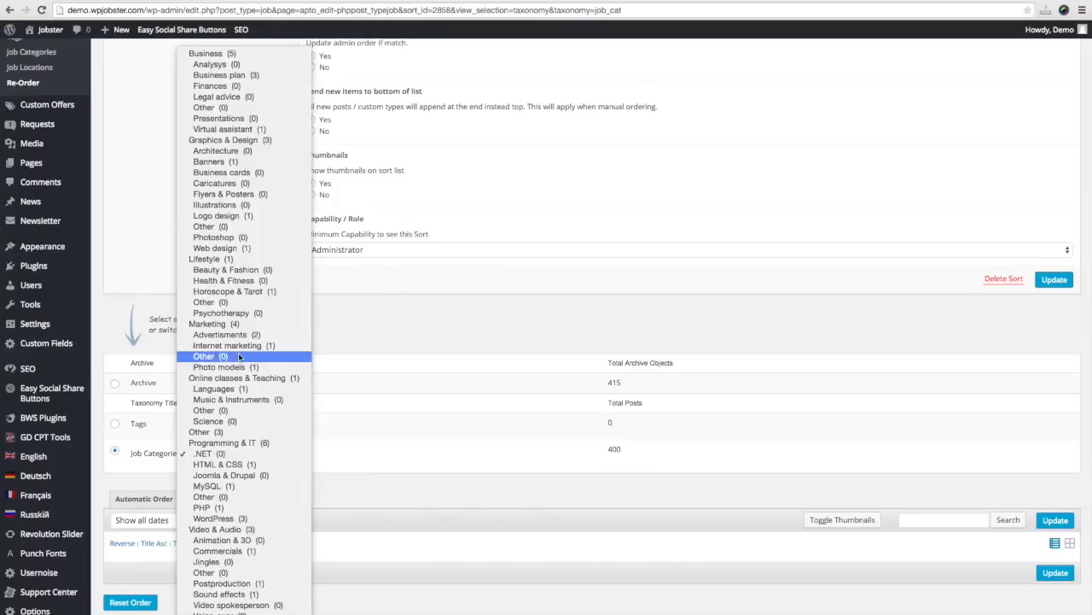
{"action": "left_click", "coordinate": [226, 140]}
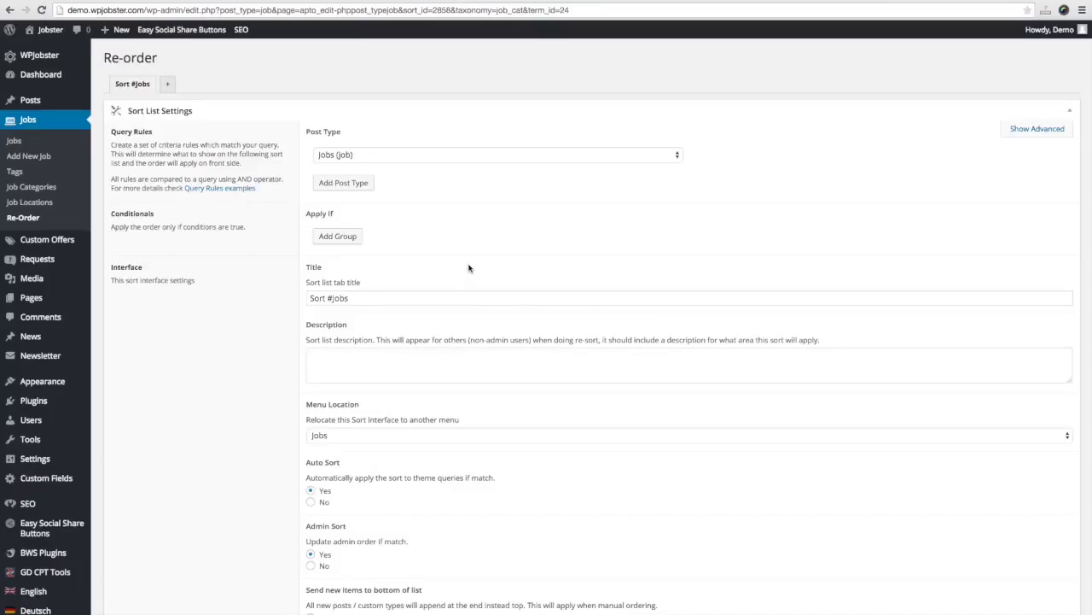
- Move "Lorem Ipsum is simply dummy text" below "Professional Logo Design", save the order and reload the site's Graphics & Design page
{"action": "scroll", "coordinate": [469, 268], "scroll_direction": "down", "scroll_amount": 10}
{"action": "scroll", "coordinate": [462, 268], "scroll_direction": "down", "scroll_amount": 1}
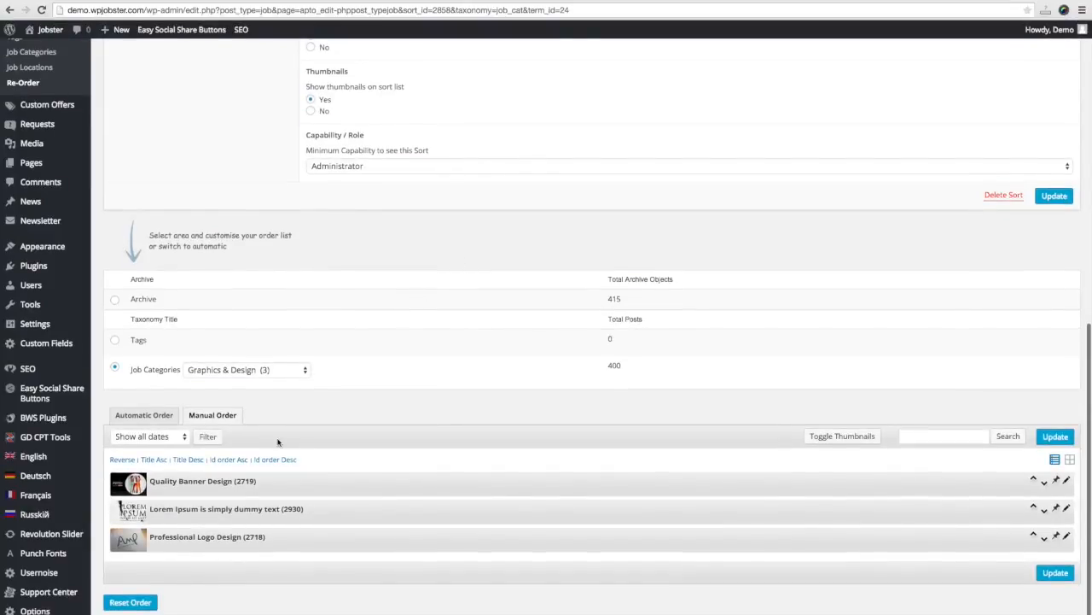
{"action": "left_click_drag", "start_coordinate": [186, 512], "coordinate": [239, 570]}
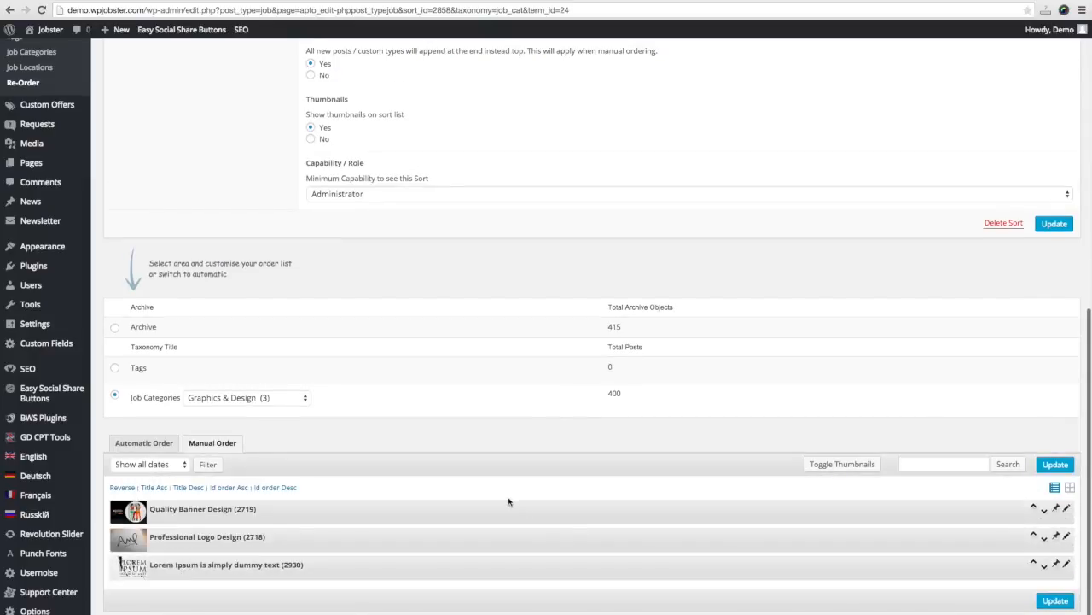
{"action": "left_click", "coordinate": [1056, 605]}
{"action": "left_click", "coordinate": [207, 0]}
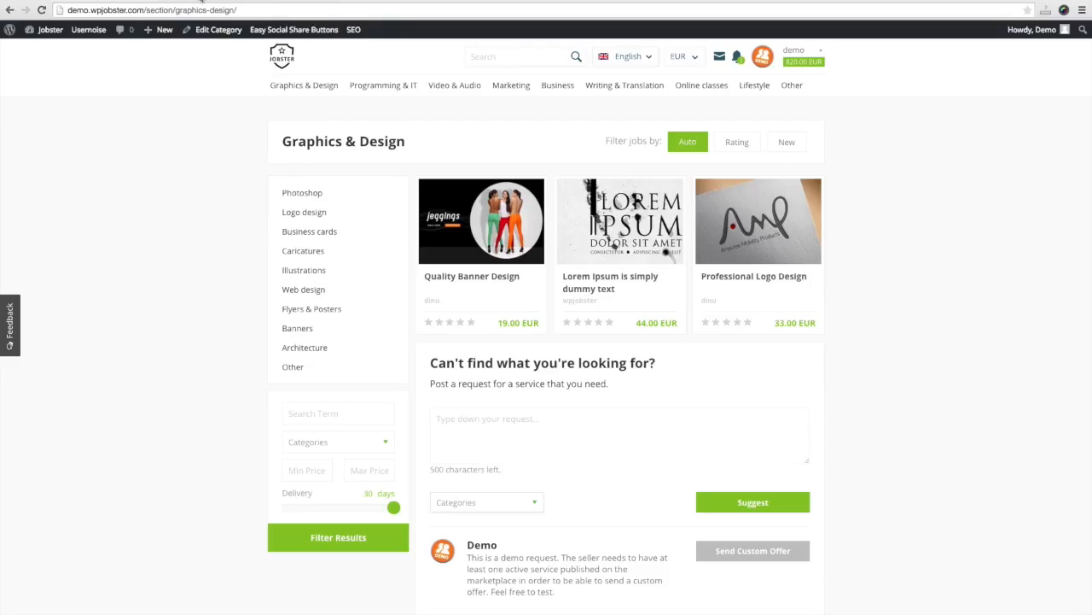
{"action": "key", "text": "super+r"}
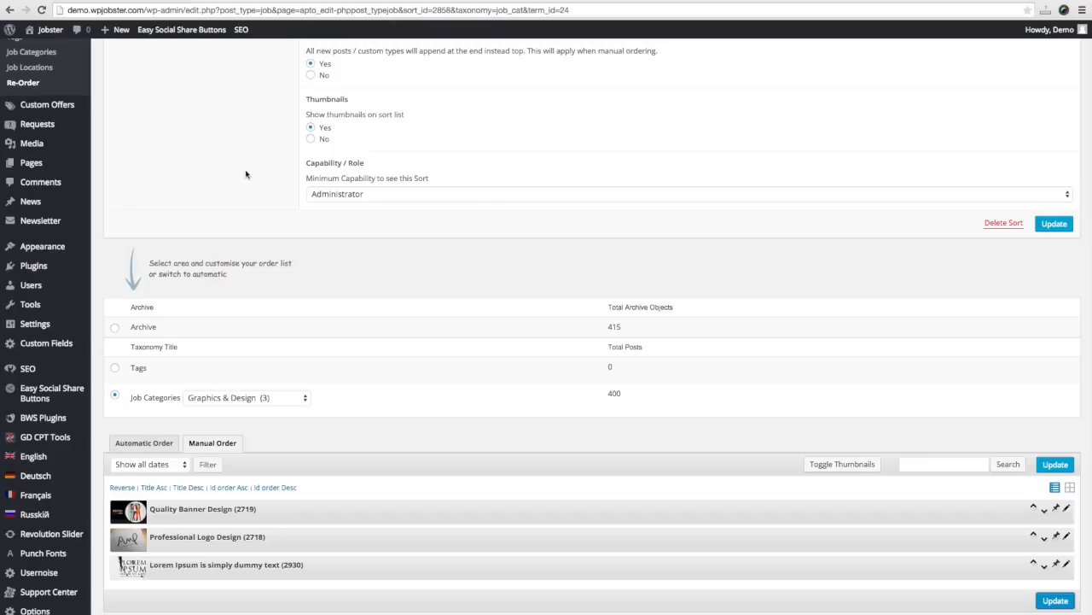
- Open the list of feedback received through Usernoise in the site admin
{"action": "scroll", "coordinate": [245, 183], "scroll_direction": "down", "scroll_amount": 1}
{"action": "mouse_move", "coordinate": [32, 456]}
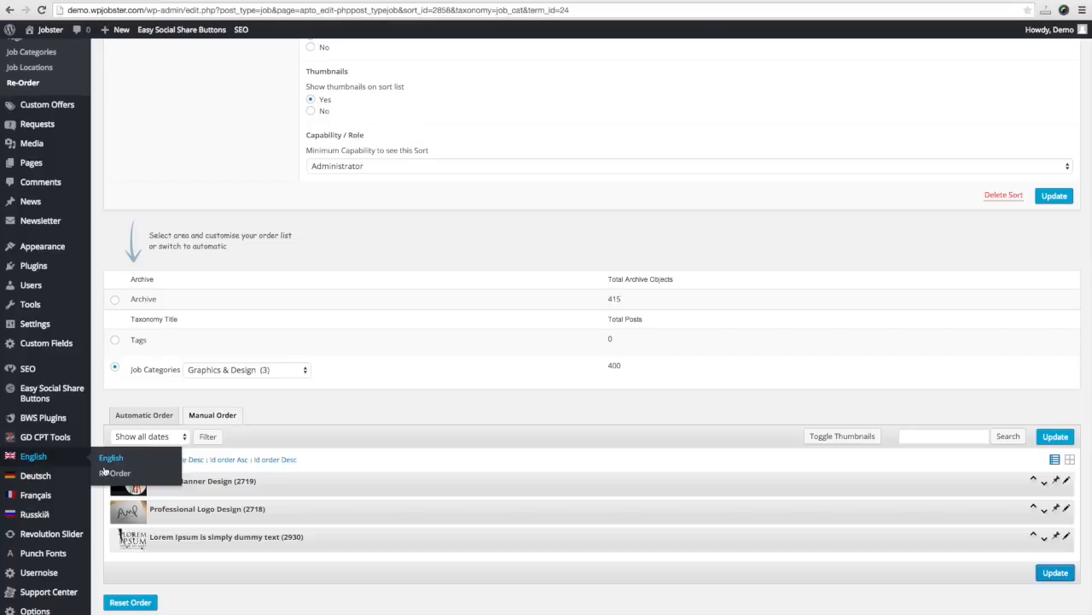
{"action": "mouse_move", "coordinate": [24, 479]}
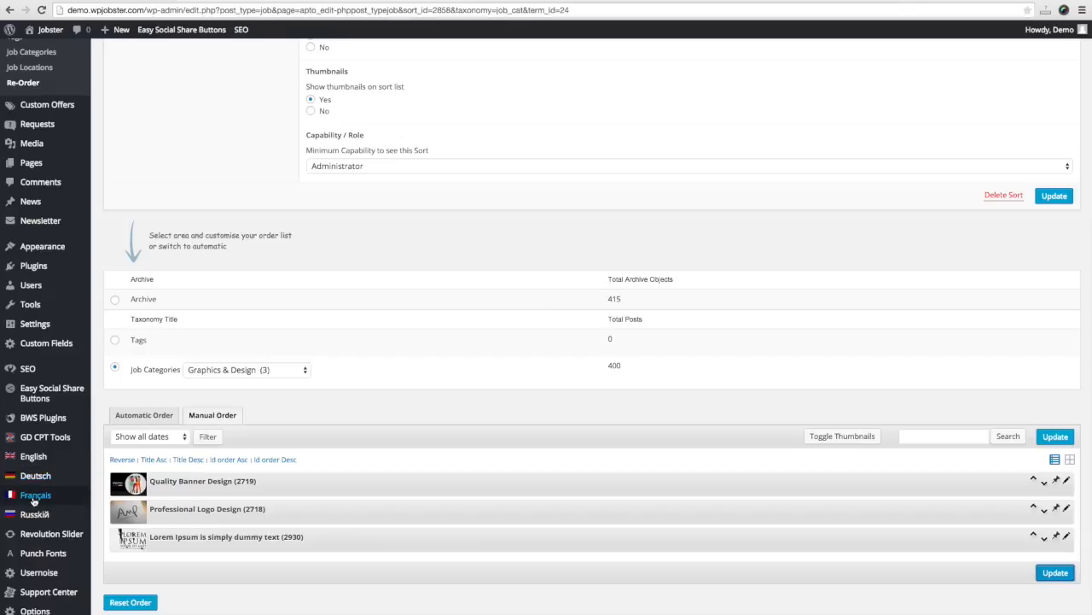
{"action": "mouse_move", "coordinate": [47, 498]}
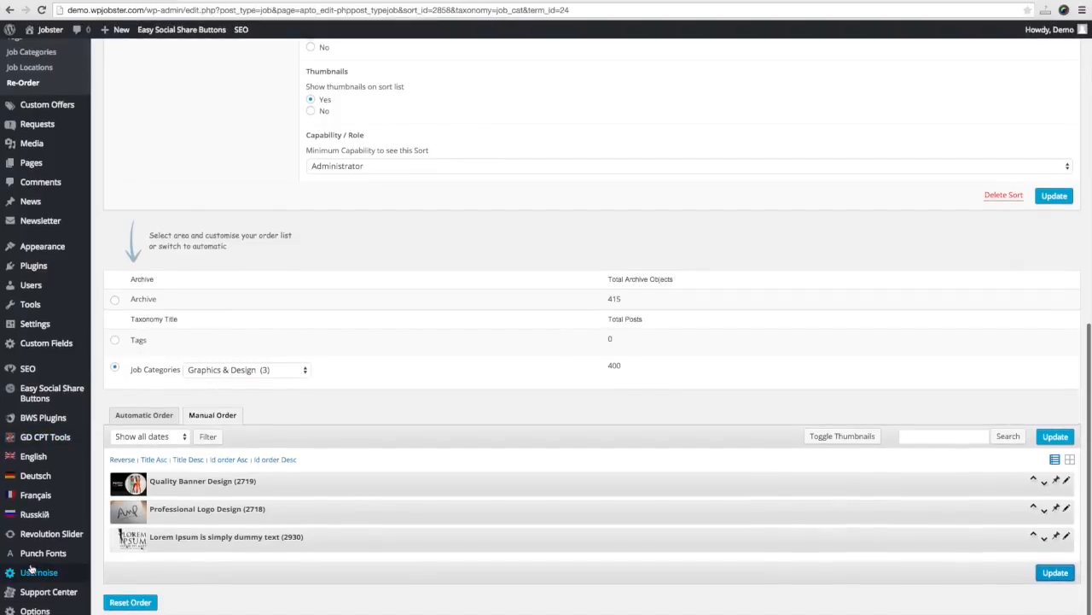
{"action": "mouse_move", "coordinate": [32, 573]}
{"action": "left_click", "coordinate": [116, 547]}
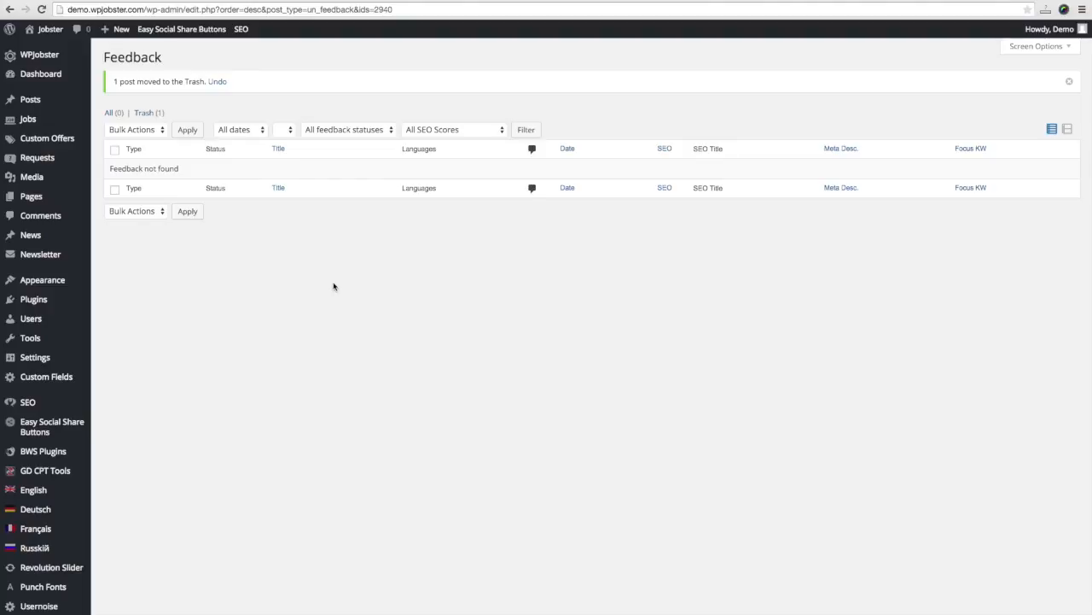
{"action": "scroll", "coordinate": [334, 286], "scroll_direction": "down", "scroll_amount": 1}
{"action": "scroll", "coordinate": [334, 286], "scroll_direction": "up", "scroll_amount": 1}
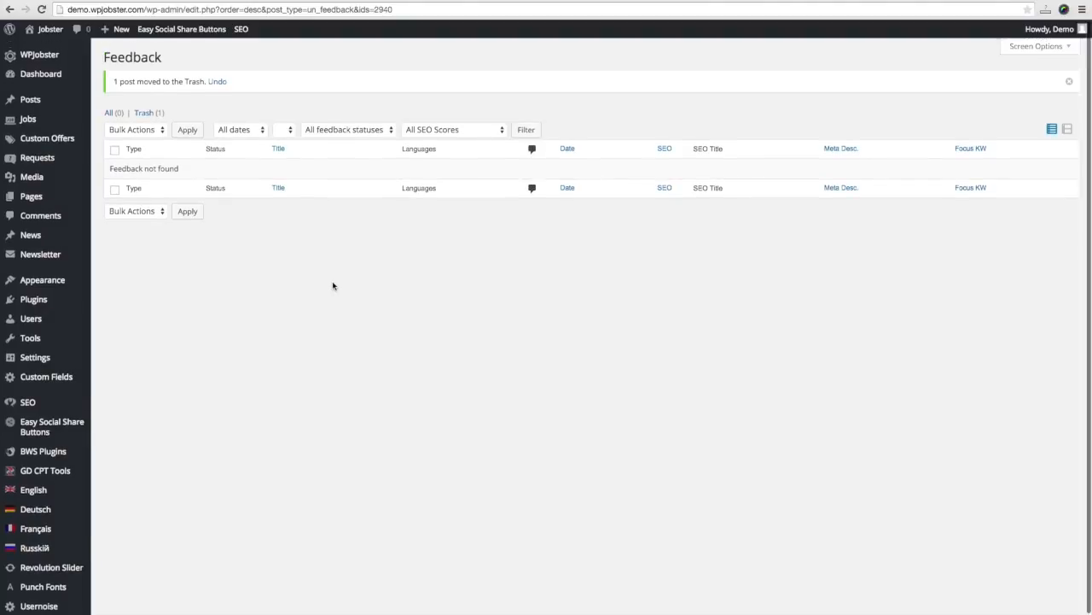
- Open the Feedback form on the site's homepage and view its Technical Problem type
{"action": "left_click", "coordinate": [224, 1]}
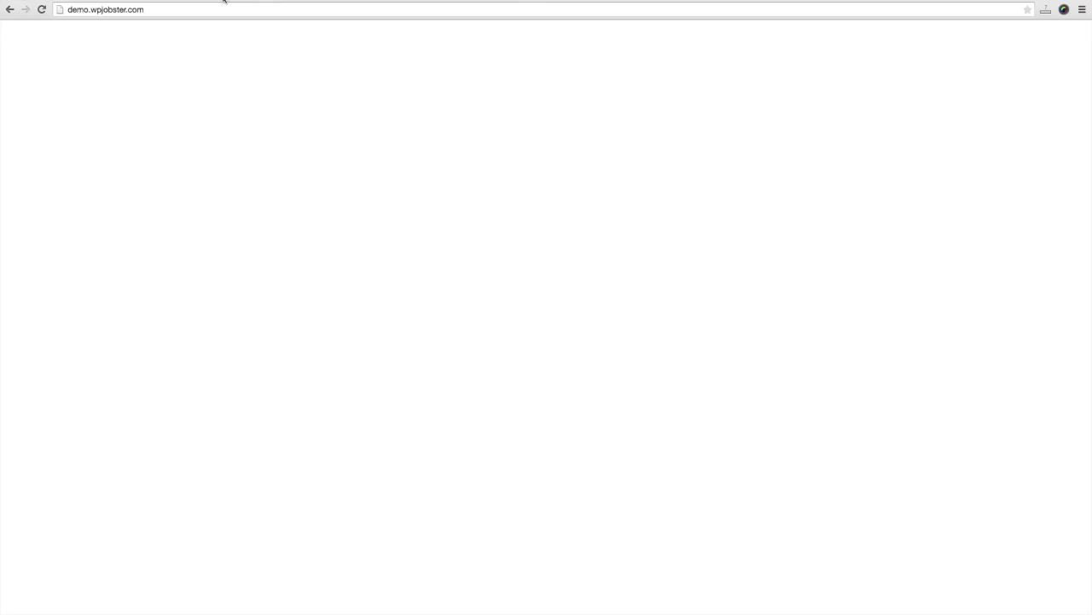
{"action": "scroll", "coordinate": [178, 157], "scroll_direction": "down", "scroll_amount": 1}
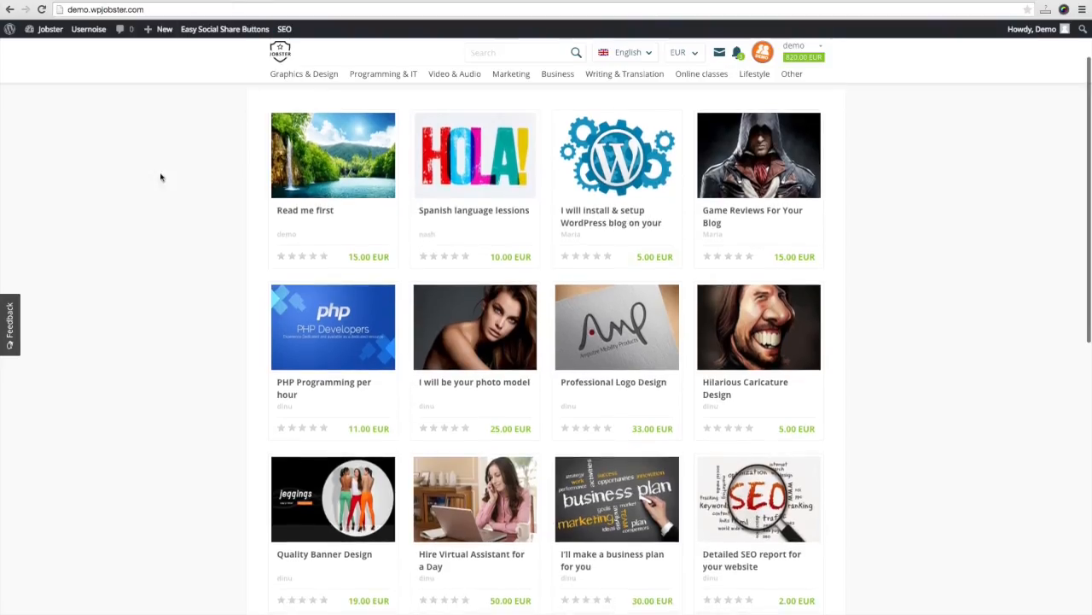
{"action": "left_click", "coordinate": [13, 322]}
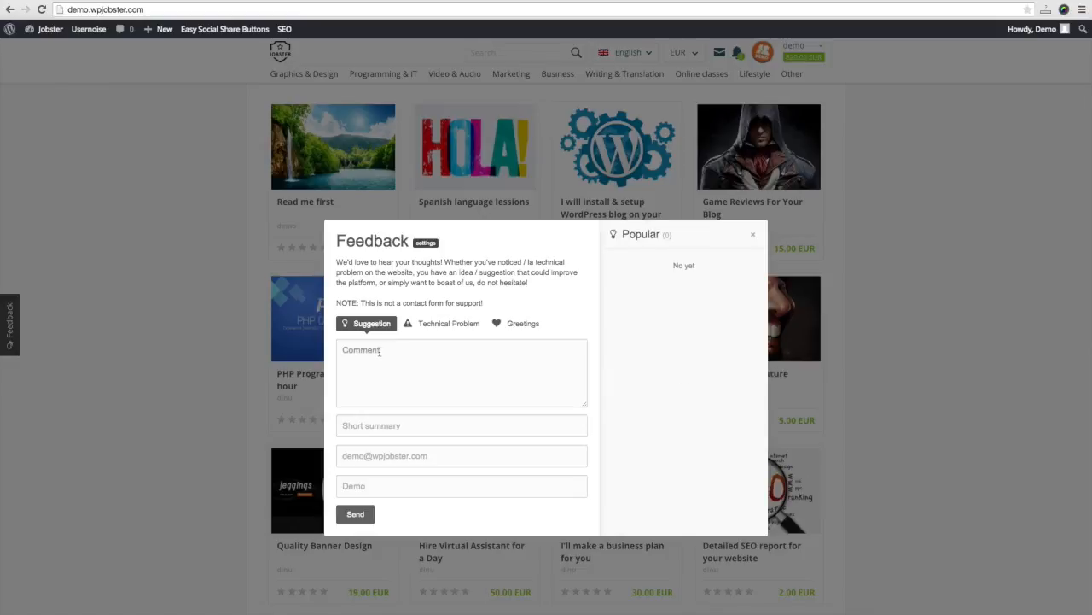
{"action": "left_click", "coordinate": [433, 331]}
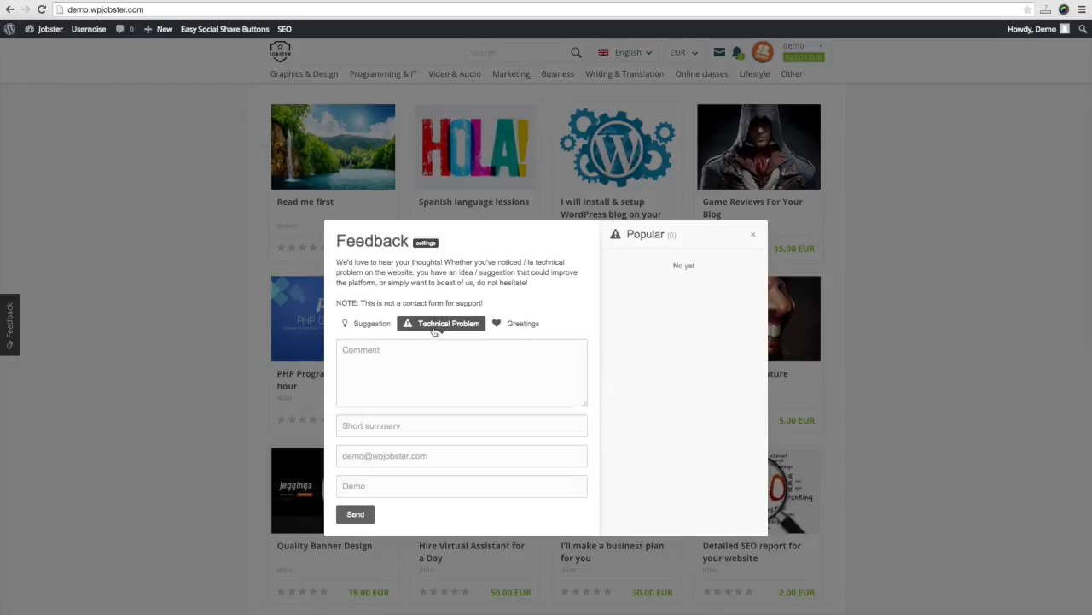
- Send a Greetings feedback with the comment "You are doing a great job!" and the short summary "Thank you!", and close the form
{"action": "left_click", "coordinate": [522, 324]}
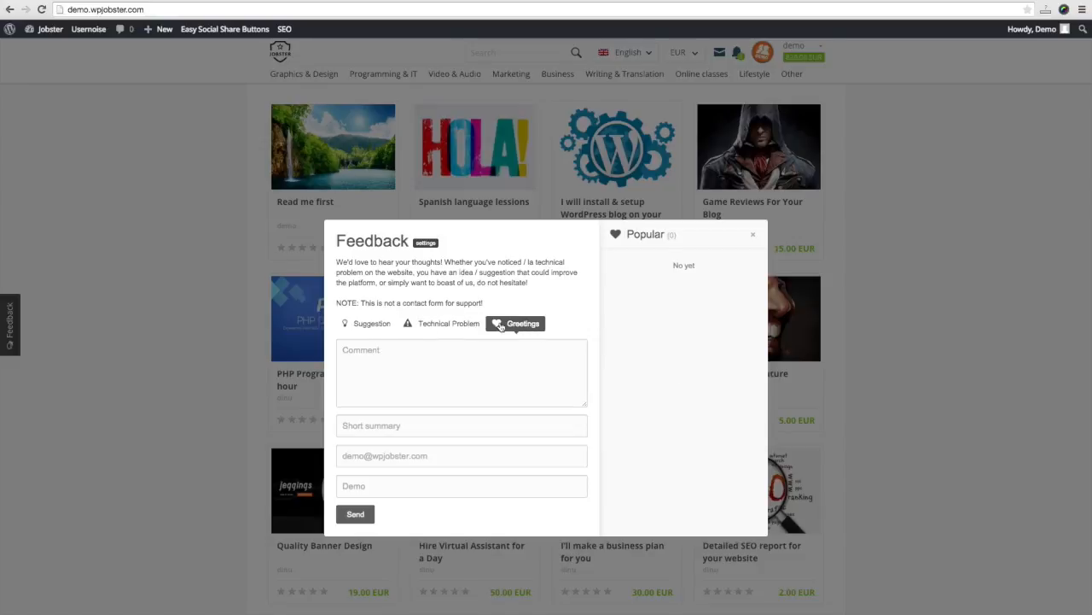
{"action": "left_click", "coordinate": [399, 348]}
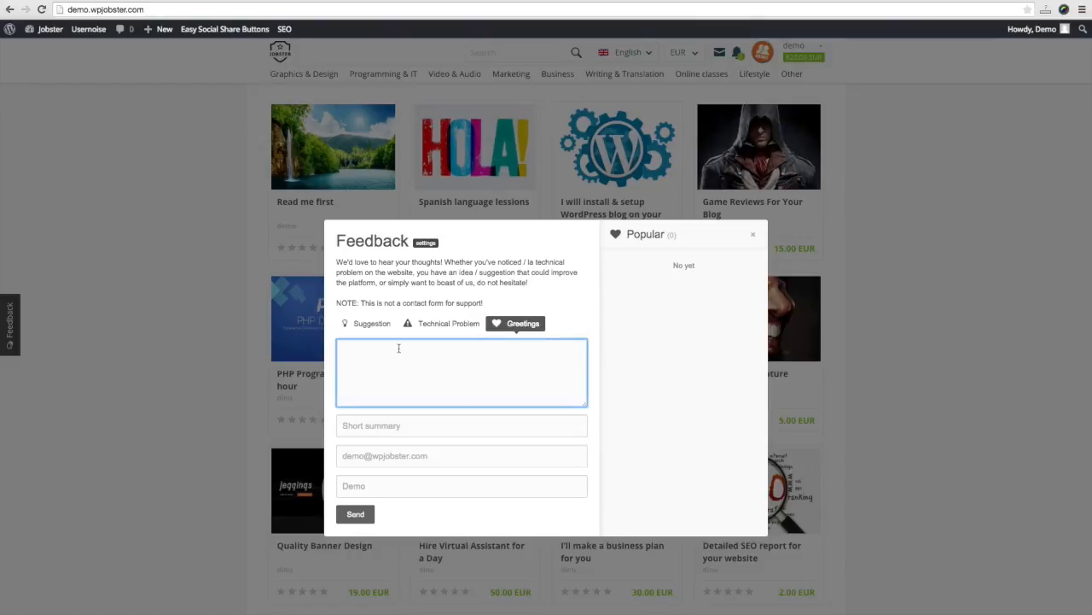
{"action": "type", "text": "You are doing a great job!"}
{"action": "left_click", "coordinate": [380, 428]}
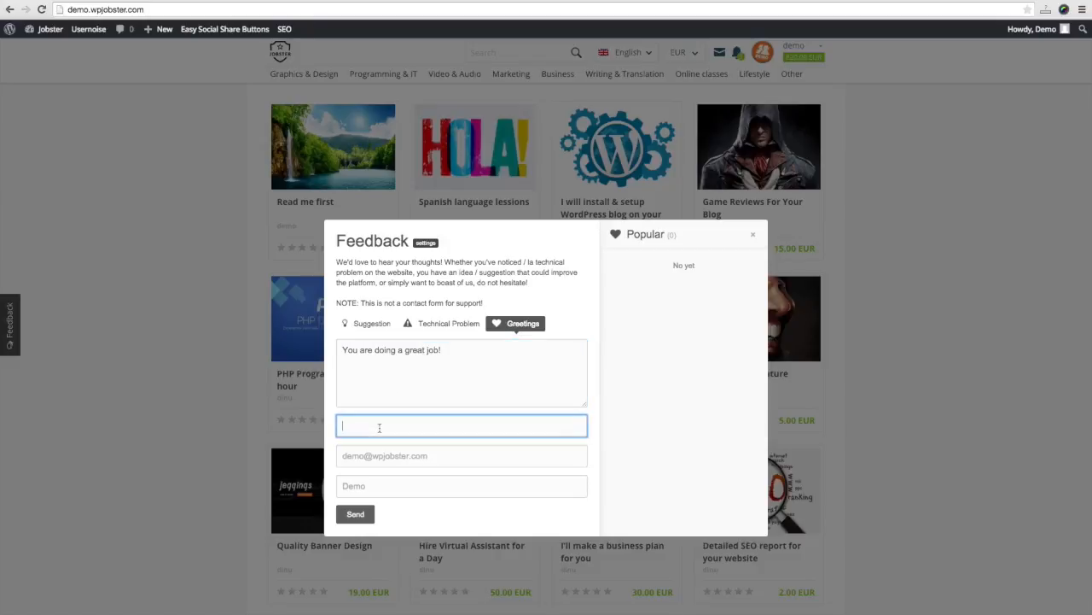
{"action": "type", "text": "Thank you!"}
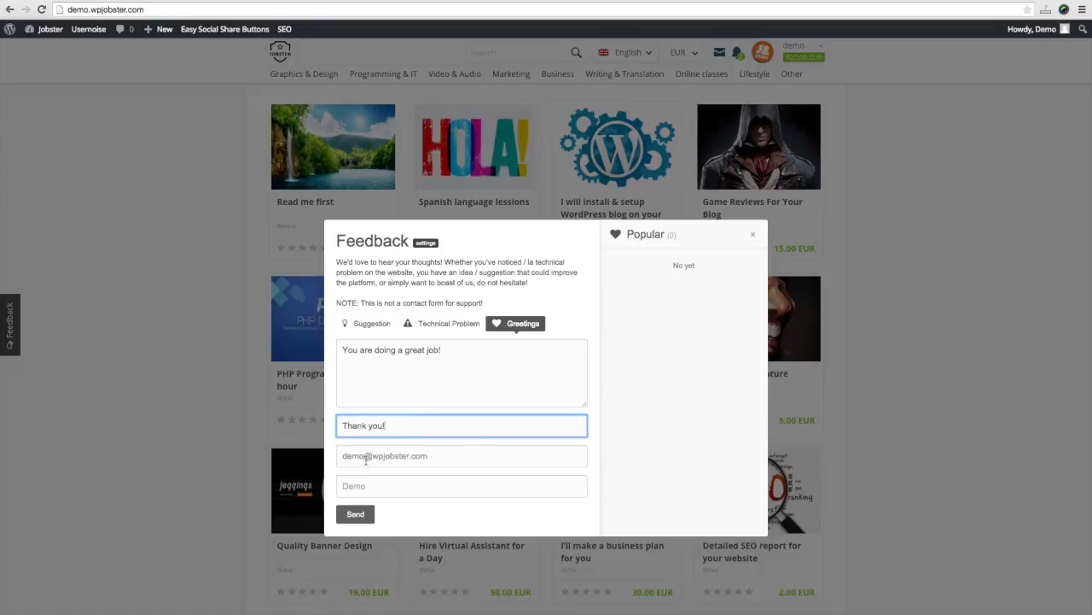
{"action": "left_click", "coordinate": [356, 515]}
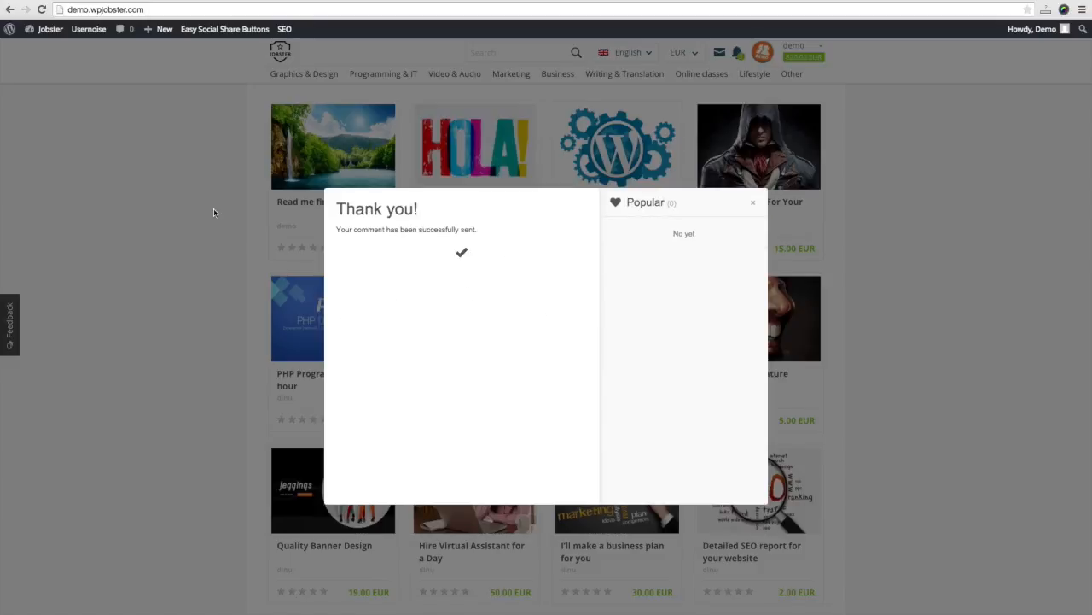
{"action": "left_click", "coordinate": [754, 202]}
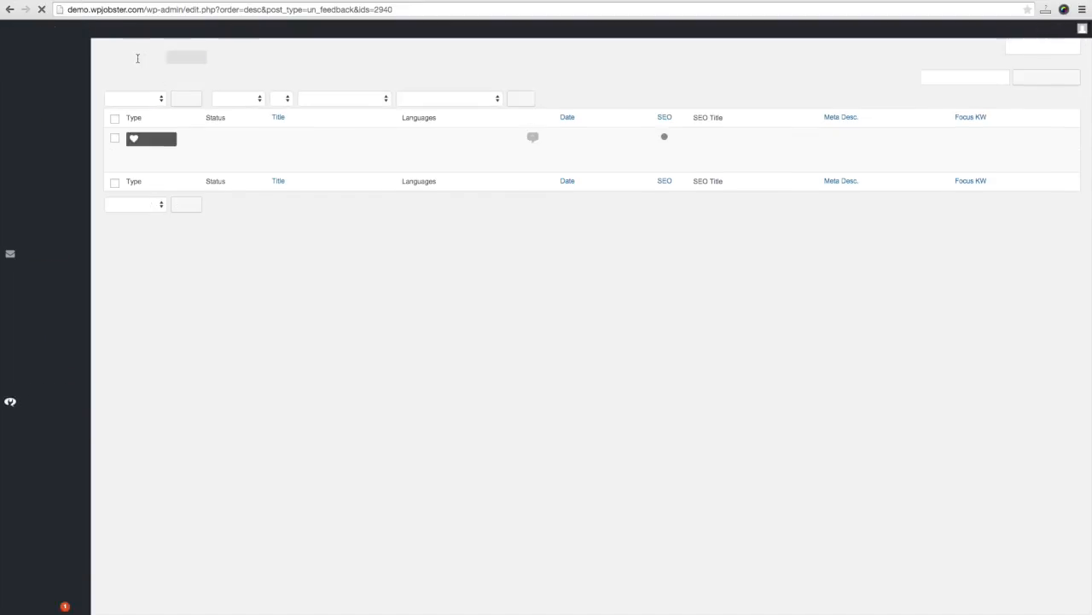
- Open the "Thank you!" feedback entry in the admin, examine its content and details, and view its page snapshot
{"action": "mouse_move", "coordinate": [333, 134]}
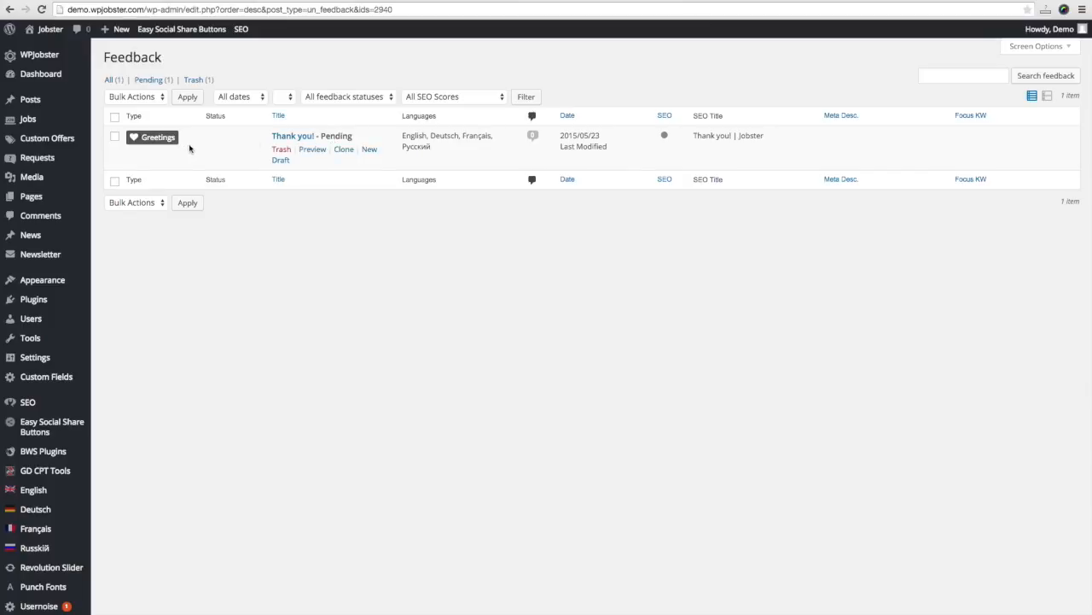
{"action": "left_click", "coordinate": [298, 138]}
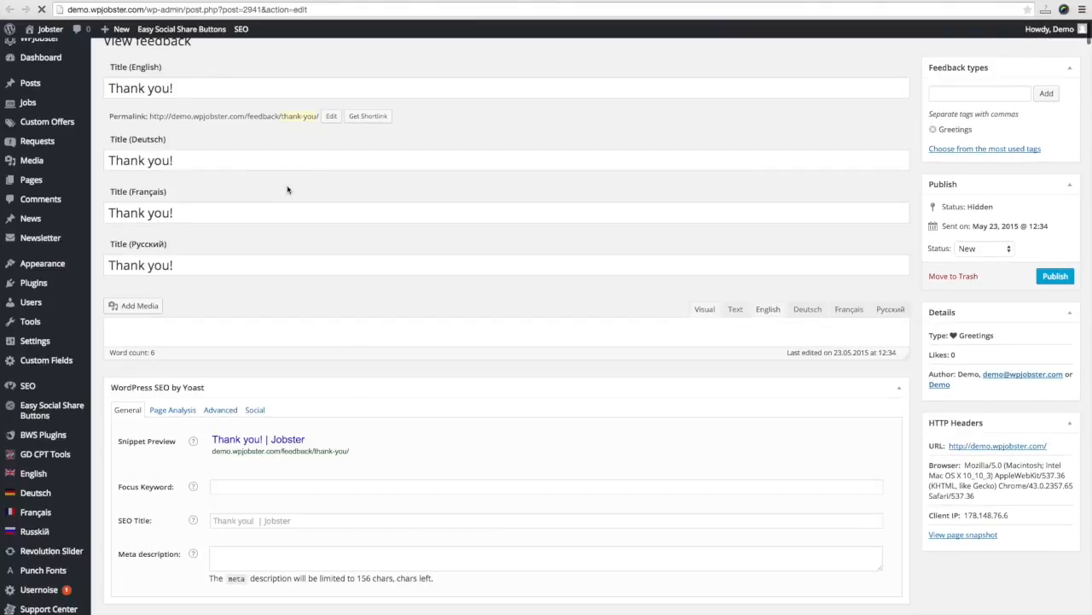
{"action": "scroll", "coordinate": [286, 186], "scroll_direction": "down", "scroll_amount": 2}
{"action": "scroll", "coordinate": [288, 188], "scroll_direction": "down", "scroll_amount": 1}
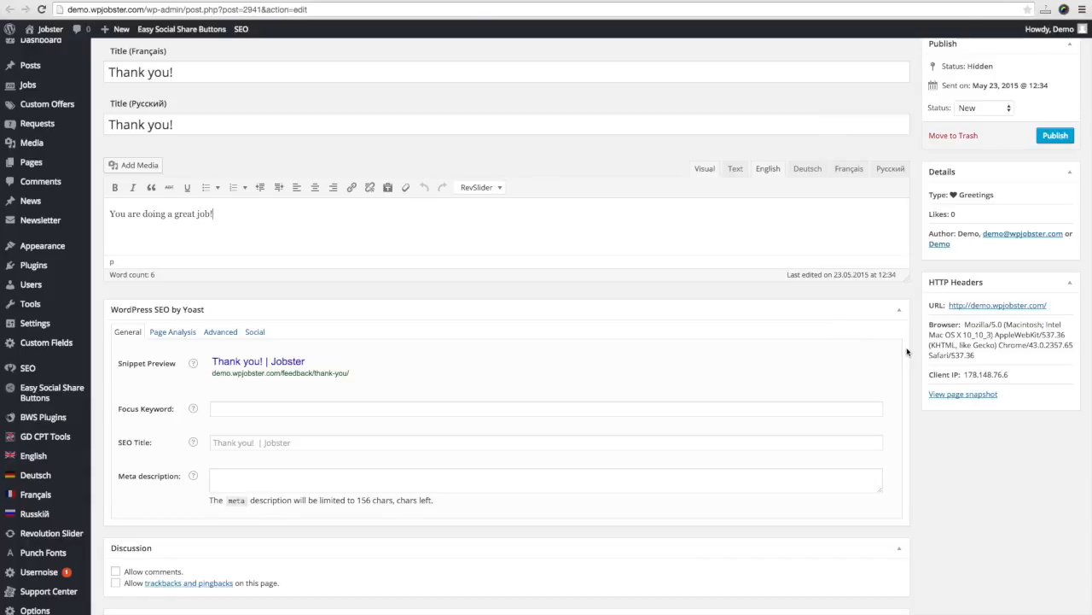
{"action": "left_click", "coordinate": [957, 395]}
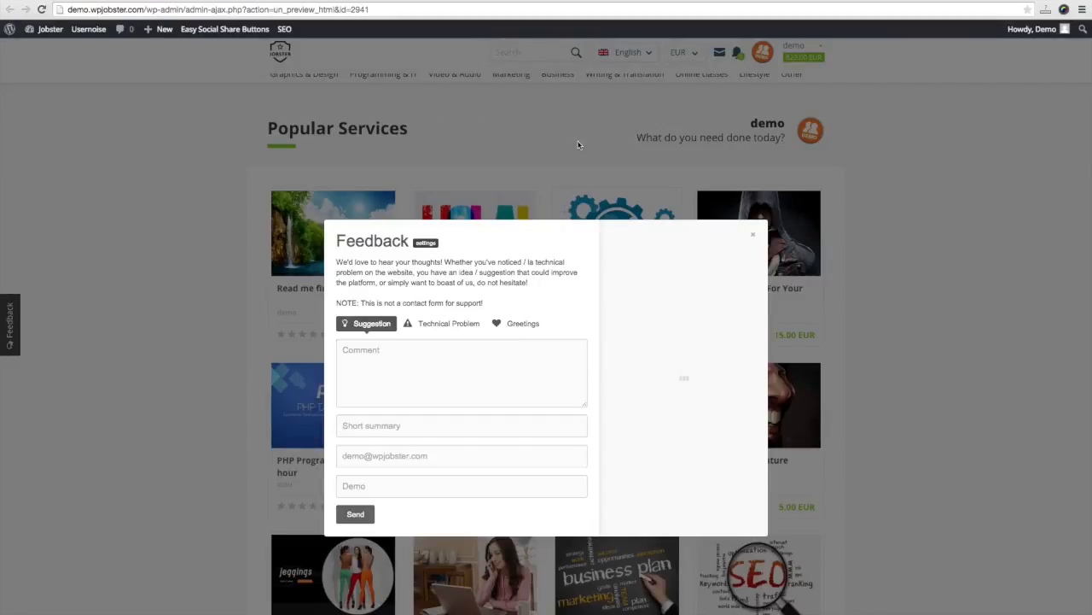
{"action": "left_click", "coordinate": [753, 235]}
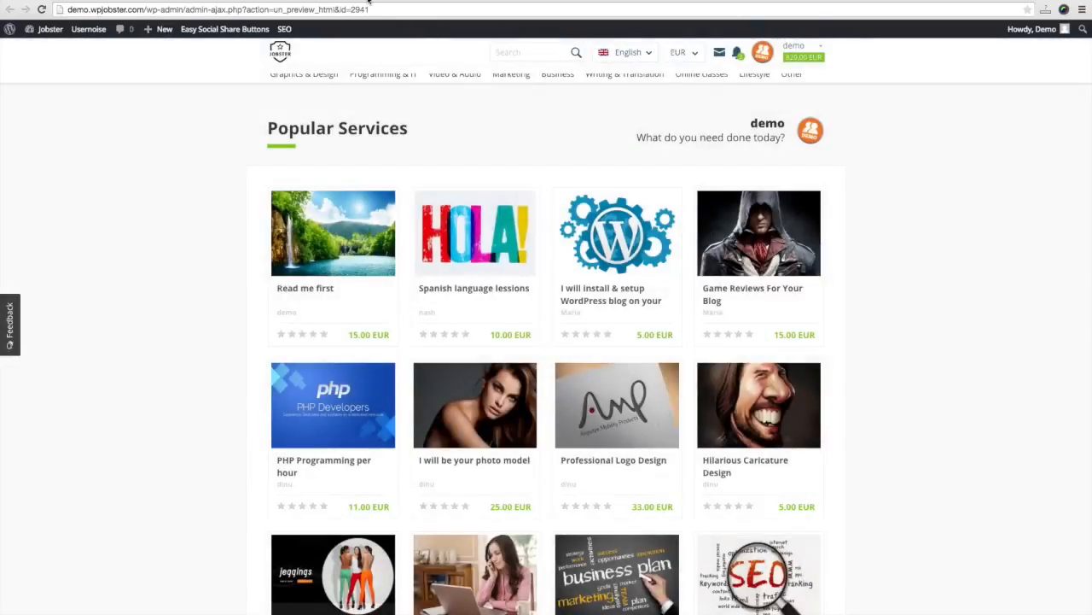
{"action": "left_click", "coordinate": [365, 1]}
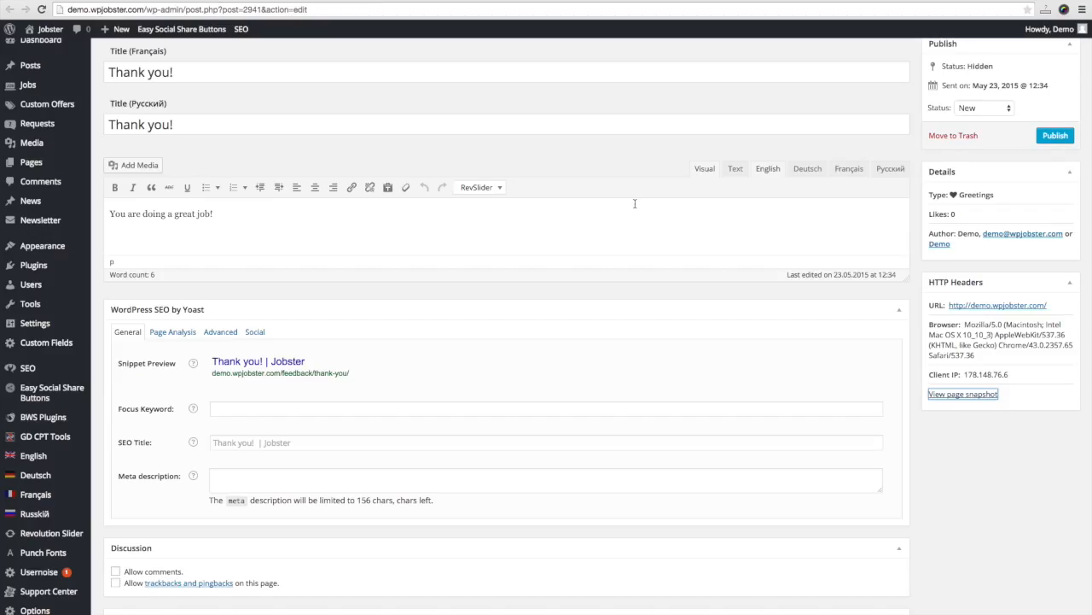
- Review the "Thank you!" feedback entry's fields and publish it
{"action": "scroll", "coordinate": [634, 203], "scroll_direction": "up", "scroll_amount": 5}
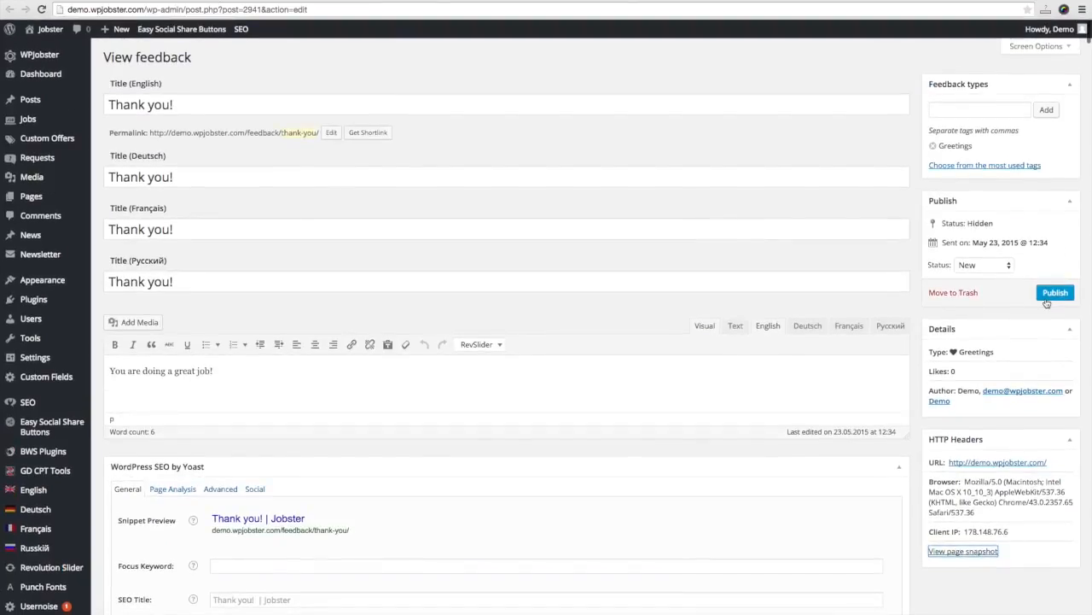
{"action": "scroll", "coordinate": [767, 236], "scroll_direction": "down", "scroll_amount": 2}
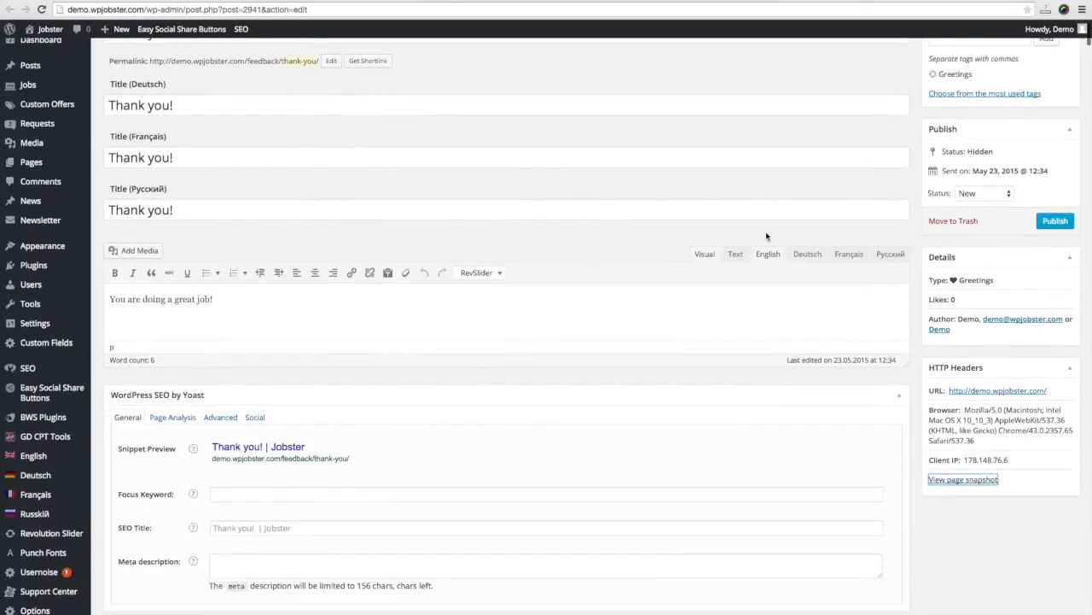
{"action": "scroll", "coordinate": [766, 237], "scroll_direction": "down", "scroll_amount": 5}
{"action": "scroll", "coordinate": [767, 233], "scroll_direction": "up", "scroll_amount": 4}
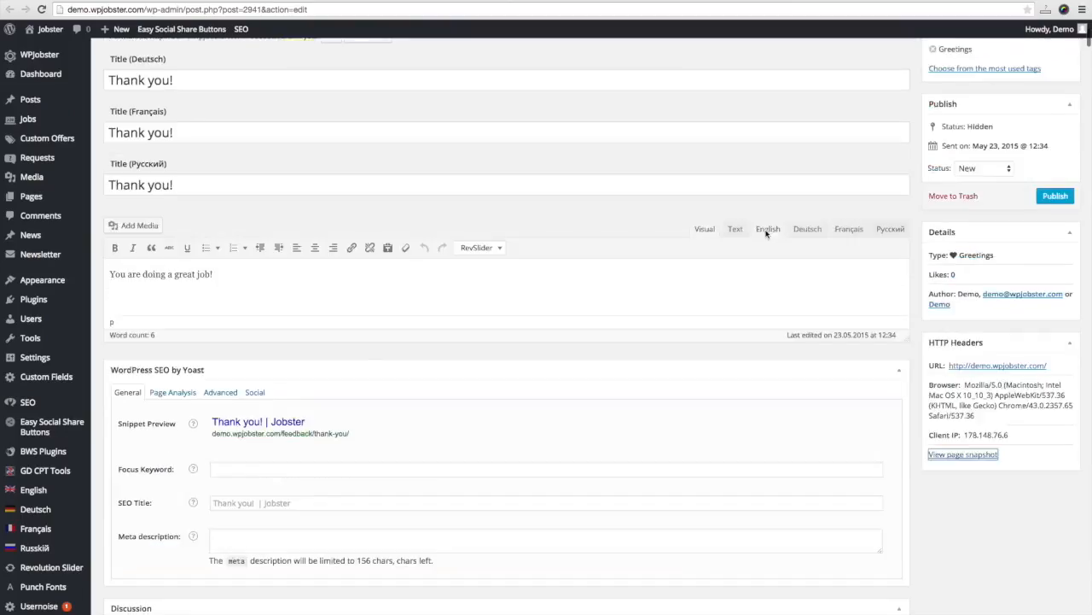
{"action": "scroll", "coordinate": [765, 234], "scroll_direction": "up", "scroll_amount": 3}
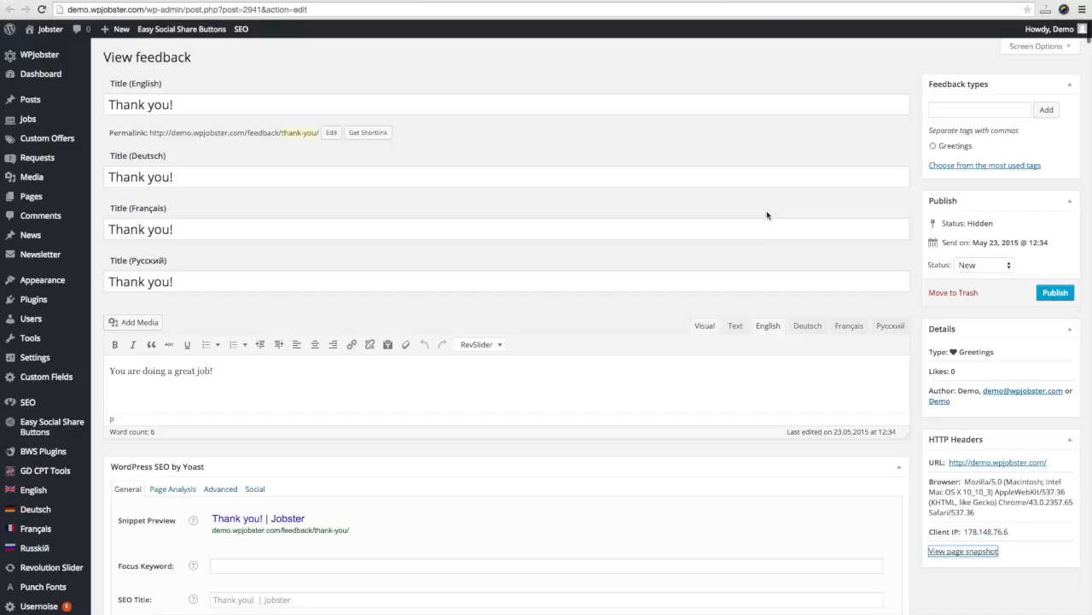
{"action": "left_click", "coordinate": [1049, 294]}
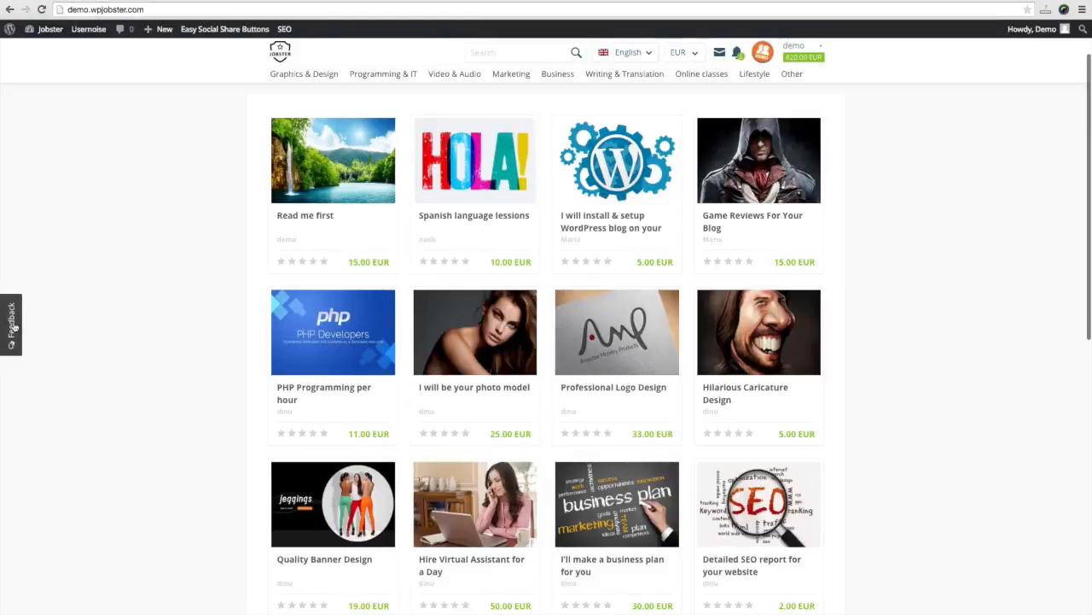
- Comment "I agree." on the "Thank you!" entry under Greetings in the homepage's Feedback form, and close the form
{"action": "left_click", "coordinate": [13, 328]}
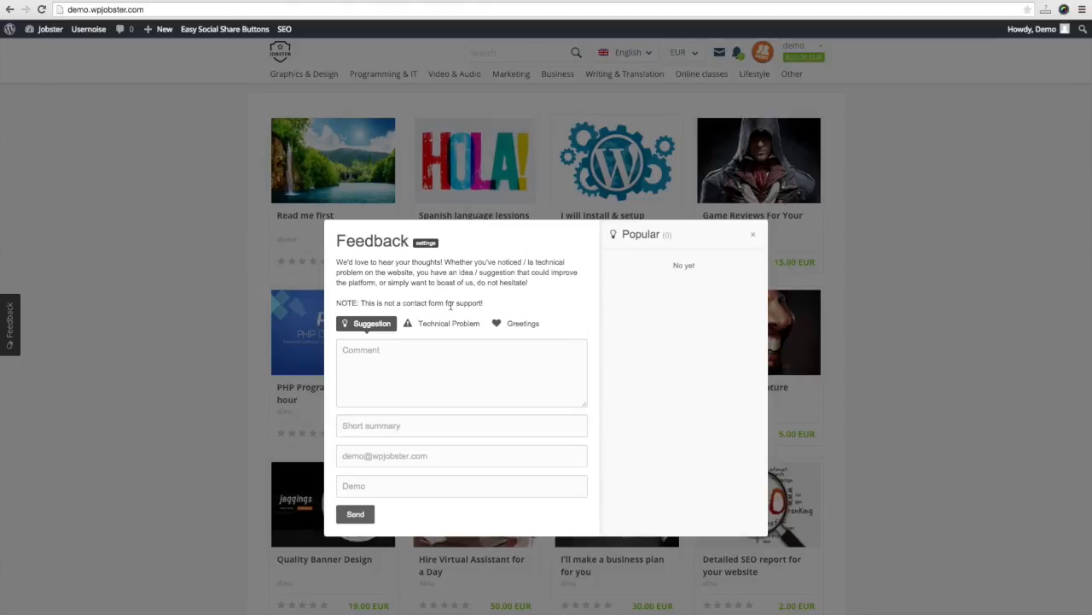
{"action": "left_click", "coordinate": [510, 326]}
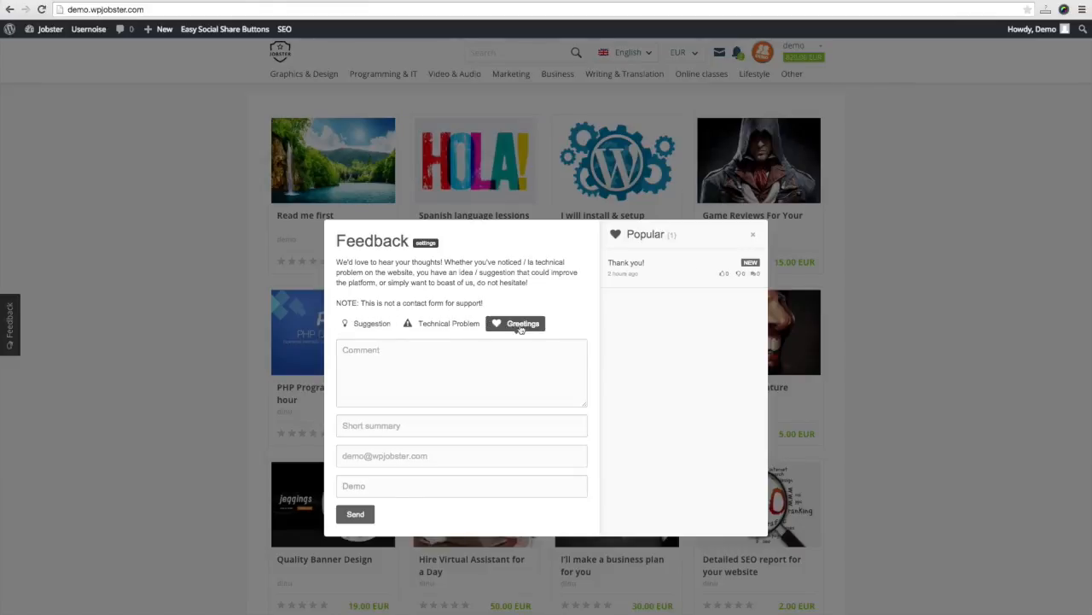
{"action": "left_click", "coordinate": [622, 265]}
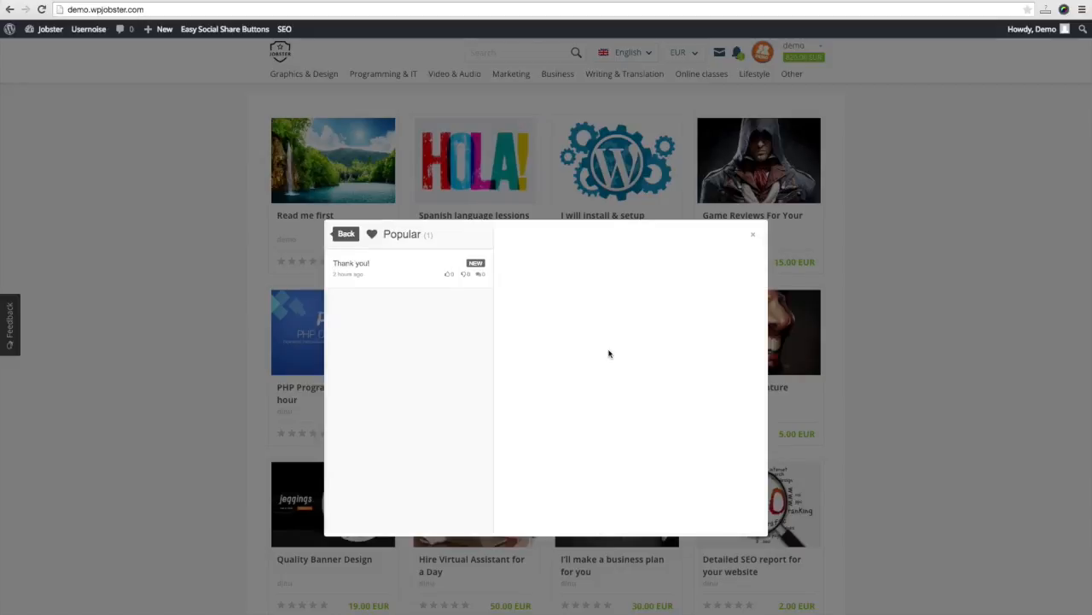
{"action": "left_click", "coordinate": [594, 354]}
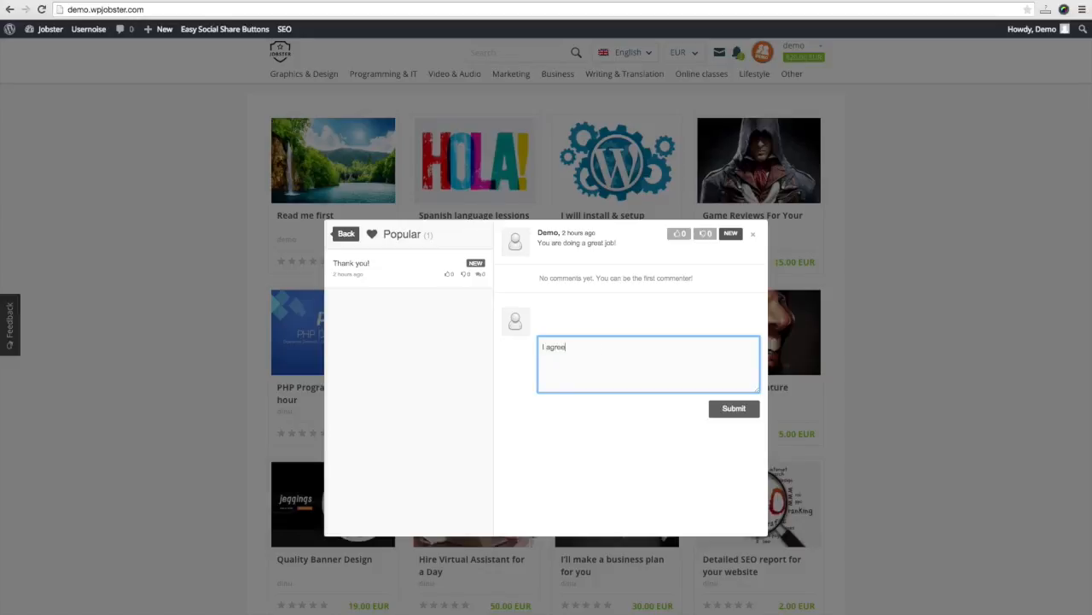
{"action": "left_click", "coordinate": [740, 412]}
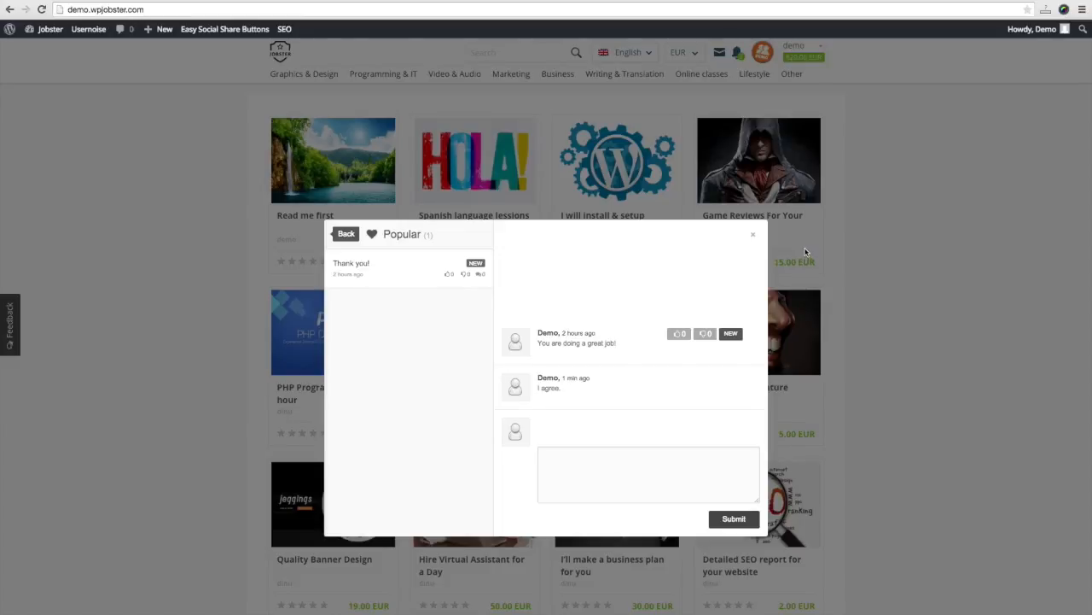
{"action": "left_click", "coordinate": [753, 233]}
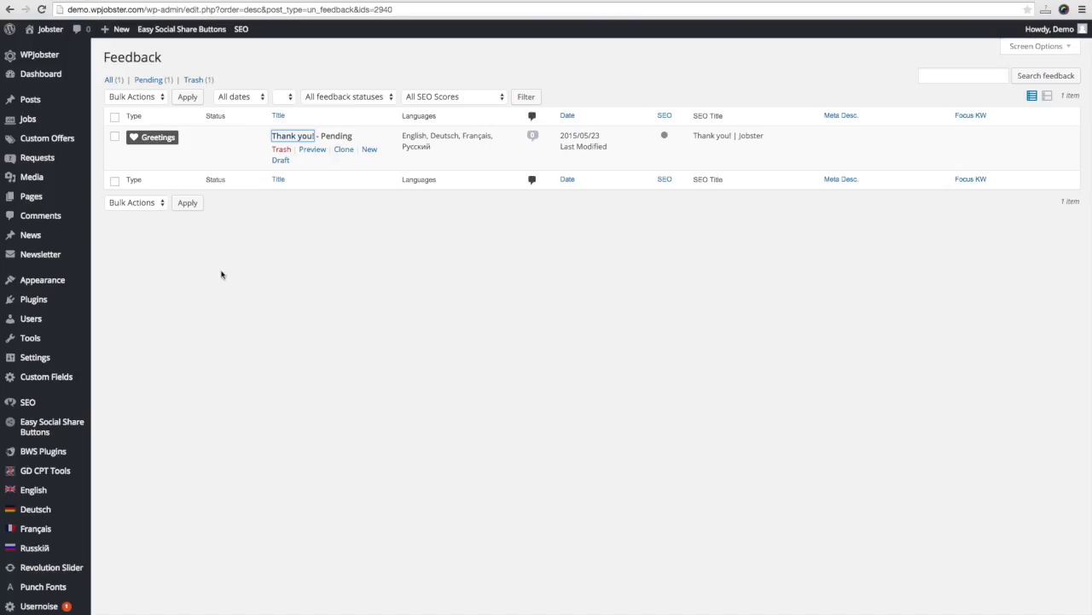
- Open the Support Center's list of all tickets in the admin
{"action": "scroll", "coordinate": [154, 329], "scroll_direction": "down", "scroll_amount": 2}
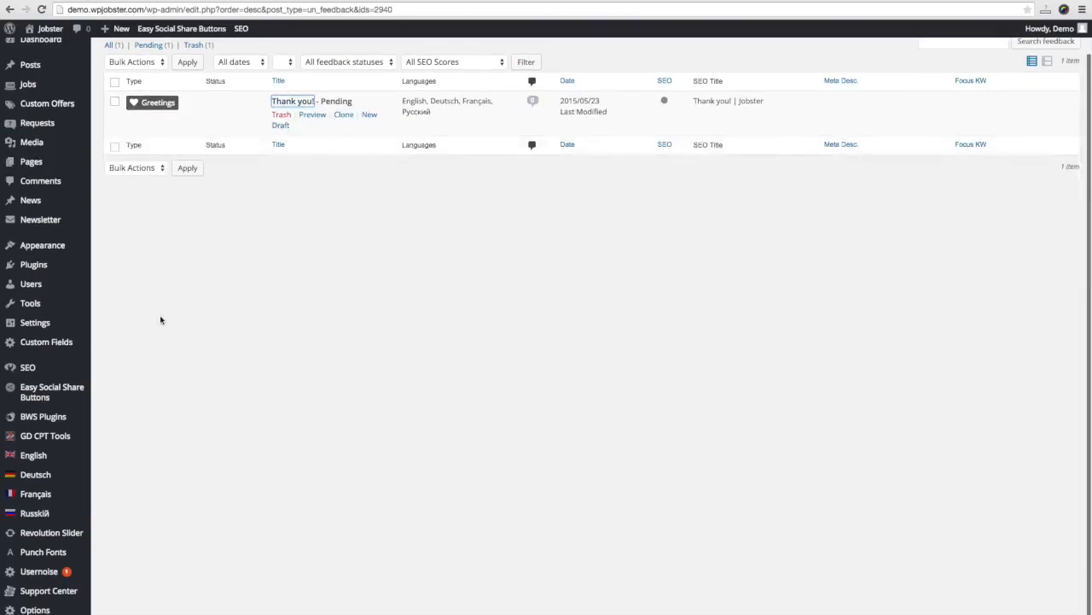
{"action": "mouse_move", "coordinate": [50, 593]}
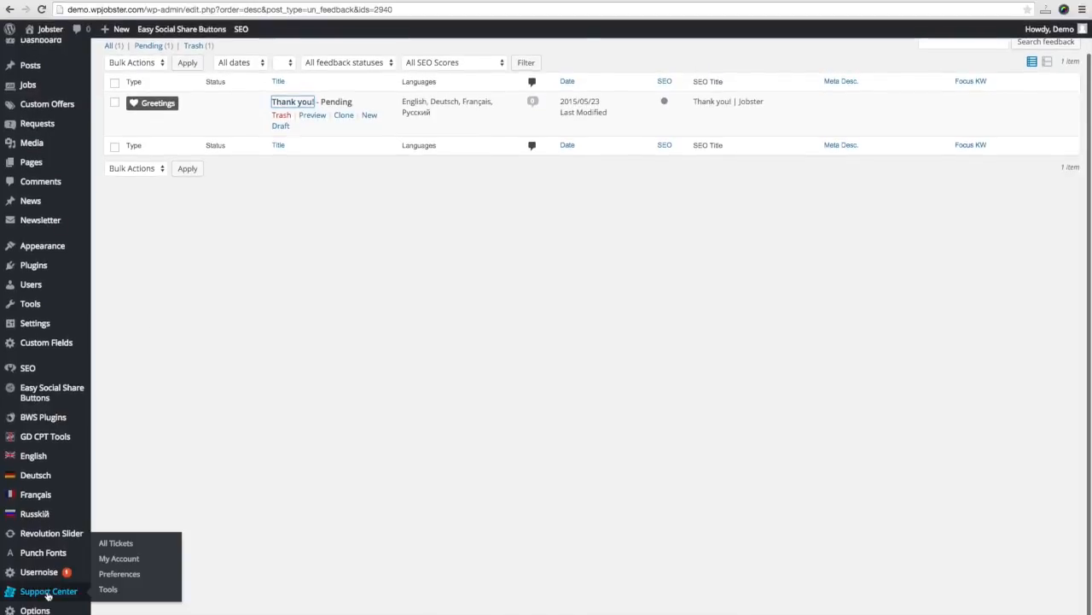
{"action": "left_click", "coordinate": [111, 543]}
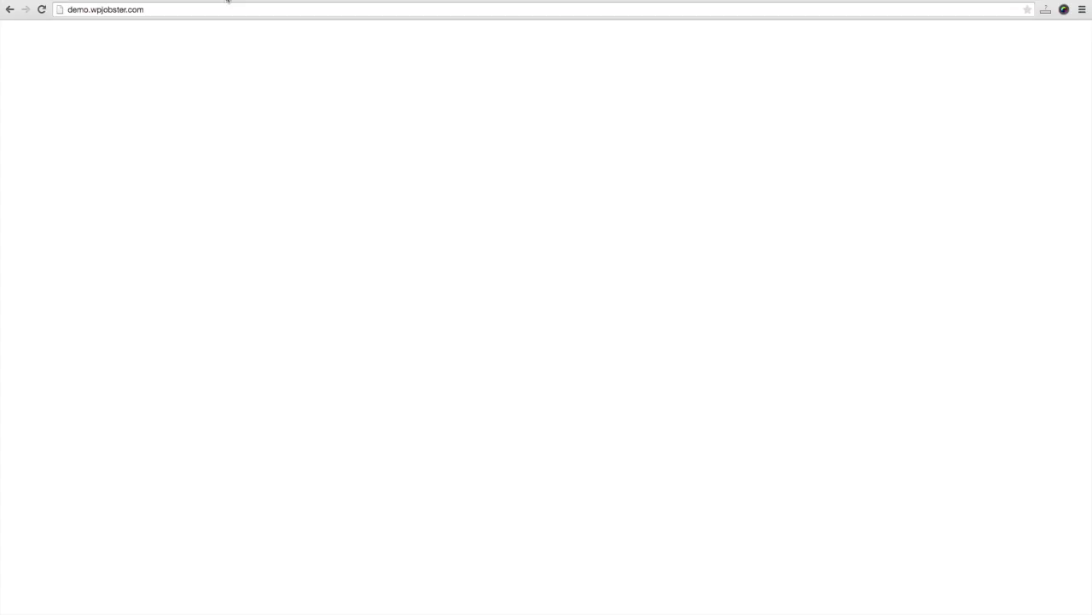
- Open the demo account's Support page on the site and start a new ticket
{"action": "mouse_move", "coordinate": [815, 59]}
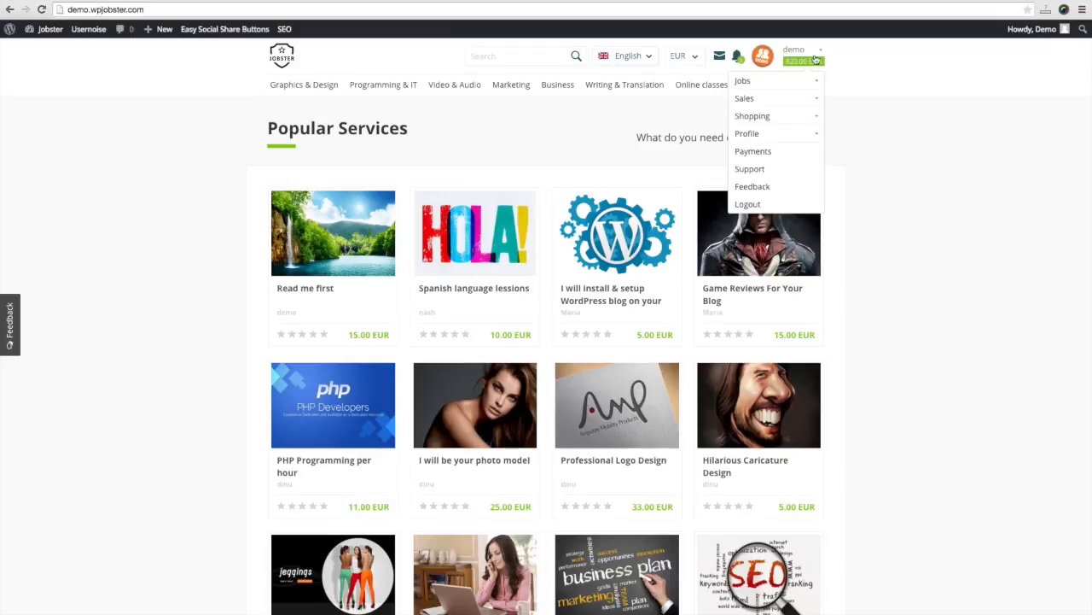
{"action": "left_click", "coordinate": [762, 171]}
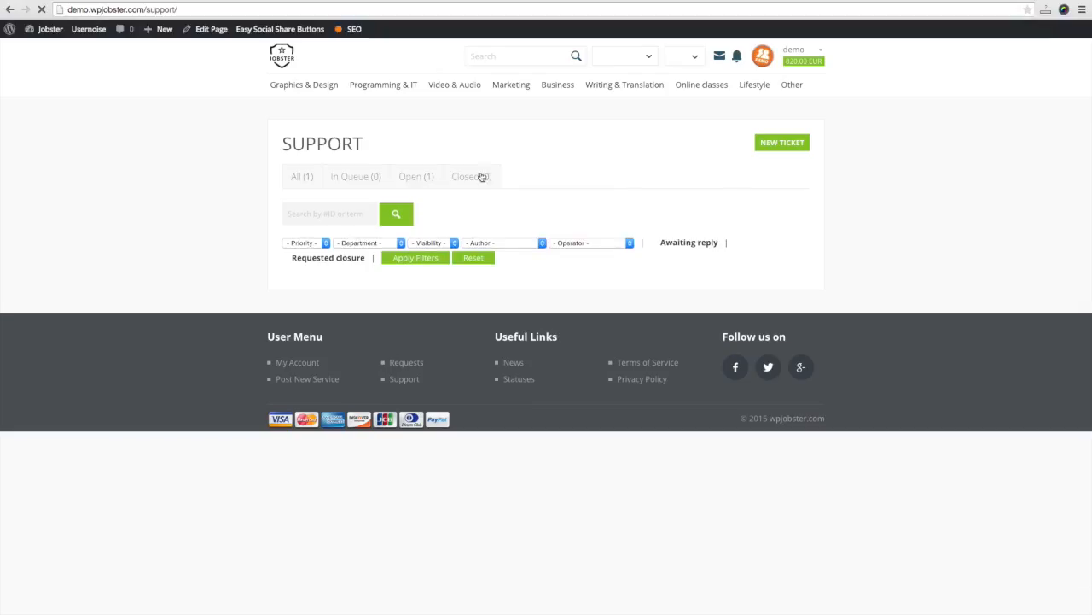
{"action": "left_click", "coordinate": [790, 149]}
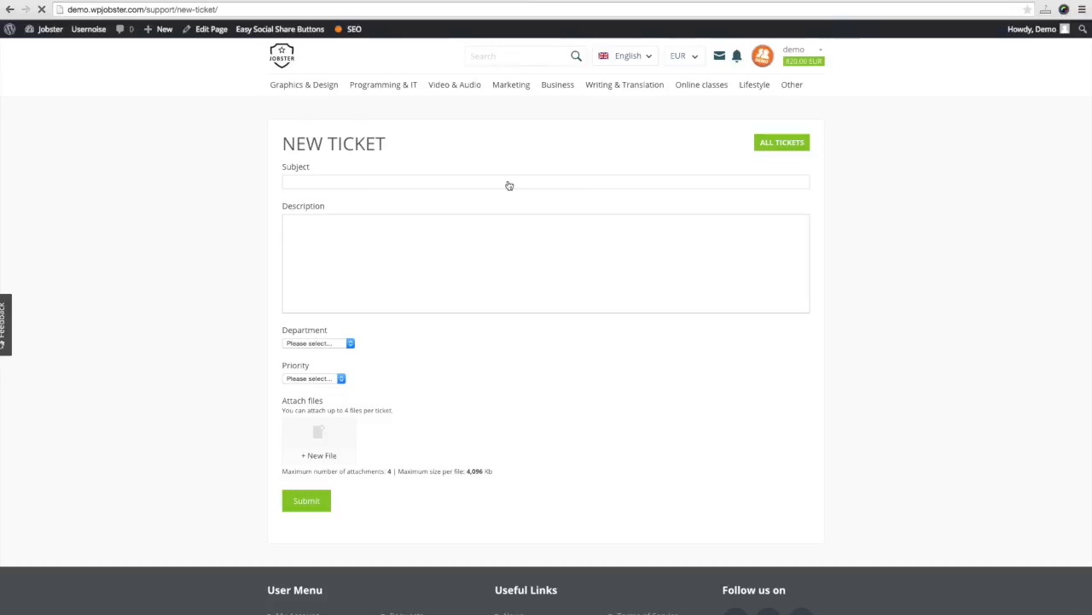
- Enter "This is a sample support ticket" as the ticket's subject and copy it into the description
{"action": "left_click", "coordinate": [308, 179]}
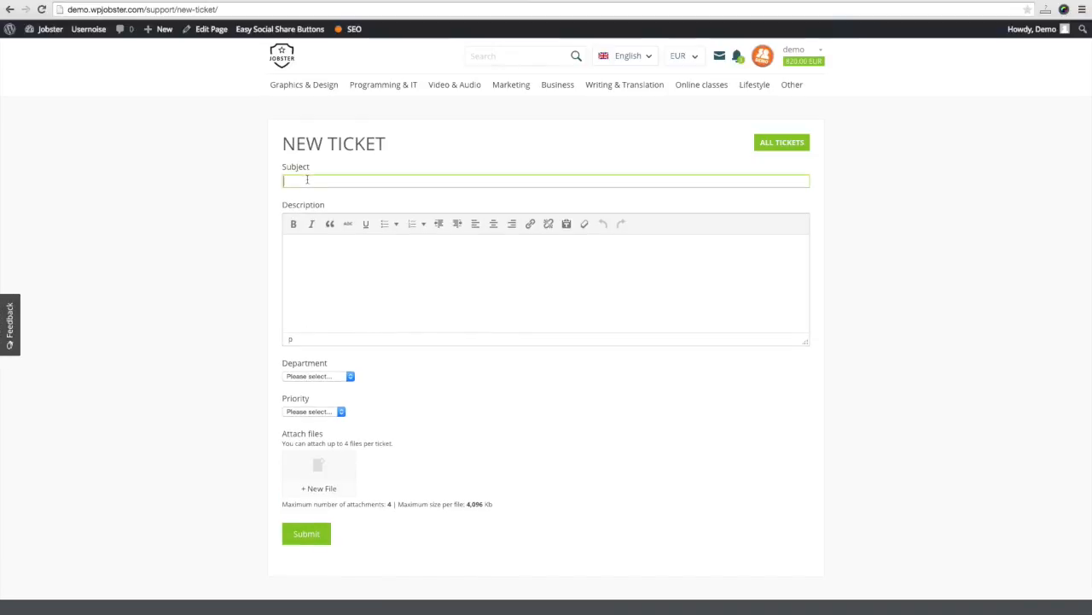
{"action": "type", "text": "This is a sample su"}
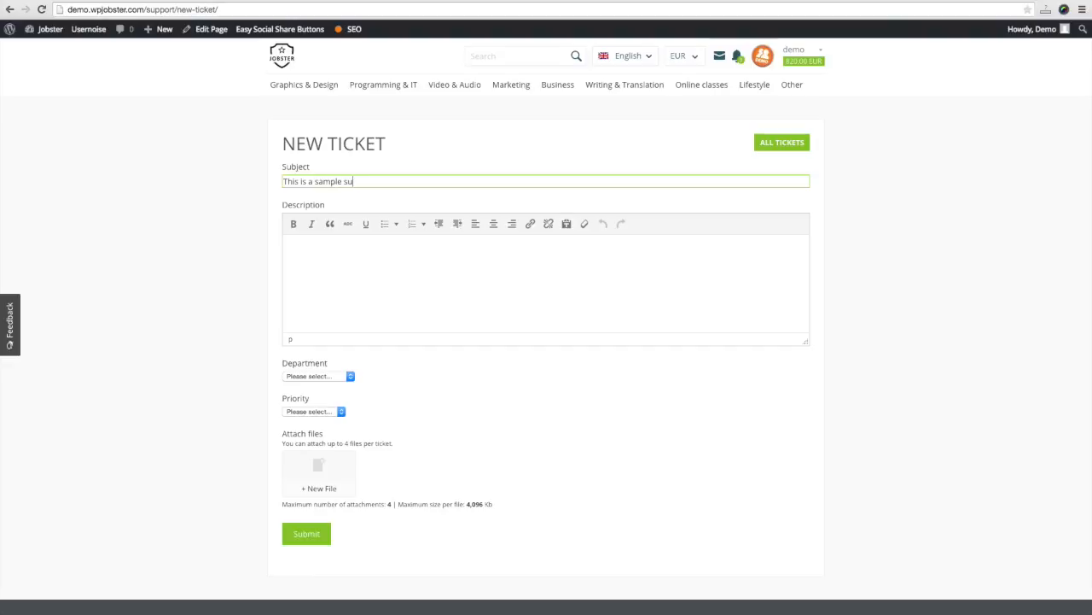
{"action": "type", "text": "pport ticket"}
{"action": "triple_click", "coordinate": [361, 178]}
{"action": "key", "text": "super+c"}
{"action": "left_click", "coordinate": [338, 292]}
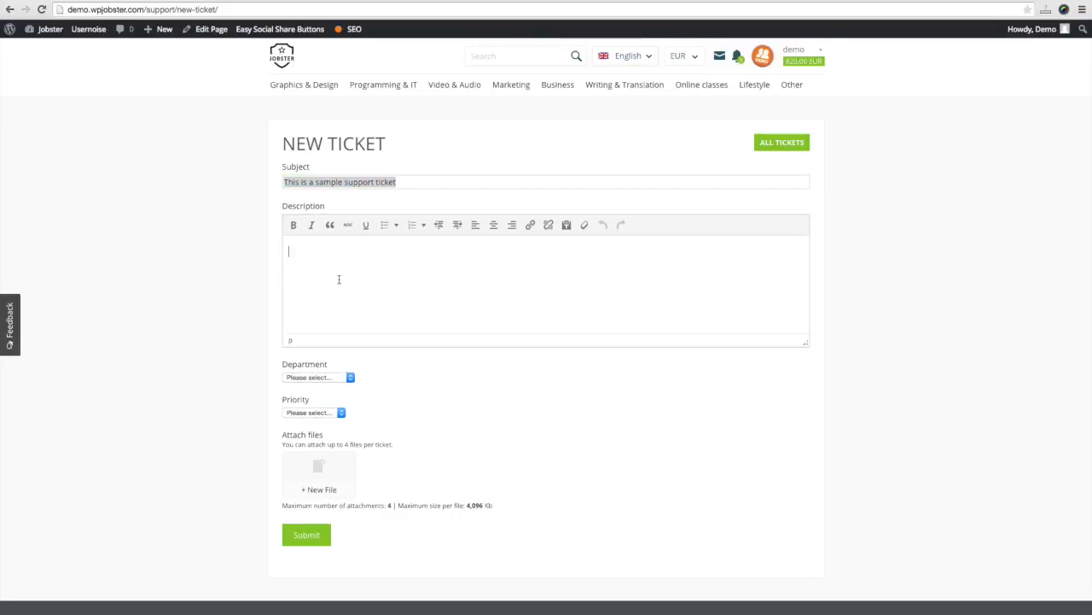
{"action": "key", "text": "super+v"}
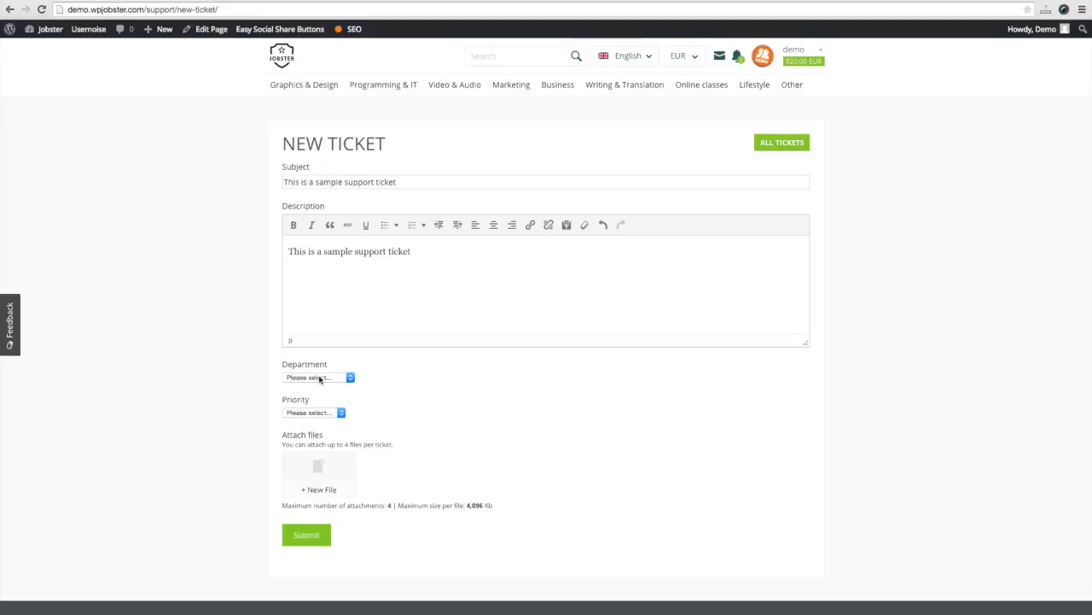
- Set the ticket's department to General Support and its priority to High, and submit the ticket
{"action": "left_click", "coordinate": [319, 377]}
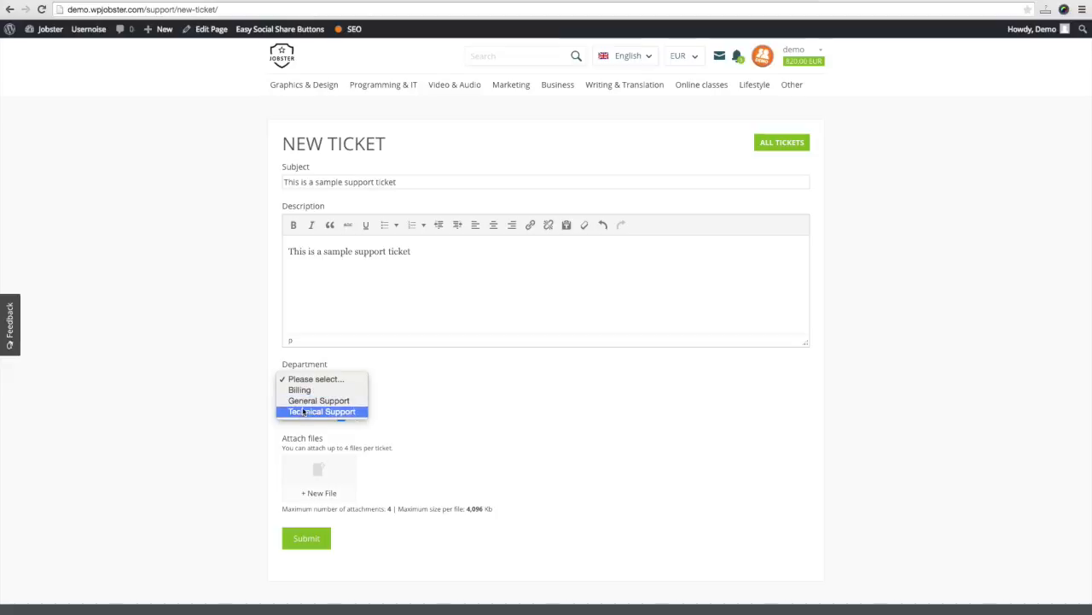
{"action": "left_click", "coordinate": [305, 393]}
{"action": "left_click", "coordinate": [306, 380]}
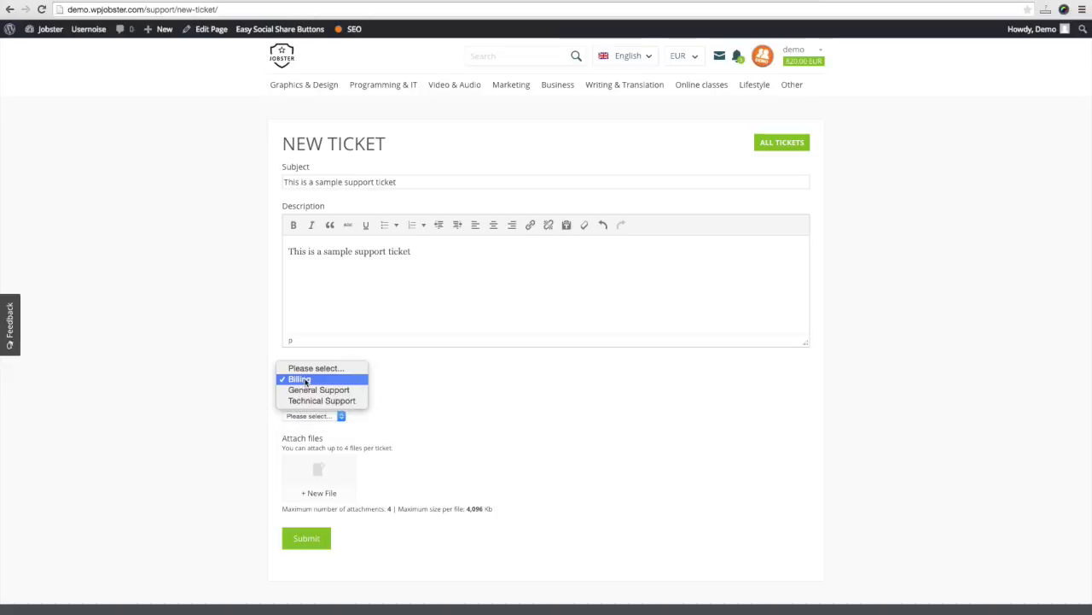
{"action": "left_click", "coordinate": [308, 393]}
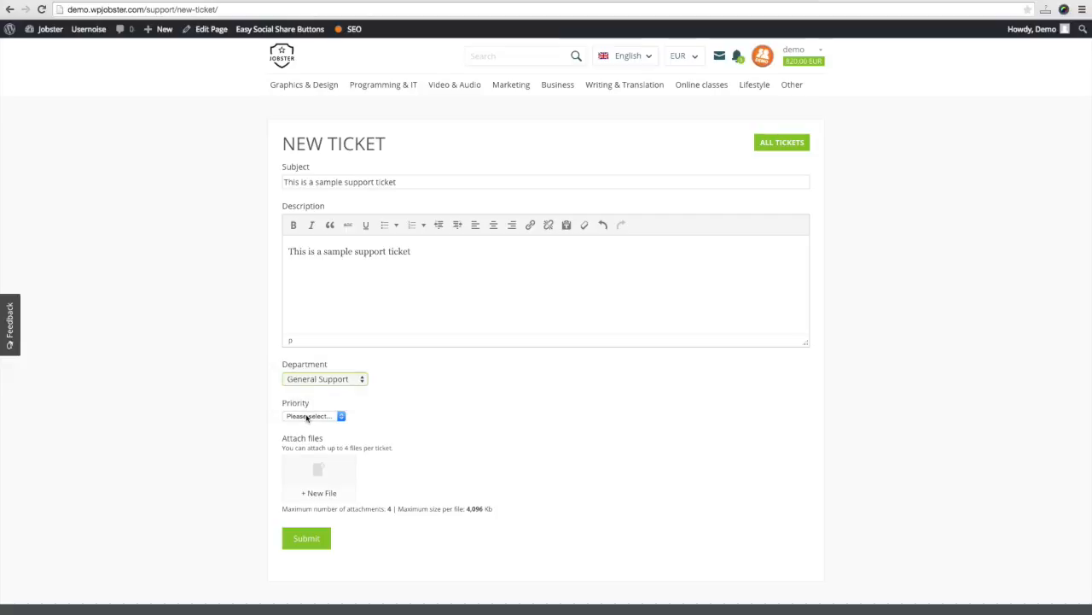
{"action": "left_click", "coordinate": [307, 417]}
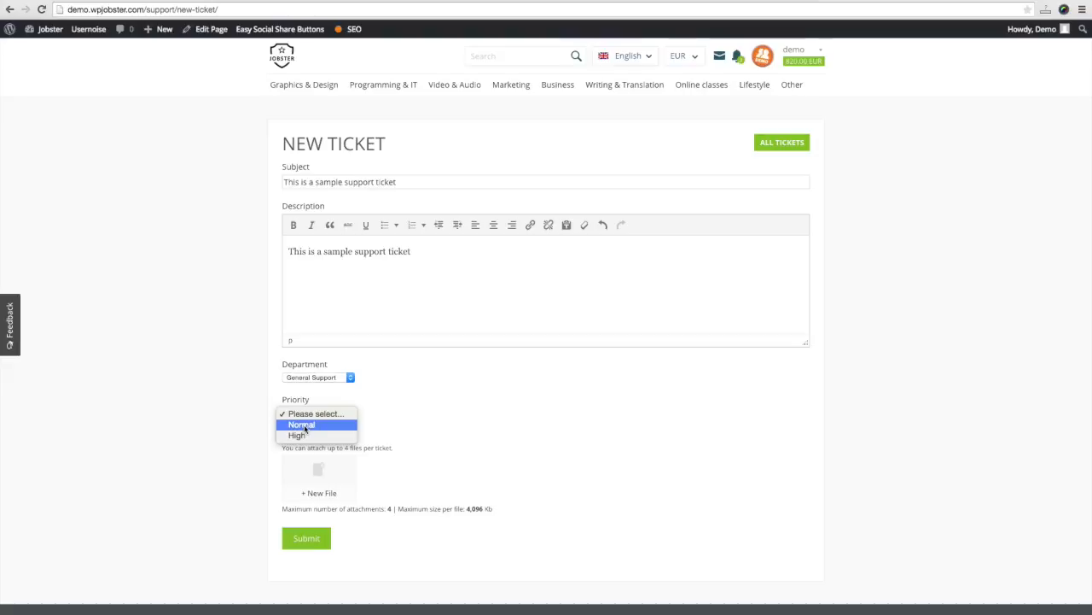
{"action": "left_click", "coordinate": [299, 436]}
{"action": "left_click", "coordinate": [457, 413]}
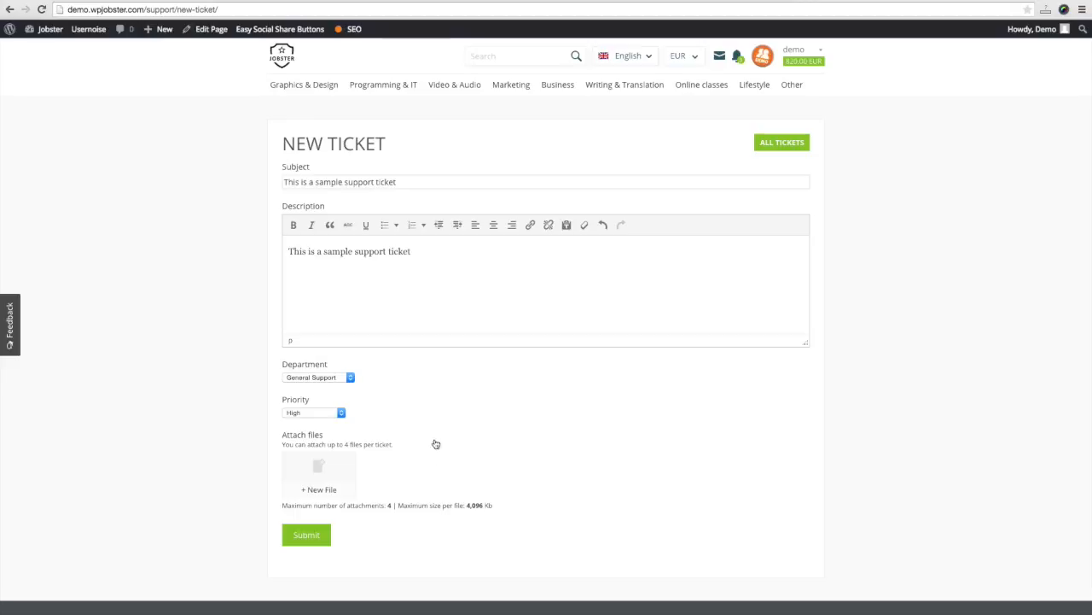
{"action": "scroll", "coordinate": [435, 413], "scroll_direction": "down", "scroll_amount": 1}
{"action": "left_click", "coordinate": [317, 502]}
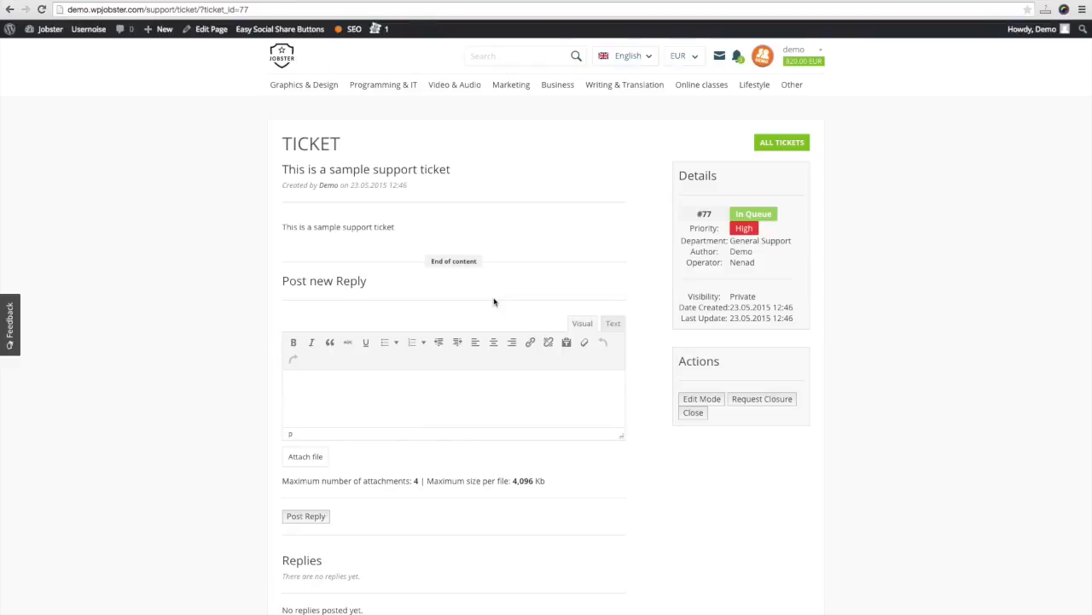
- Check the site's list of all tickets and its In Queue tickets, and refresh the ticket list in the admin
{"action": "left_click", "coordinate": [782, 141]}
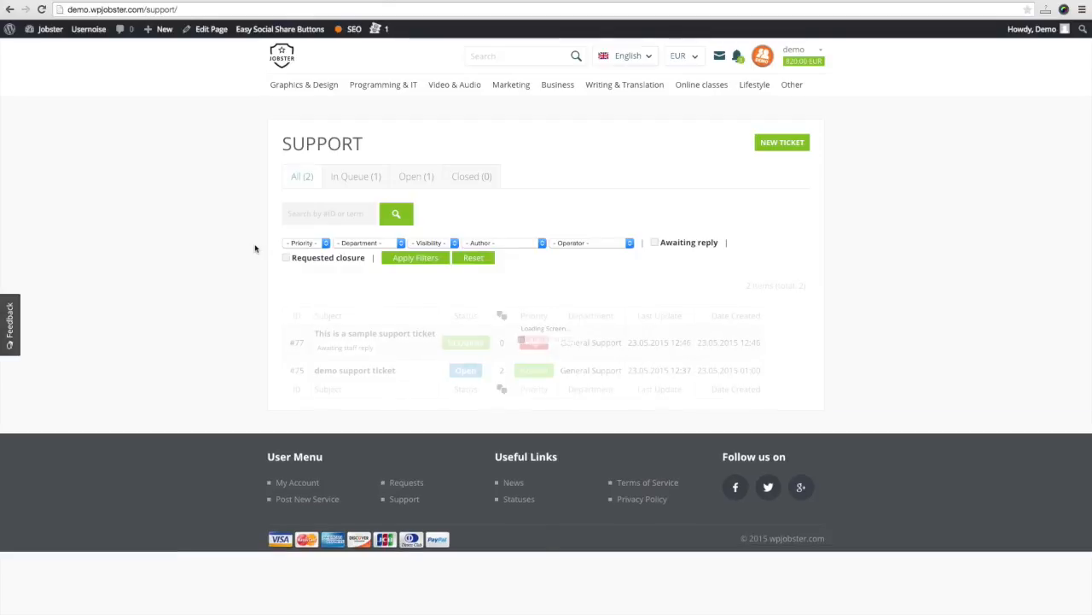
{"action": "left_click", "coordinate": [366, 181]}
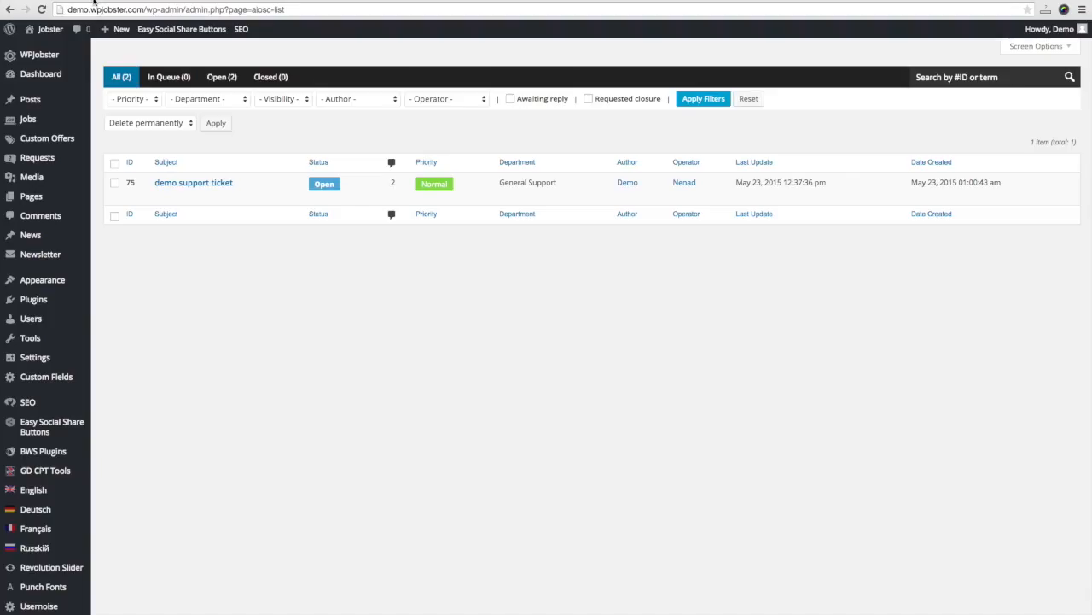
{"action": "key", "text": "super+r"}
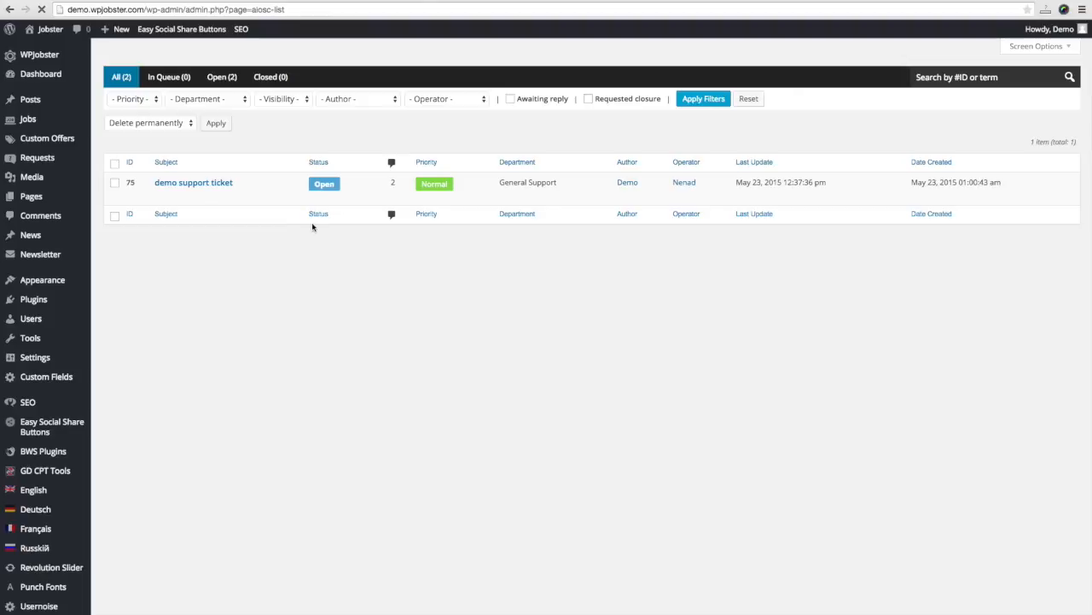
{"action": "scroll", "coordinate": [312, 228], "scroll_direction": "down", "scroll_amount": 1}
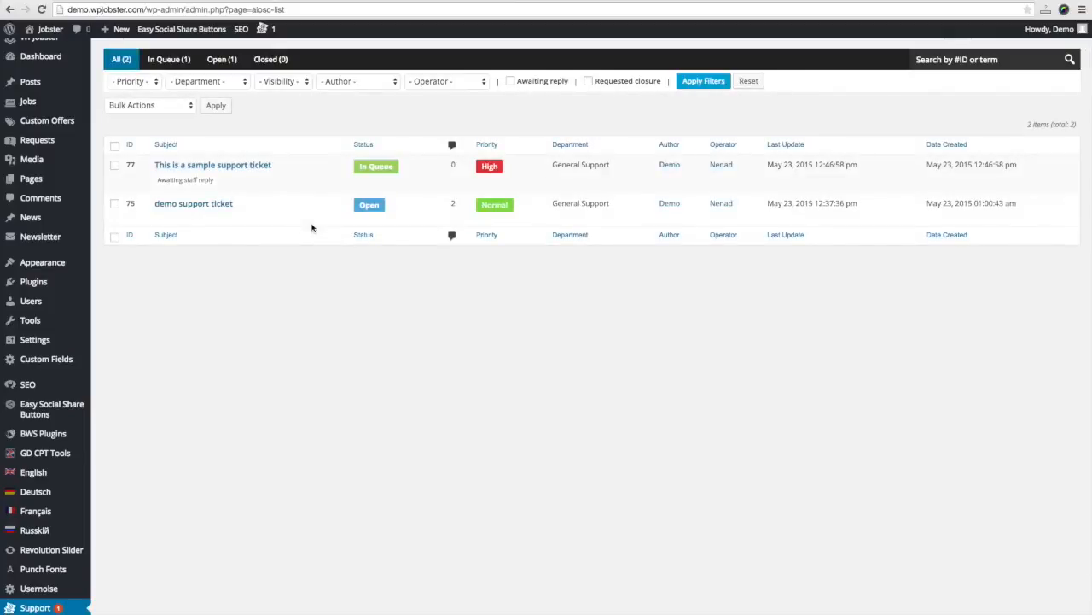
- Open the "This is a sample support ticket" entry in the admin and post the reply "This is a sample reply from customer support agent."
{"action": "left_click", "coordinate": [221, 170]}
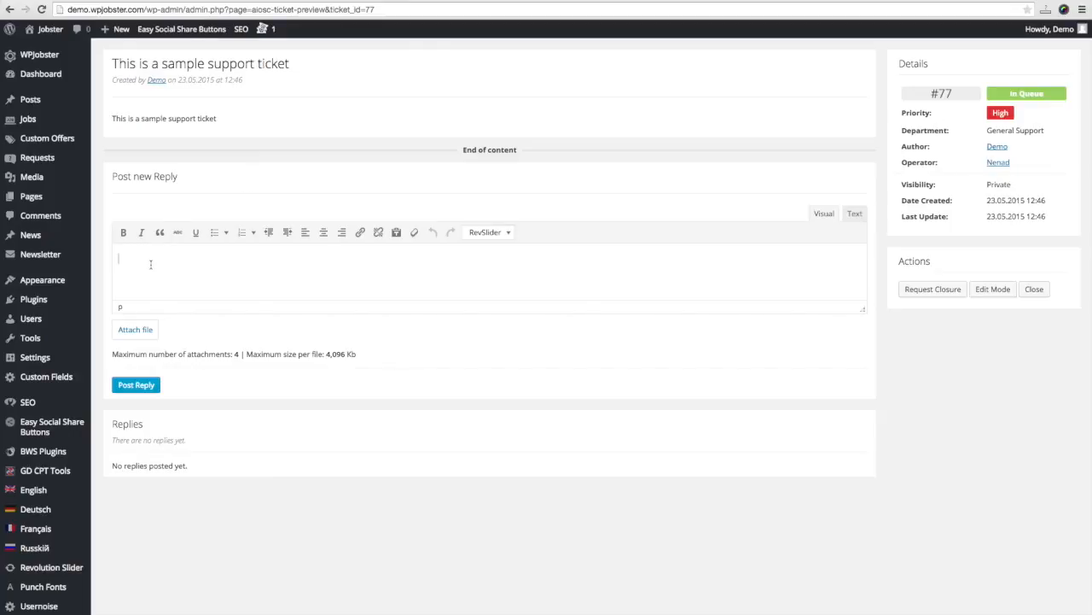
{"action": "type", "text": "his is a sample reply from customer s"}
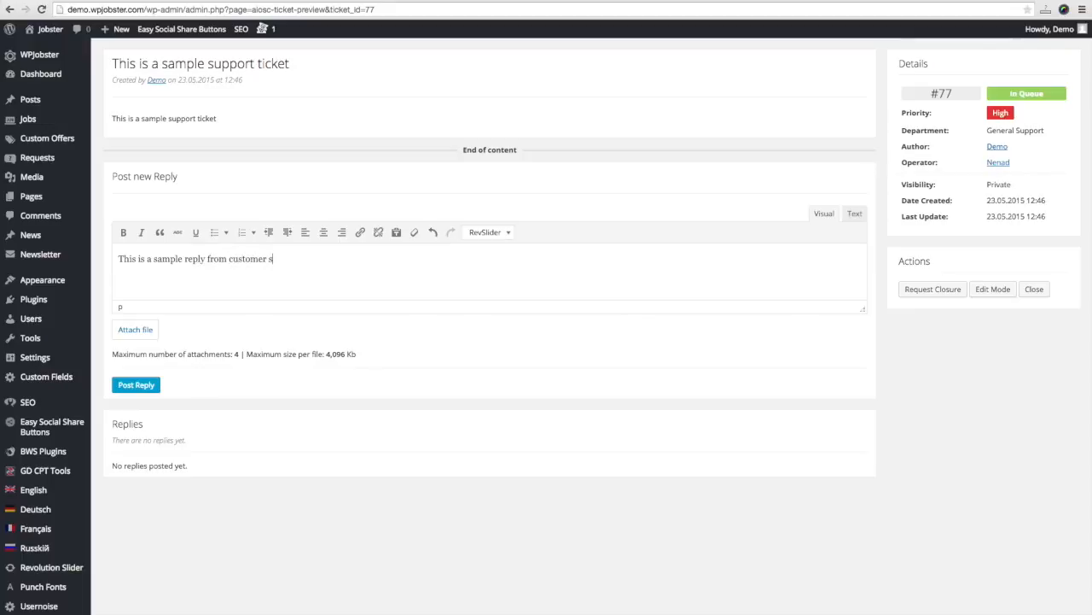
{"action": "type", "text": "upport agent."}
{"action": "left_click", "coordinate": [134, 385]}
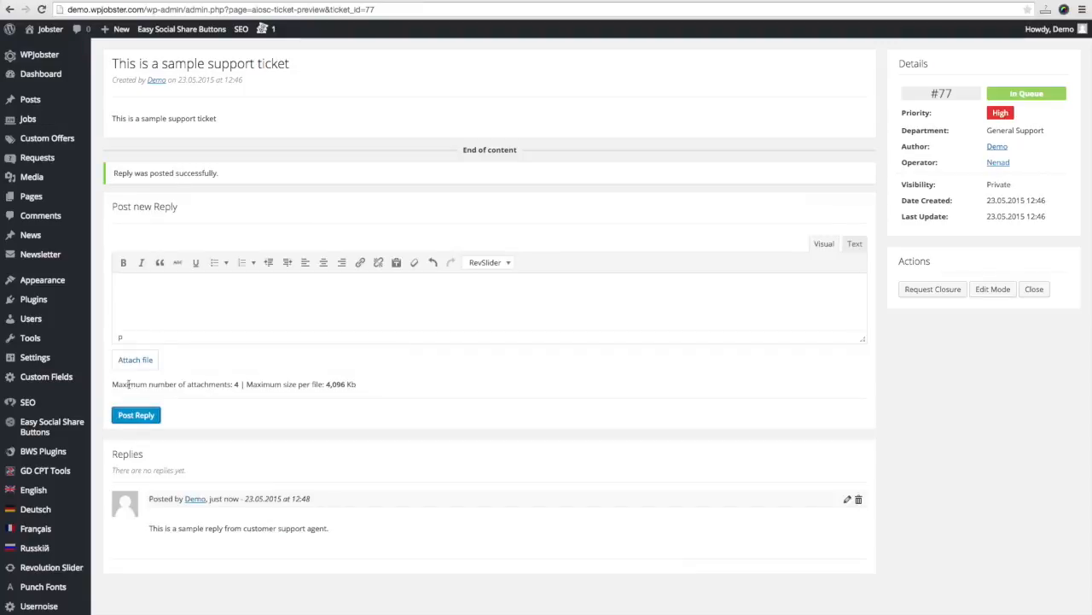
{"action": "scroll", "coordinate": [194, 468], "scroll_direction": "down", "scroll_amount": 2}
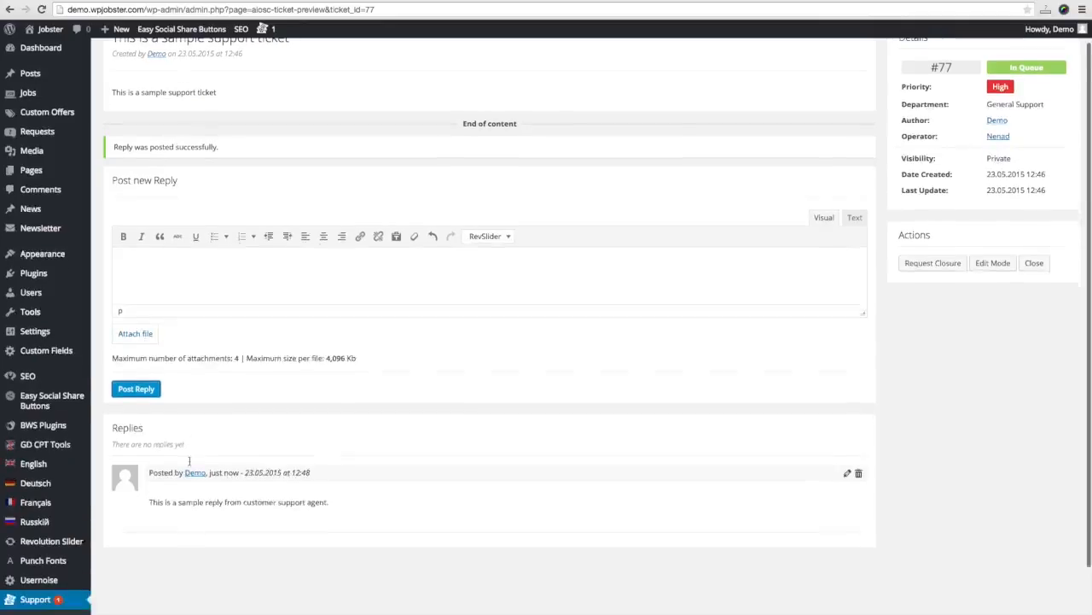
- Review the status of the tickets in the lists of the admin and the site's Support page
{"action": "left_click", "coordinate": [26, 557]}
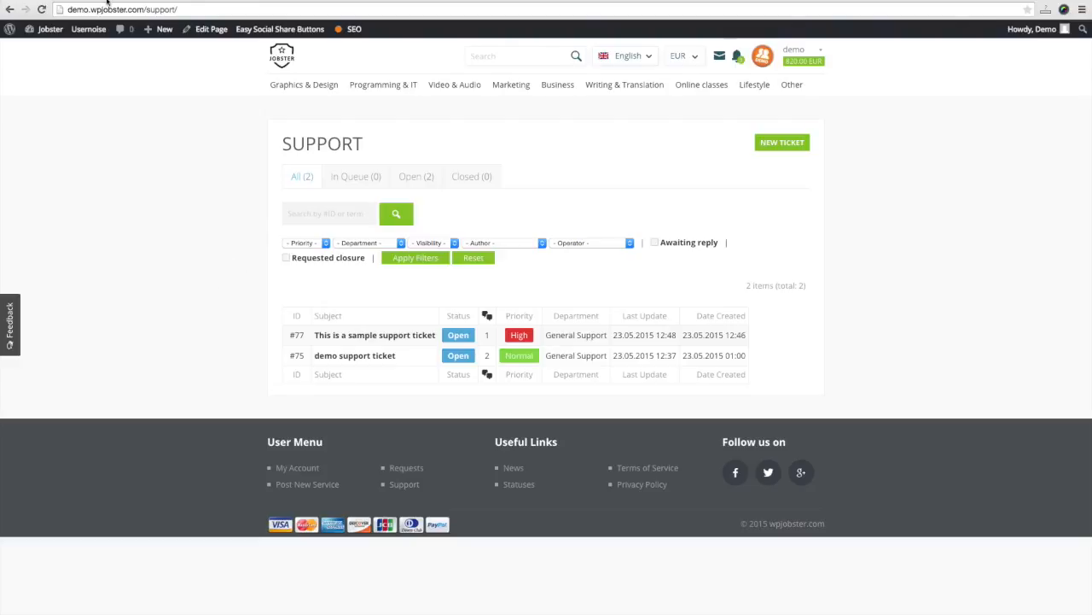
{"action": "scroll", "coordinate": [907, 210], "scroll_direction": "down", "scroll_amount": 1}
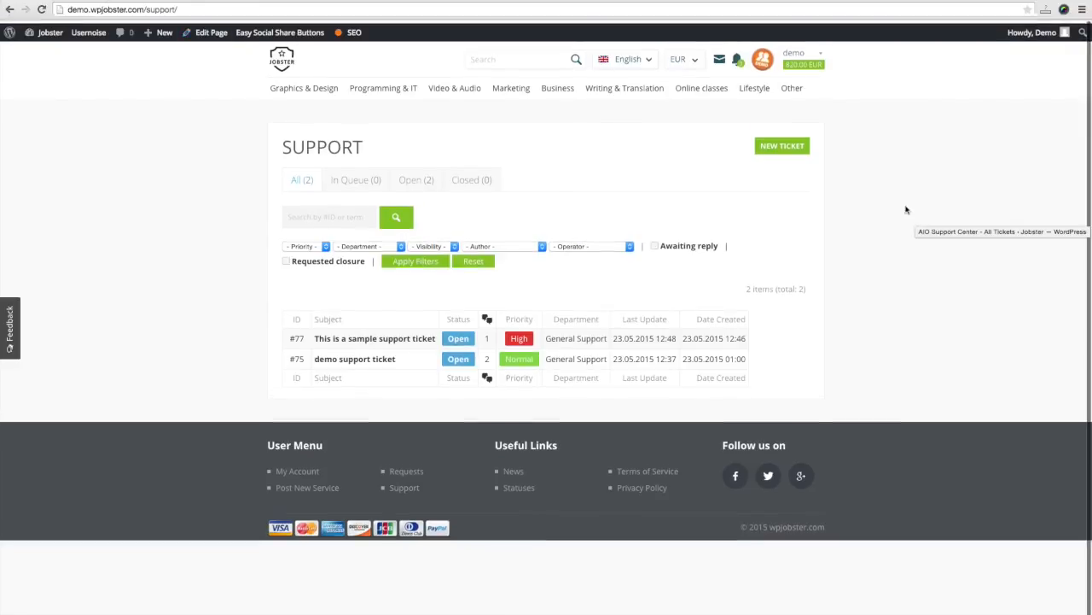
{"action": "scroll", "coordinate": [888, 175], "scroll_direction": "down", "scroll_amount": 1}
{"action": "scroll", "coordinate": [888, 175], "scroll_direction": "up", "scroll_amount": 2}
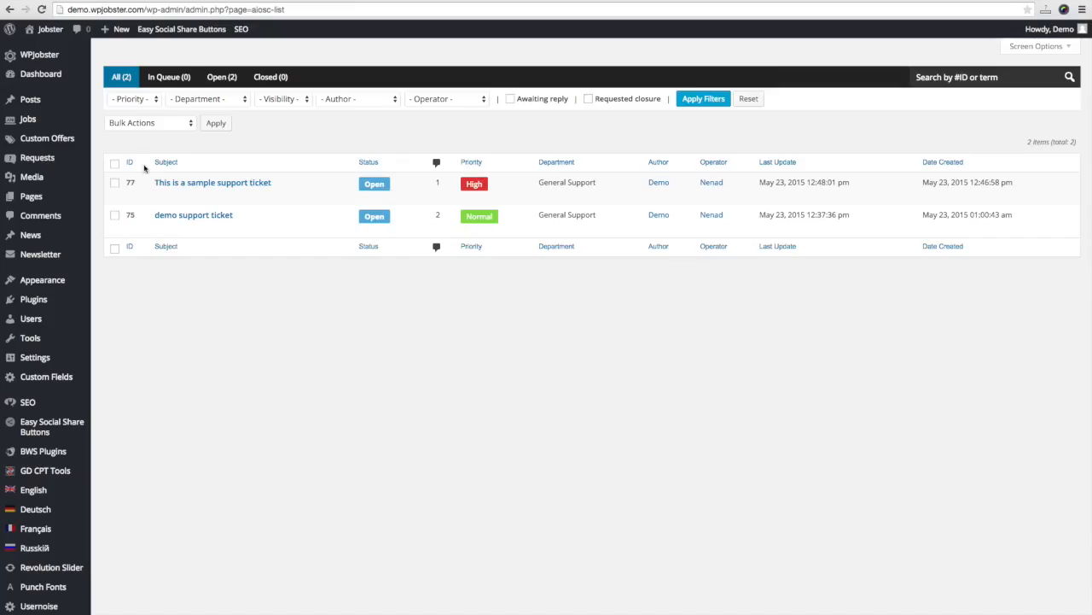
- Open the admin's Options page and examine the page assignments and the Post New Job instructions
{"action": "scroll", "coordinate": [165, 349], "scroll_direction": "down", "scroll_amount": 2}
{"action": "scroll", "coordinate": [165, 349], "scroll_direction": "down", "scroll_amount": 1}
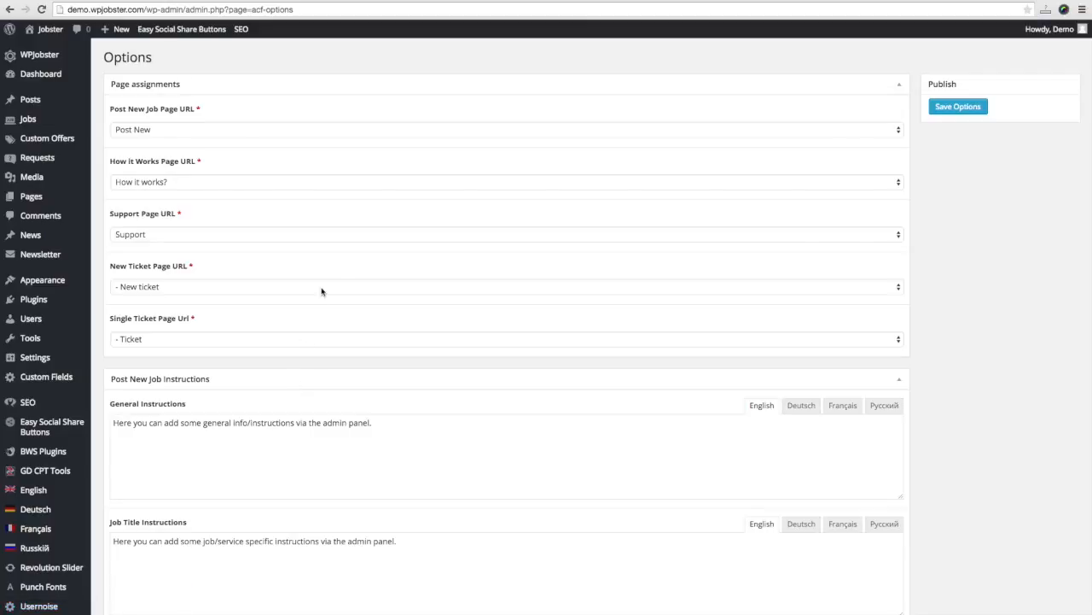
{"action": "left_click", "coordinate": [246, 136]}
{"action": "left_click", "coordinate": [247, 130]}
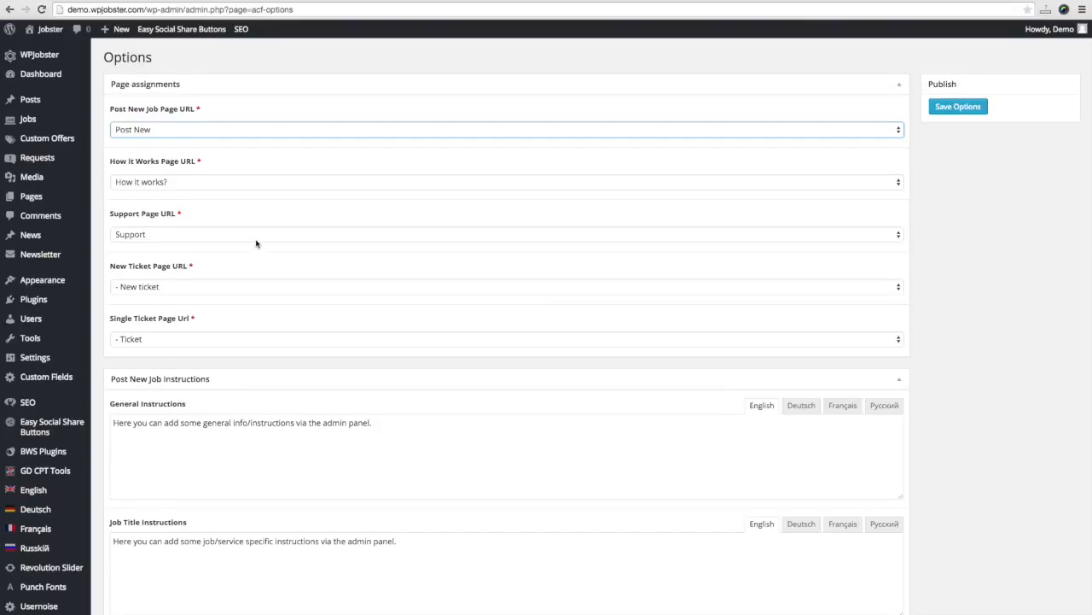
{"action": "scroll", "coordinate": [256, 244], "scroll_direction": "down", "scroll_amount": 1}
{"action": "scroll", "coordinate": [265, 236], "scroll_direction": "down", "scroll_amount": 5}
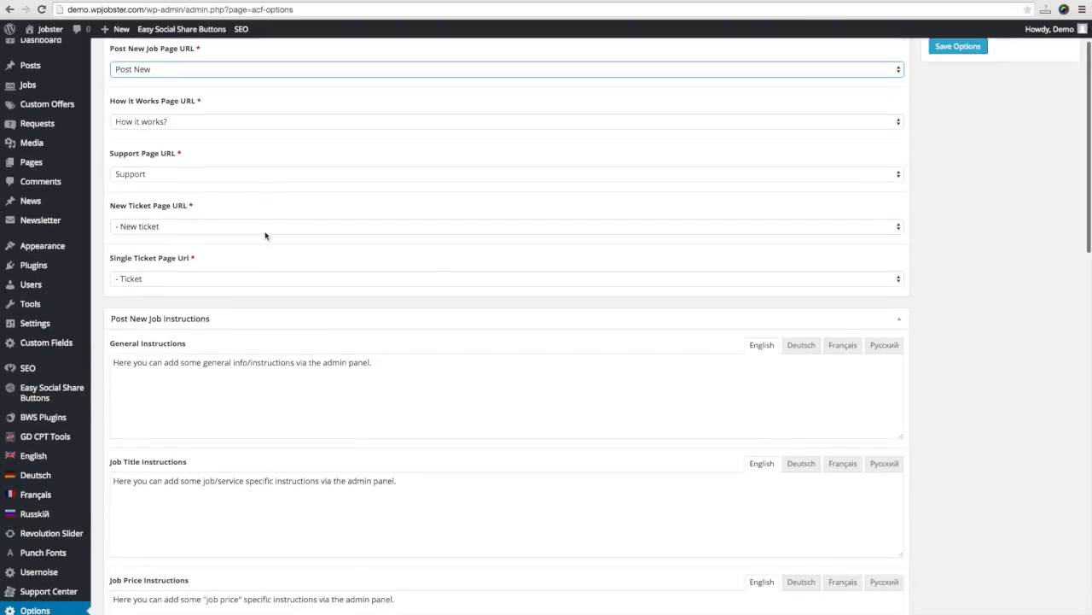
{"action": "scroll", "coordinate": [265, 233], "scroll_direction": "down", "scroll_amount": 3}
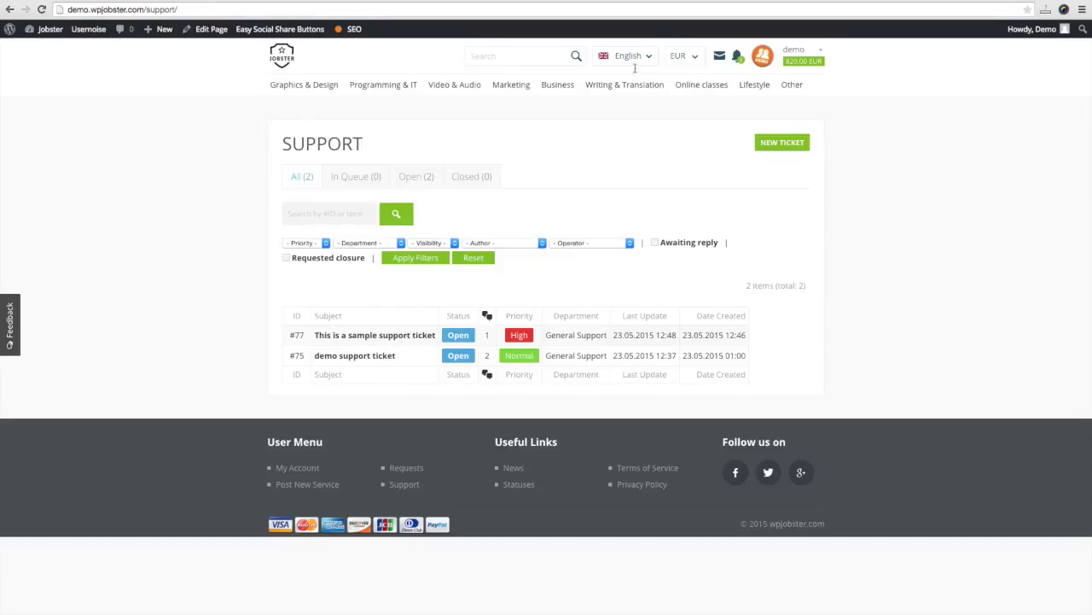
- Open the Post New Job form on the site and view its general instructions and the Job Title hint
{"action": "mouse_move", "coordinate": [815, 55]}
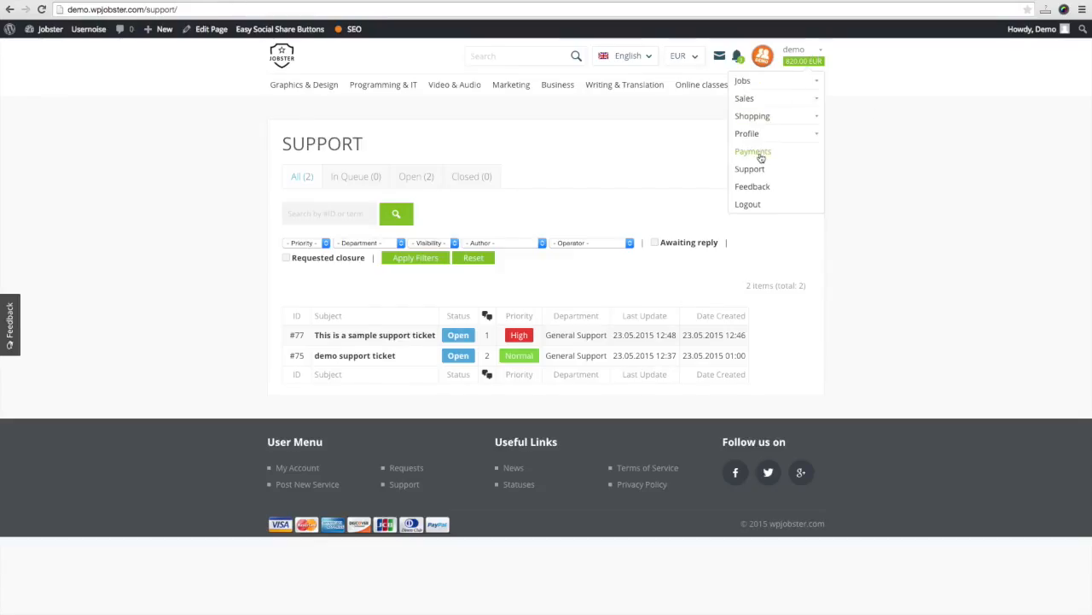
{"action": "left_click", "coordinate": [769, 85]}
{"action": "left_click", "coordinate": [759, 100]}
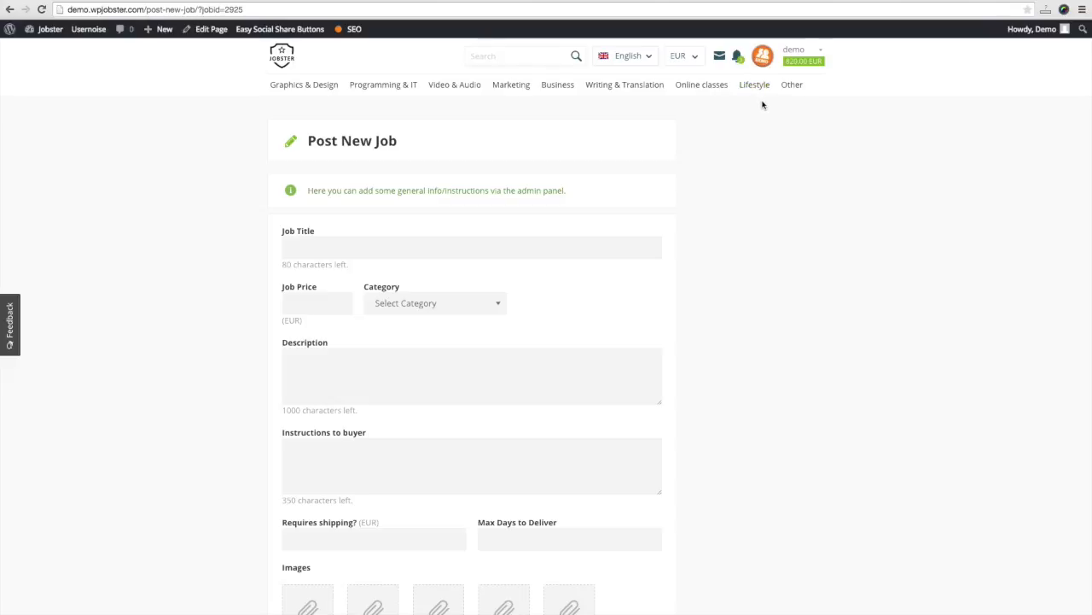
{"action": "left_click", "coordinate": [315, 245]}
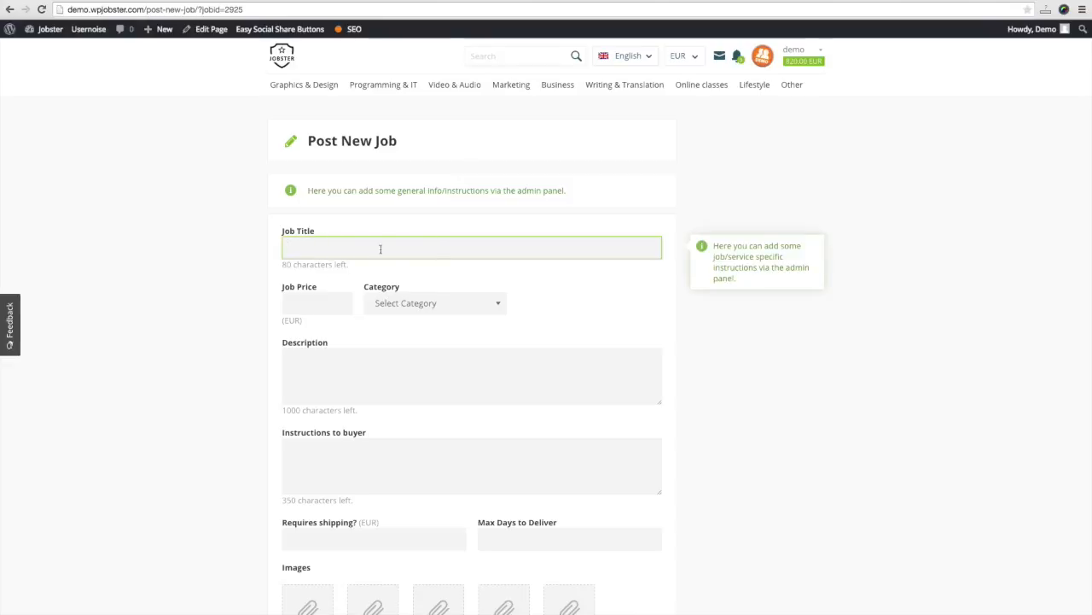
{"action": "scroll", "coordinate": [441, 348], "scroll_direction": "down", "scroll_amount": 5}
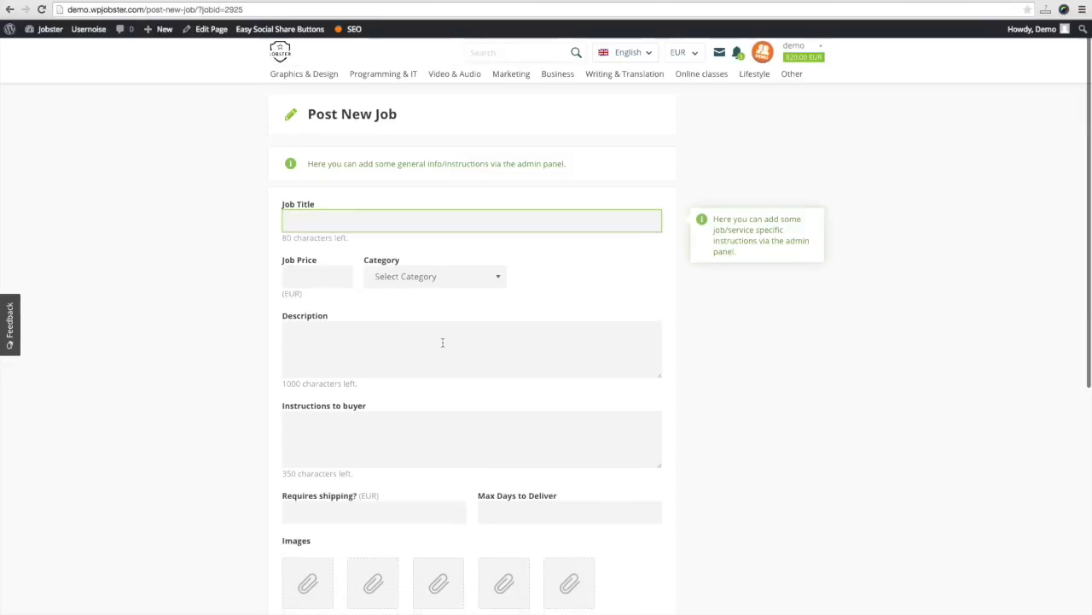
{"action": "scroll", "coordinate": [443, 345], "scroll_direction": "down", "scroll_amount": 3}
{"action": "scroll", "coordinate": [443, 345], "scroll_direction": "up", "scroll_amount": 4}
{"action": "scroll", "coordinate": [444, 339], "scroll_direction": "up", "scroll_amount": 2}
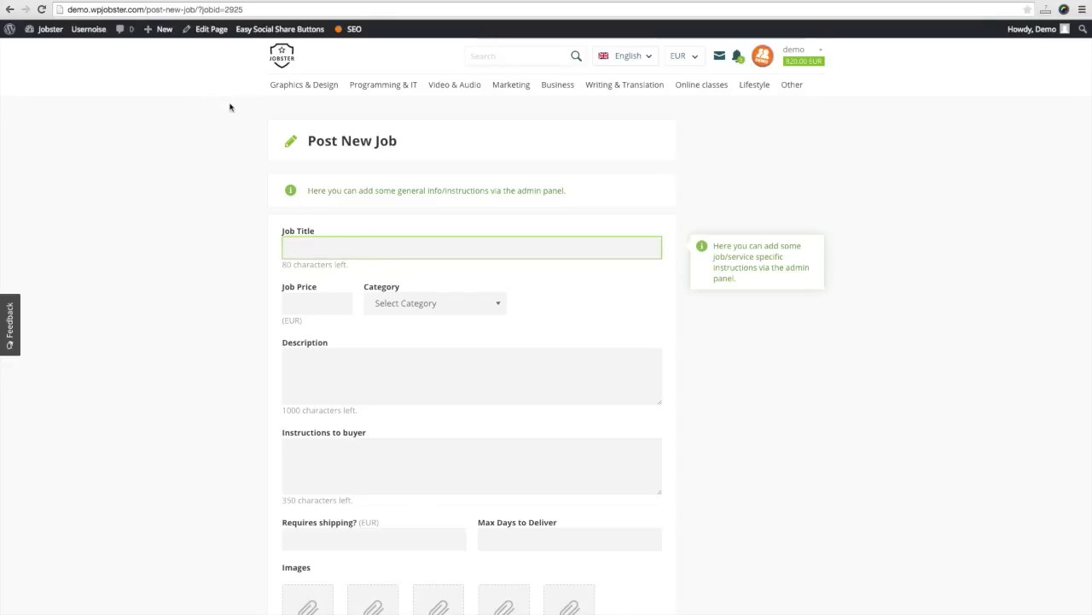
- View the instruction hints of the Job Price, Description and Instructions to buyer fields in the job form
{"action": "left_click", "coordinate": [306, 301]}
{"action": "scroll", "coordinate": [376, 309], "scroll_direction": "down", "scroll_amount": 1}
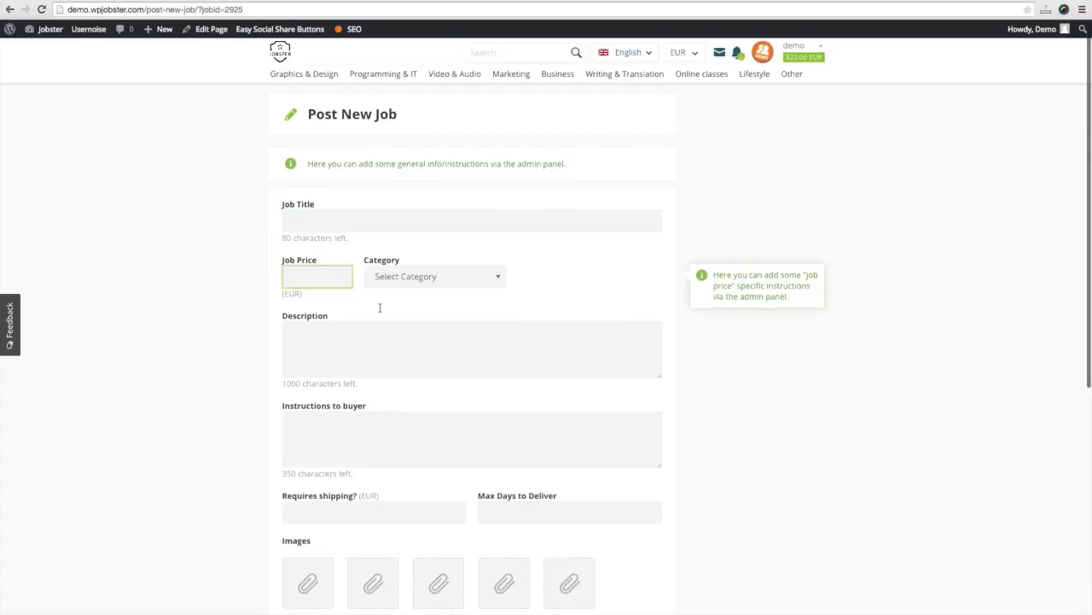
{"action": "left_click", "coordinate": [407, 262]}
{"action": "left_click", "coordinate": [554, 328]}
{"action": "left_click", "coordinate": [550, 326]}
{"action": "scroll", "coordinate": [370, 346], "scroll_direction": "down", "scroll_amount": 2}
{"action": "left_click", "coordinate": [368, 346]}
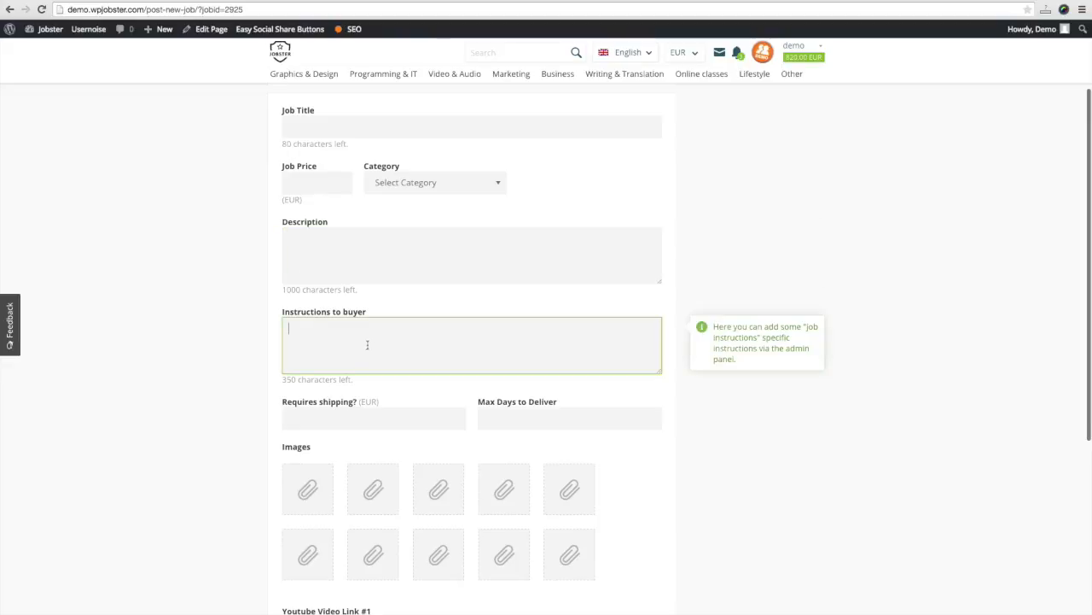
- View the instruction hints of the Requires shipping and Max Days to Deliver fields in the job form
{"action": "left_click", "coordinate": [313, 416]}
{"action": "left_click", "coordinate": [600, 416]}
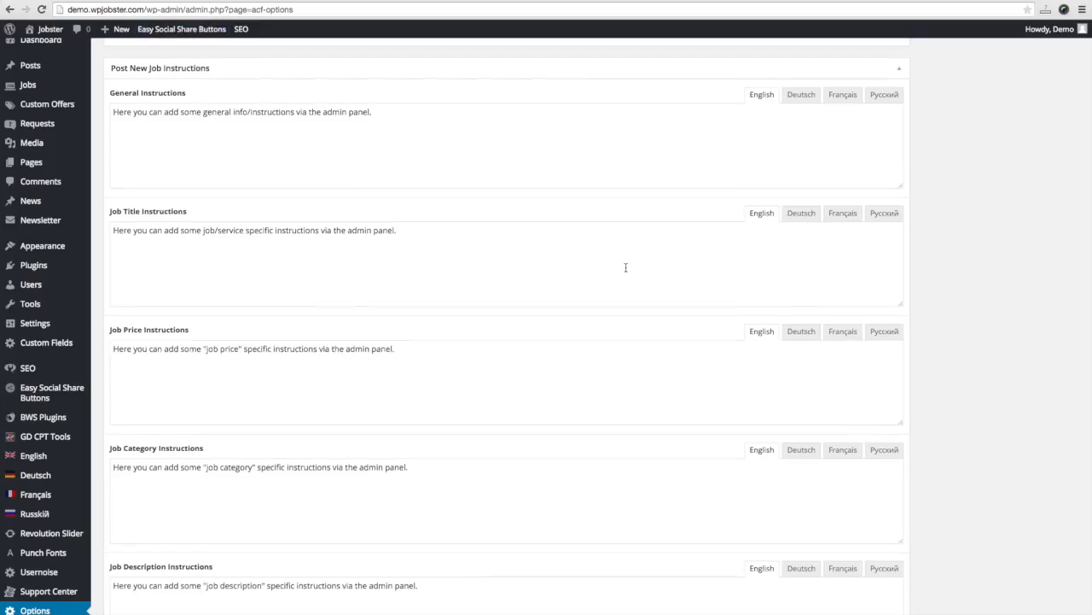
- Examine the Post New Job instruction texts on the admin's Options page, from the general instructions to the job video instructions
{"action": "scroll", "coordinate": [319, 114], "scroll_direction": "down", "scroll_amount": 1}
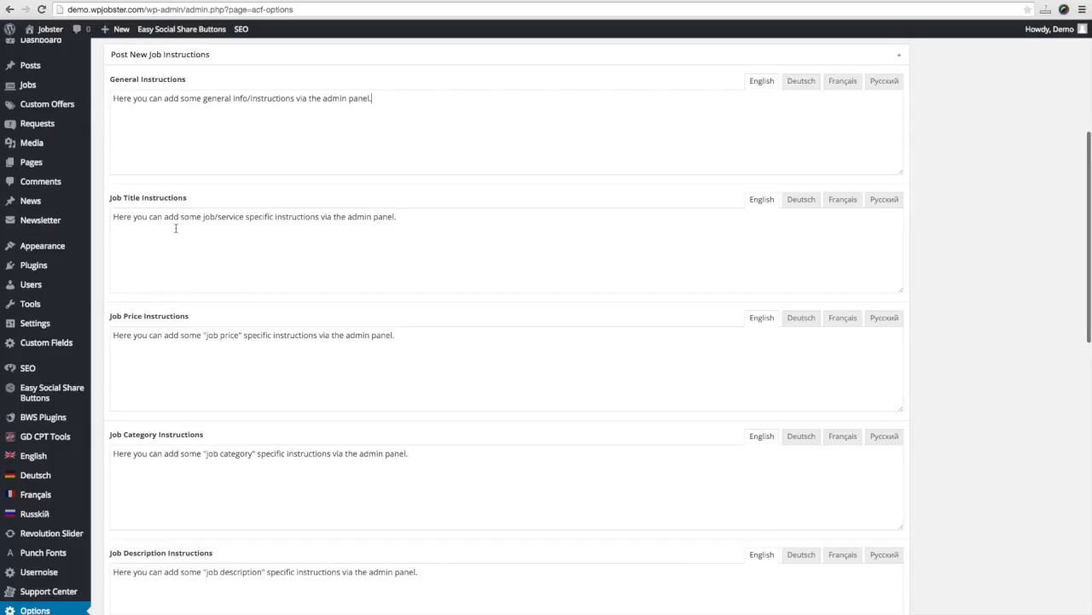
{"action": "scroll", "coordinate": [176, 228], "scroll_direction": "down", "scroll_amount": 1}
{"action": "scroll", "coordinate": [184, 318], "scroll_direction": "down", "scroll_amount": 3}
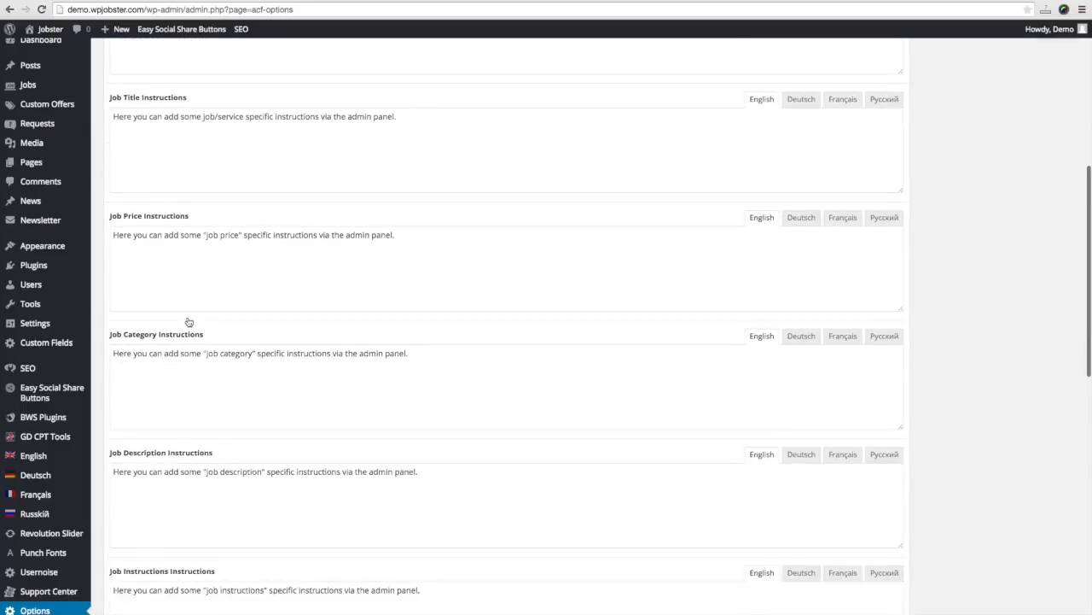
{"action": "scroll", "coordinate": [188, 317], "scroll_direction": "down", "scroll_amount": 5}
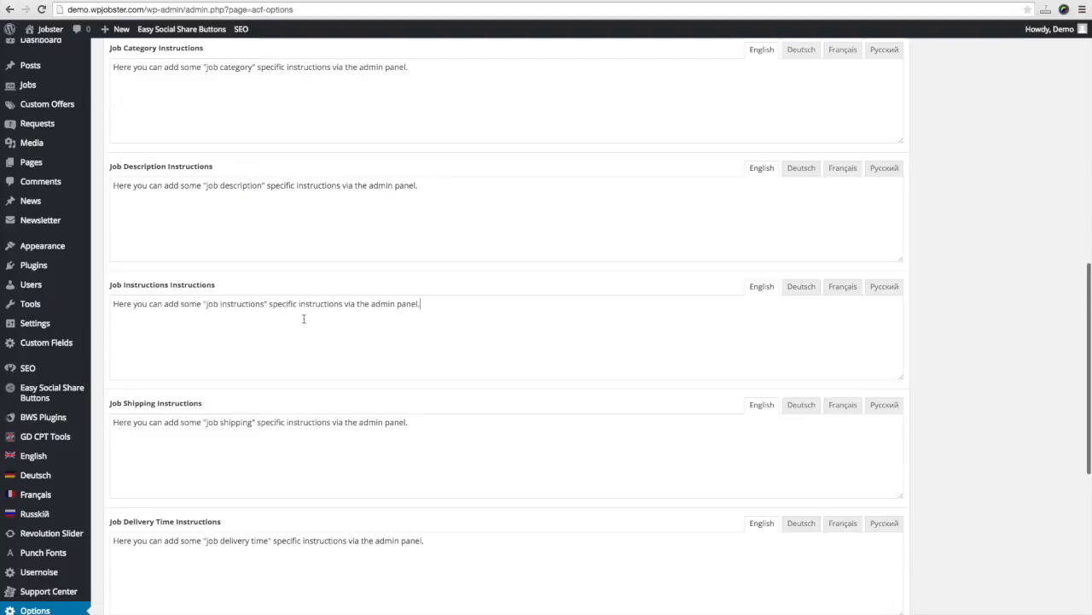
{"action": "scroll", "coordinate": [293, 323], "scroll_direction": "down", "scroll_amount": 2}
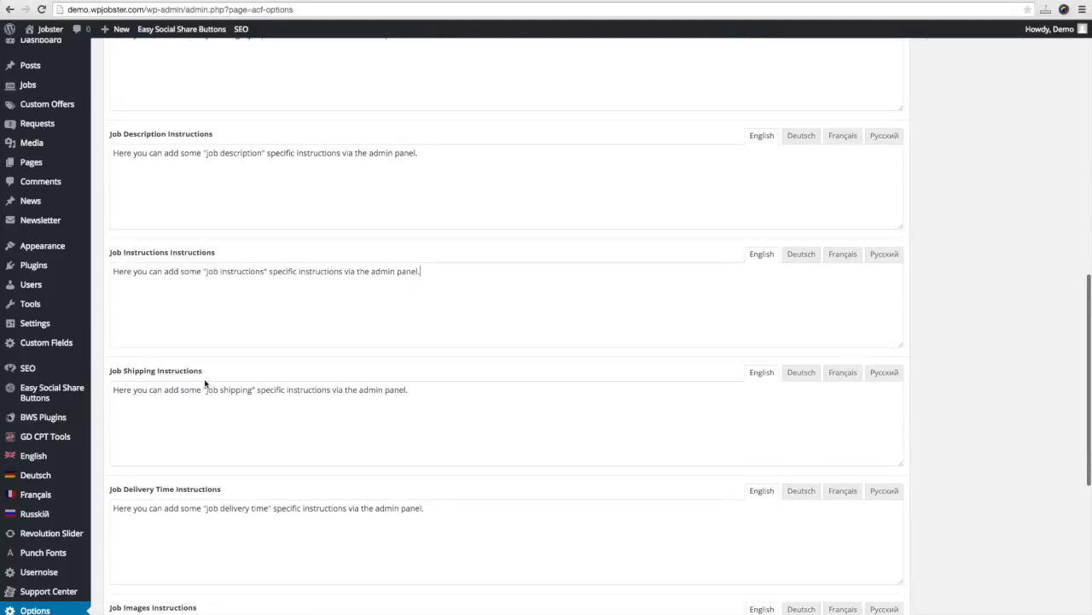
{"action": "scroll", "coordinate": [203, 386], "scroll_direction": "down", "scroll_amount": 4}
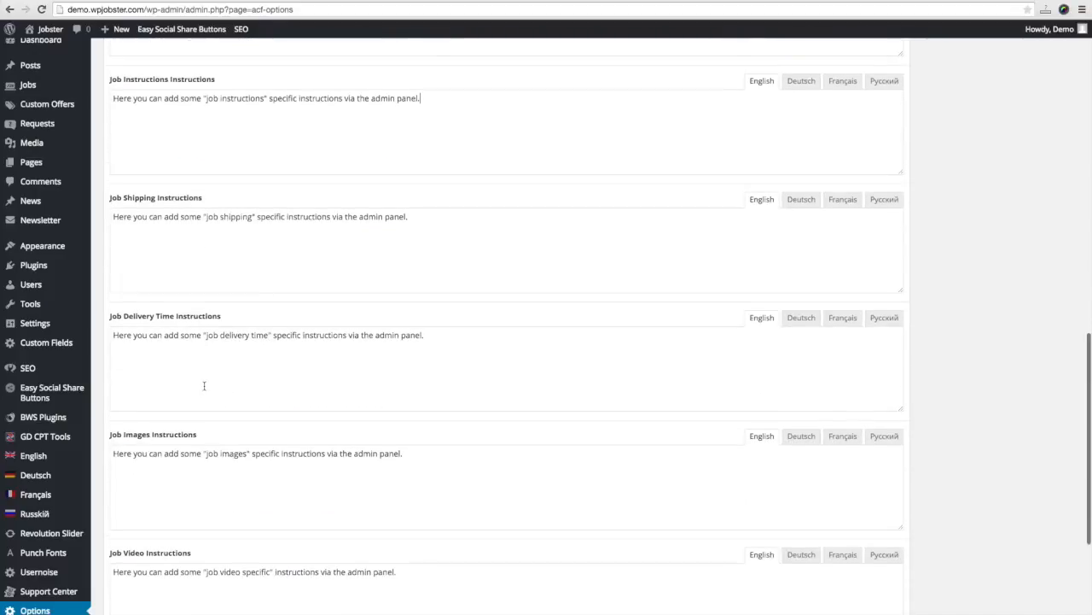
{"action": "scroll", "coordinate": [207, 380], "scroll_direction": "down", "scroll_amount": 1}
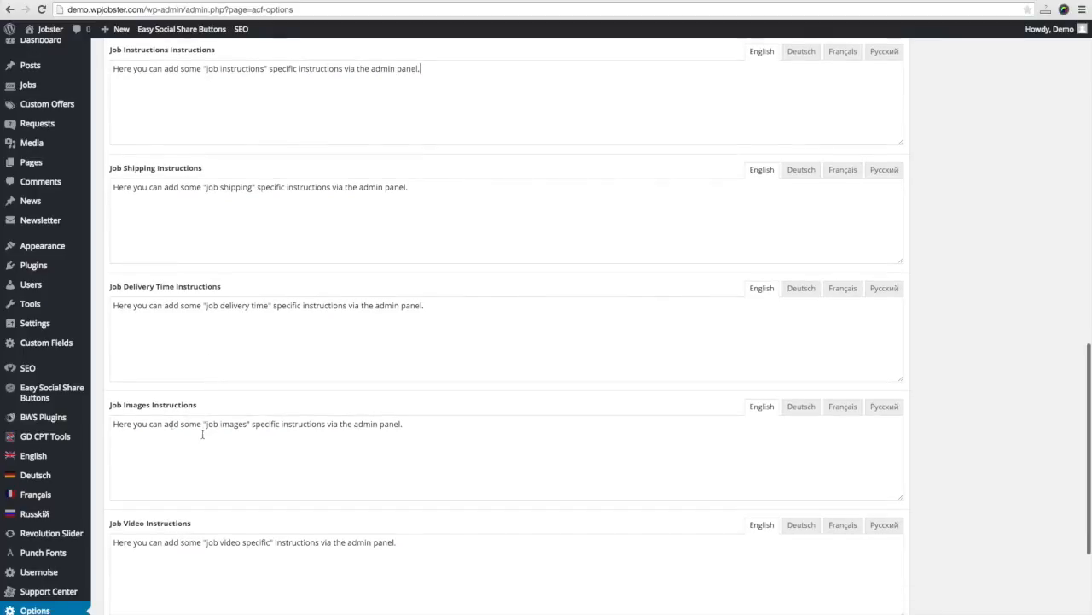
{"action": "scroll", "coordinate": [277, 391], "scroll_direction": "down", "scroll_amount": 6}
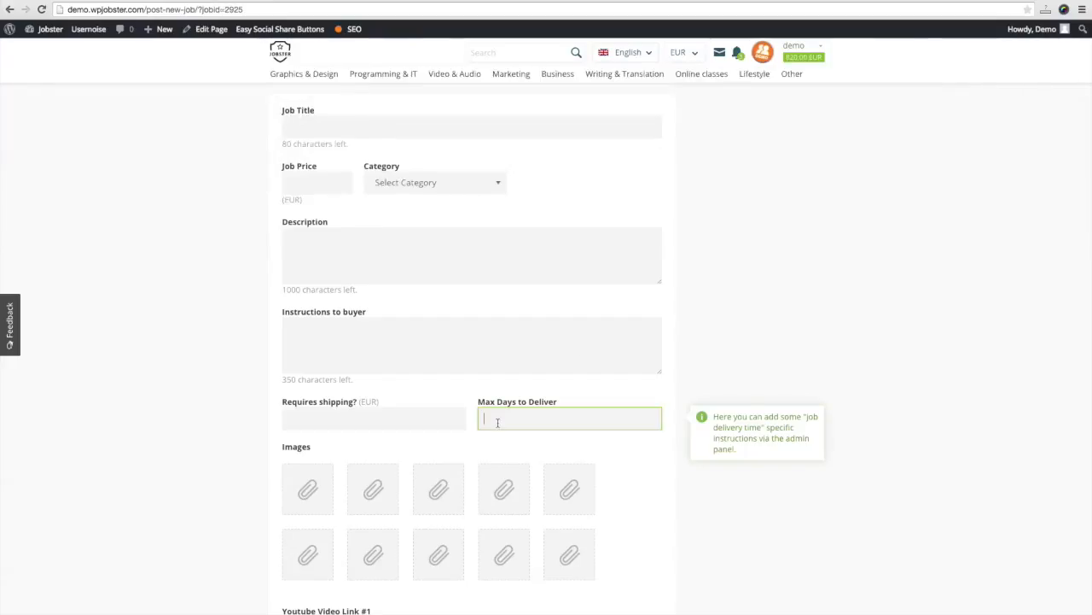
- Return to the site's job form and view the instruction hint of the first extra's Description field
{"action": "scroll", "coordinate": [507, 410], "scroll_direction": "down", "scroll_amount": 7}
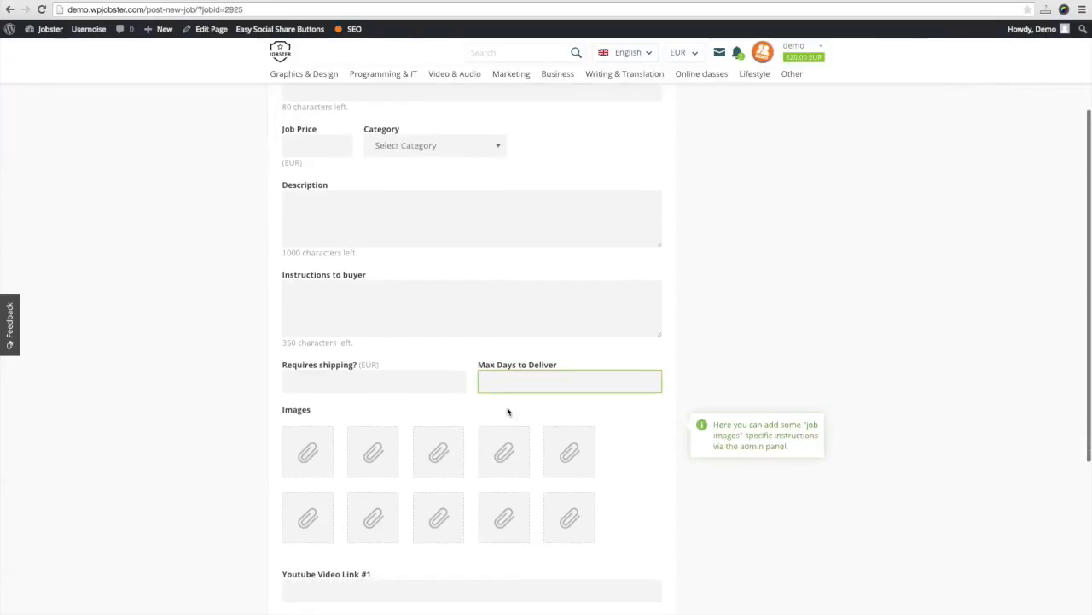
{"action": "left_click", "coordinate": [386, 307]}
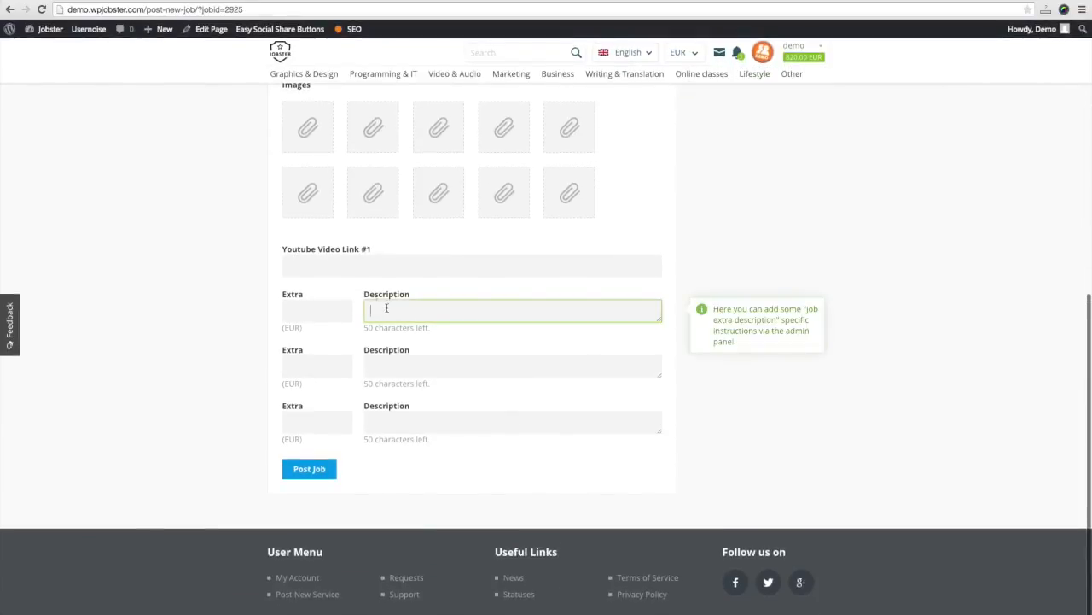